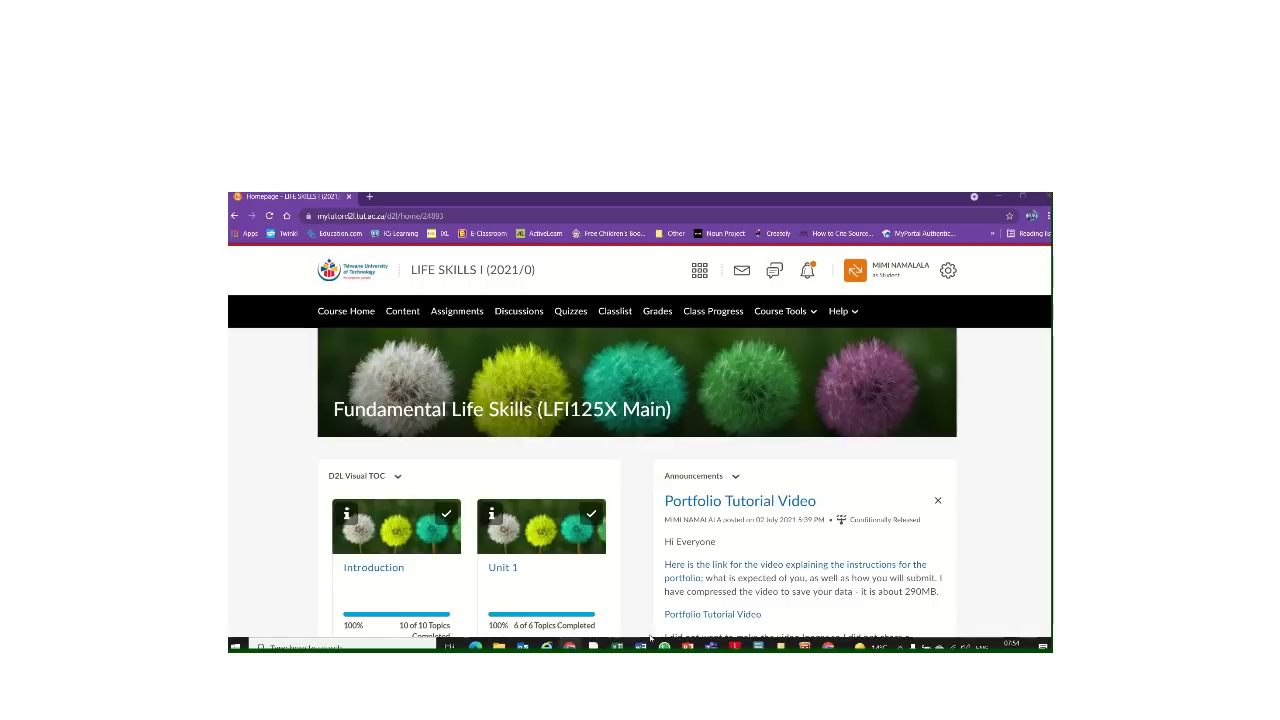
# - Close the old Word document without saving and create a new blank document
pyautogui.moveTo(641, 645)
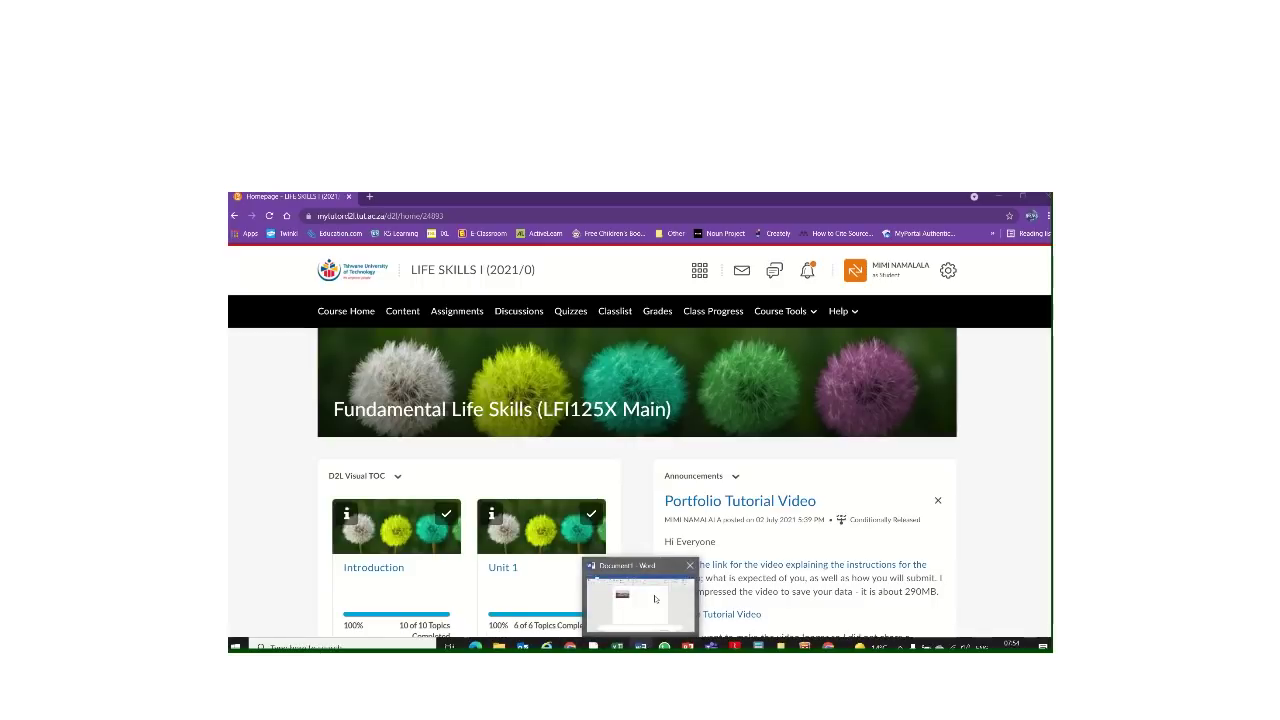
pyautogui.click(688, 566)
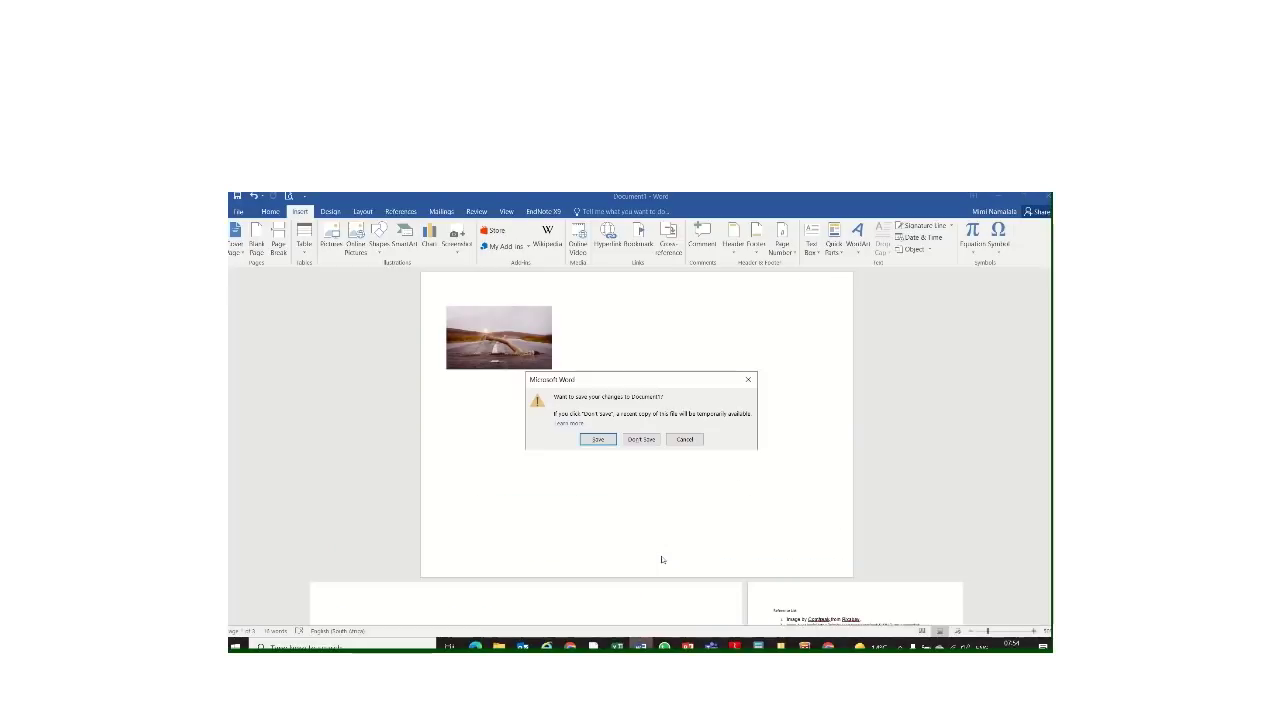
pyautogui.click(640, 442)
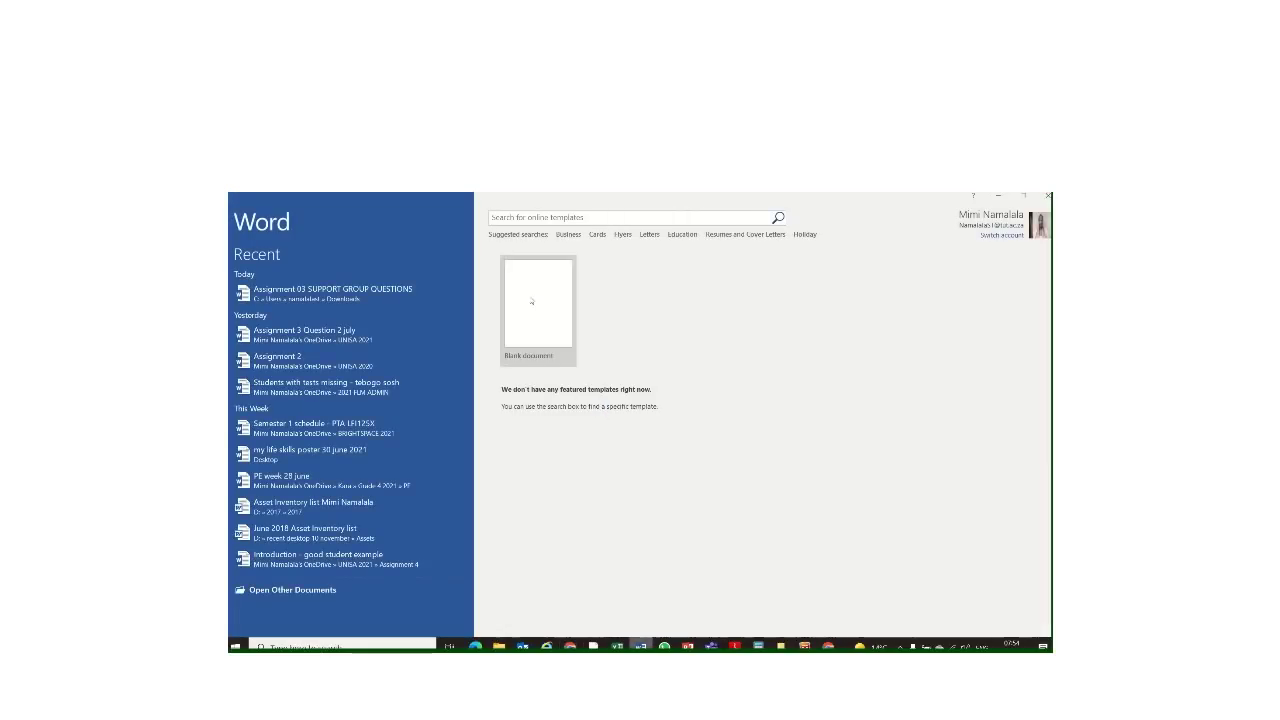
pyautogui.click(531, 301)
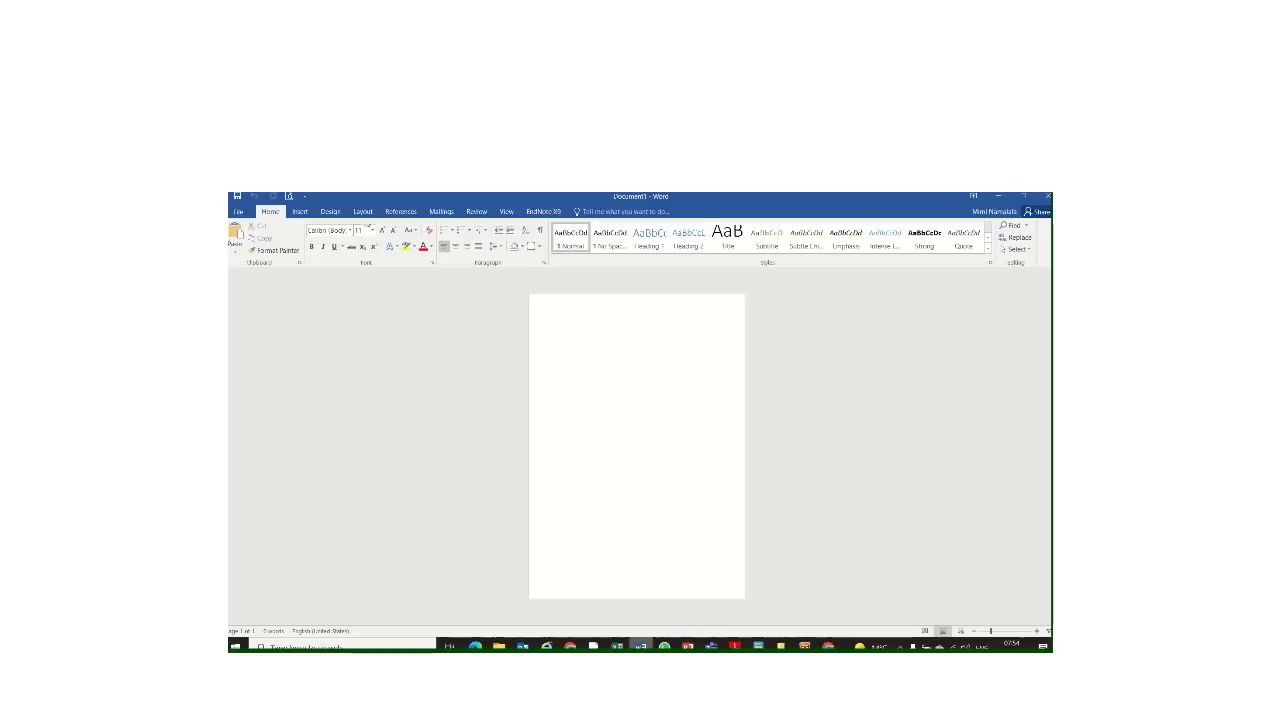
# - Set the page to landscape orientation on A3 paper
pyautogui.click(362, 212)
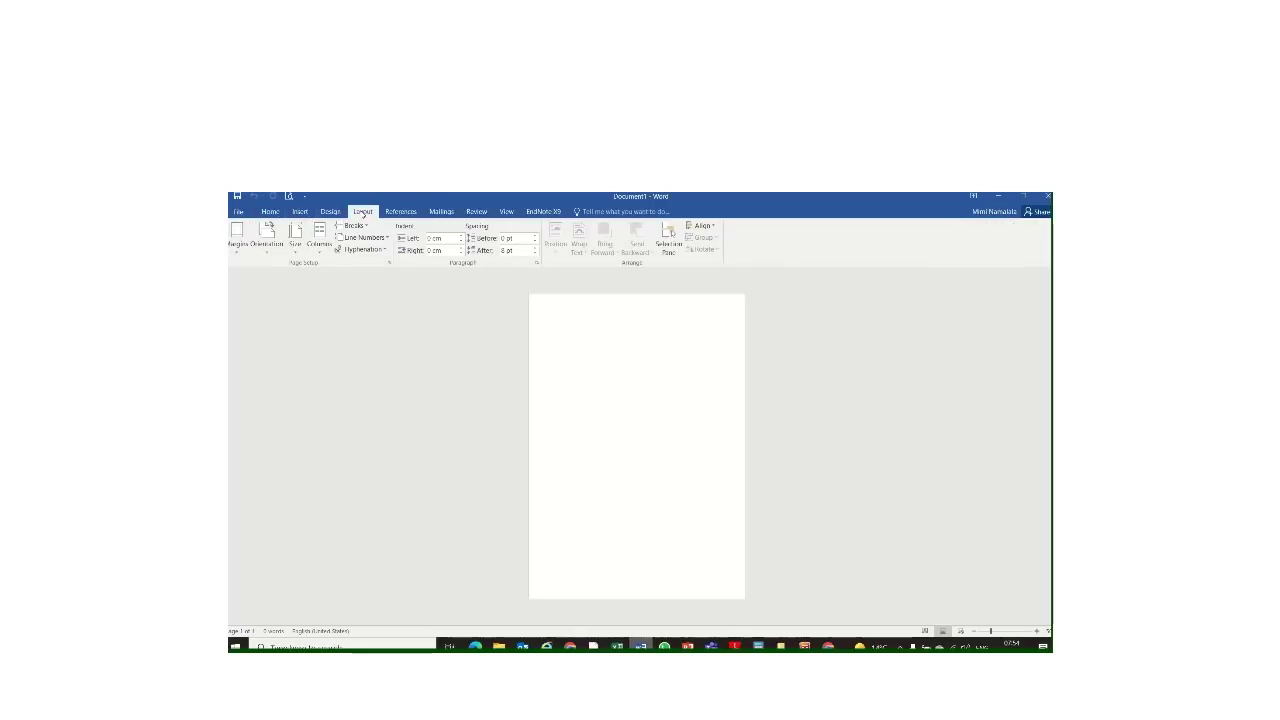
pyautogui.click(266, 250)
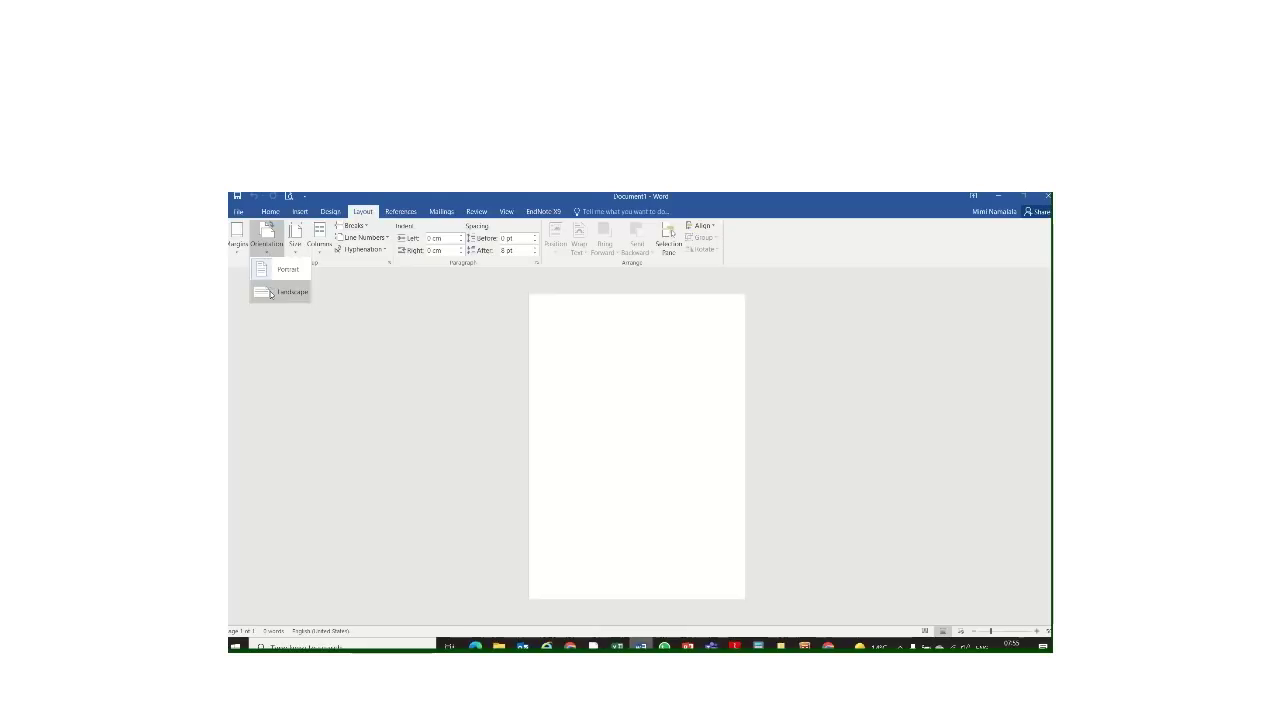
pyautogui.click(283, 292)
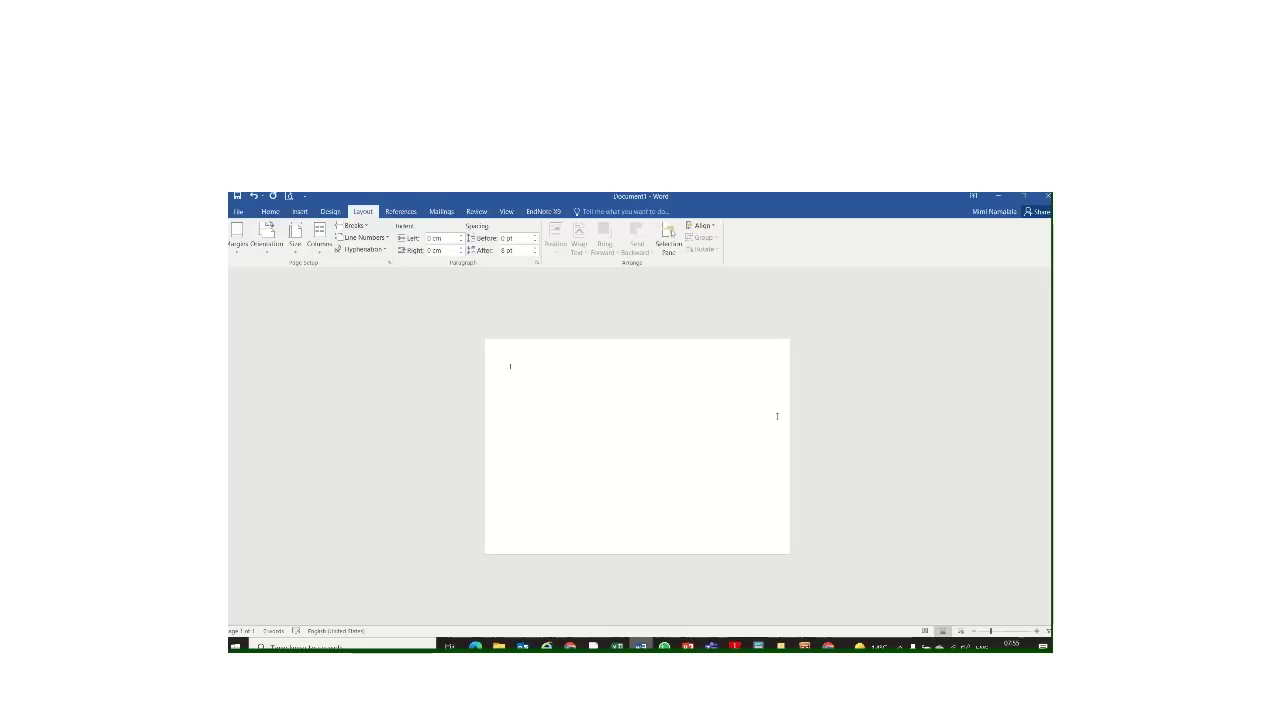
pyautogui.click(295, 245)
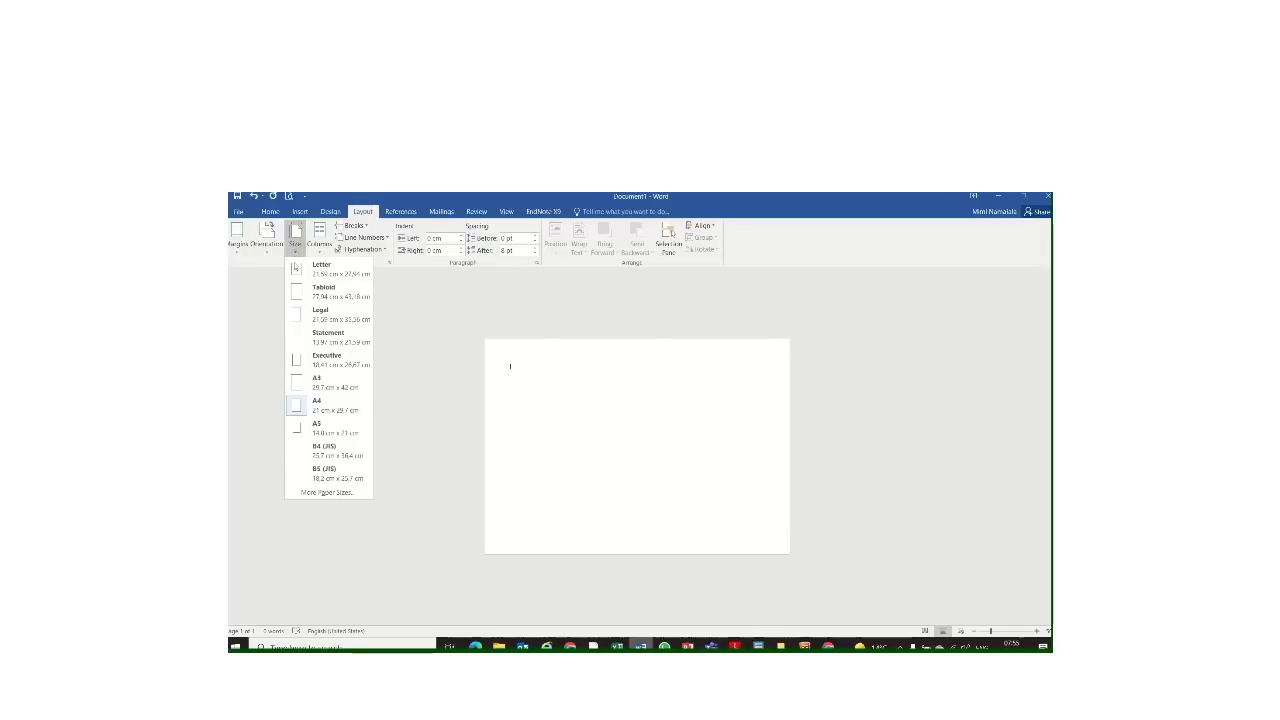
pyautogui.click(306, 381)
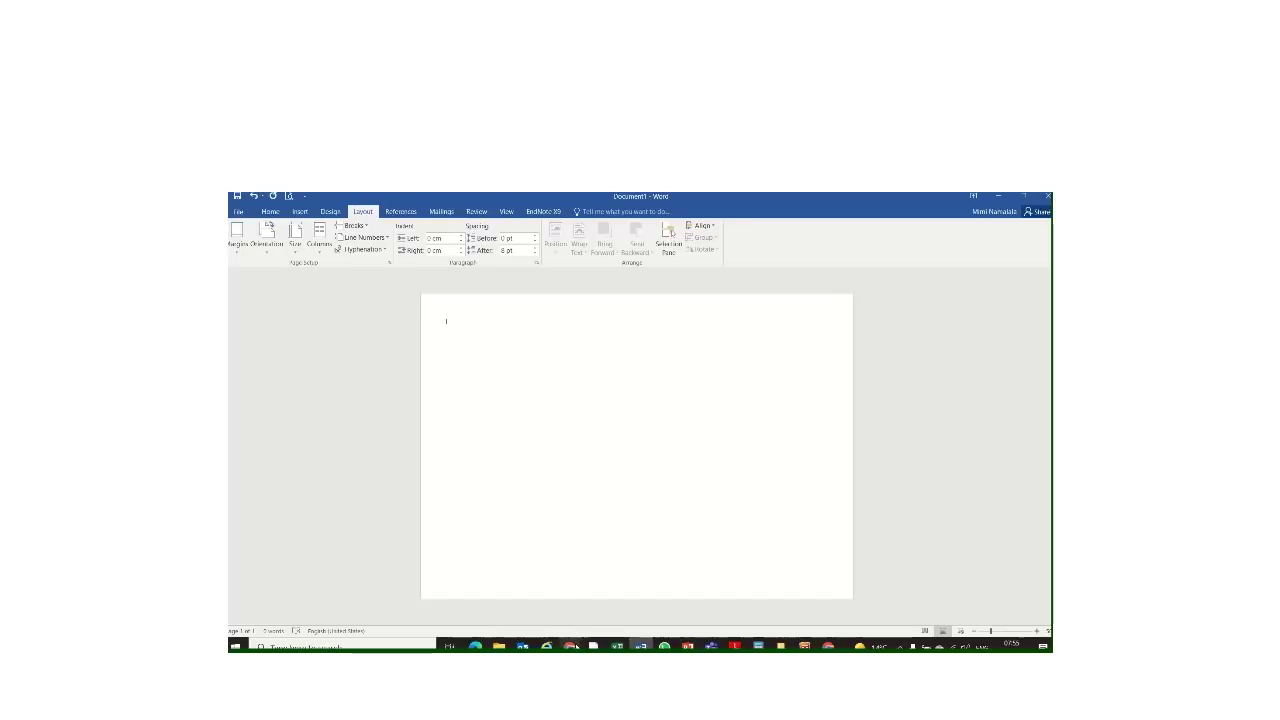
# - Open the ePortfolio FYE Poster assignment and highlight the guiding question about activities and spending time
pyautogui.moveTo(573, 646)
pyautogui.click(690, 590)
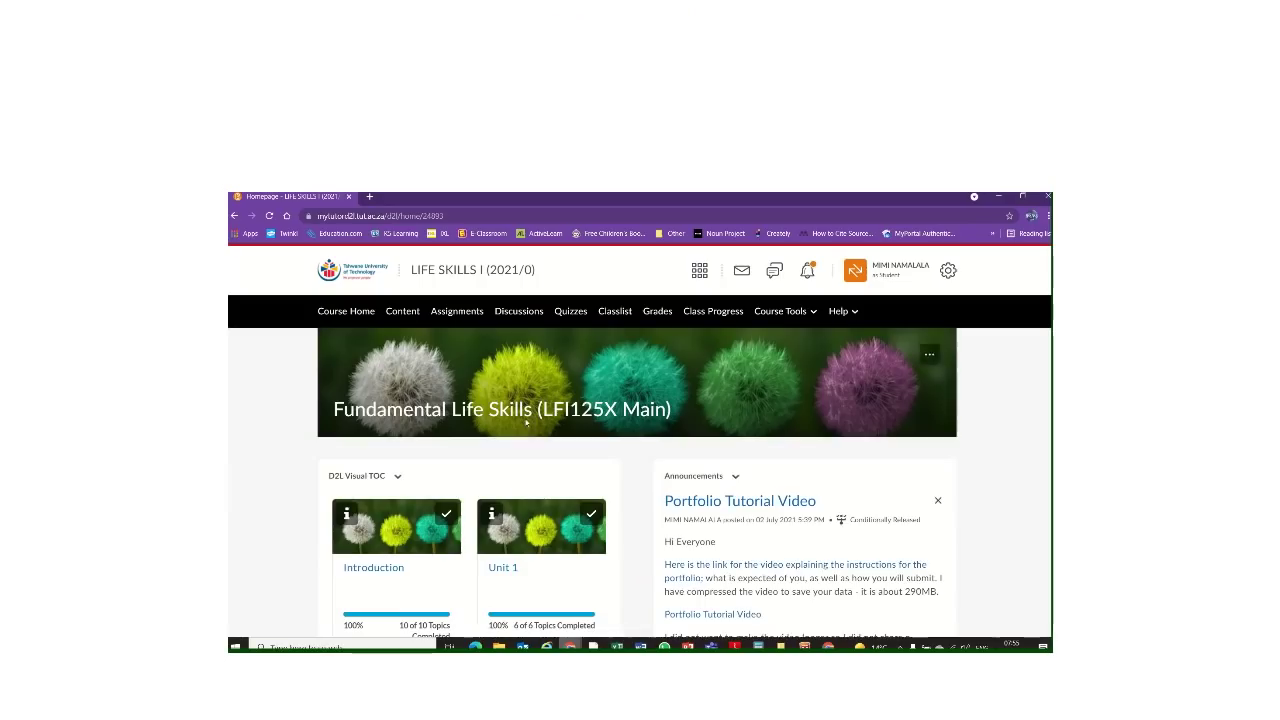
pyautogui.click(457, 313)
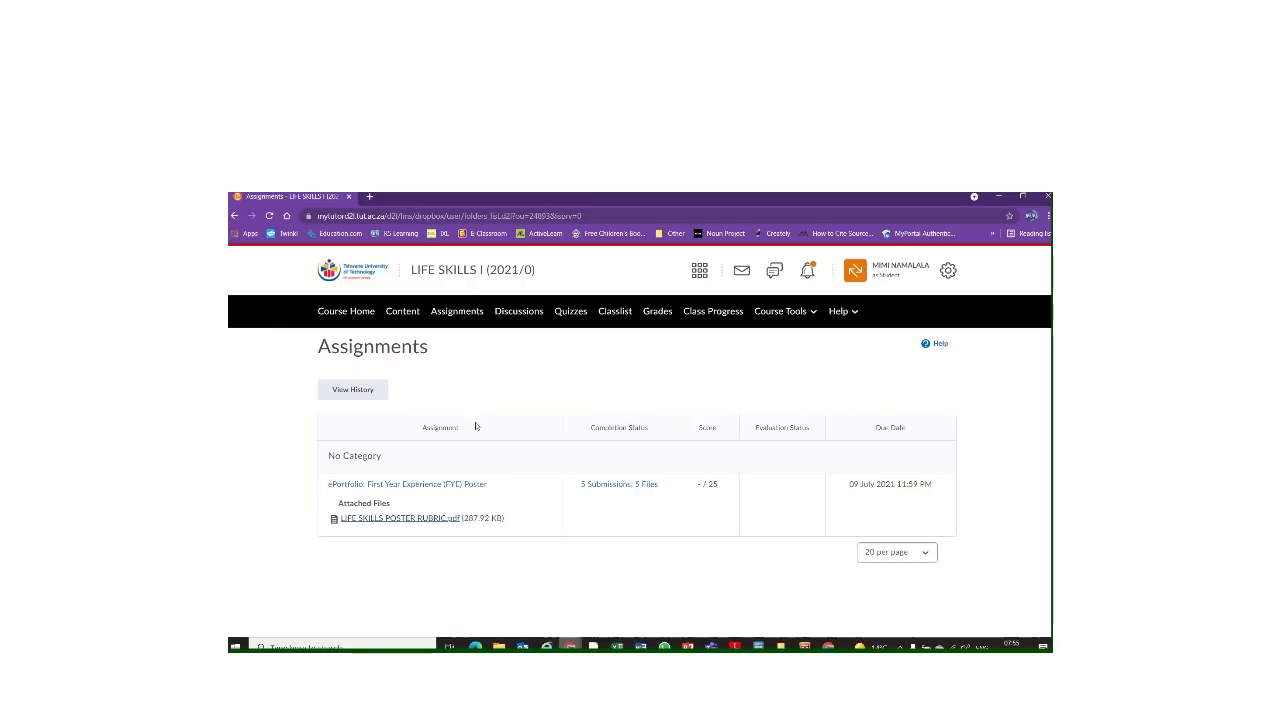
pyautogui.click(430, 487)
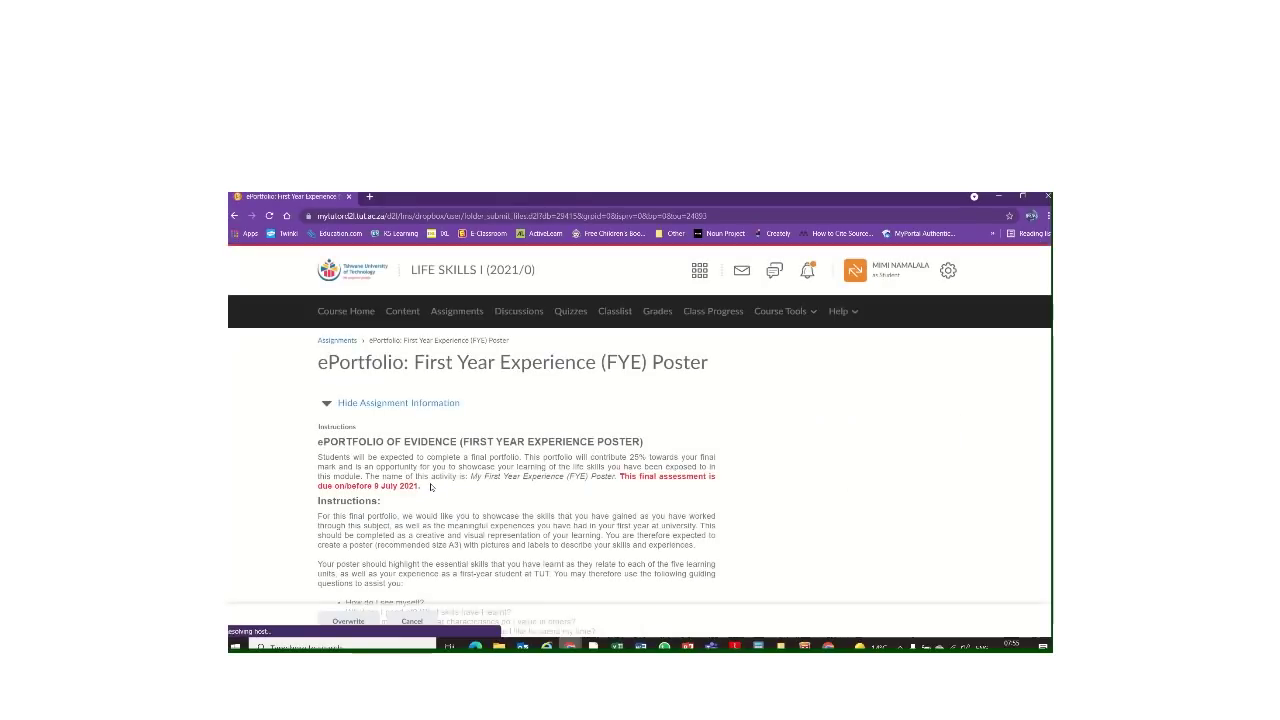
pyautogui.scroll(-5, 393, 480)
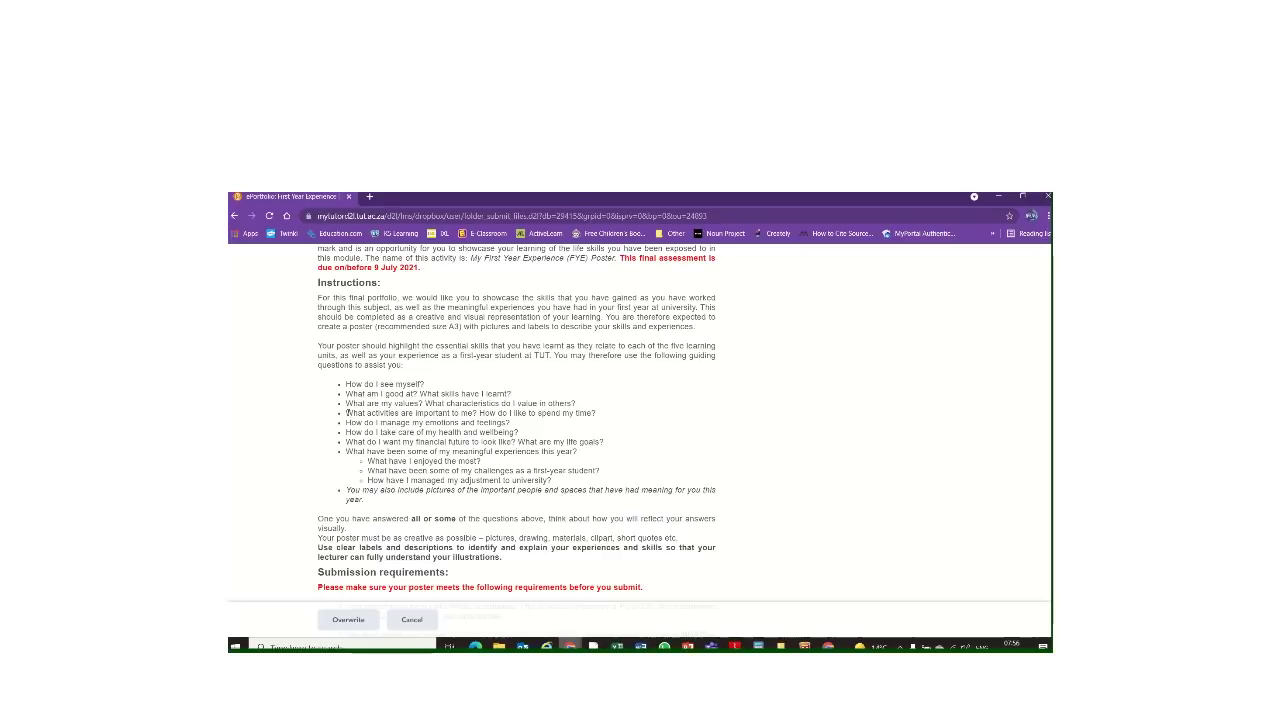
pyautogui.moveTo(349, 412); pyautogui.dragTo(596, 413)
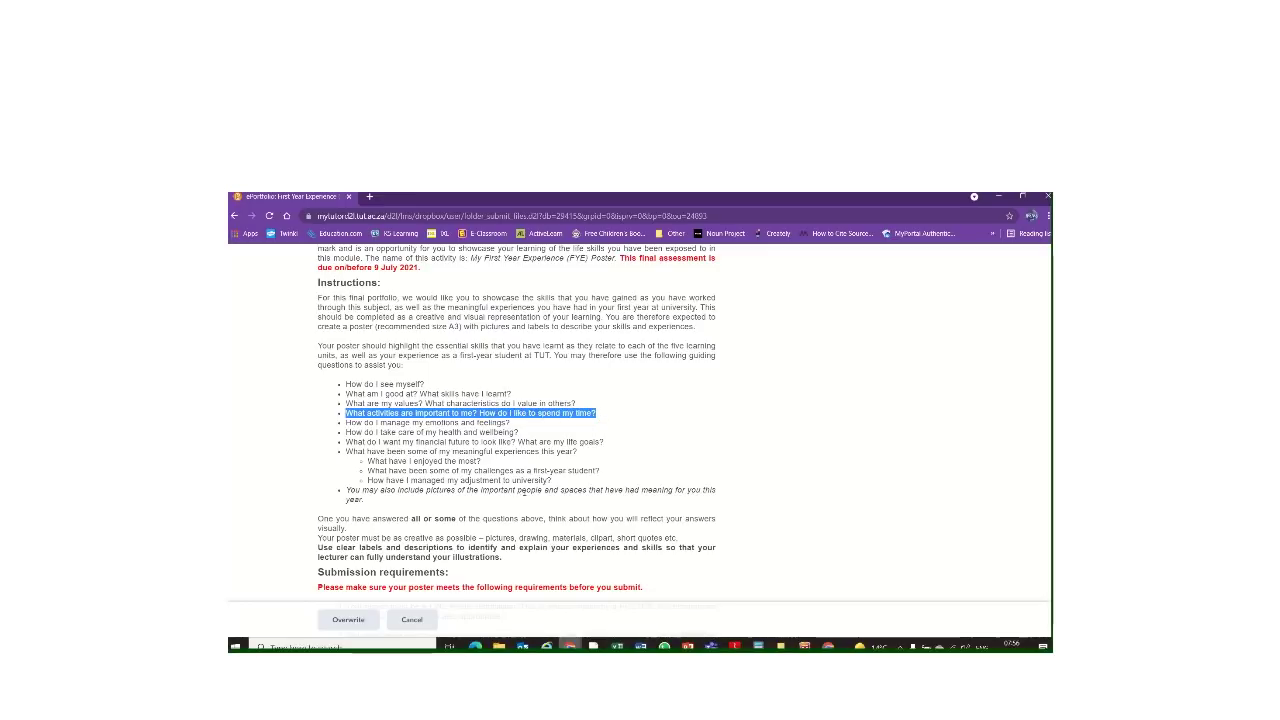
pyautogui.click(641, 646)
pyautogui.click(640, 600)
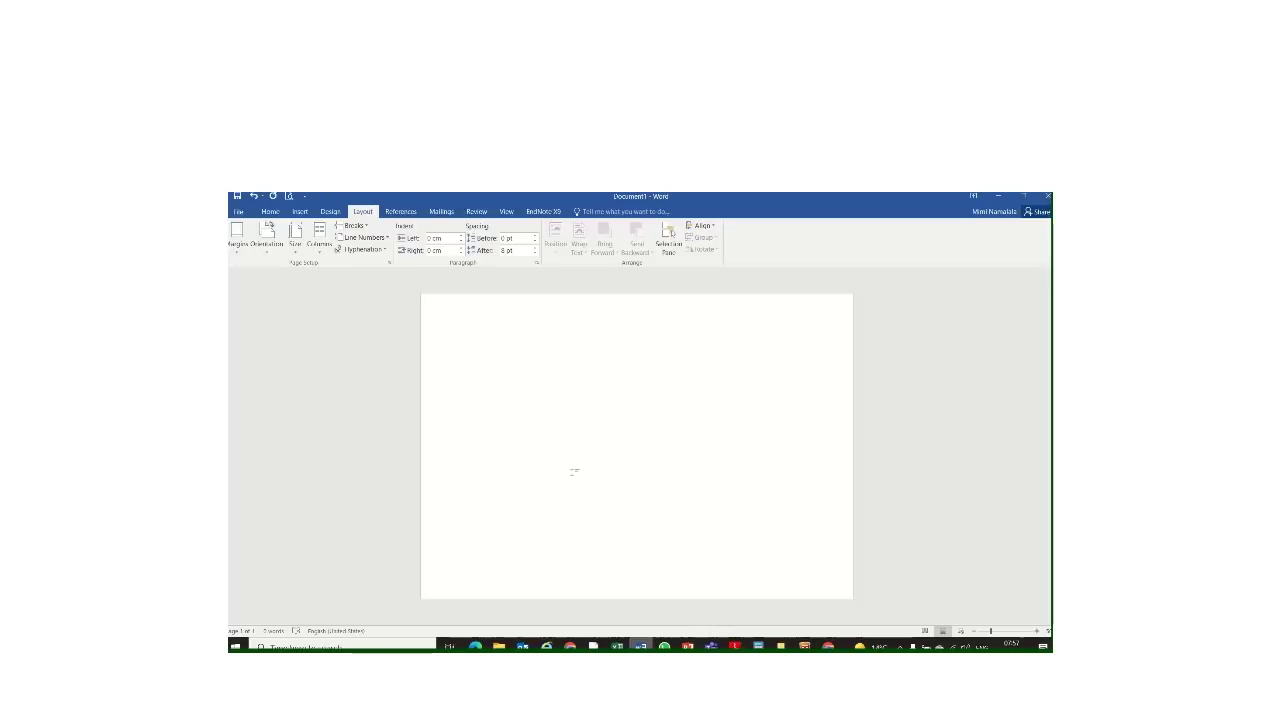
# - Open pixabay in a new Chrome tab next to the assignment
pyautogui.moveTo(570, 647)
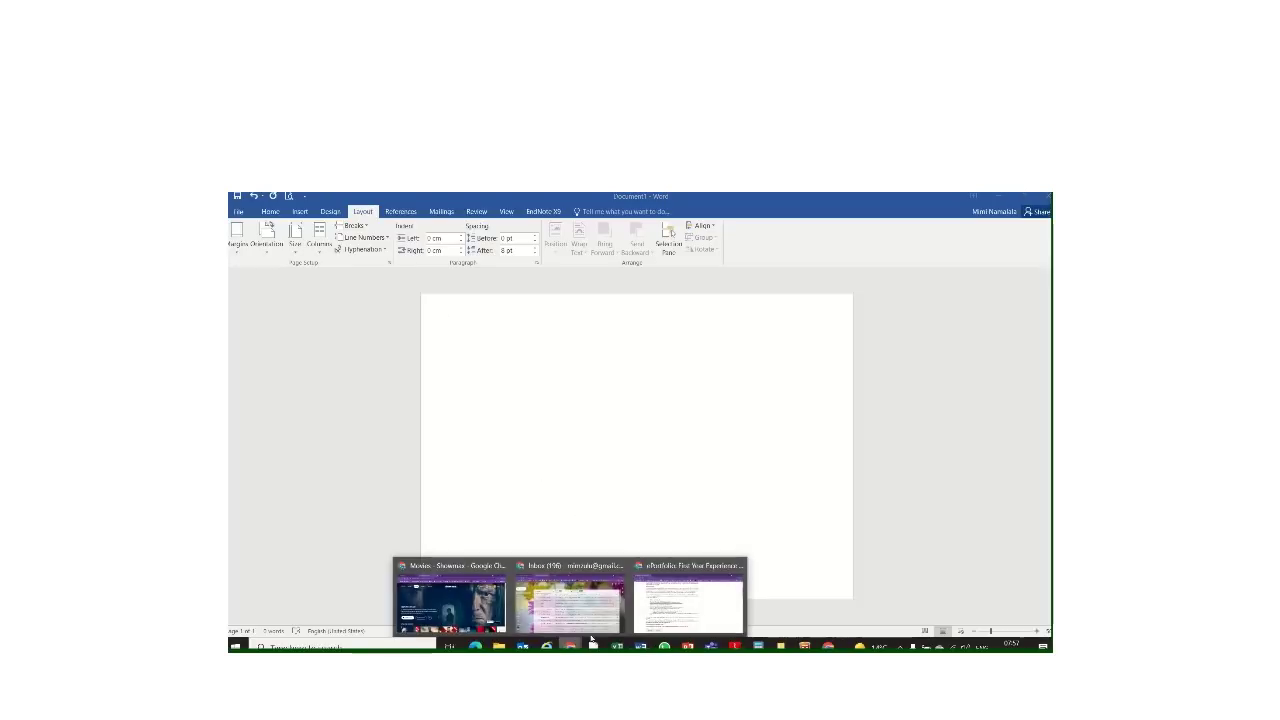
pyautogui.click(684, 595)
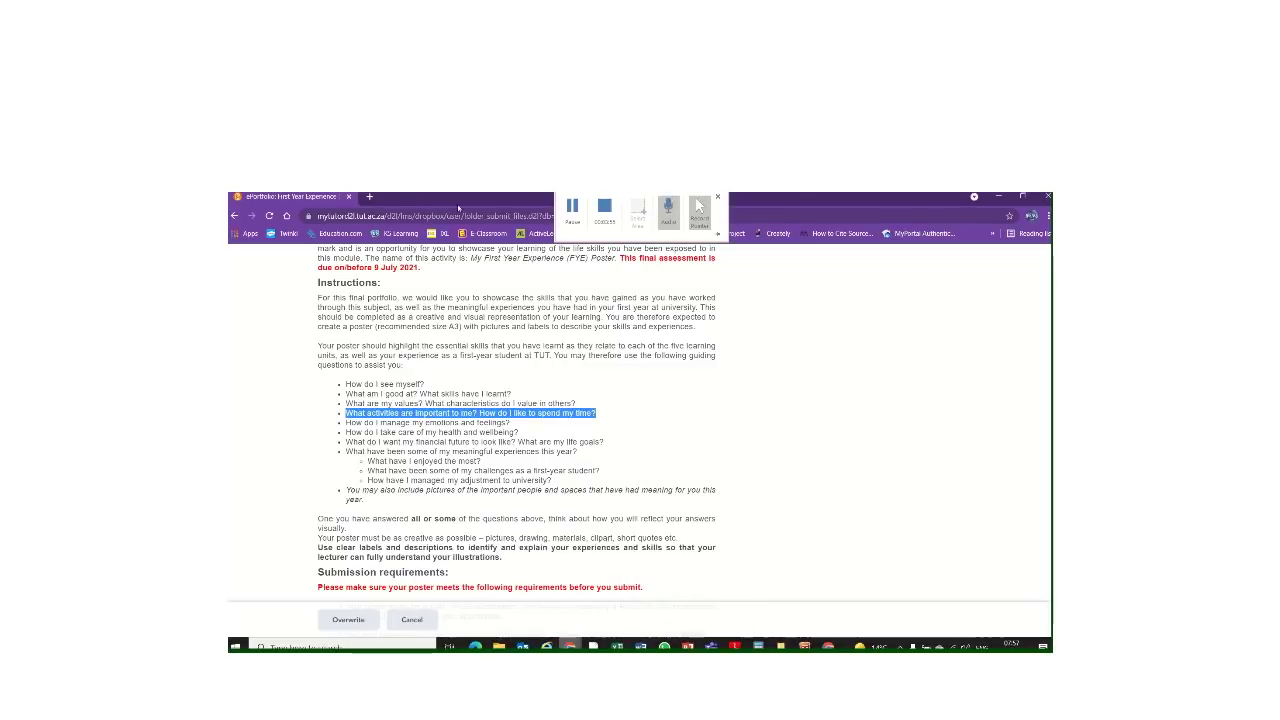
pyautogui.click(370, 197)
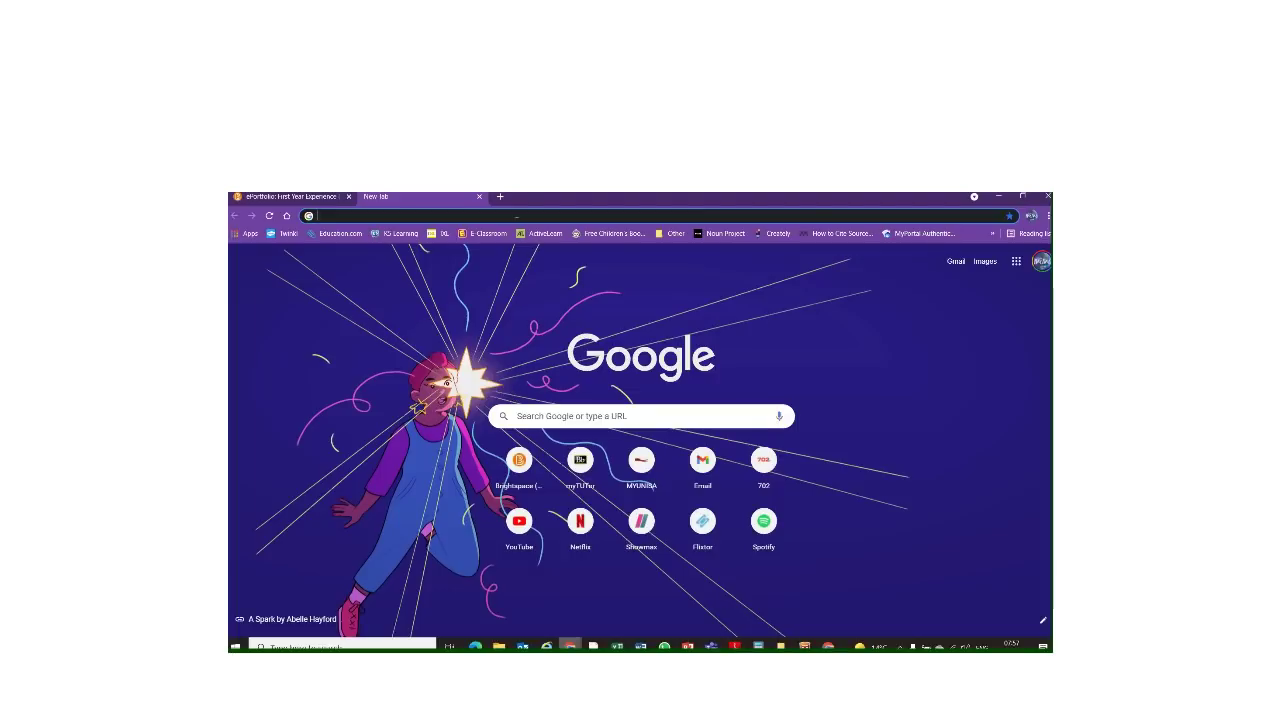
pyautogui.write('pixabay')
pyautogui.press('Return')
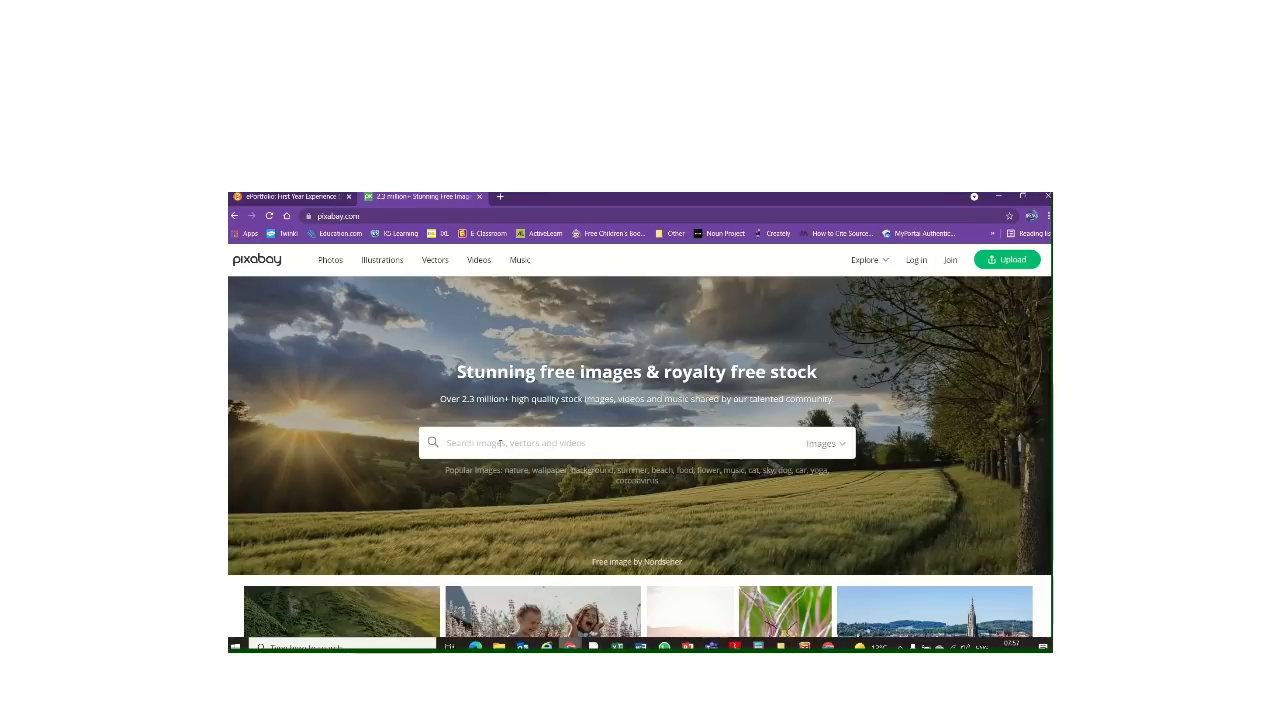
# - Search Pixabay for 'soccer with friends' and browse the resulting free images
pyautogui.write('soccer with fif')
pyautogui.write('ends')
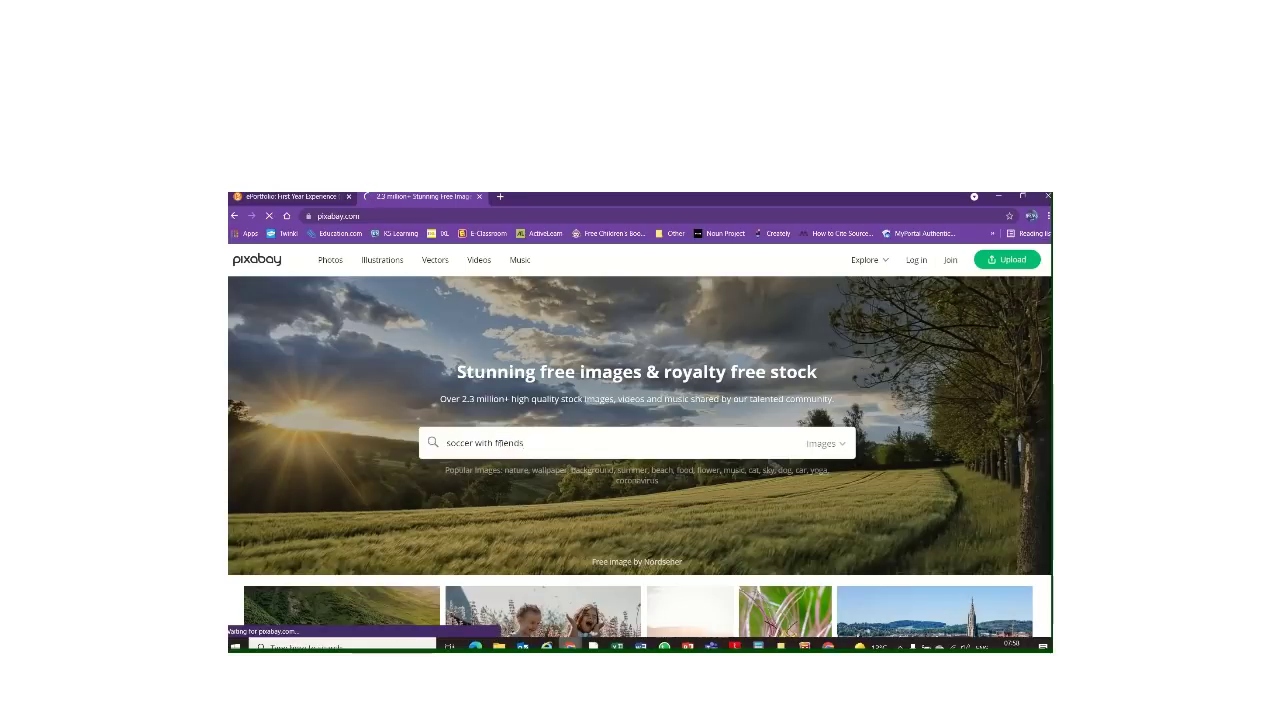
pyautogui.press('Return')
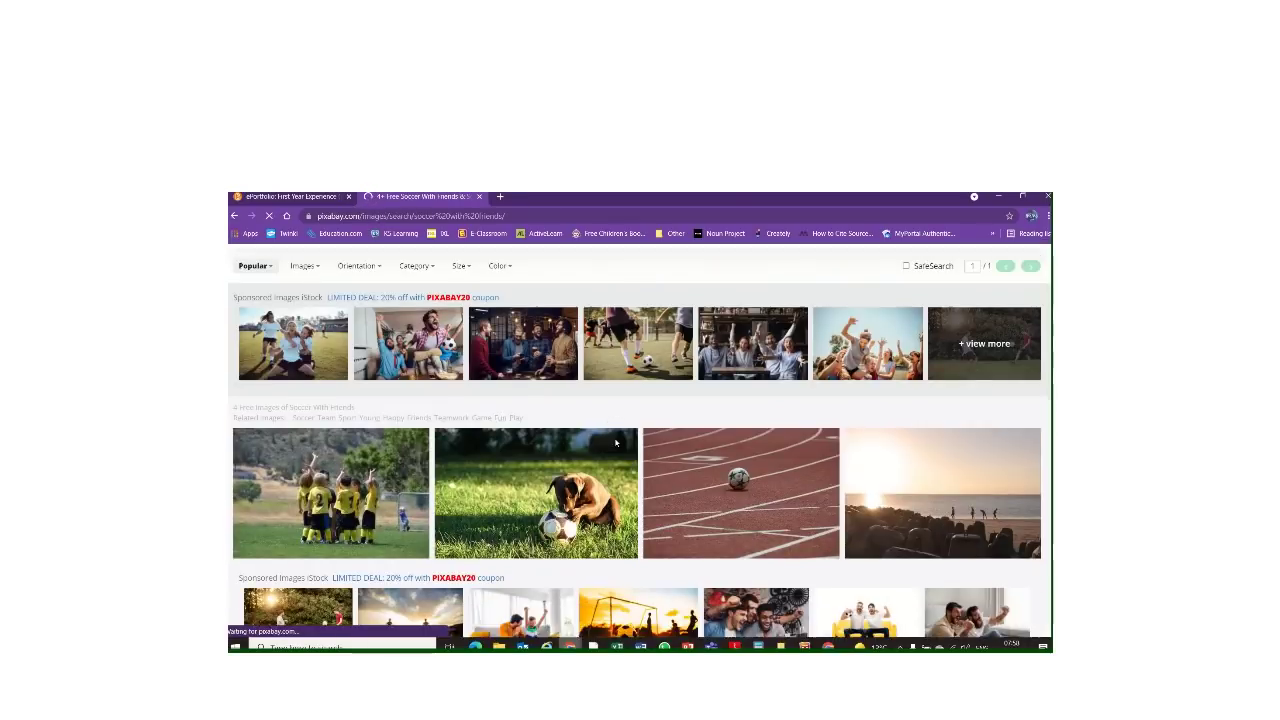
pyautogui.scroll(-2, 607, 537)
pyautogui.scroll(-1, 616, 442)
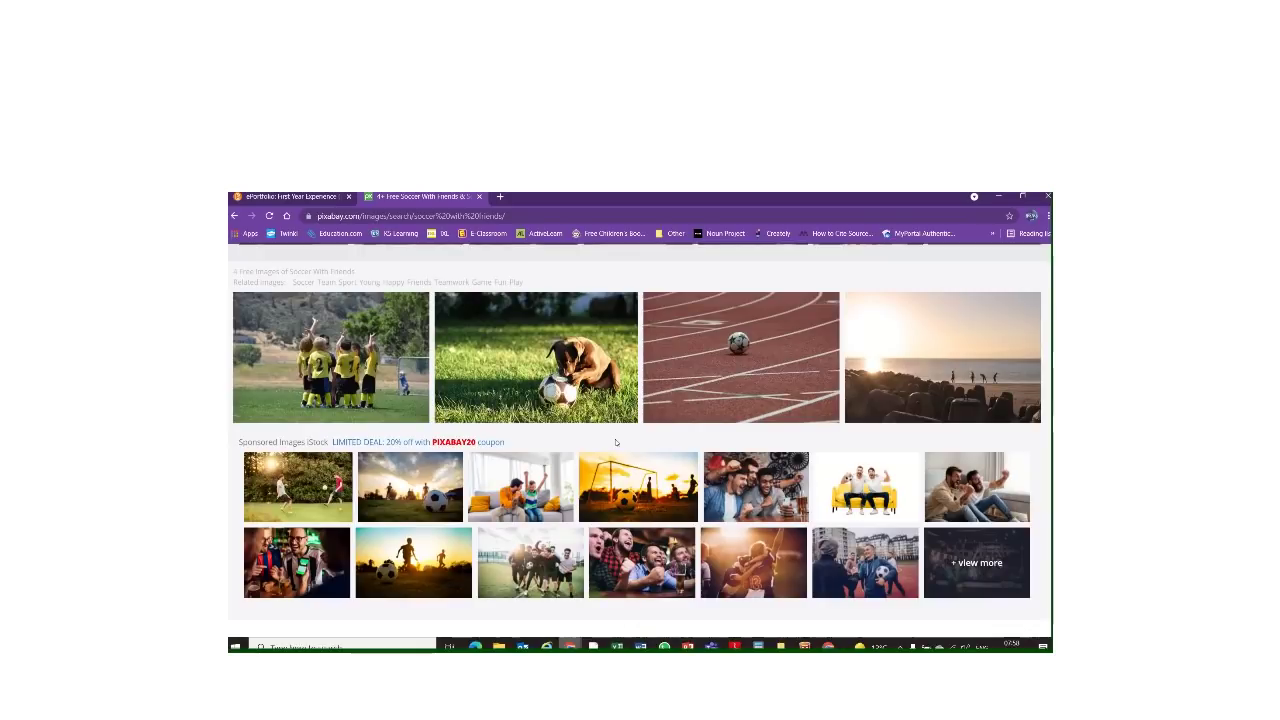
pyautogui.scroll(1, 355, 418)
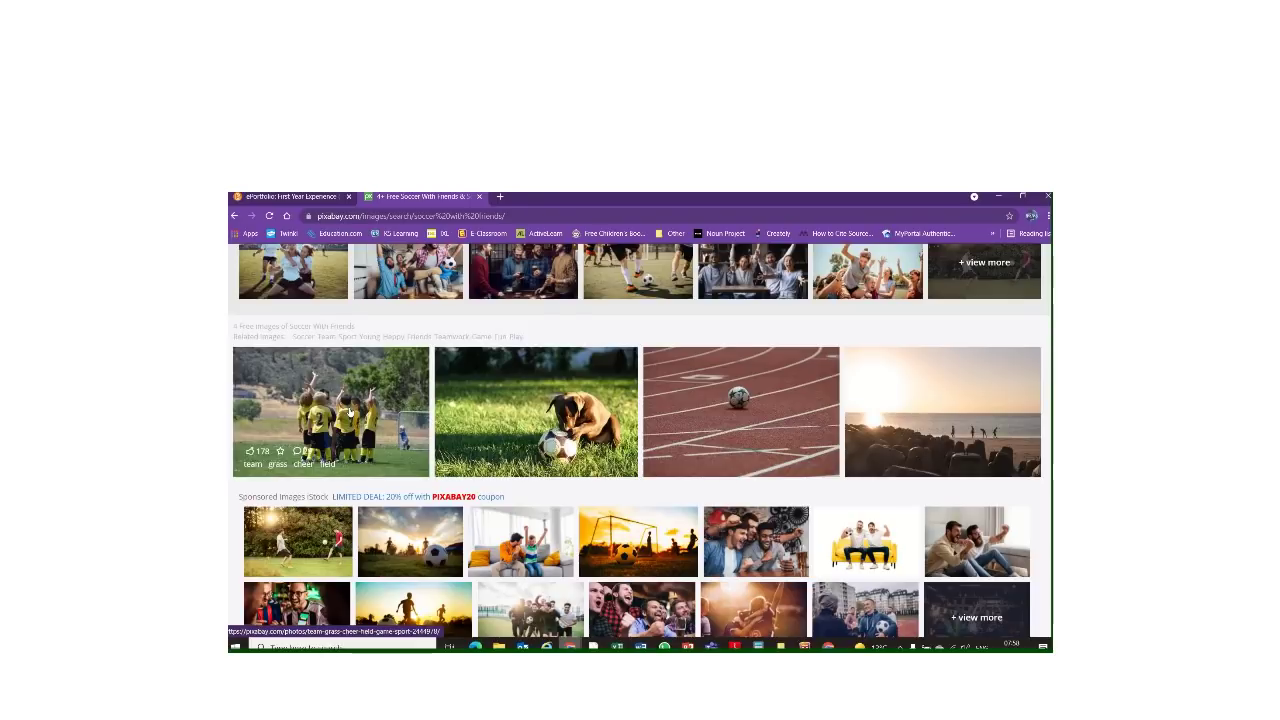
pyautogui.scroll(-1, 349, 411)
pyautogui.scroll(-2, 430, 430)
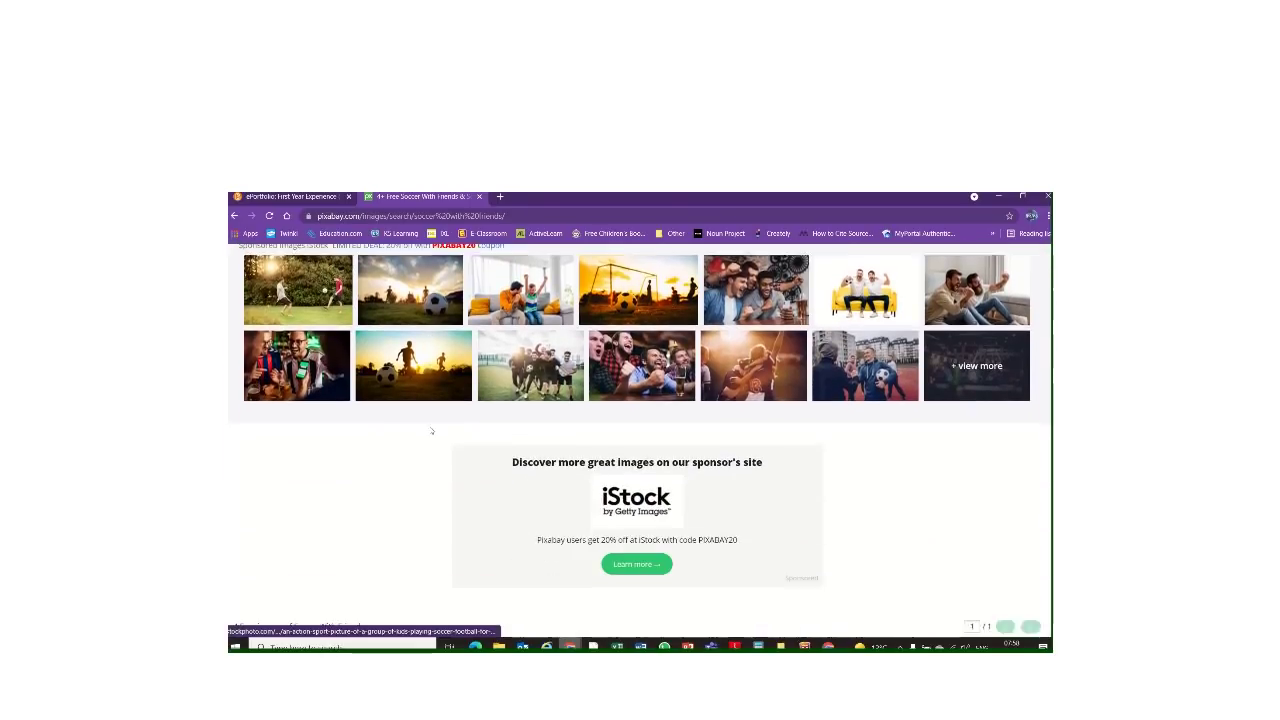
pyautogui.scroll(2, 467, 438)
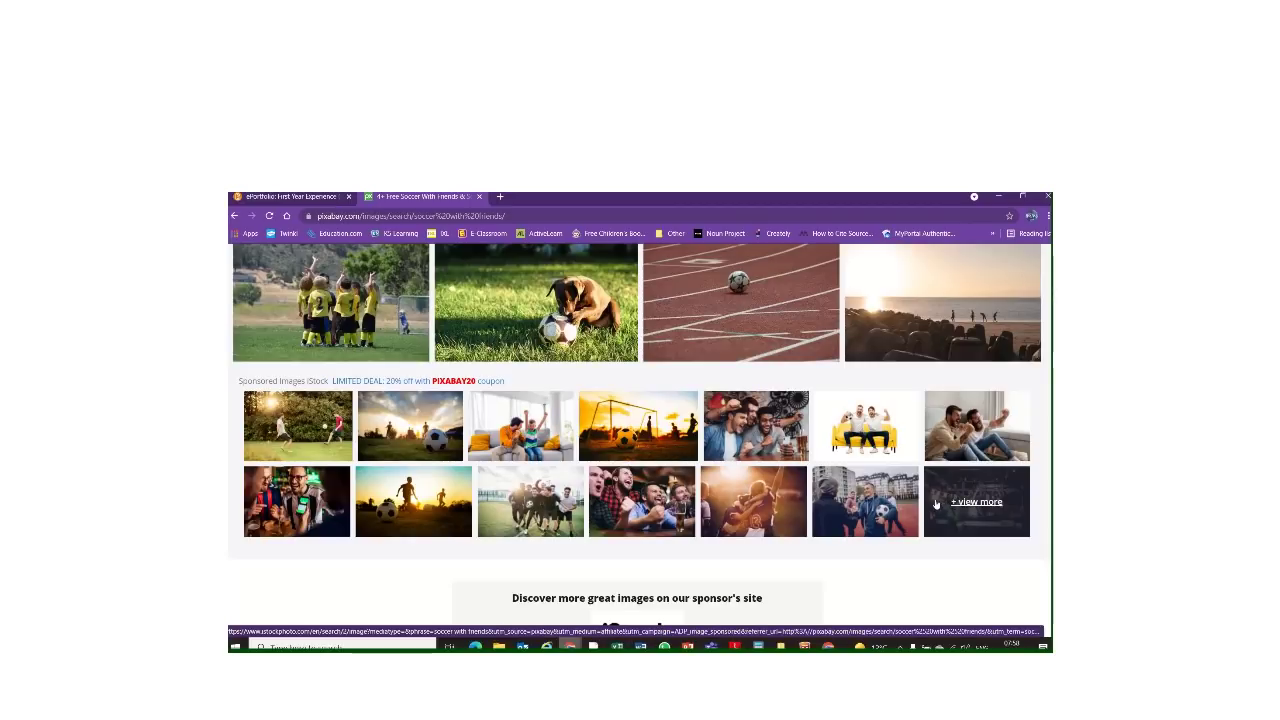
pyautogui.scroll(1, 936, 503)
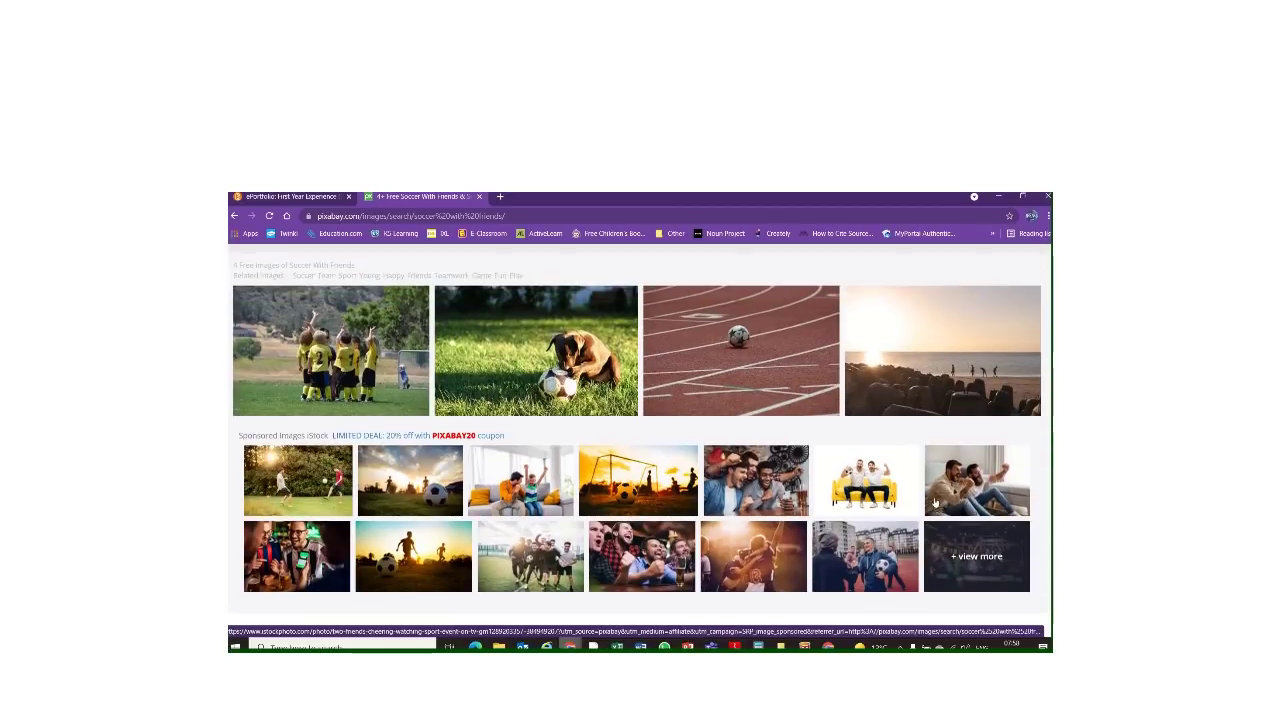
pyautogui.scroll(2, 932, 503)
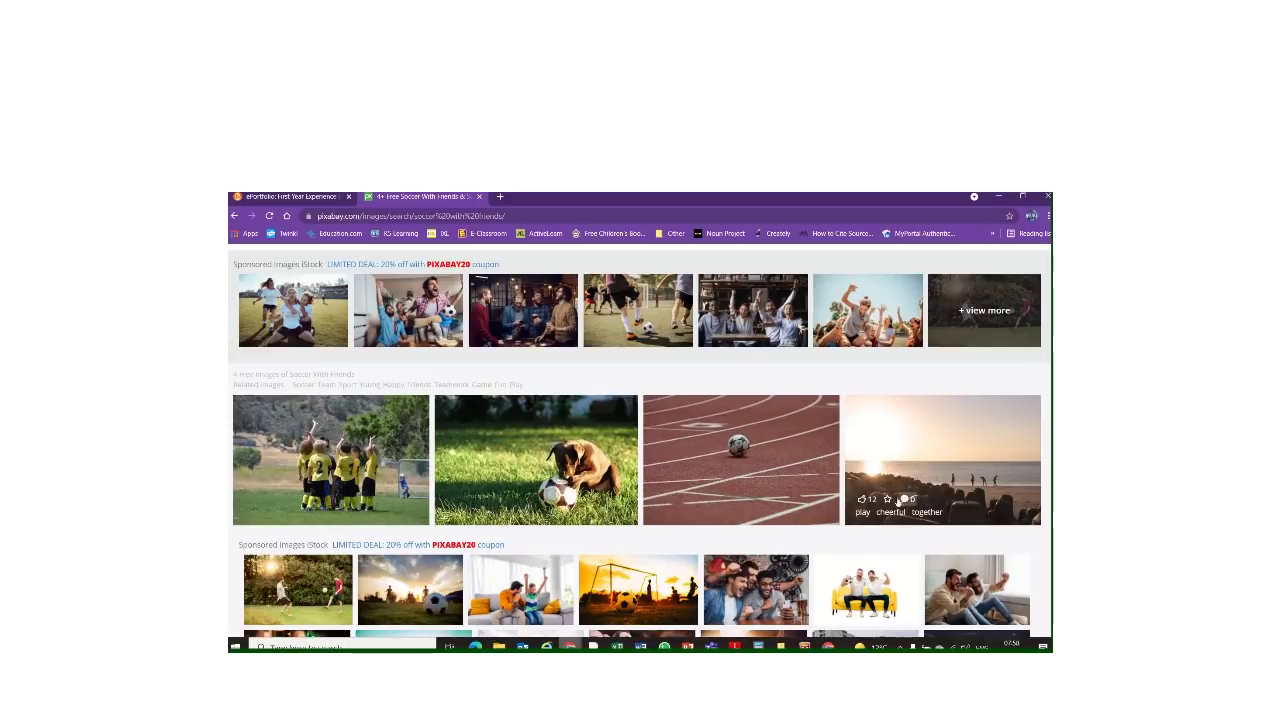
# - Open the kids' soccer team cheer photo and request its 1920×1280 download
pyautogui.click(354, 458)
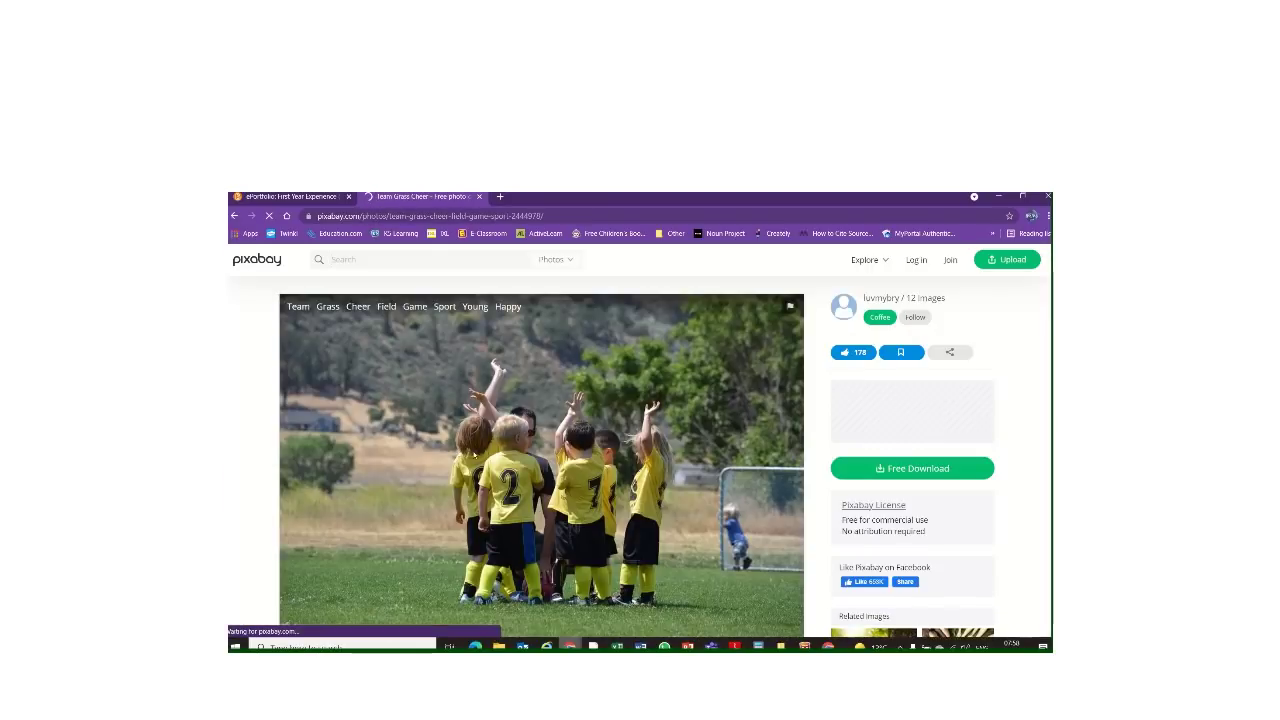
pyautogui.scroll(-1, 531, 467)
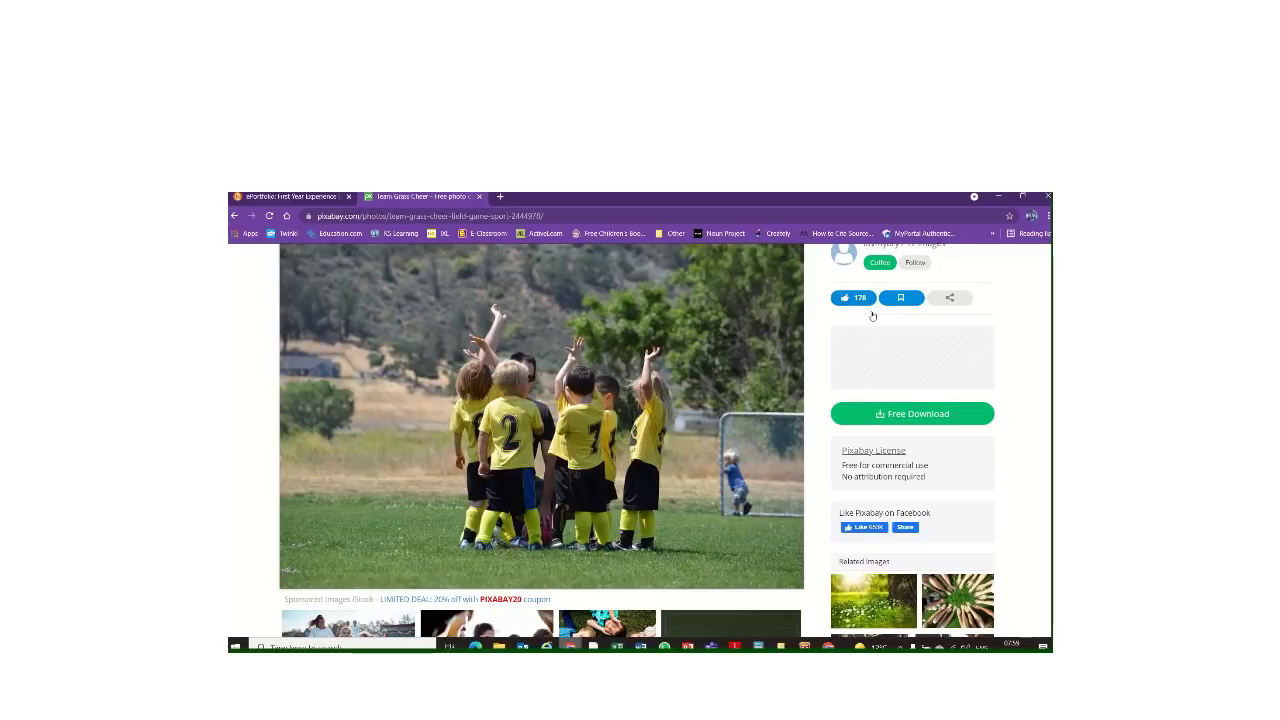
pyautogui.scroll(1, 728, 363)
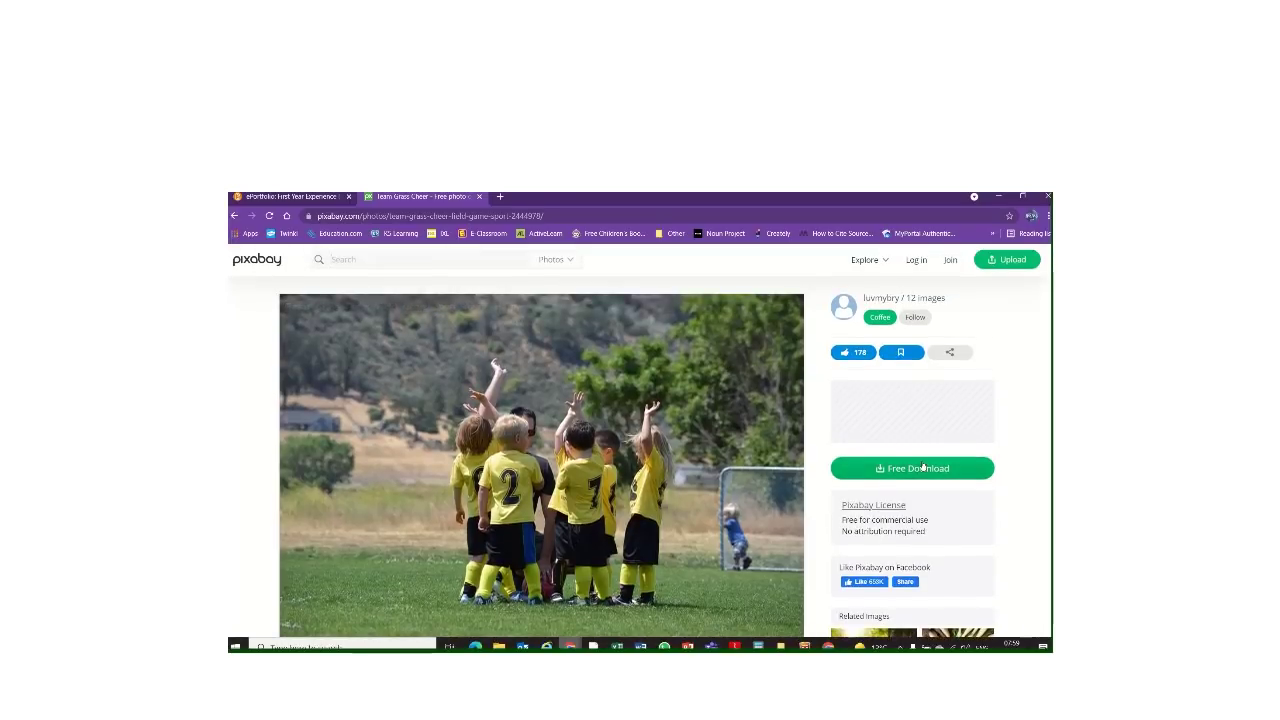
pyautogui.scroll(-1, 627, 478)
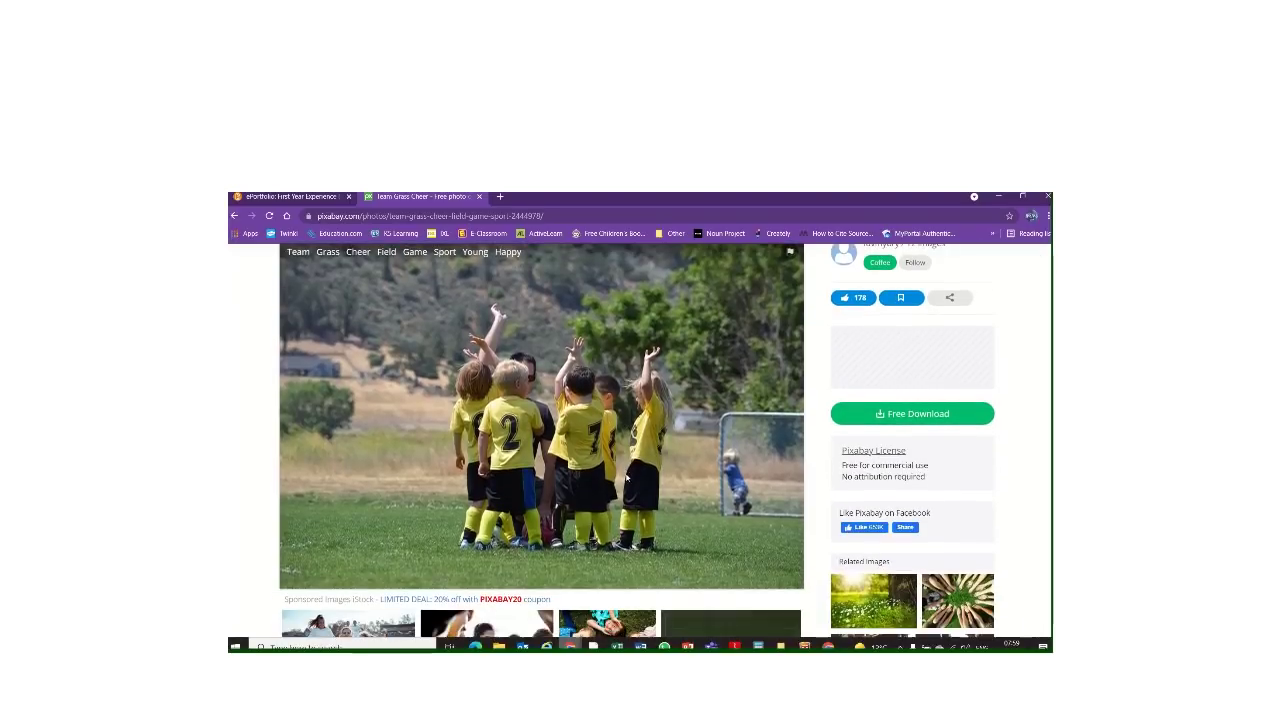
pyautogui.click(913, 415)
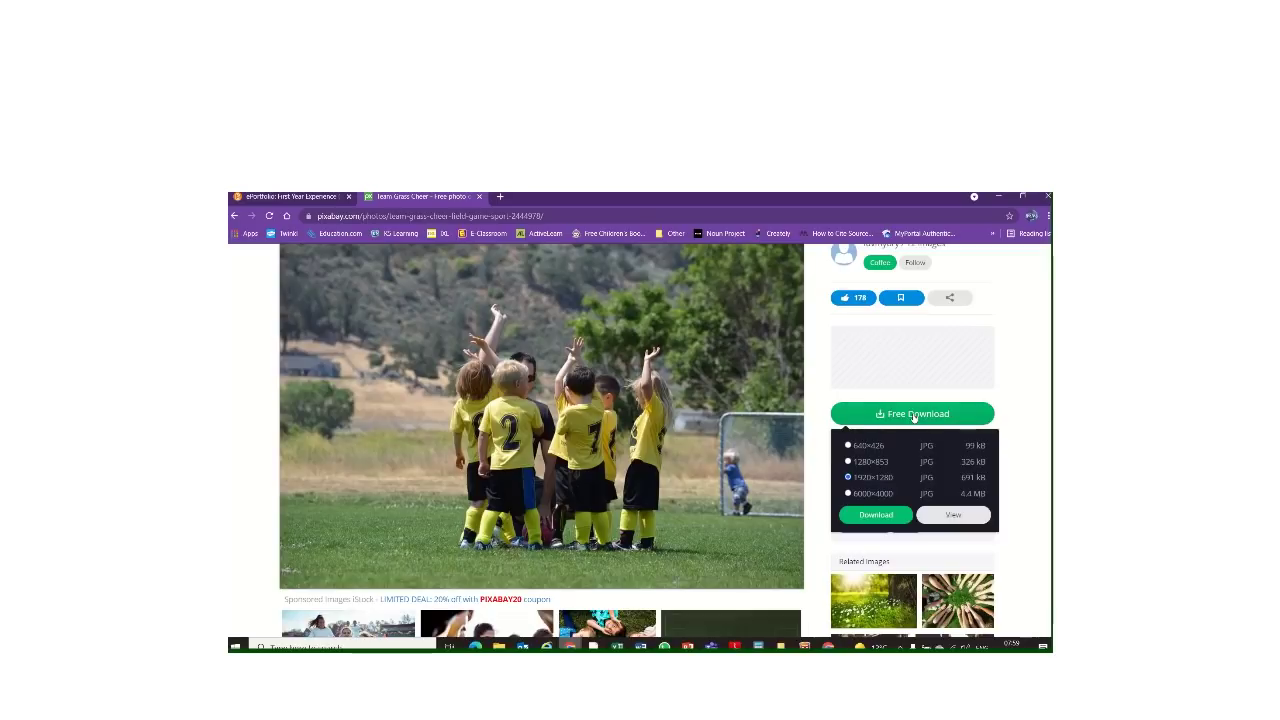
pyautogui.click(876, 513)
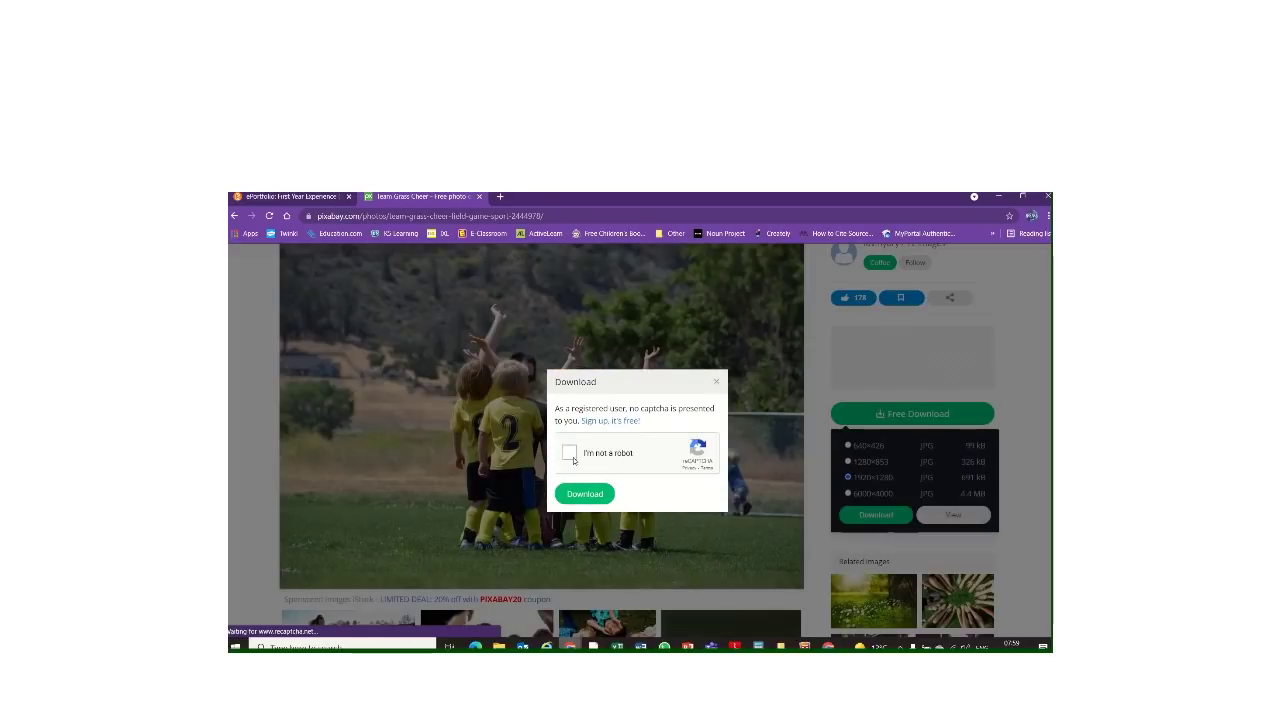
# - Pass the reCAPTCHA by marking the fire hydrant tiles, then download the photo
pyautogui.click(569, 453)
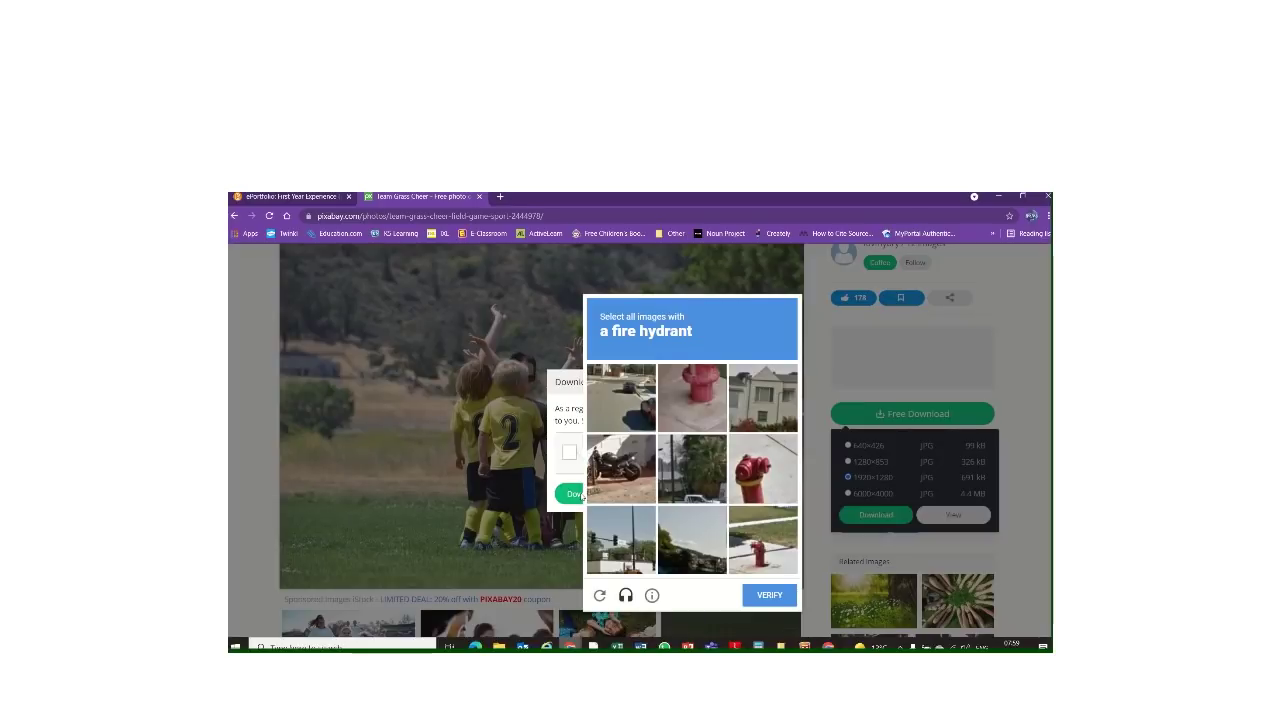
pyautogui.click(686, 394)
pyautogui.click(763, 468)
pyautogui.click(762, 540)
pyautogui.click(766, 595)
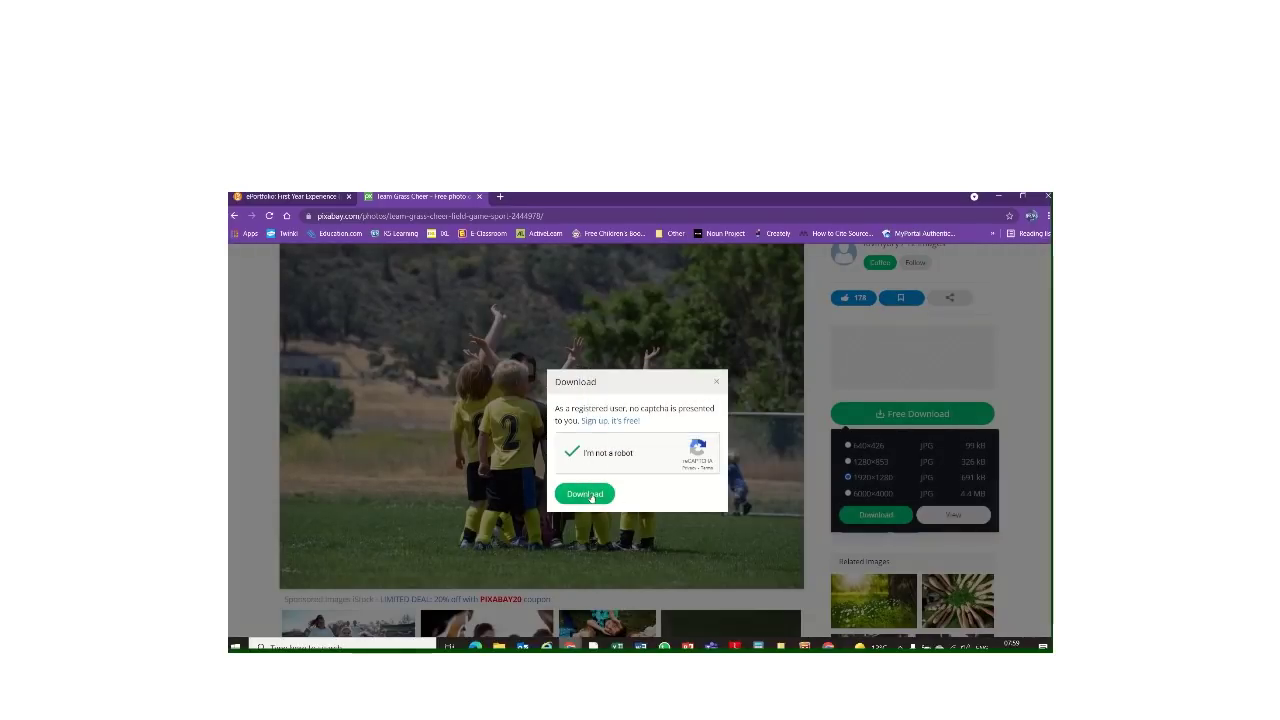
pyautogui.click(585, 493)
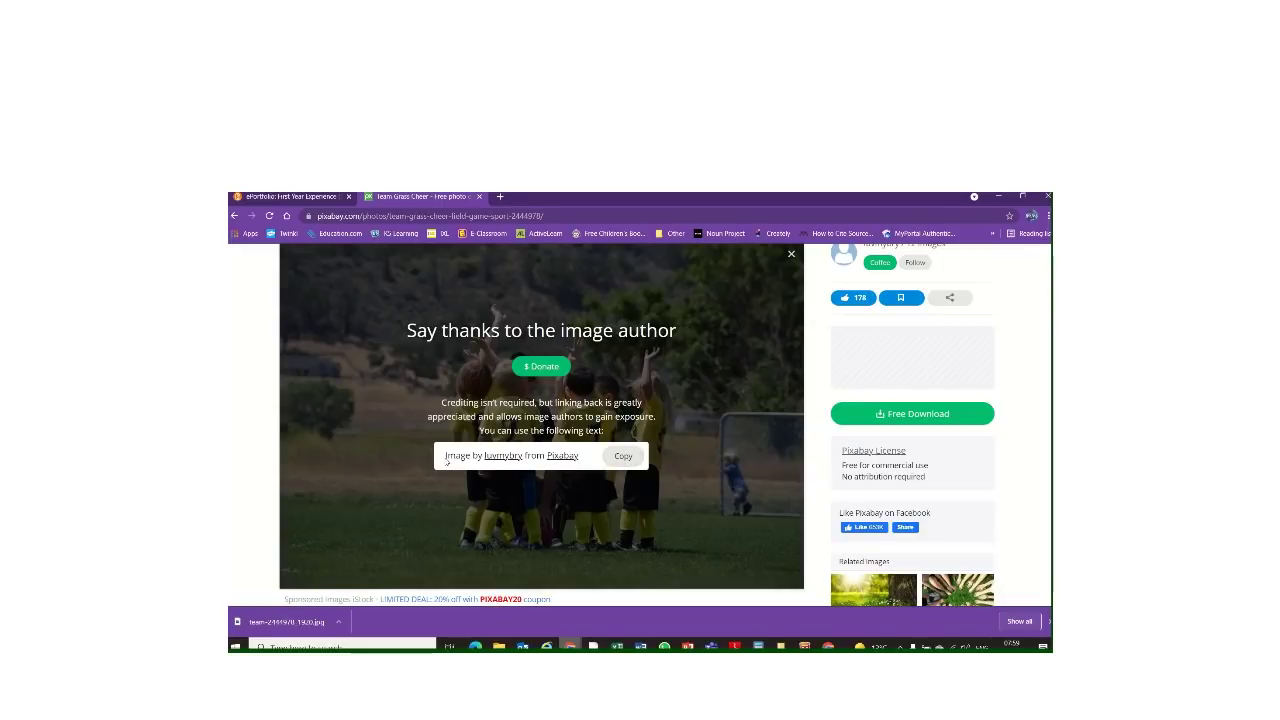
# - Select the 'Image by … from Pixabay' credit text and return to the Word document
pyautogui.moveTo(446, 463); pyautogui.dragTo(581, 459)
pyautogui.hotkey('ctrl', 'c')
pyautogui.click(641, 645)
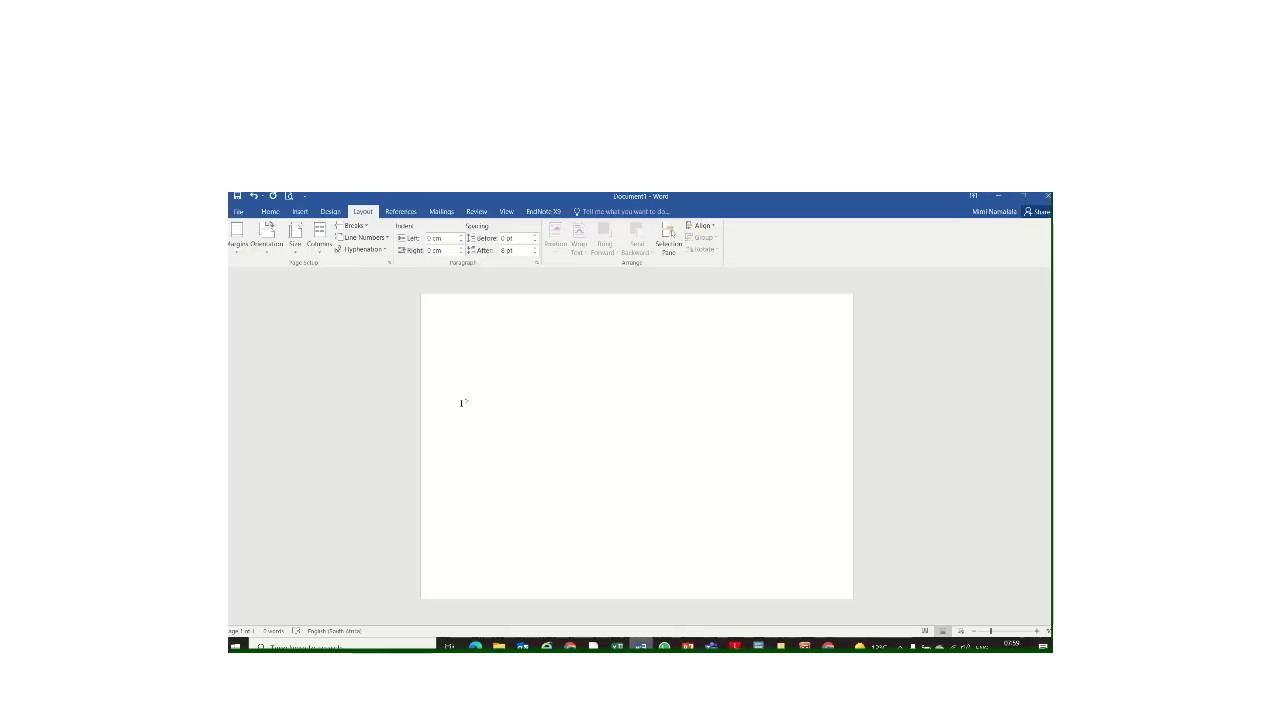
# - Insert a Next Page section break and make the new section A4 portrait
pyautogui.click(362, 226)
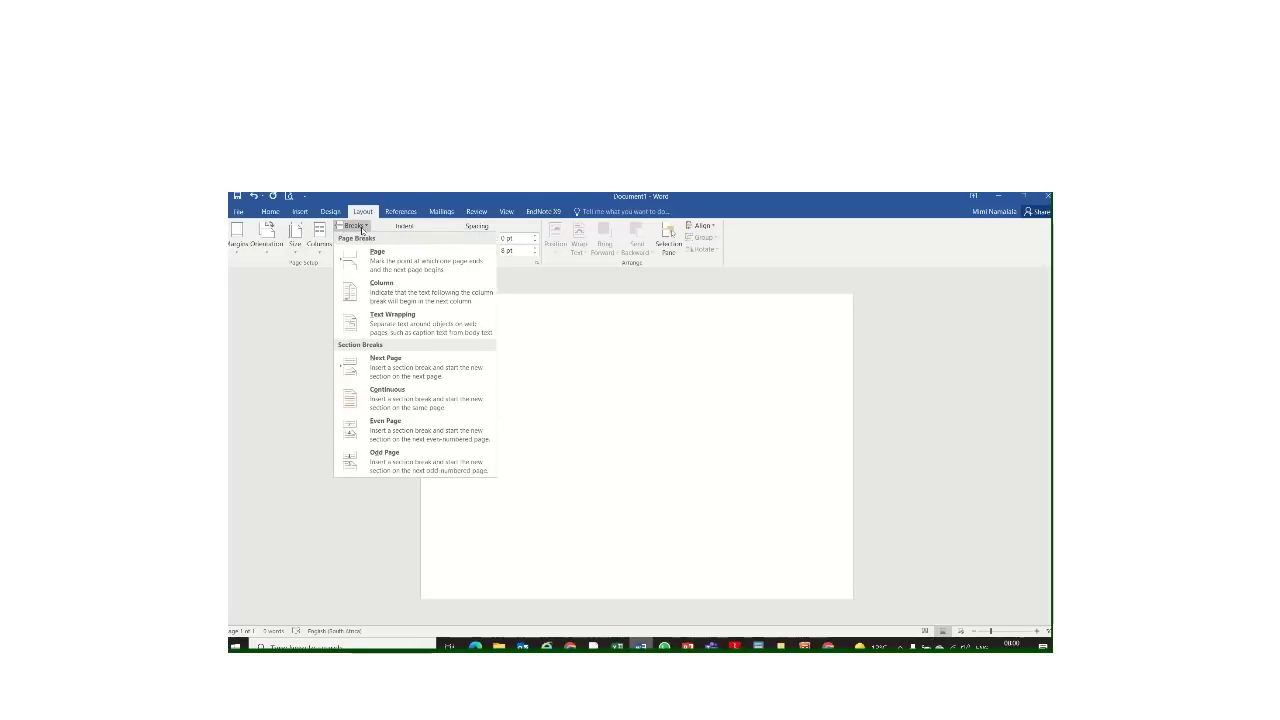
pyautogui.click(393, 368)
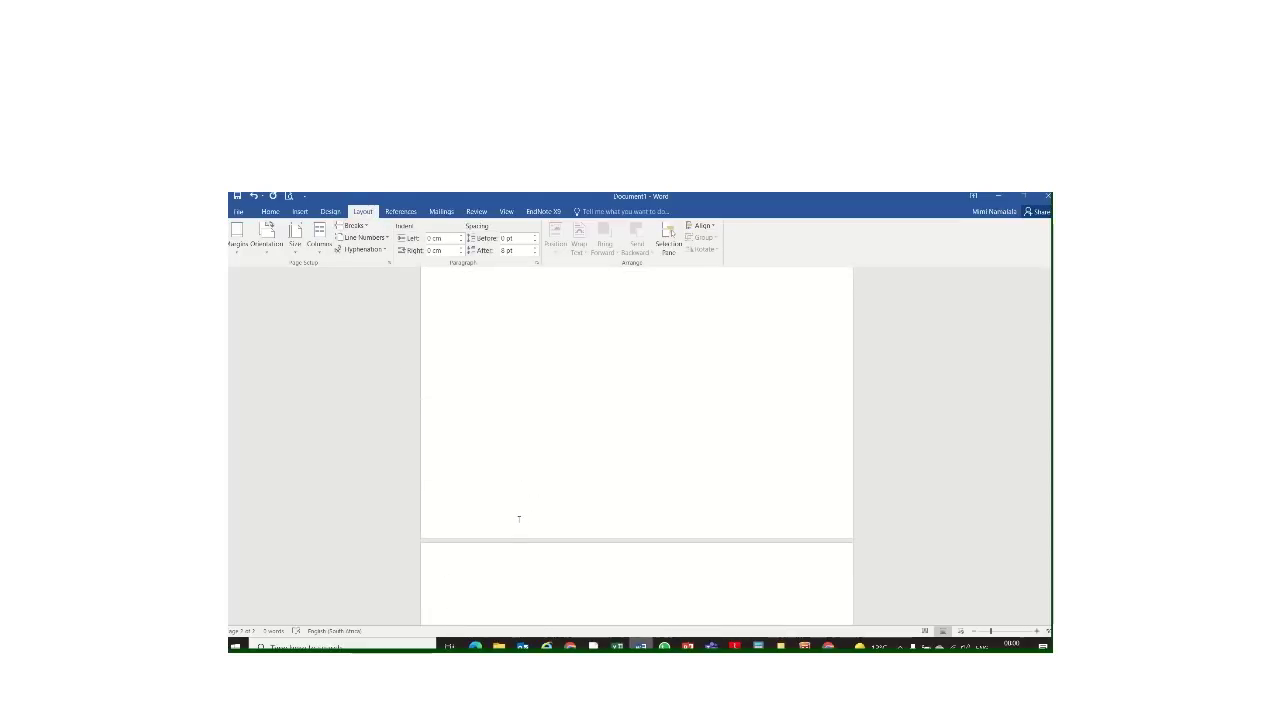
pyautogui.click(295, 237)
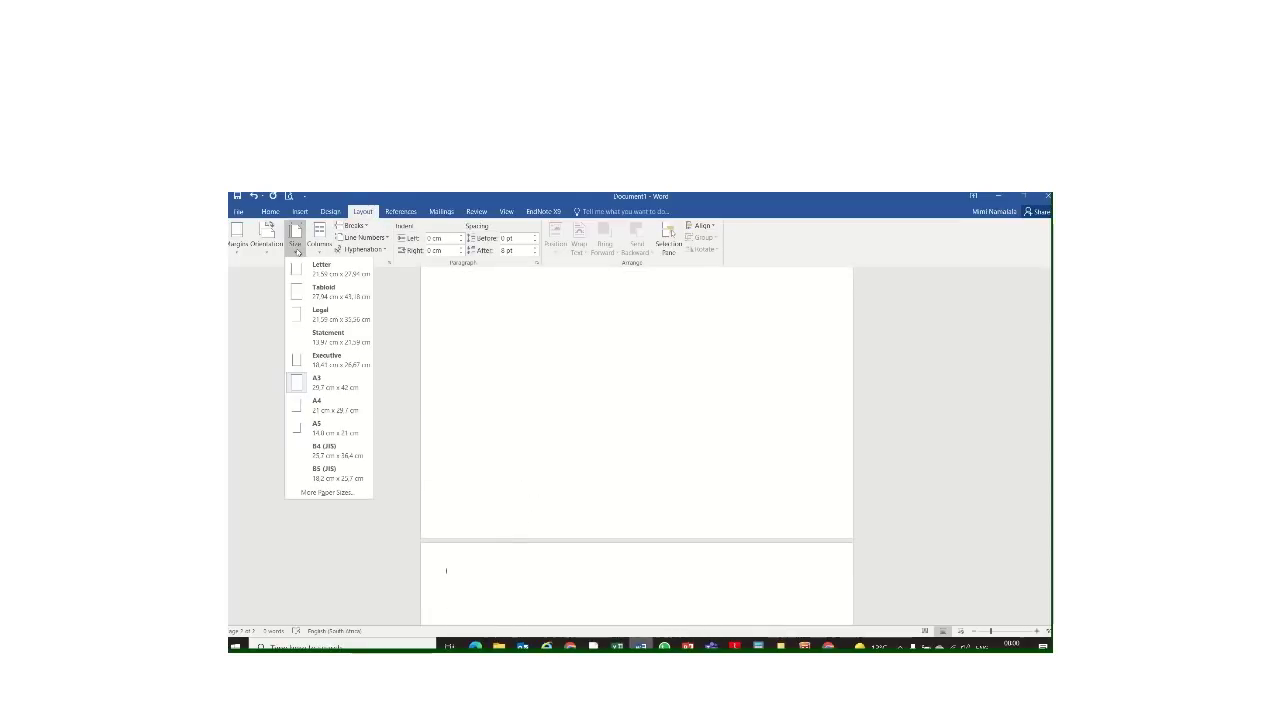
pyautogui.click(319, 401)
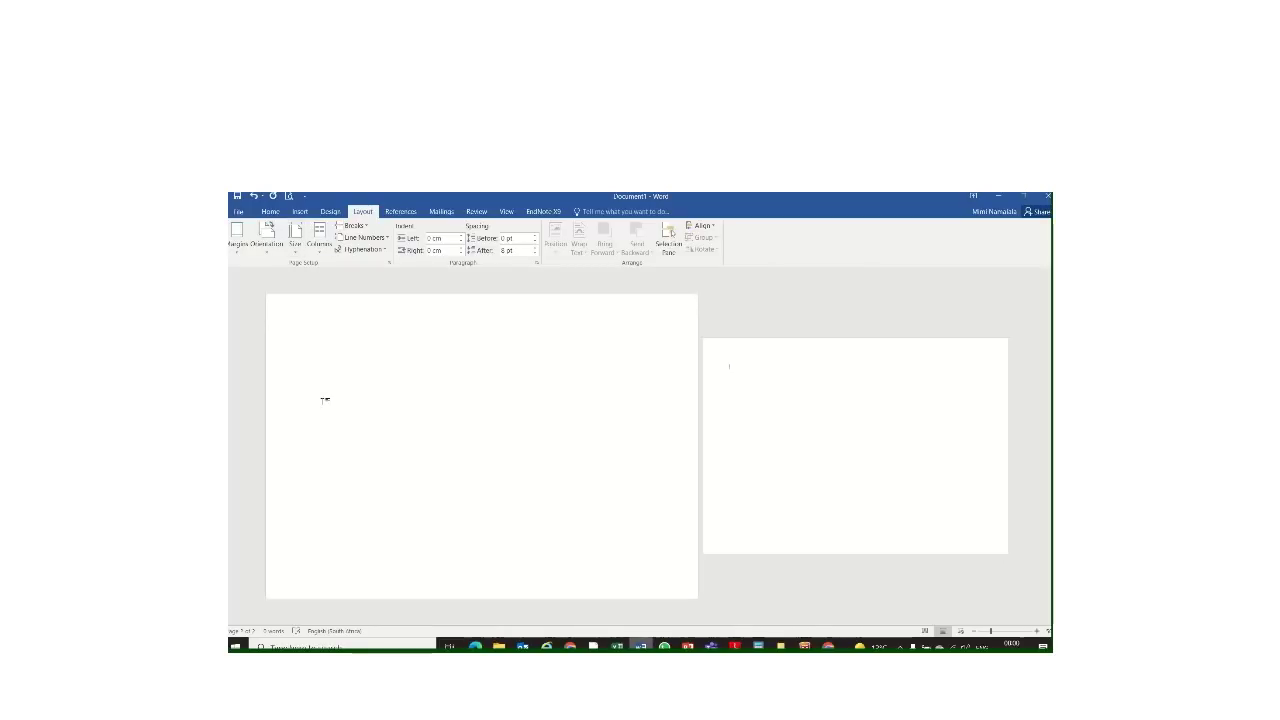
pyautogui.click(270, 244)
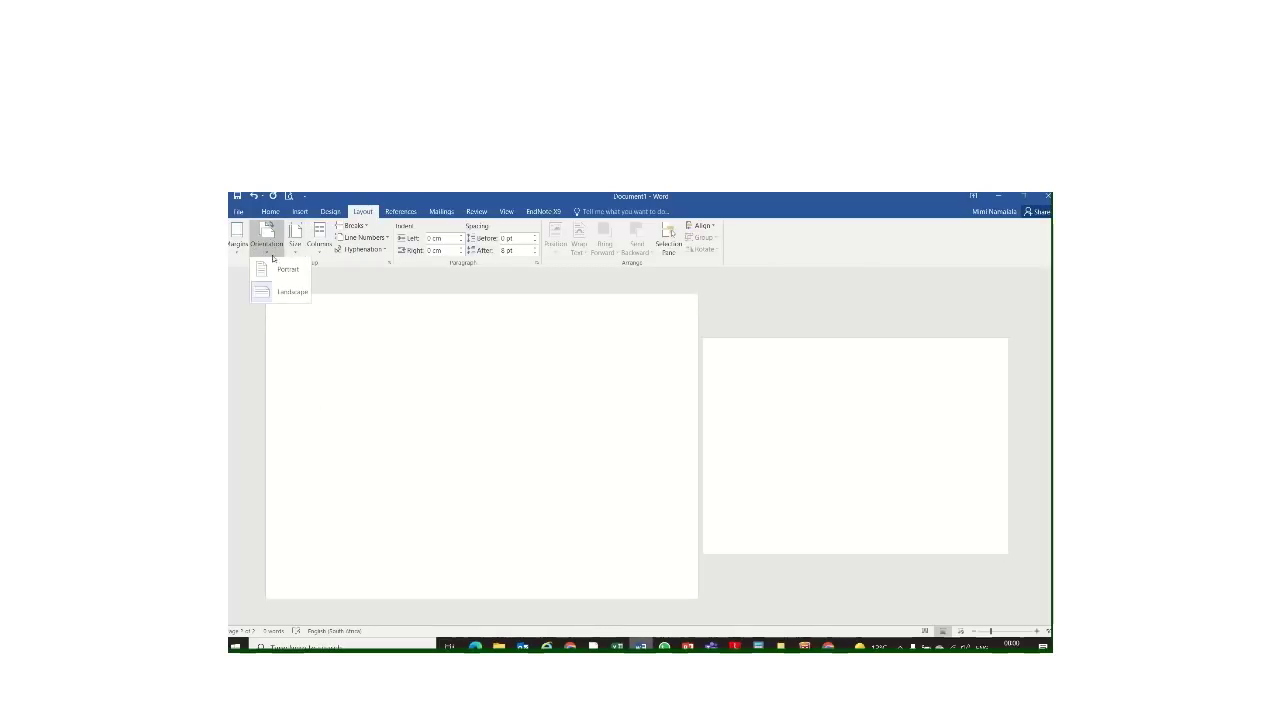
pyautogui.click(285, 269)
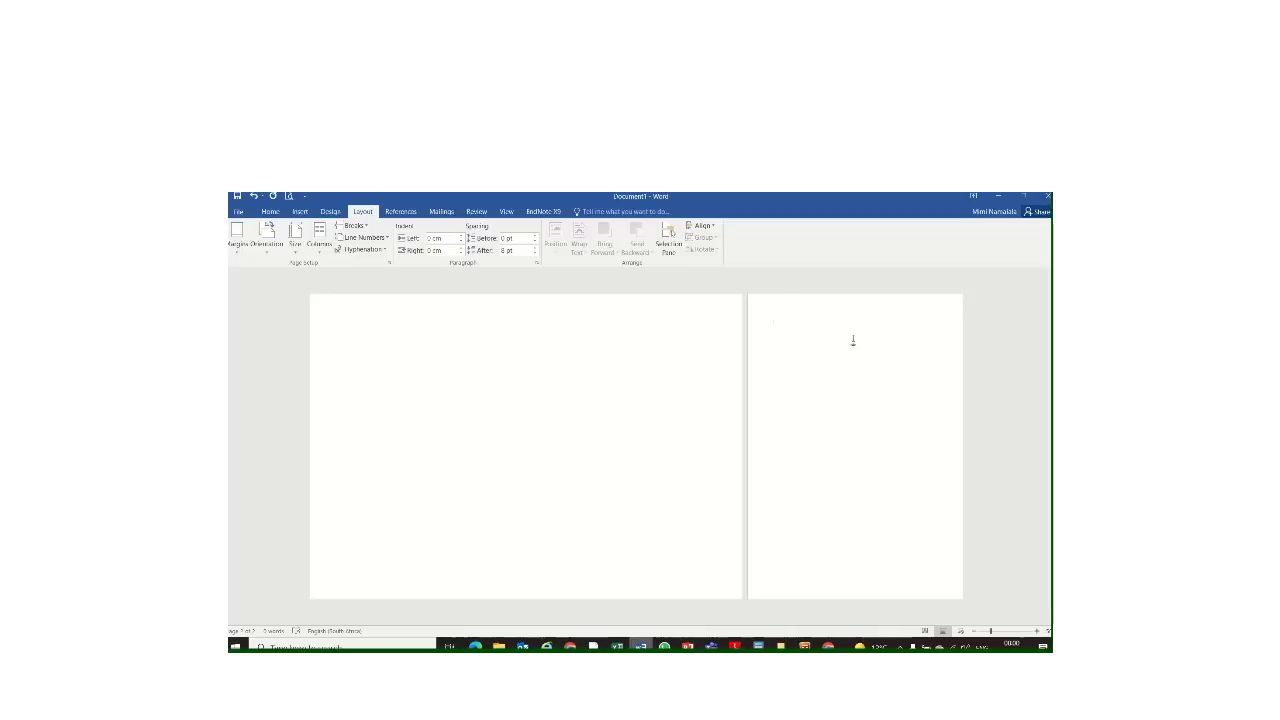
# - Type a 'Reference List' heading with entry '1.' holding the pasted Pixabay image credit
pyautogui.click(1036, 631)
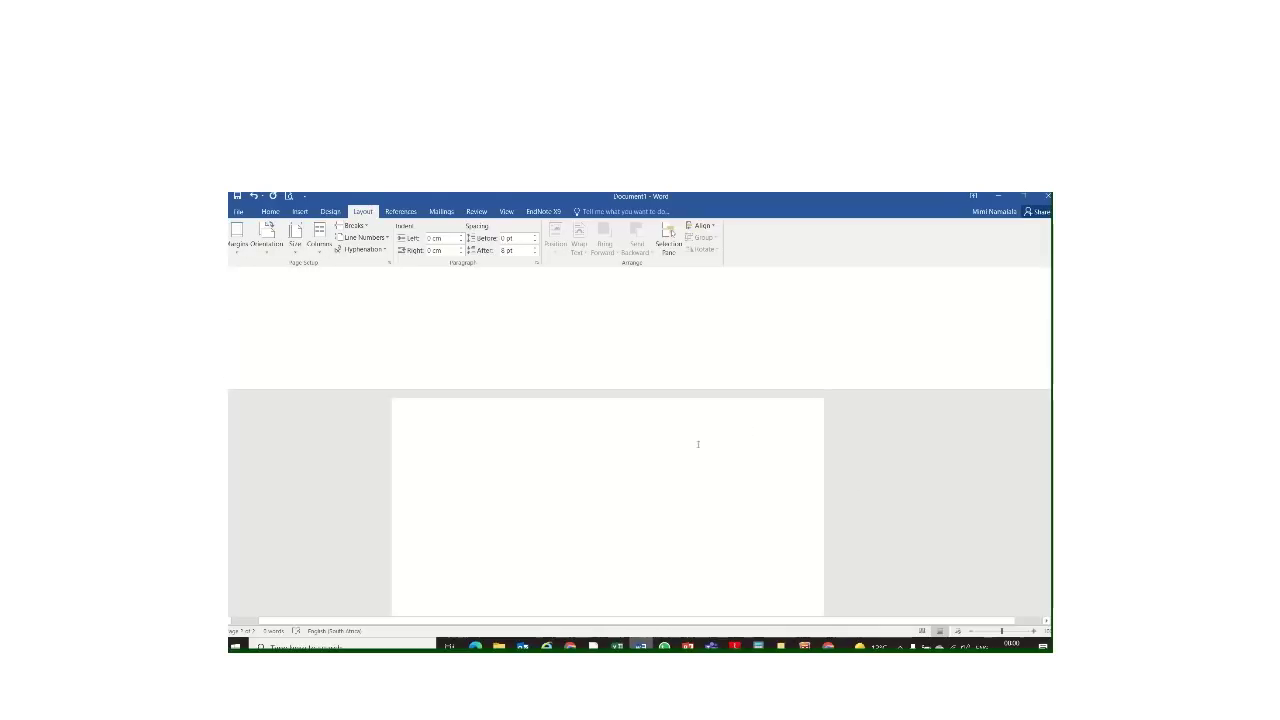
pyautogui.write('Refere')
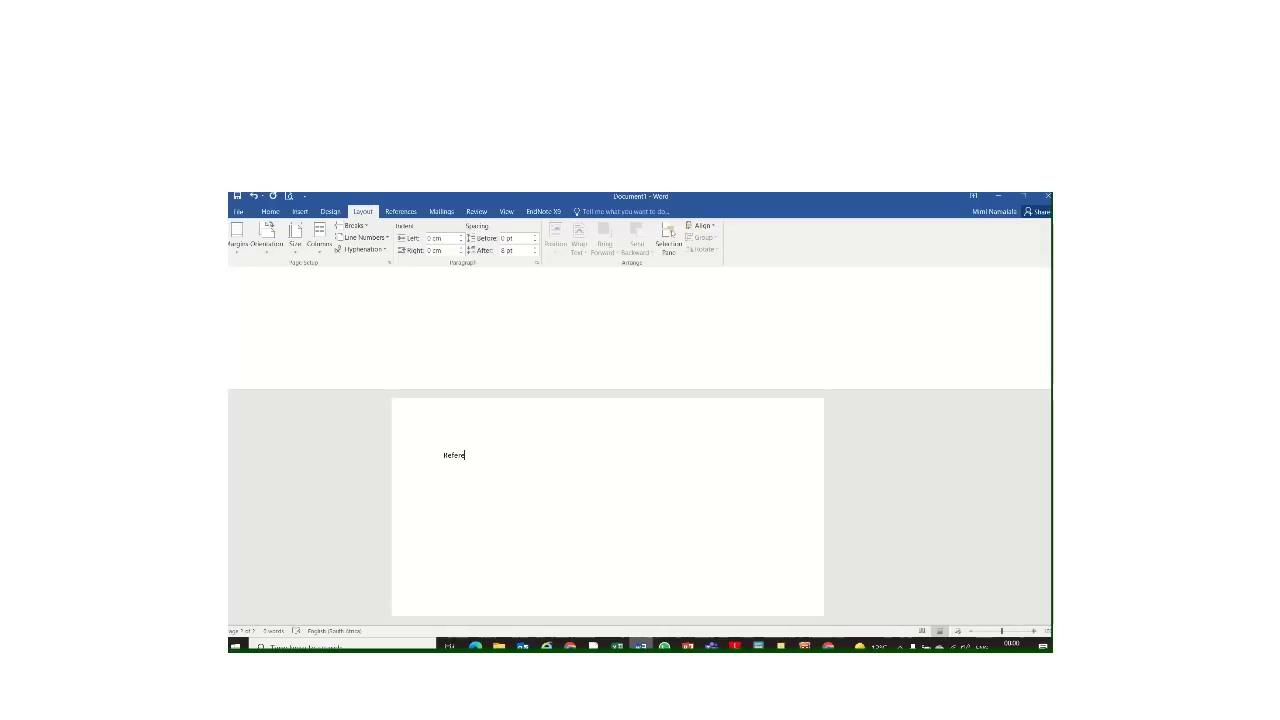
pyautogui.write('nce List 1.')
pyautogui.hotkey('ctrl', 'v')
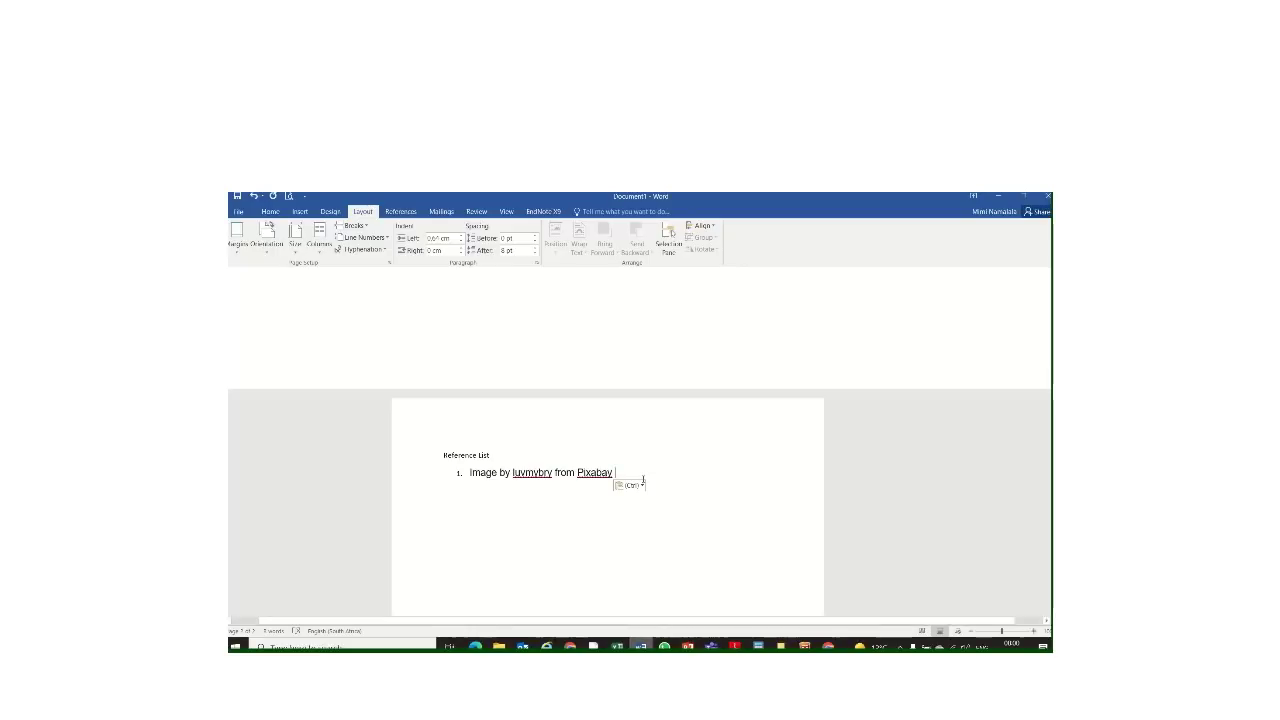
pyautogui.write(':')
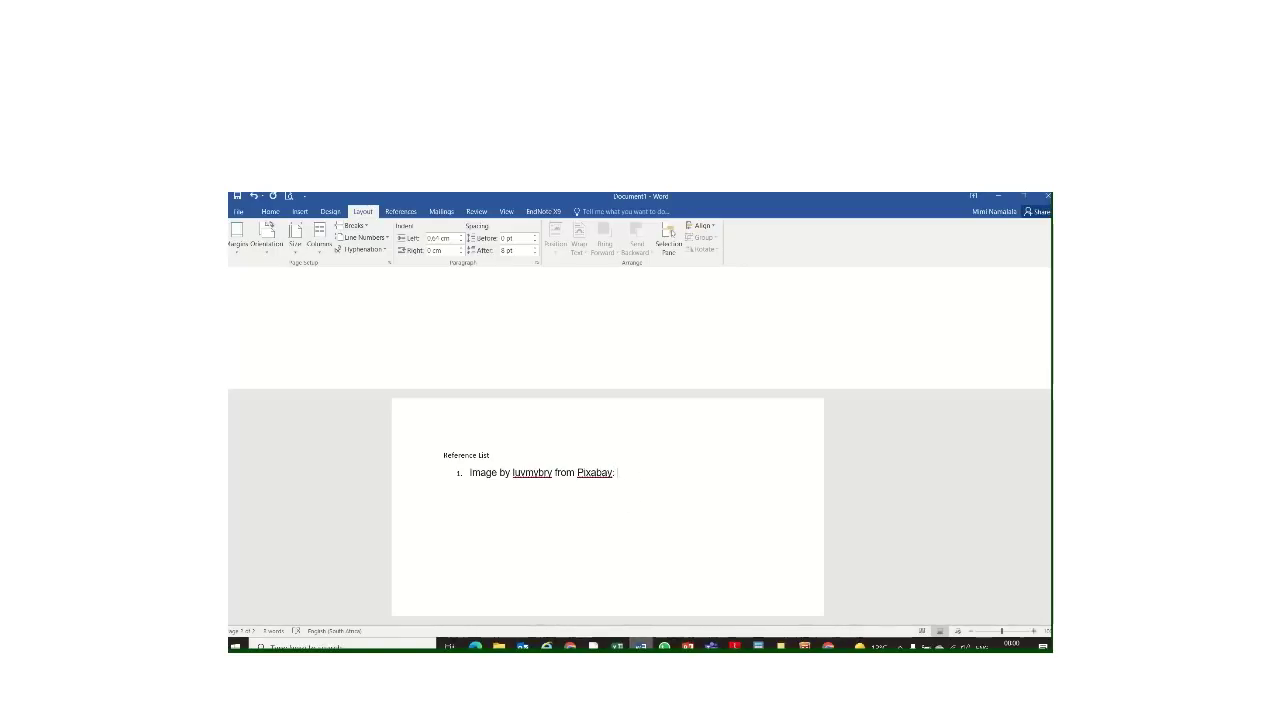
# - Copy the author attribution from Pixabay and paste it after the credit
pyautogui.hotkey('alt', 'Tab')
pyautogui.click(610, 460)
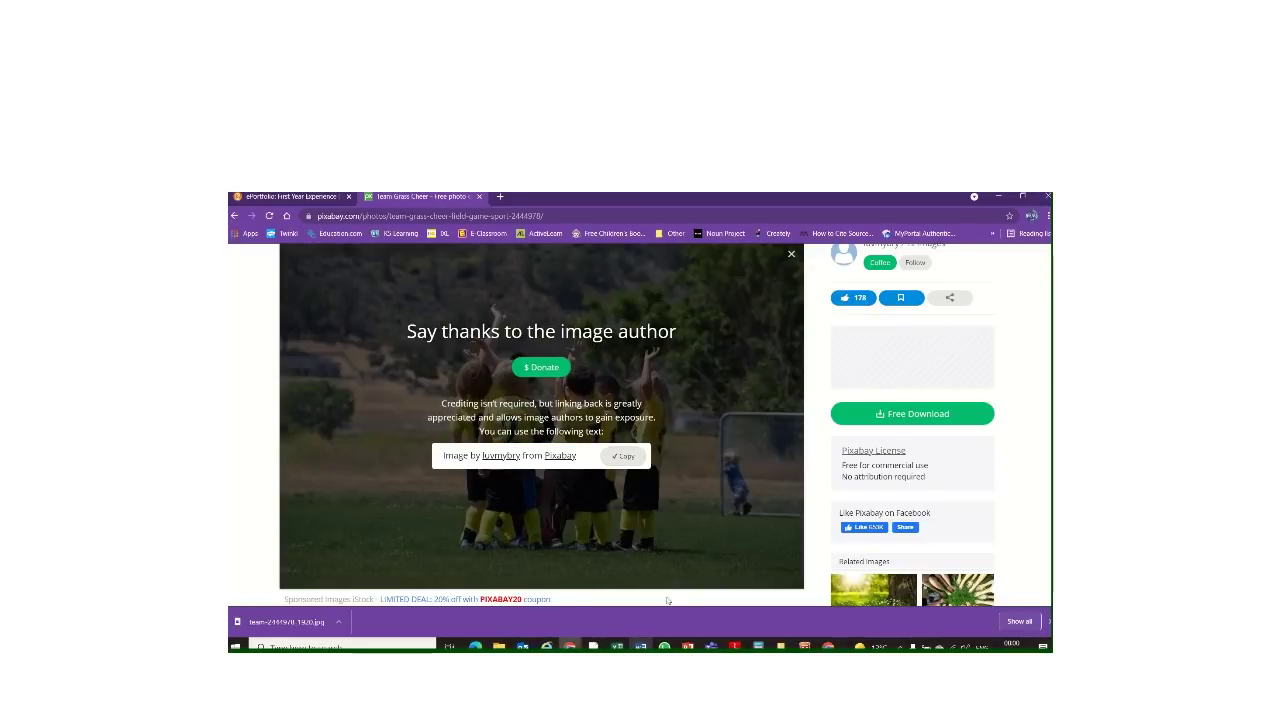
pyautogui.click(640, 646)
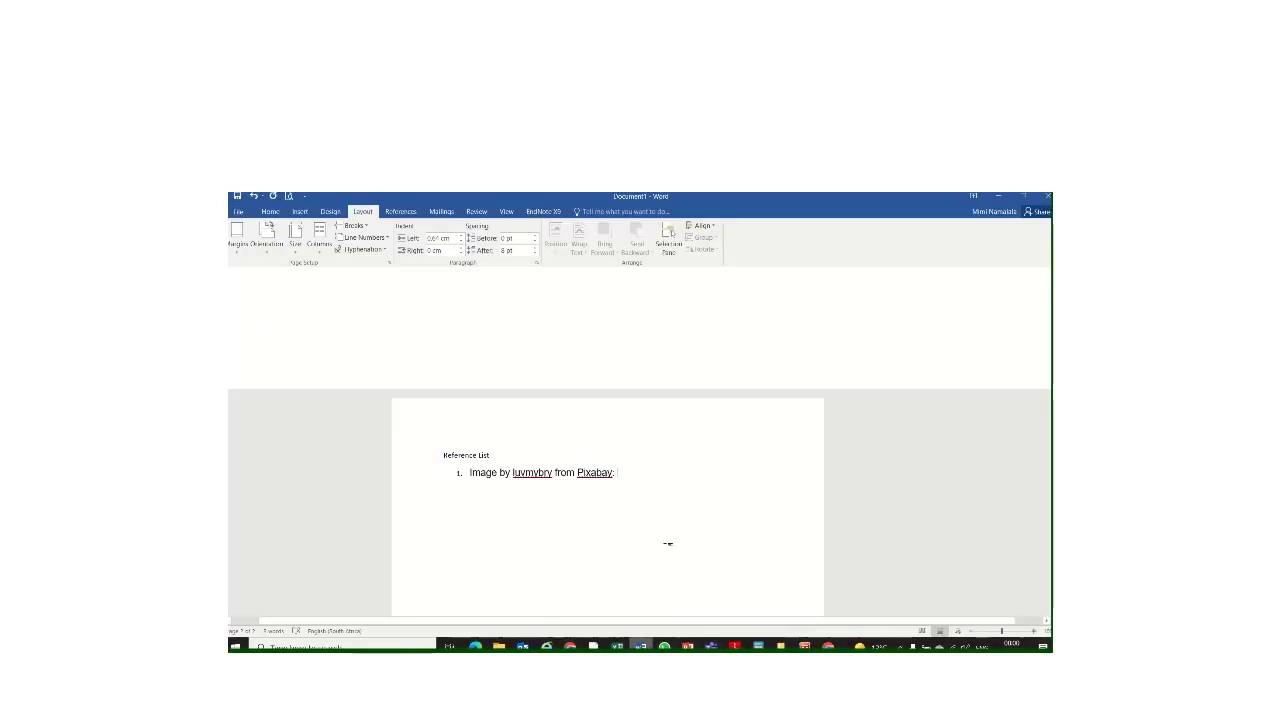
pyautogui.hotkey('ctrl', 'v')
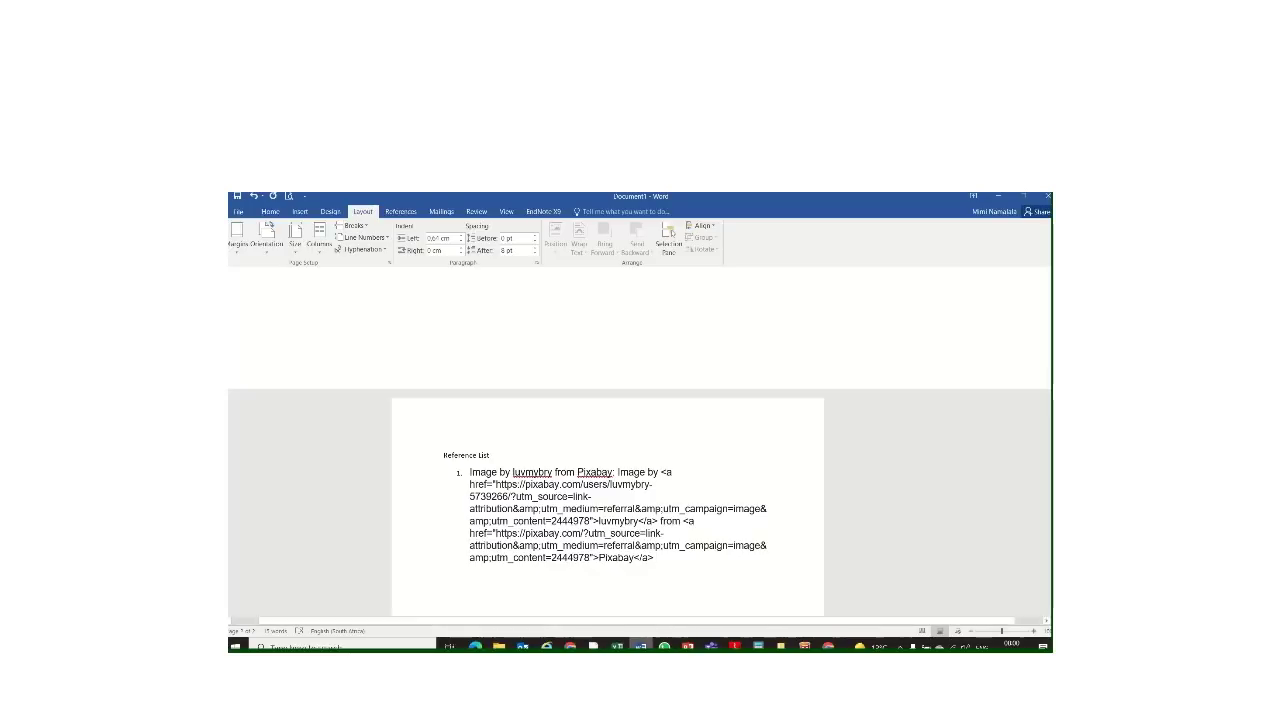
# - Check the first reference's credit text against the Pixabay page
pyautogui.moveTo(570, 646)
pyautogui.click(688, 585)
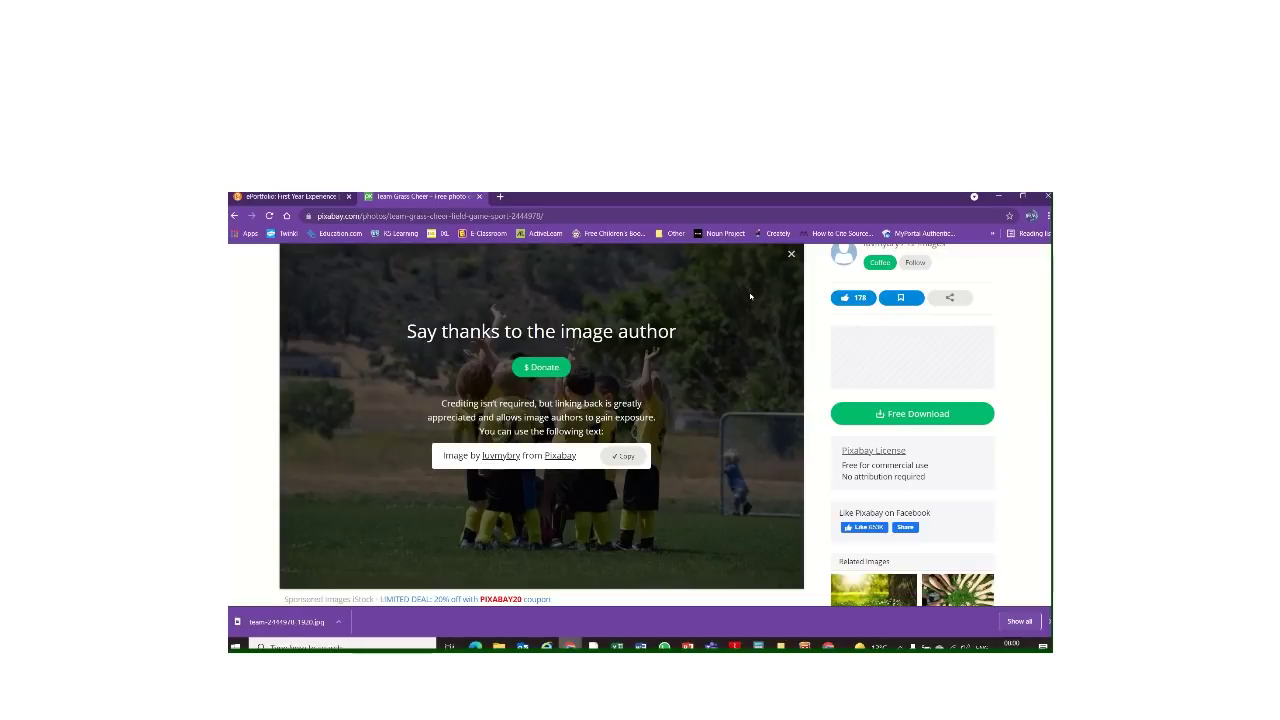
pyautogui.click(641, 644)
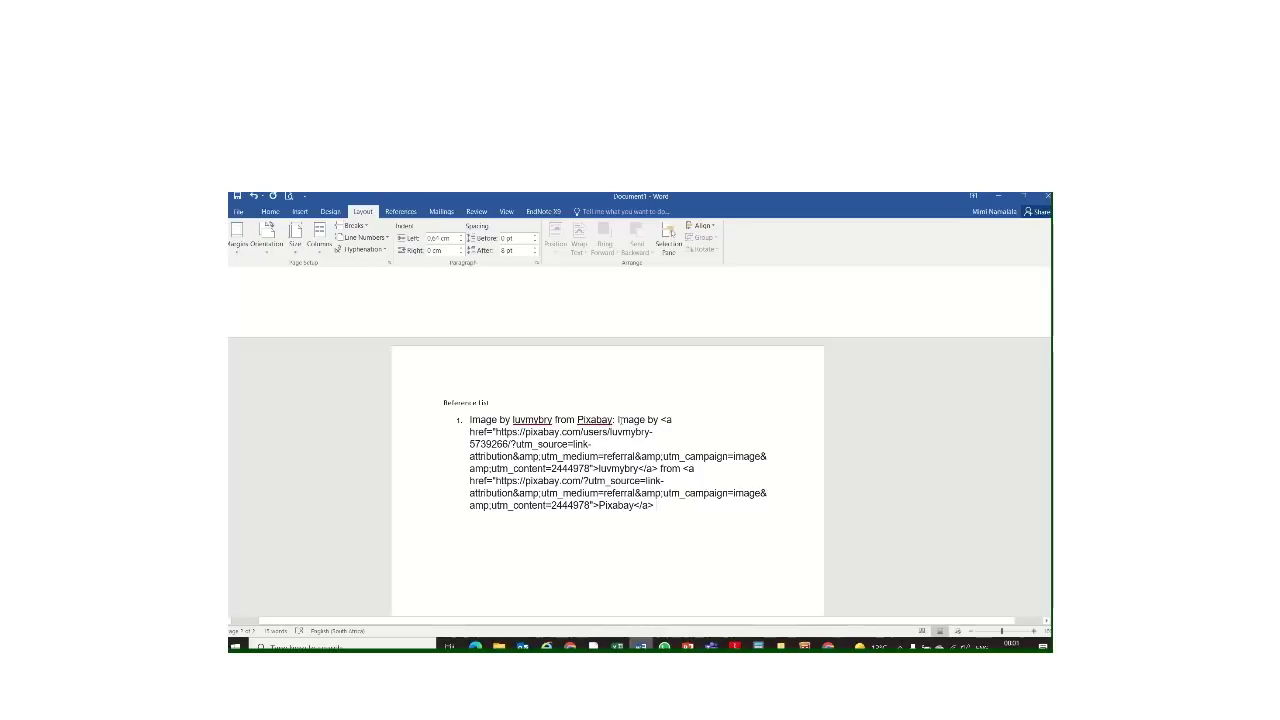
pyautogui.moveTo(617, 420); pyautogui.dragTo(470, 420)
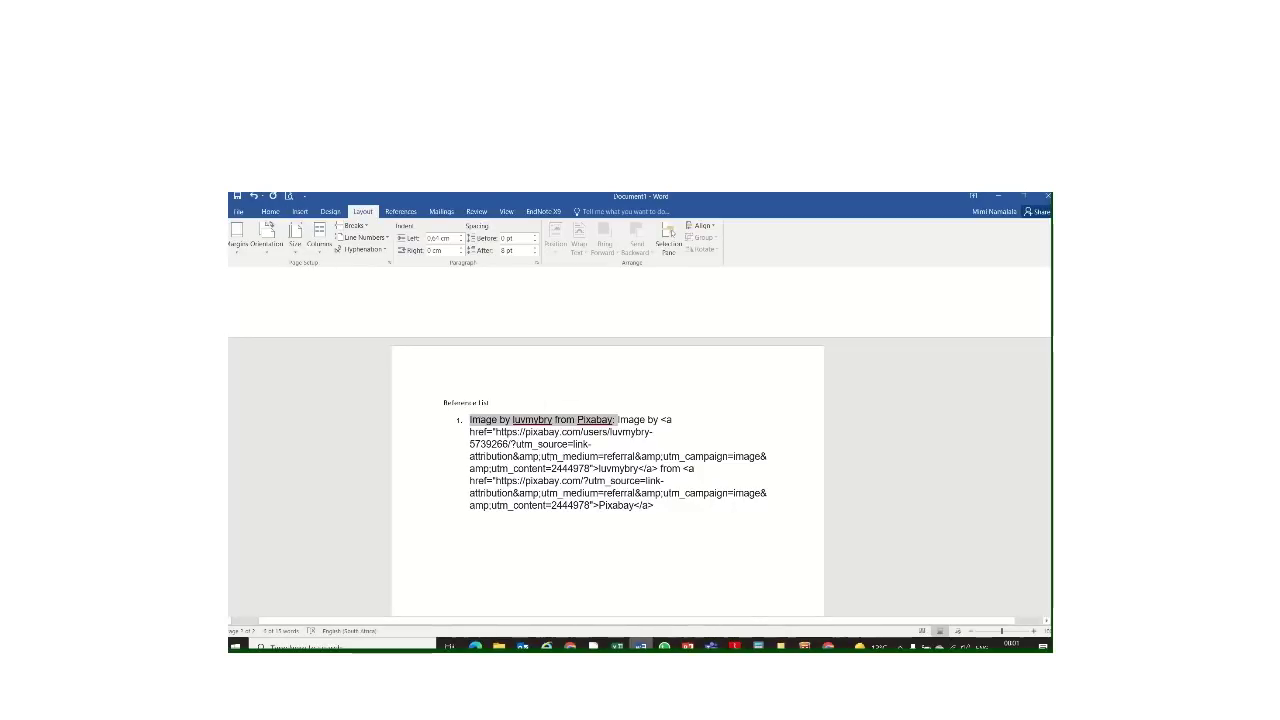
pyautogui.click(540, 432)
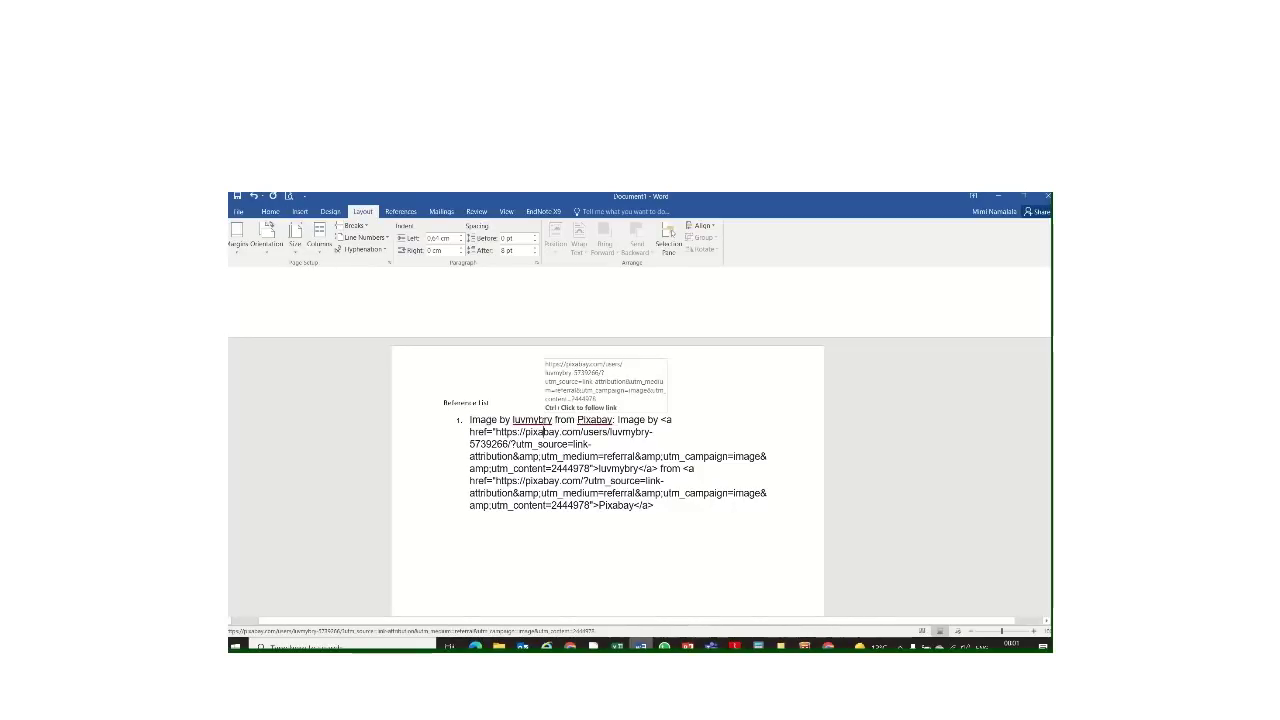
pyautogui.scroll(3, 543, 421)
pyautogui.scroll(-3, 564, 467)
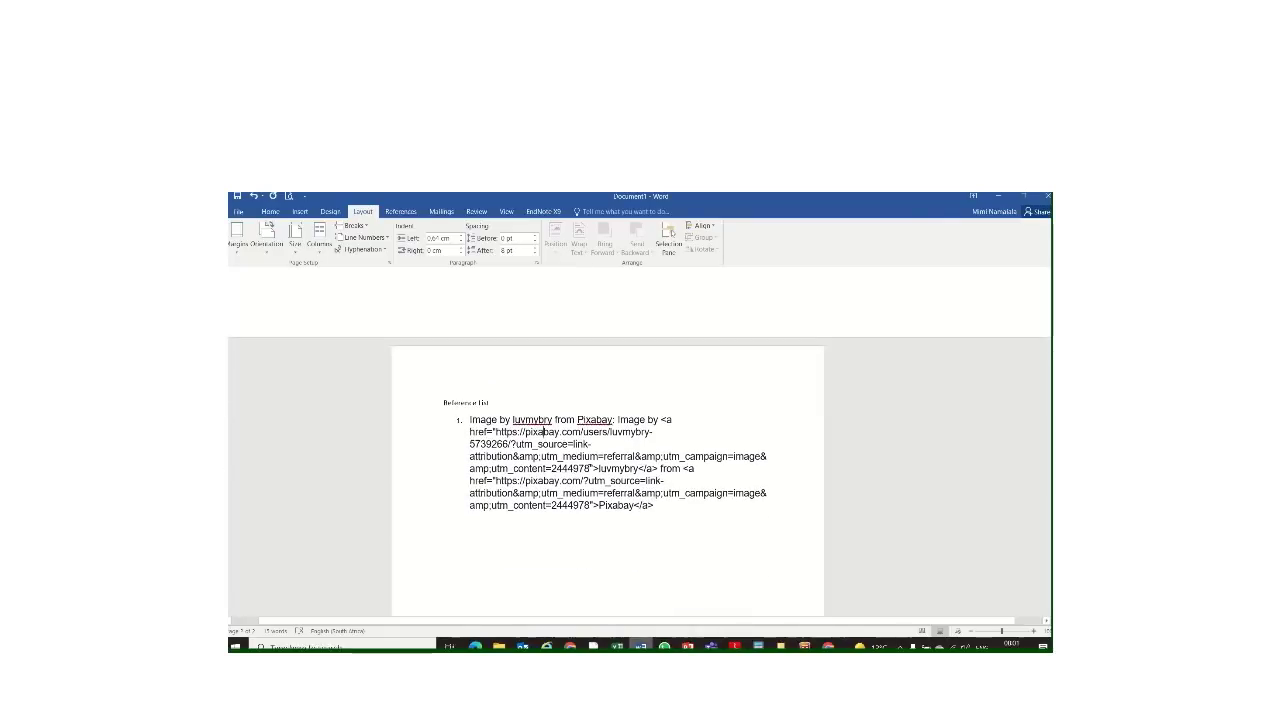
# - Dismiss the thank-the-author overlay and copy the team cheer photo for Word
pyautogui.moveTo(570, 645)
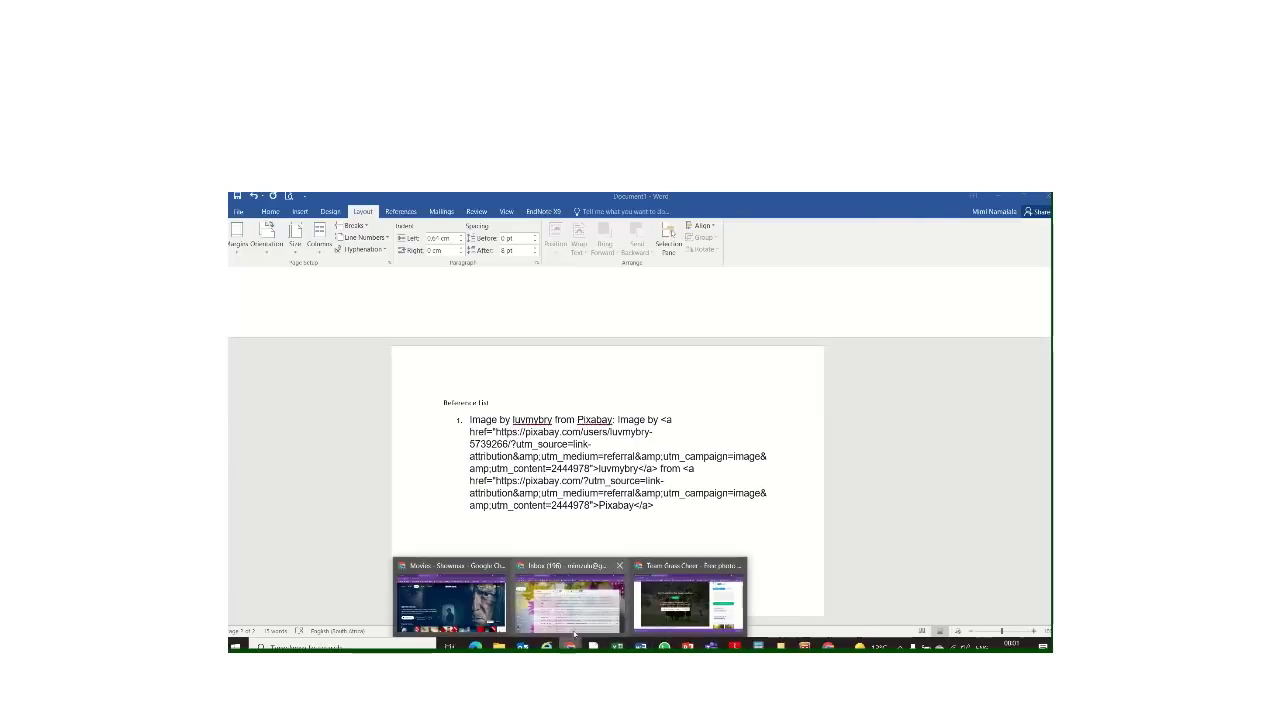
pyautogui.click(686, 588)
pyautogui.scroll(1, 694, 360)
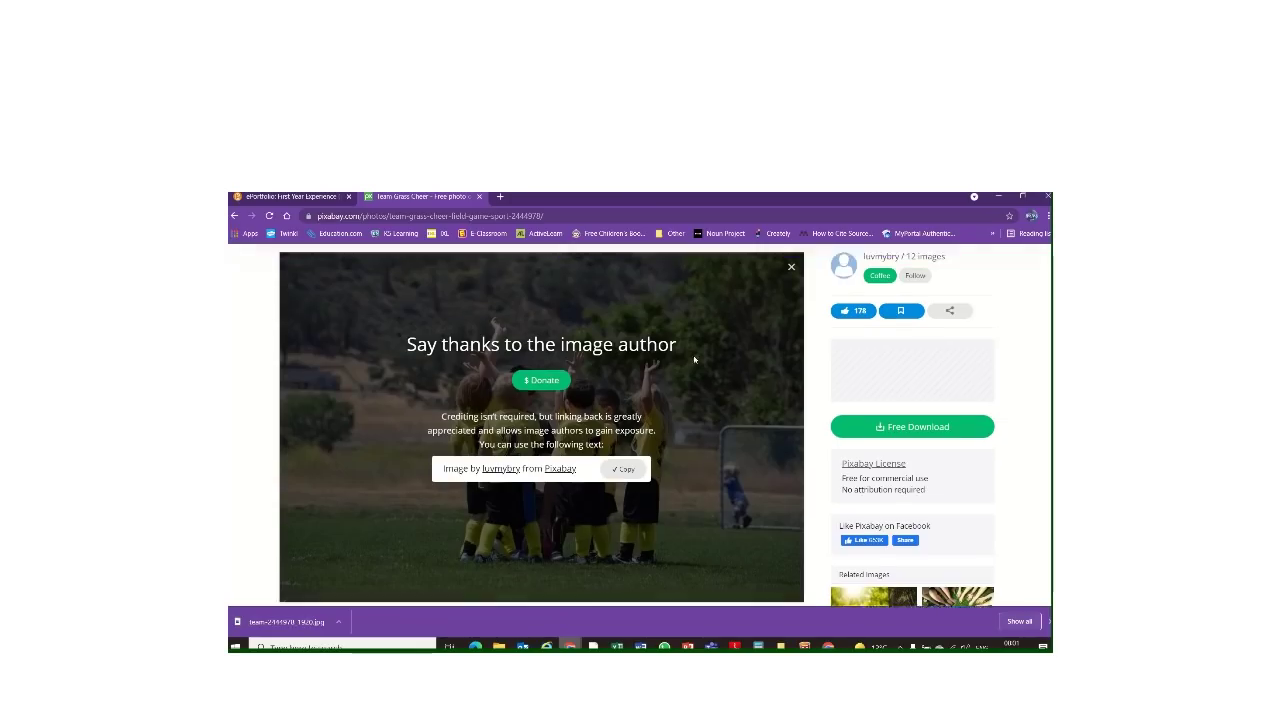
pyautogui.click(791, 309)
pyautogui.rightClick(558, 398)
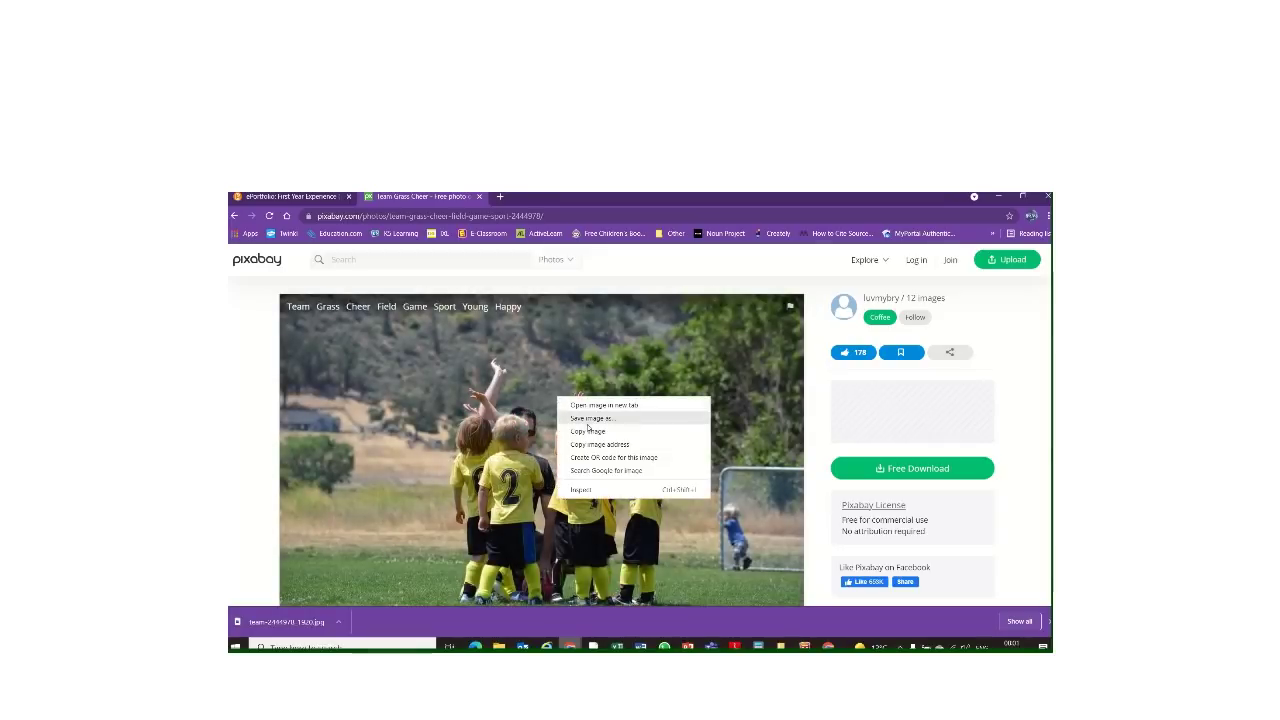
pyautogui.click(592, 432)
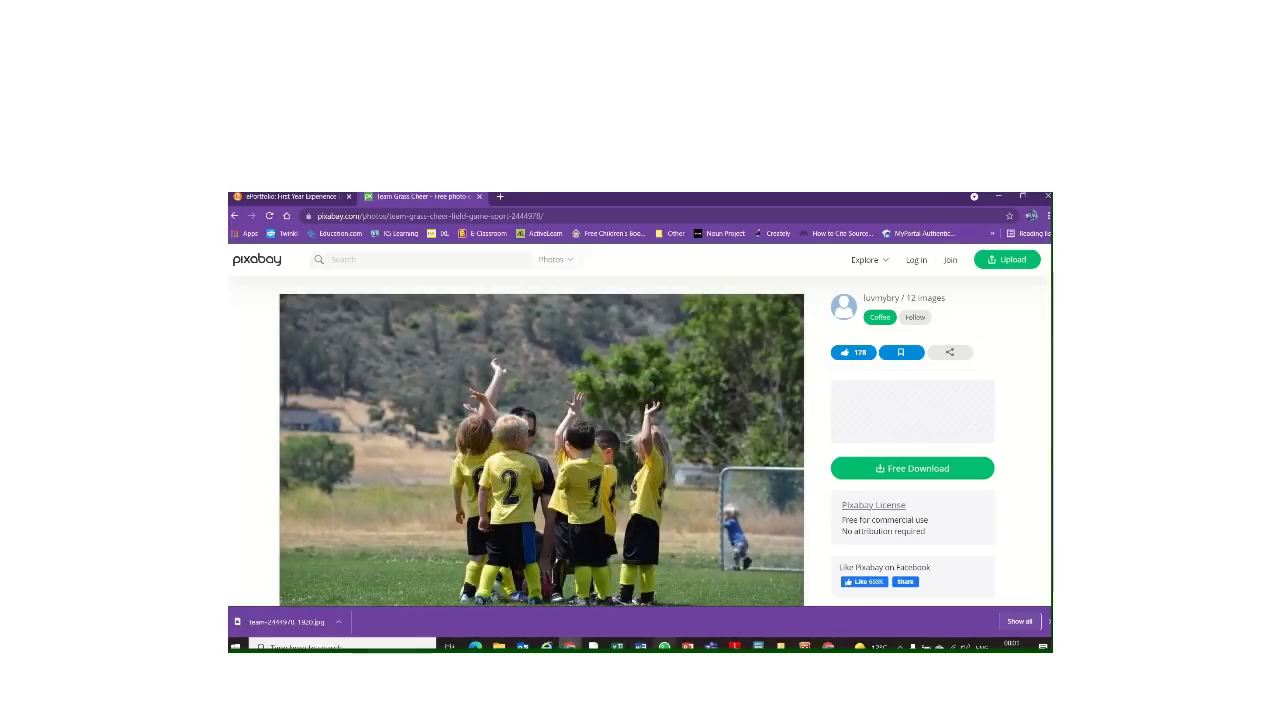
pyautogui.click(641, 646)
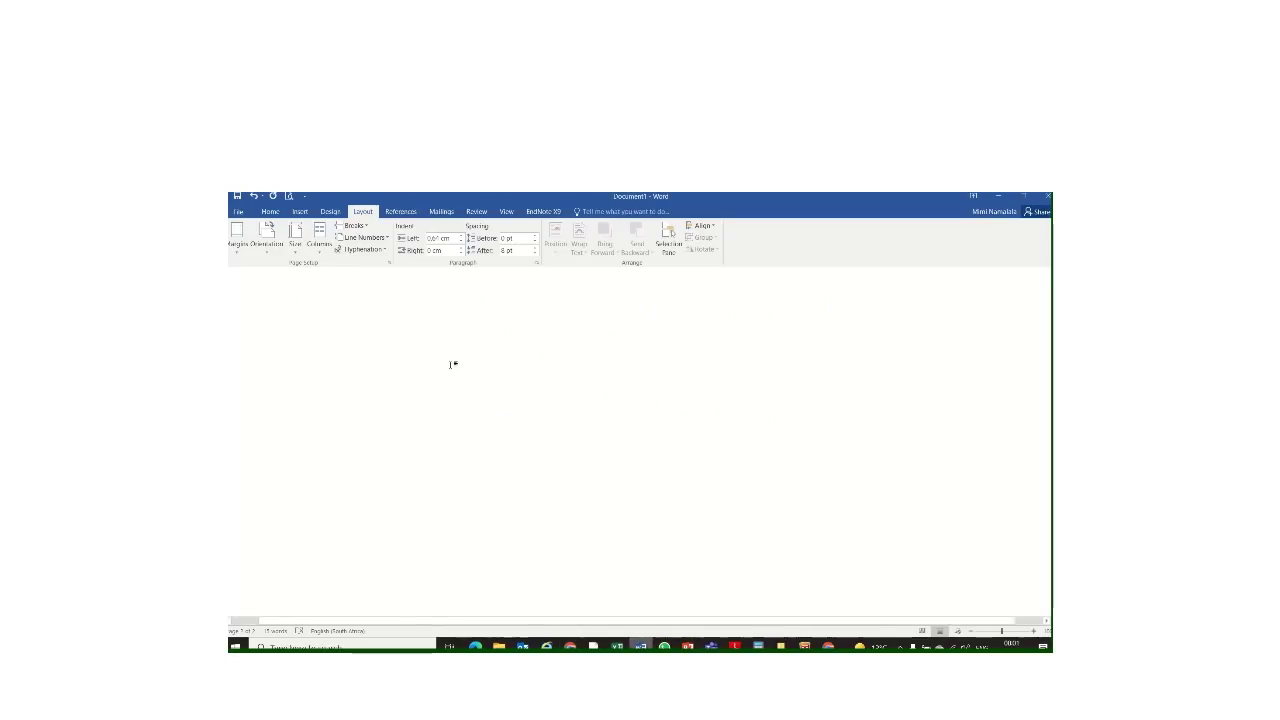
# - Paste the football team photo onto page 1 and shrink it slightly
pyautogui.click(972, 632)
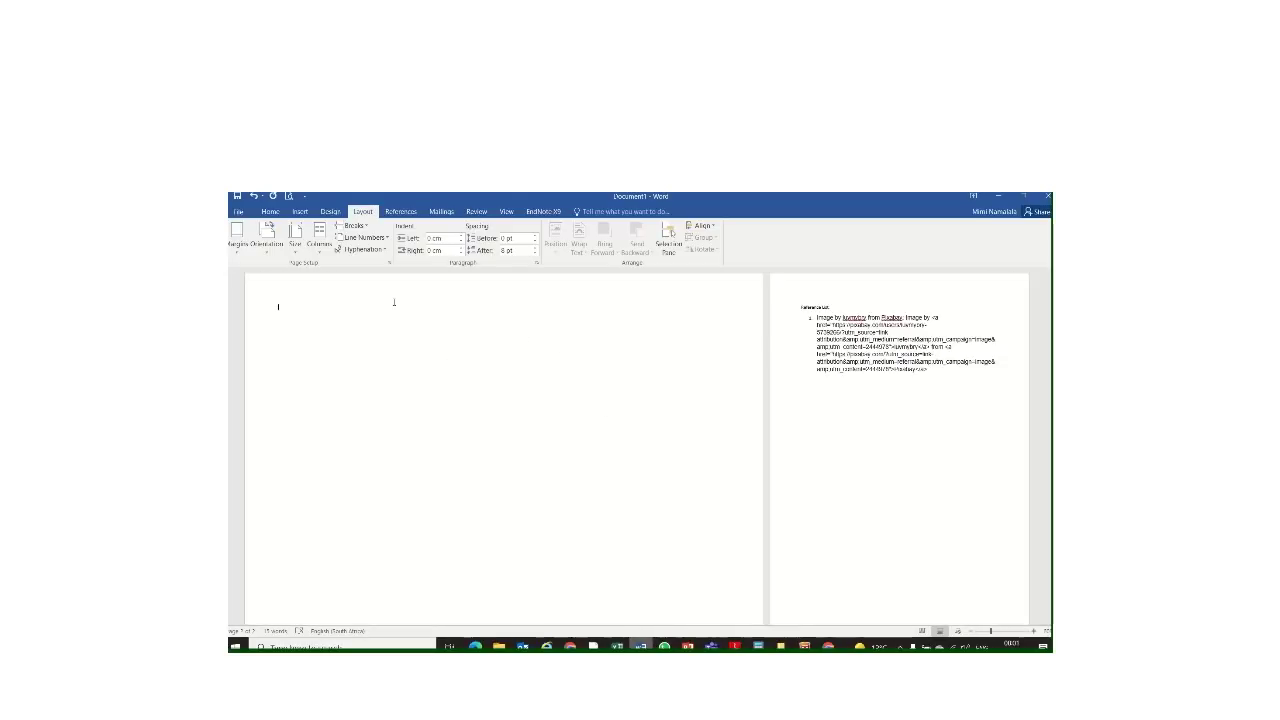
pyautogui.hotkey('ctrl', 'v')
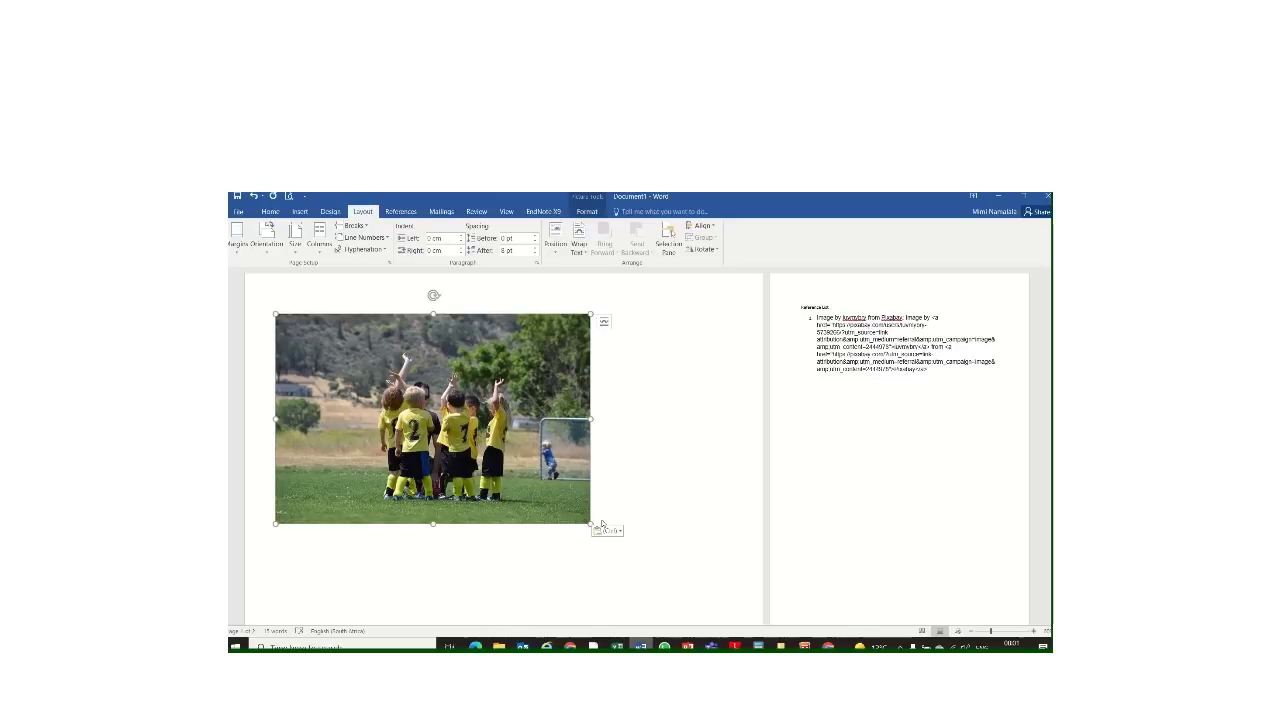
pyautogui.scroll(-1, 586, 487)
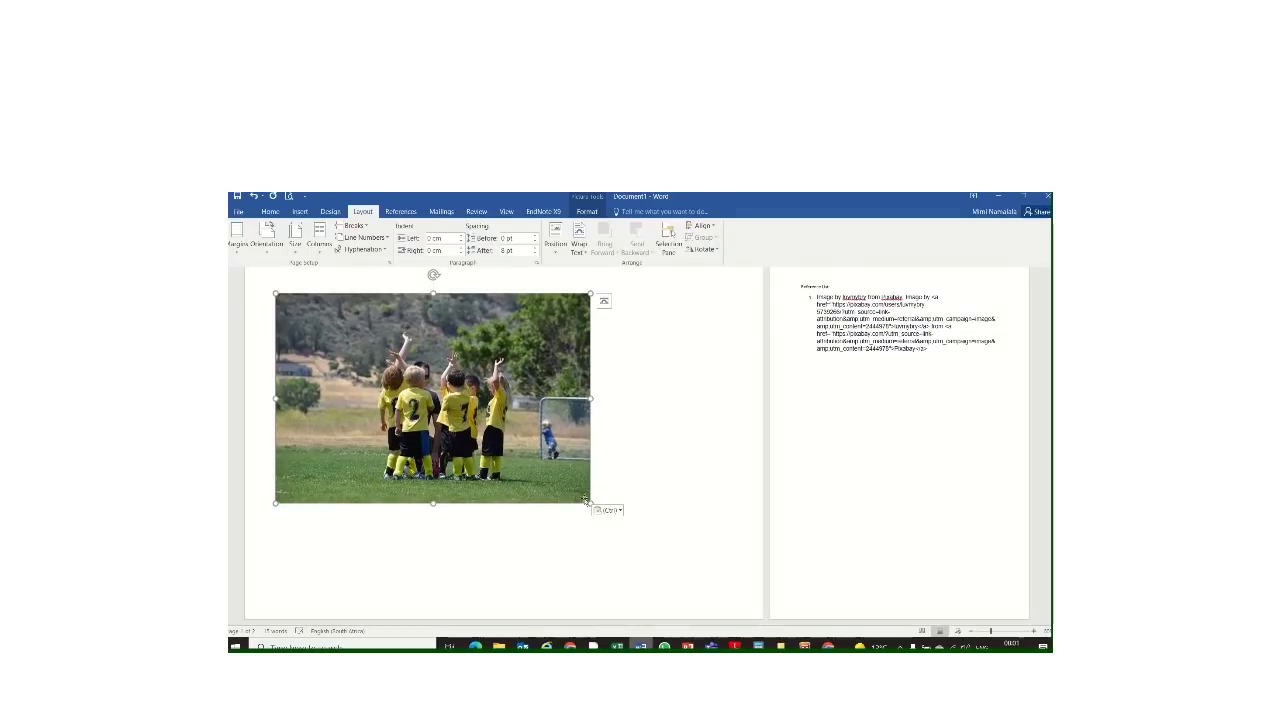
pyautogui.moveTo(590, 503); pyautogui.dragTo(559, 482)
# - Crop the left side, top and bottom off the team photo to make it near-square
pyautogui.click(587, 211)
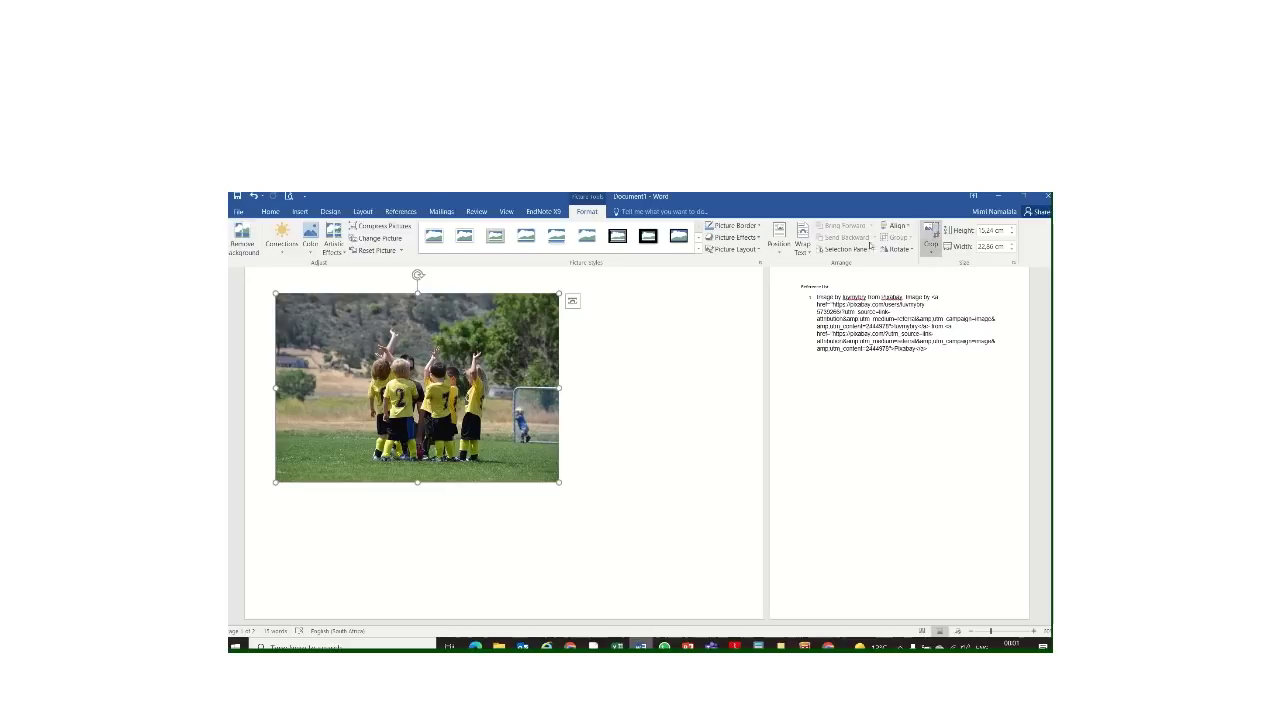
pyautogui.click(930, 238)
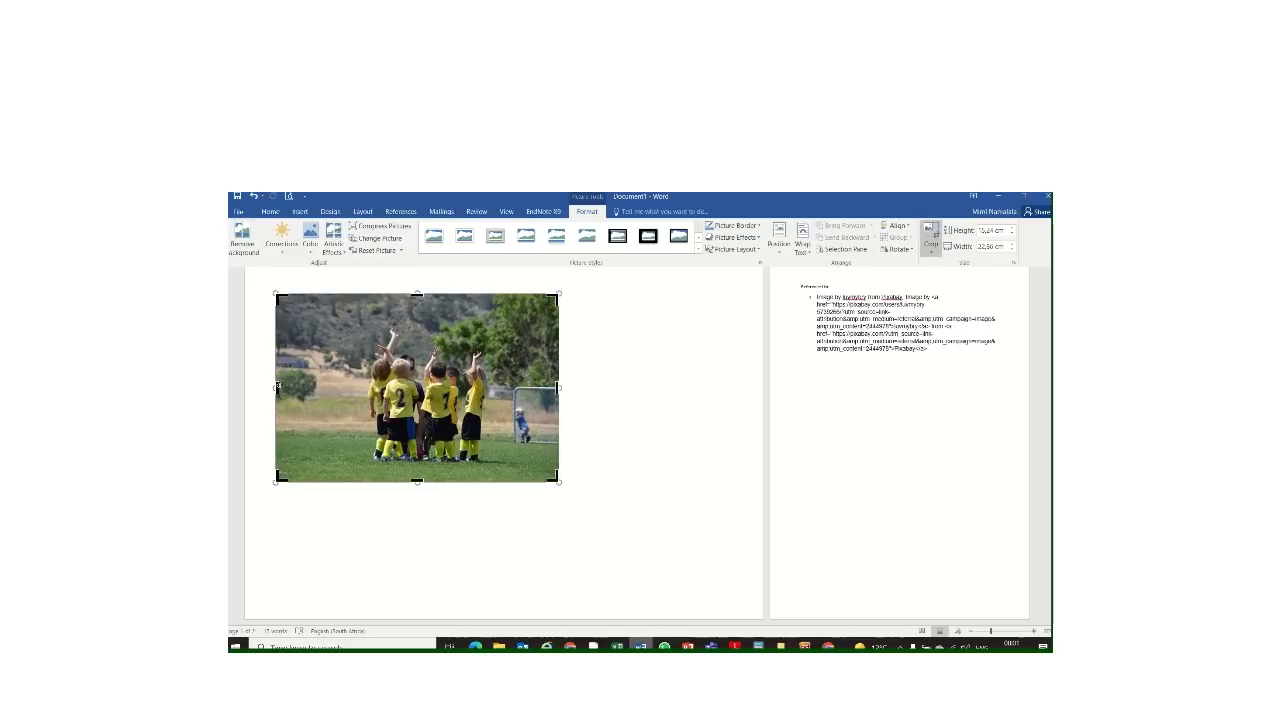
pyautogui.moveTo(277, 388); pyautogui.dragTo(354, 390)
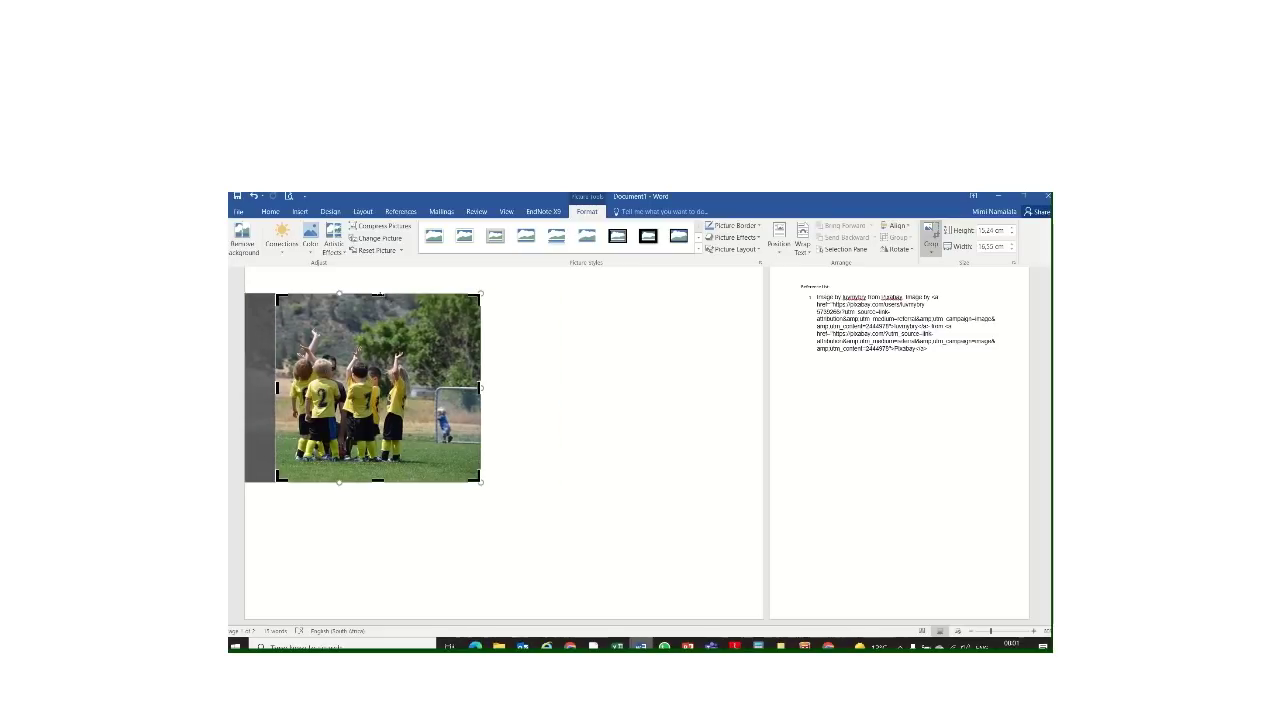
pyautogui.moveTo(382, 297); pyautogui.dragTo(421, 372)
pyautogui.moveTo(340, 447); pyautogui.dragTo(340, 430)
pyautogui.click(931, 235)
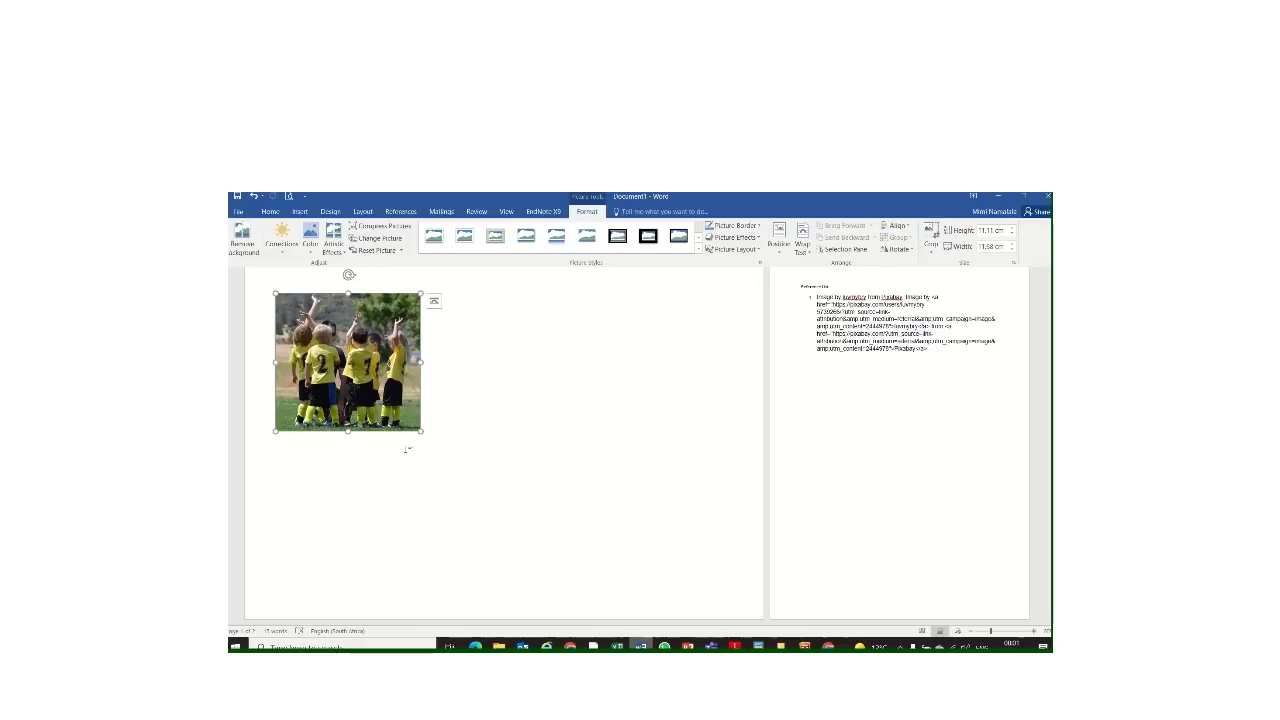
# - Shrink the cropped team photo to a small thumbnail at the top-left
pyautogui.moveTo(420, 430); pyautogui.dragTo(347, 374)
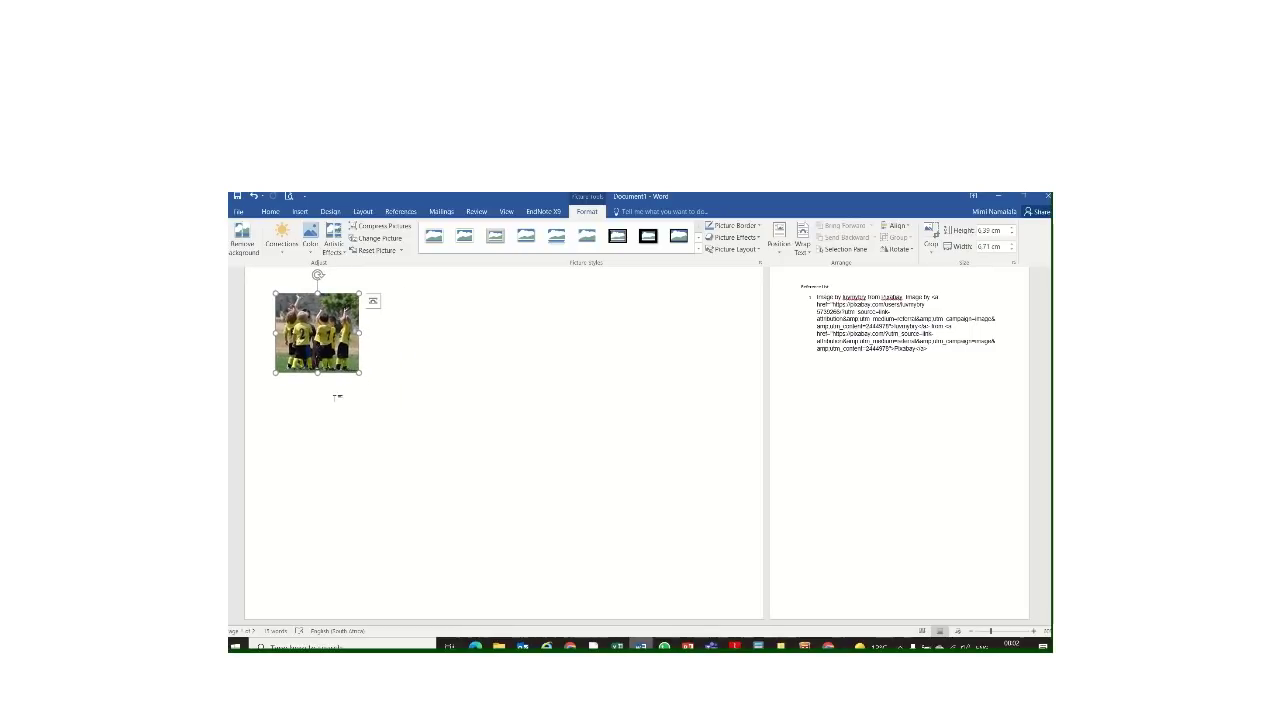
pyautogui.click(390, 332)
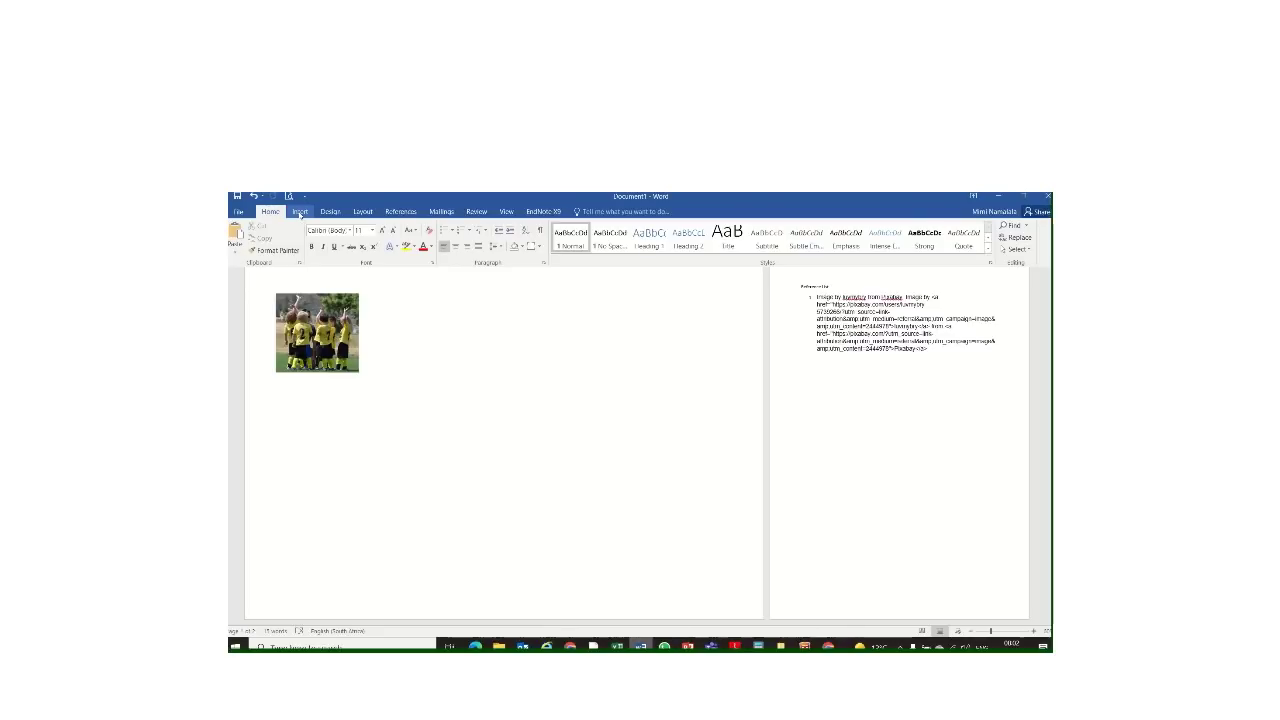
pyautogui.click(332, 355)
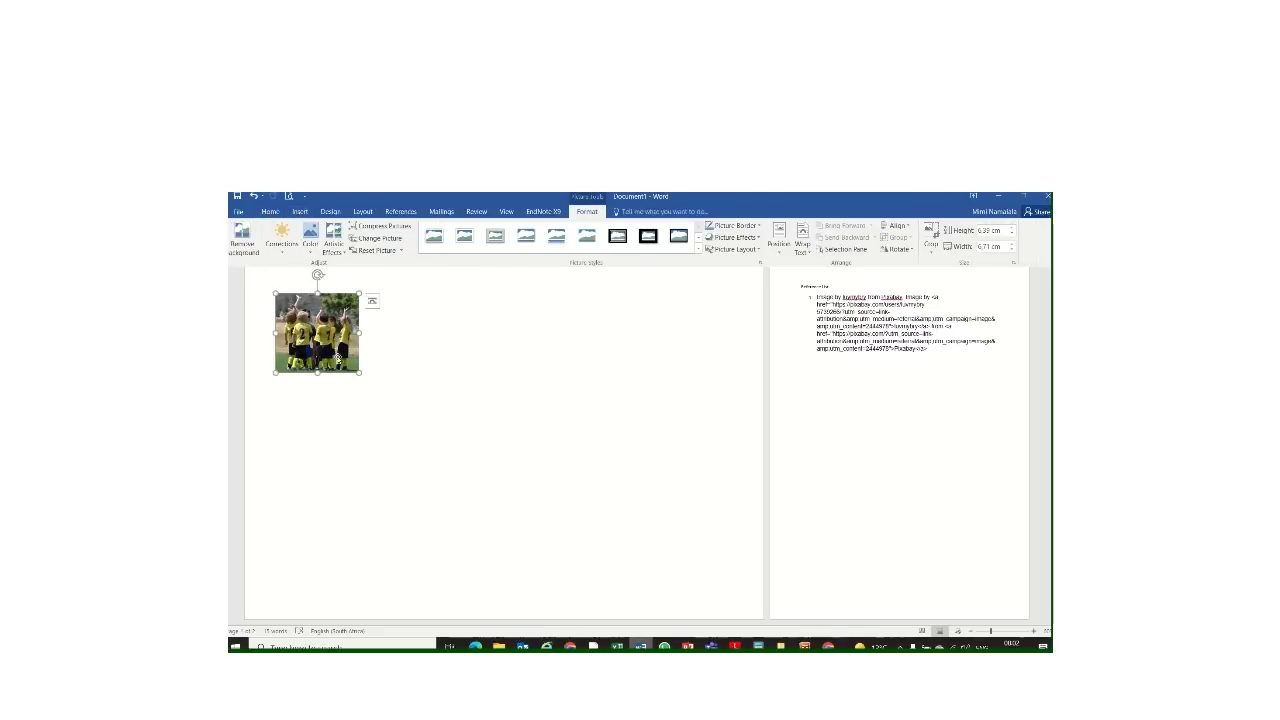
pyautogui.click(414, 369)
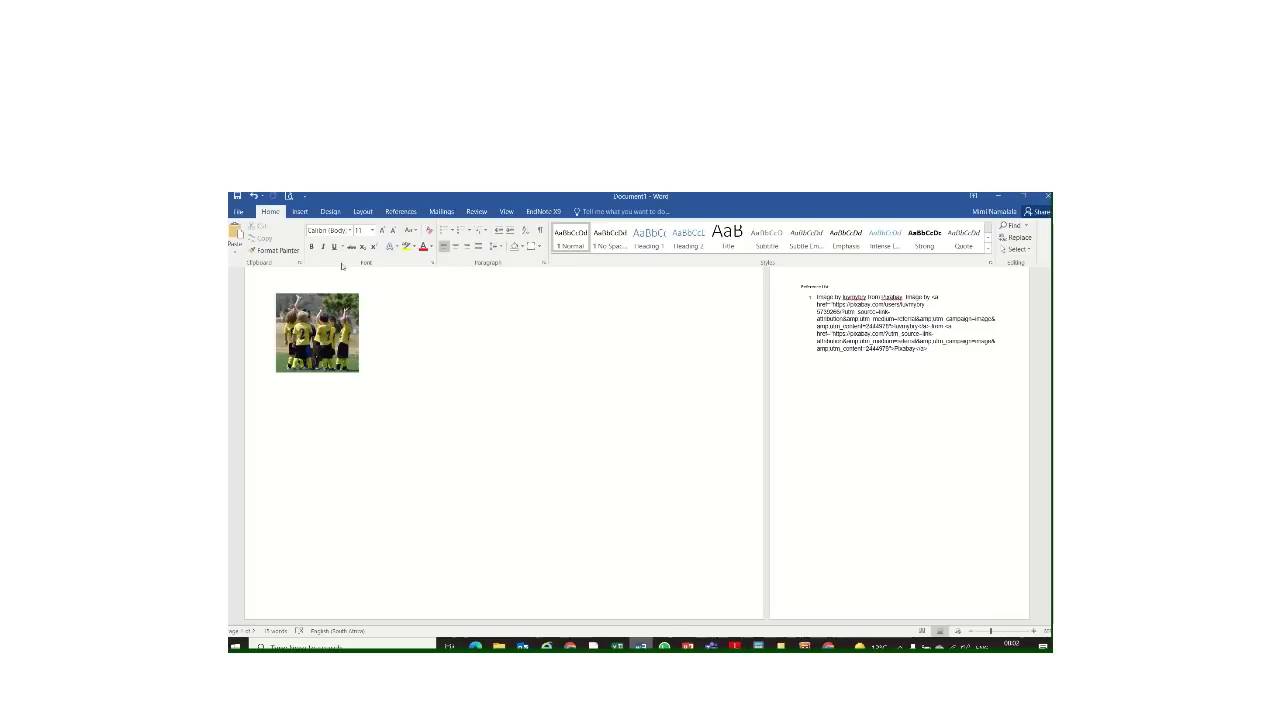
# - Add a simple text box reading 'They scored a goal in the playgeaders field' sized to the photo's width
pyautogui.click(300, 212)
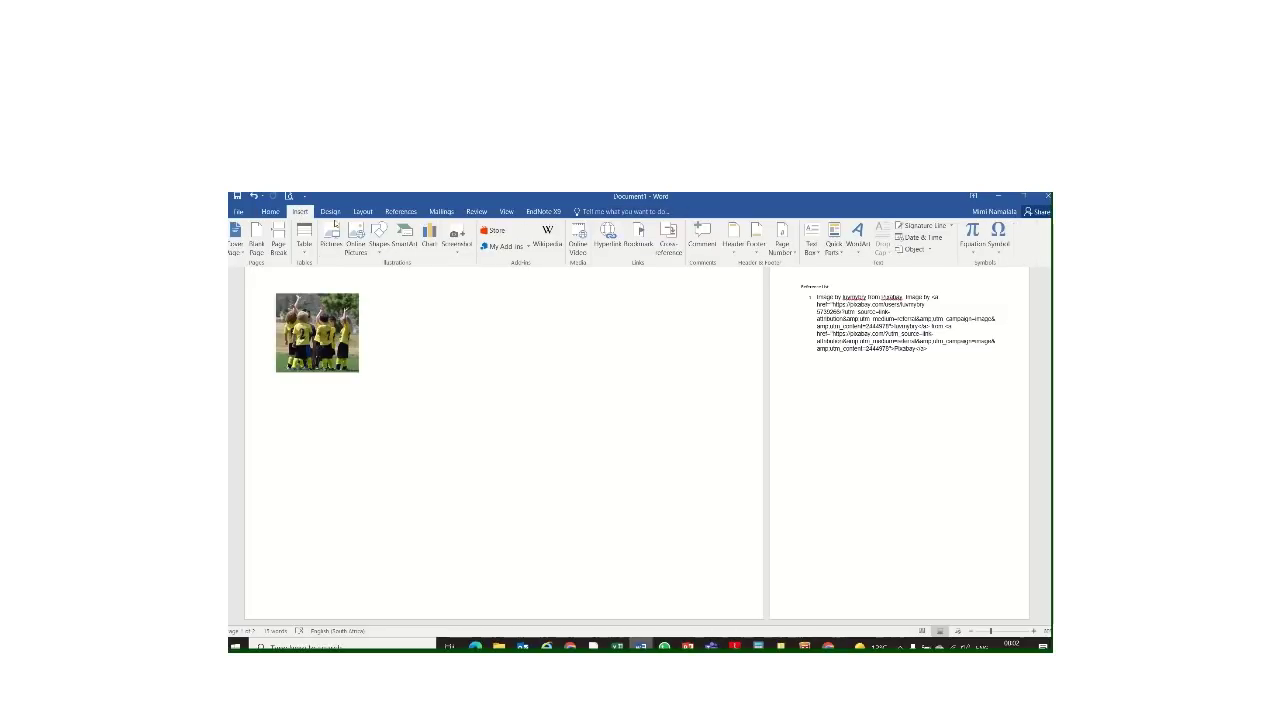
pyautogui.click(811, 240)
pyautogui.click(822, 304)
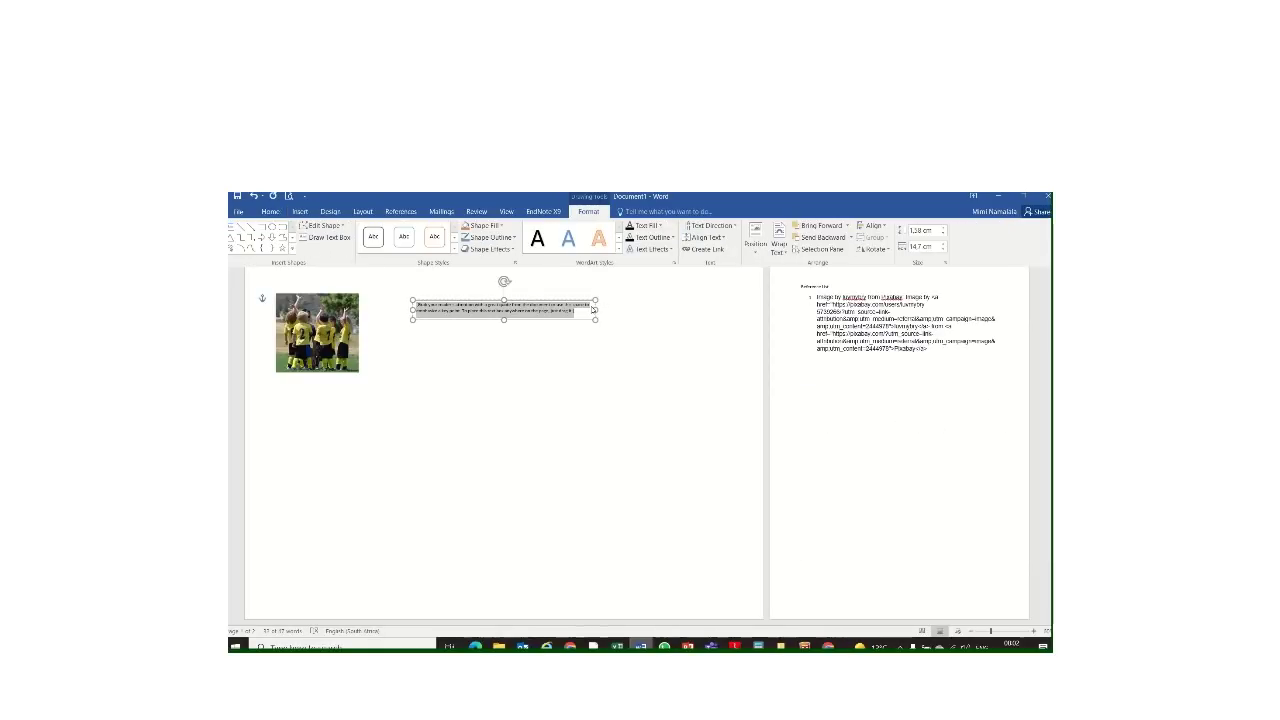
pyautogui.write('They sc')
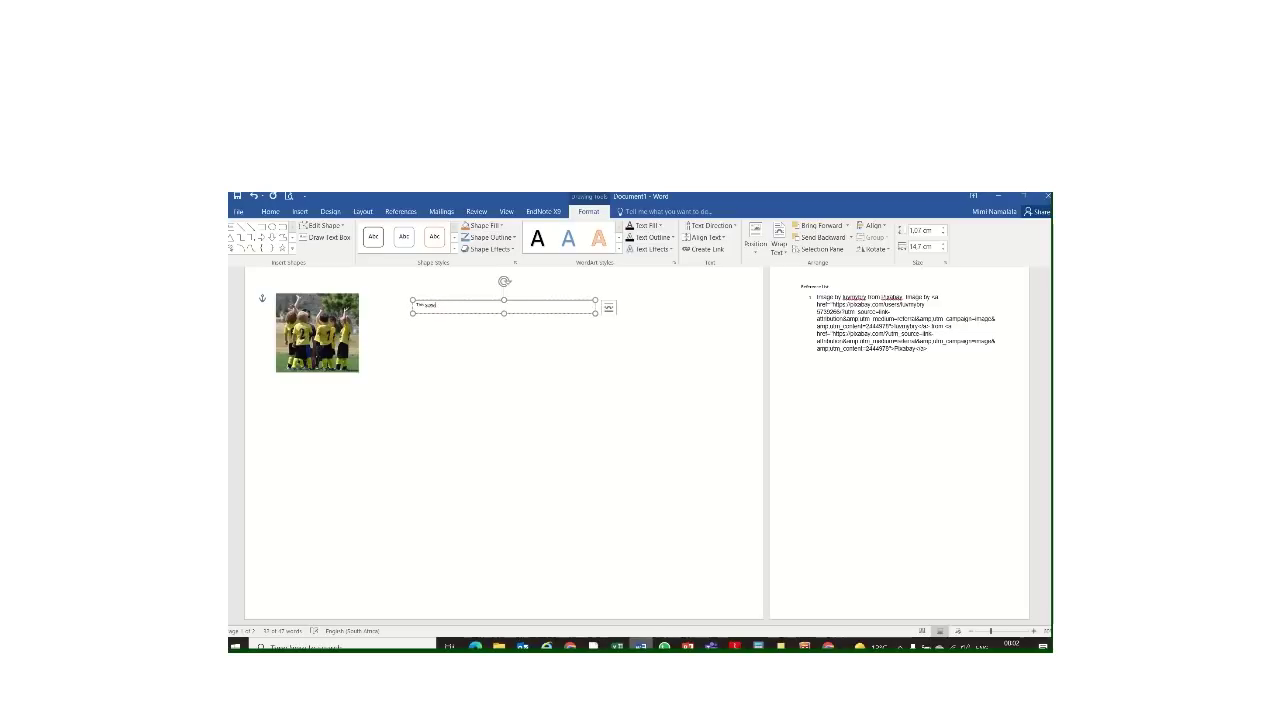
pyautogui.write('ored a goal in the playgeaders')
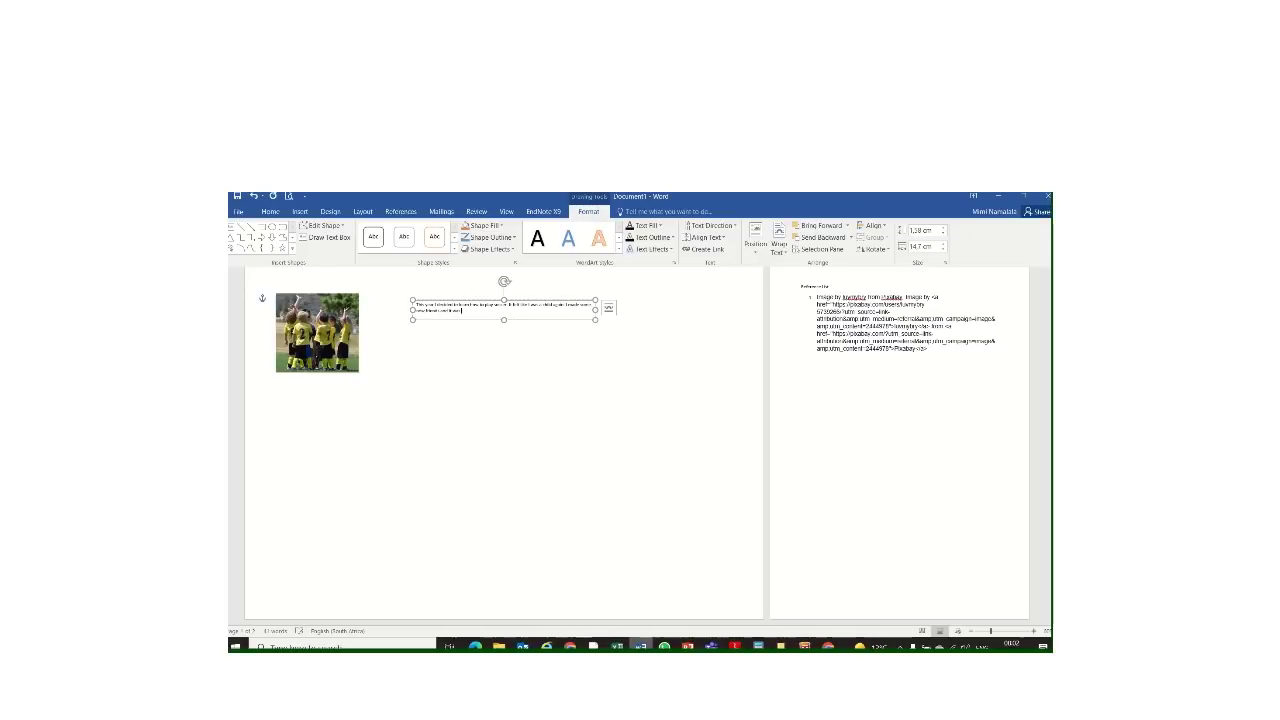
pyautogui.write(' field')
pyautogui.moveTo(596, 310); pyautogui.dragTo(403, 385)
pyautogui.moveTo(268, 385); pyautogui.dragTo(255, 386)
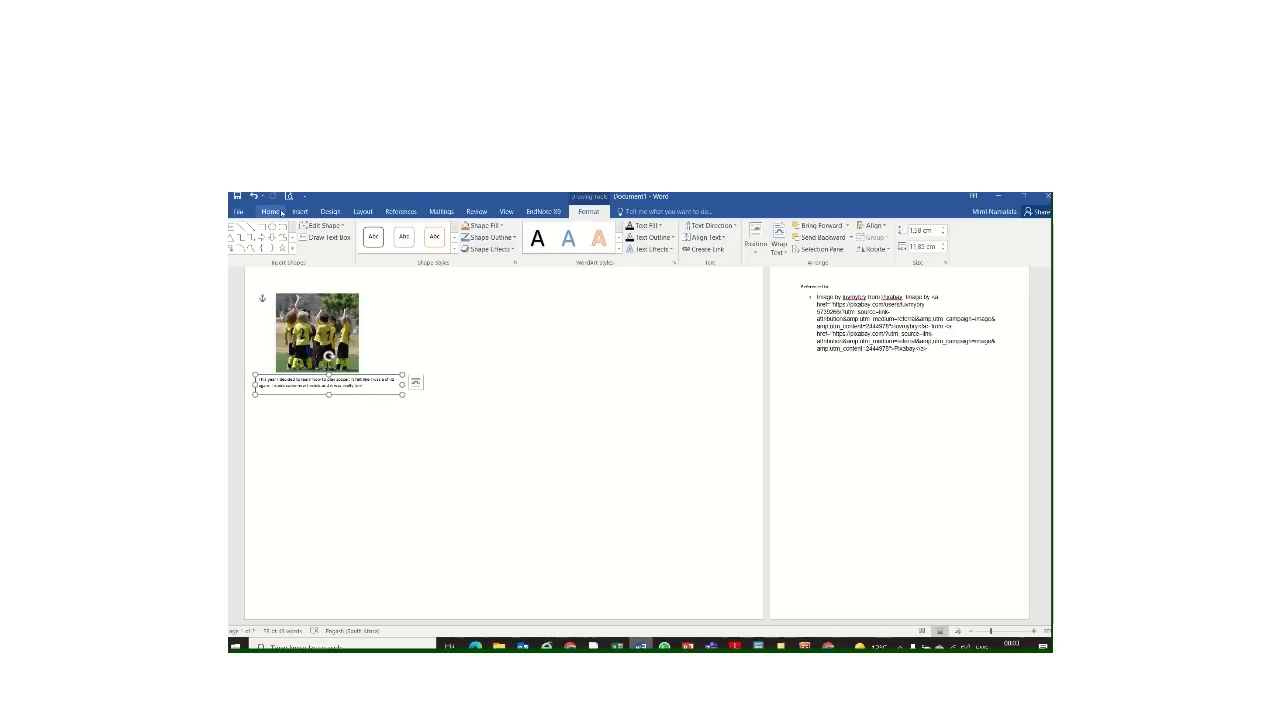
# - Give the caption green shading and centred 12-point Arial text
pyautogui.click(281, 213)
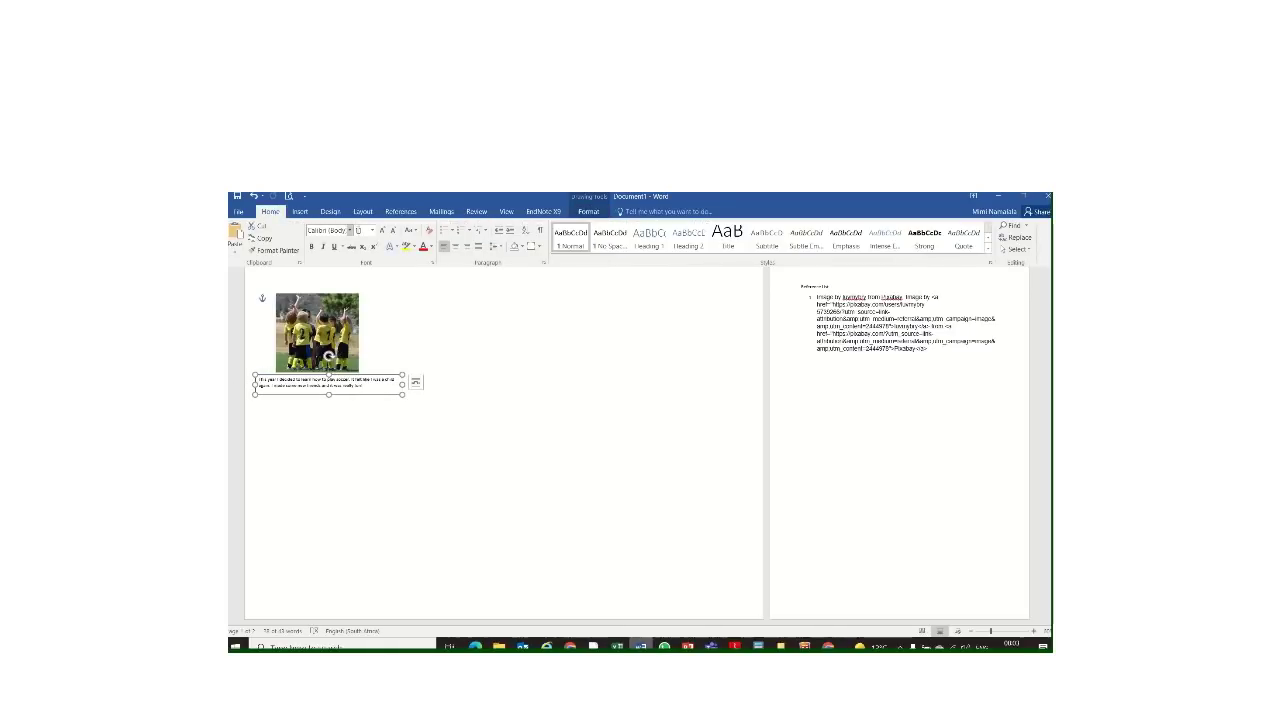
pyautogui.click(431, 247)
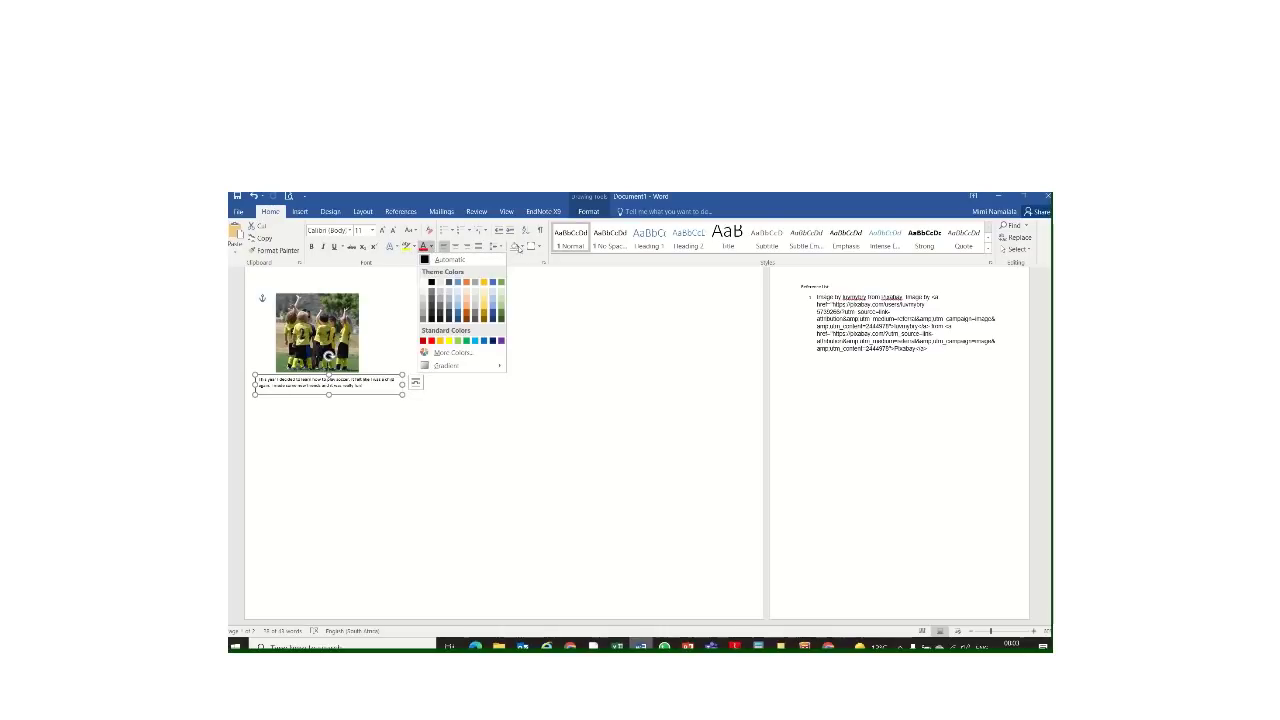
pyautogui.click(521, 247)
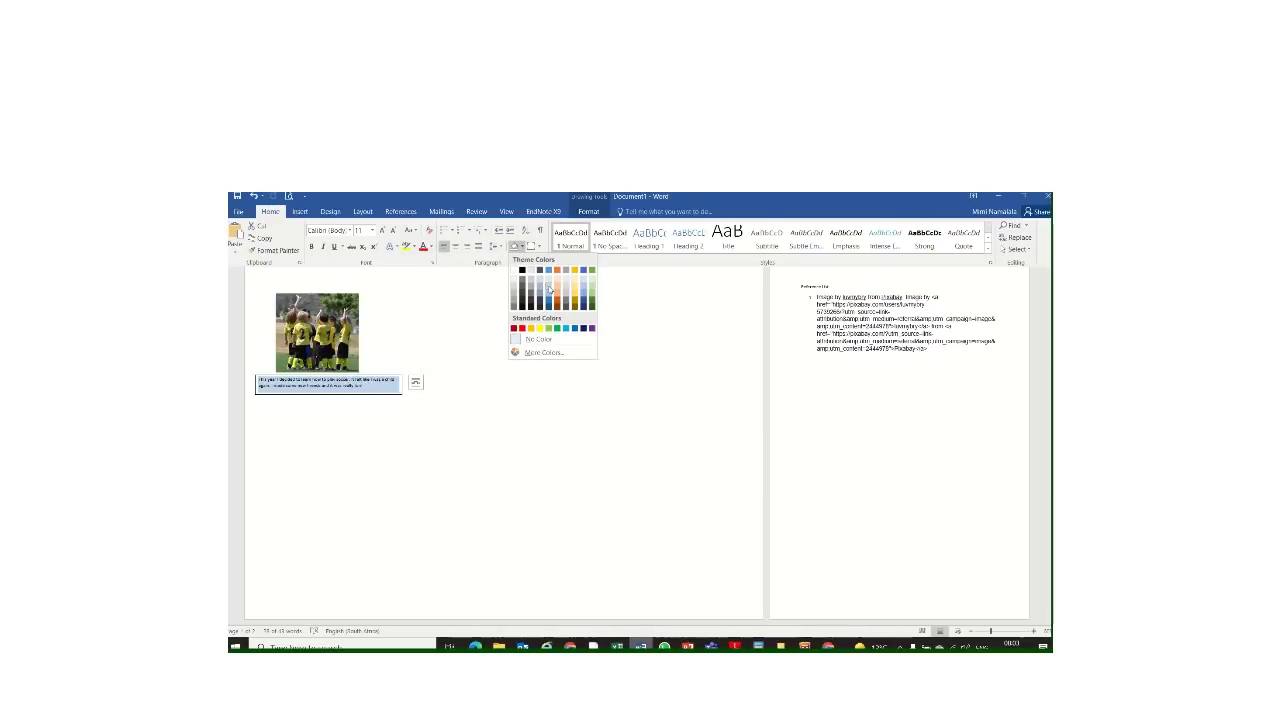
pyautogui.click(592, 295)
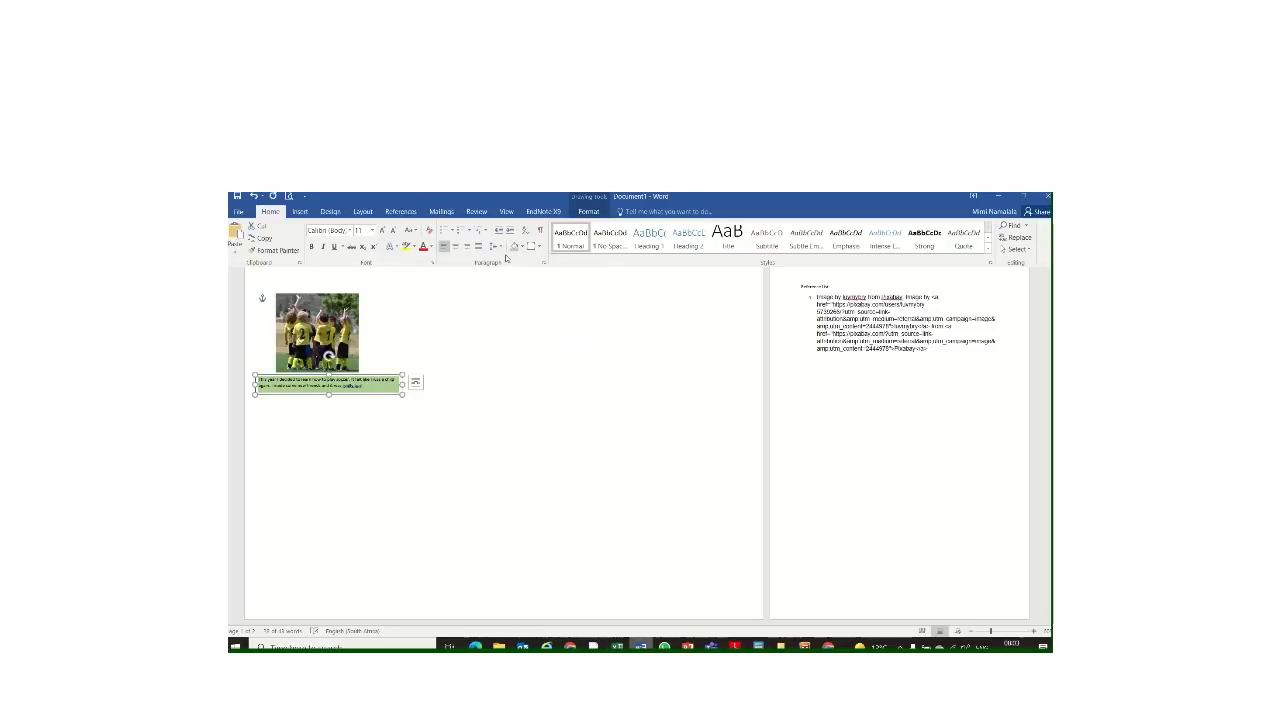
pyautogui.click(349, 231)
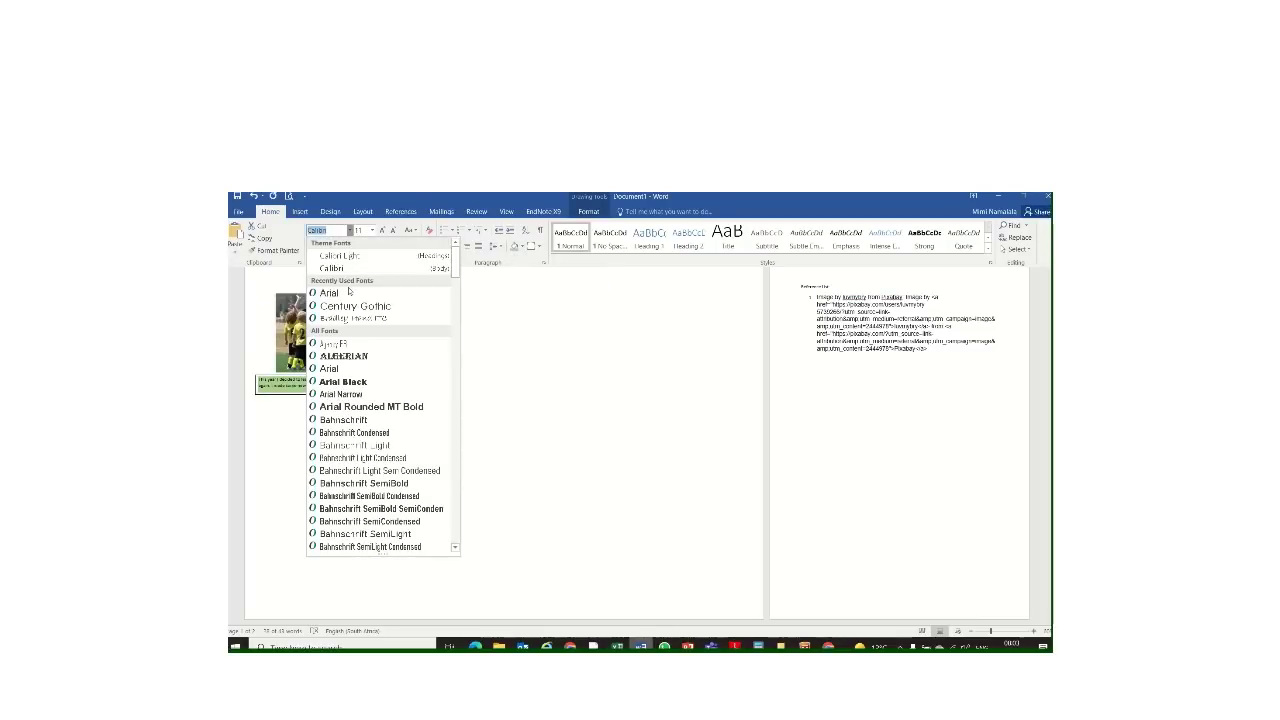
pyautogui.click(346, 289)
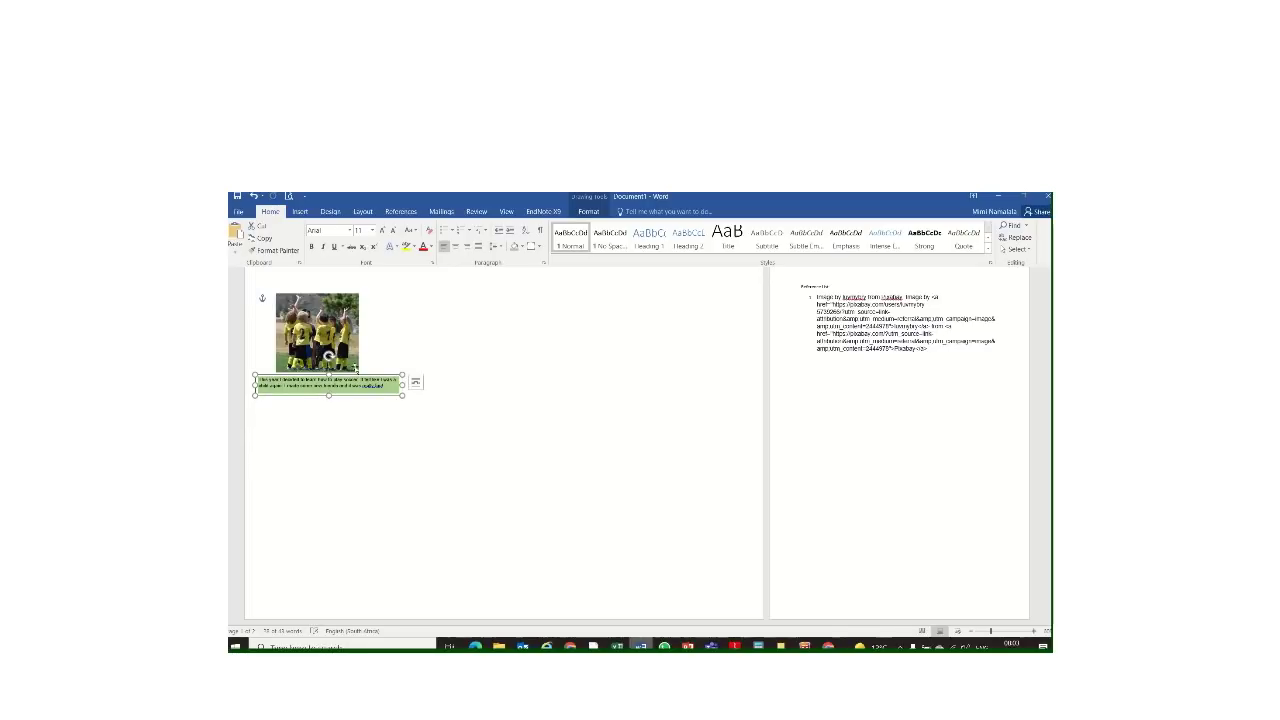
pyautogui.click(455, 246)
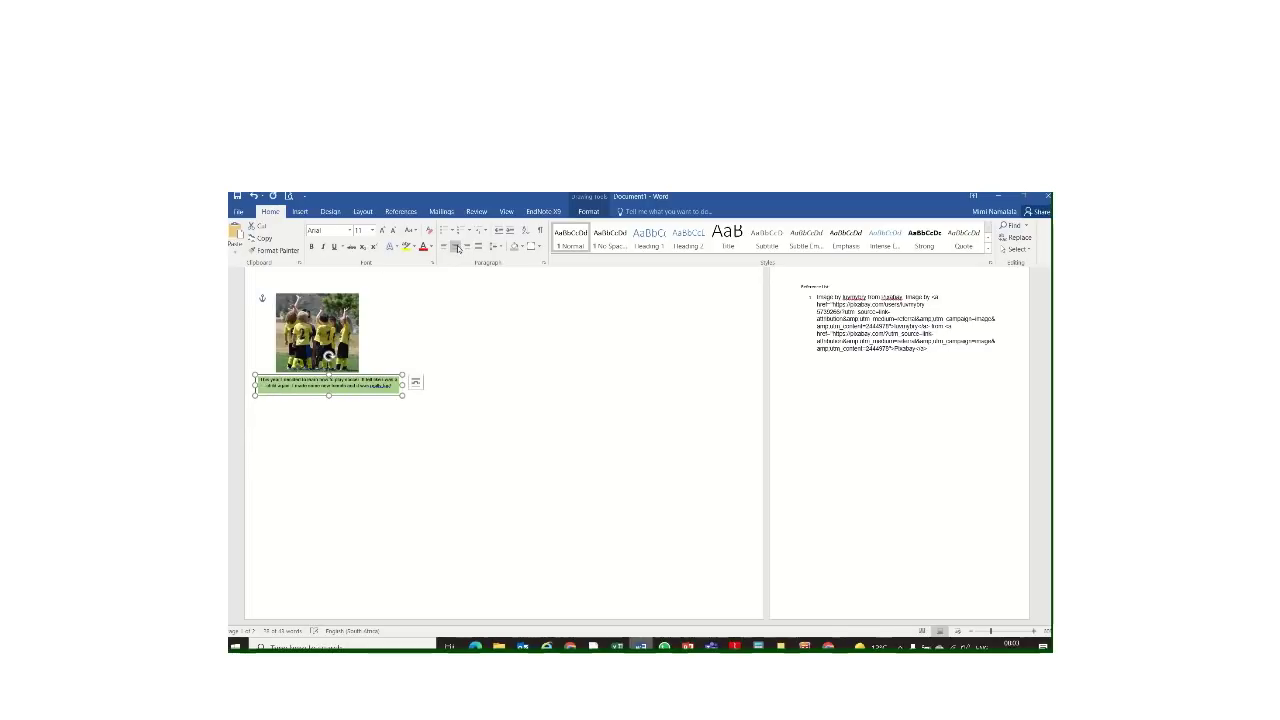
pyautogui.click(382, 231)
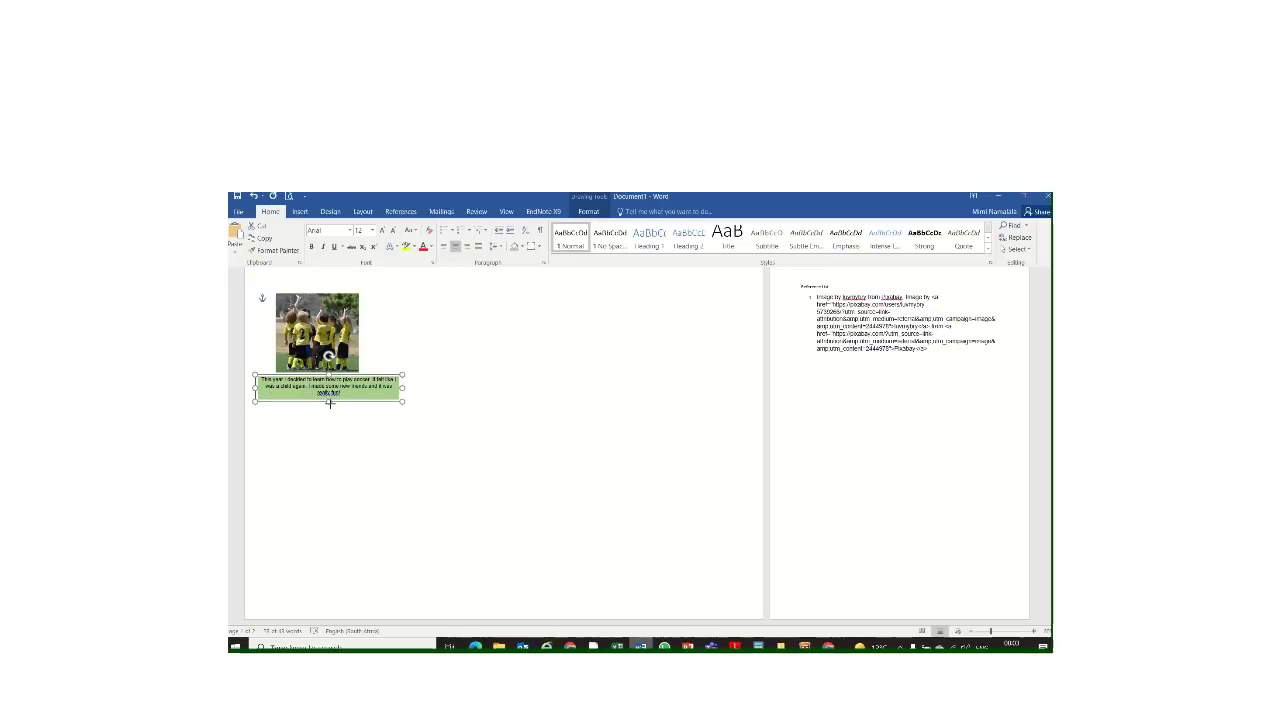
# - Reselect the caption box and check its outline colour options without changing them
pyautogui.click(454, 378)
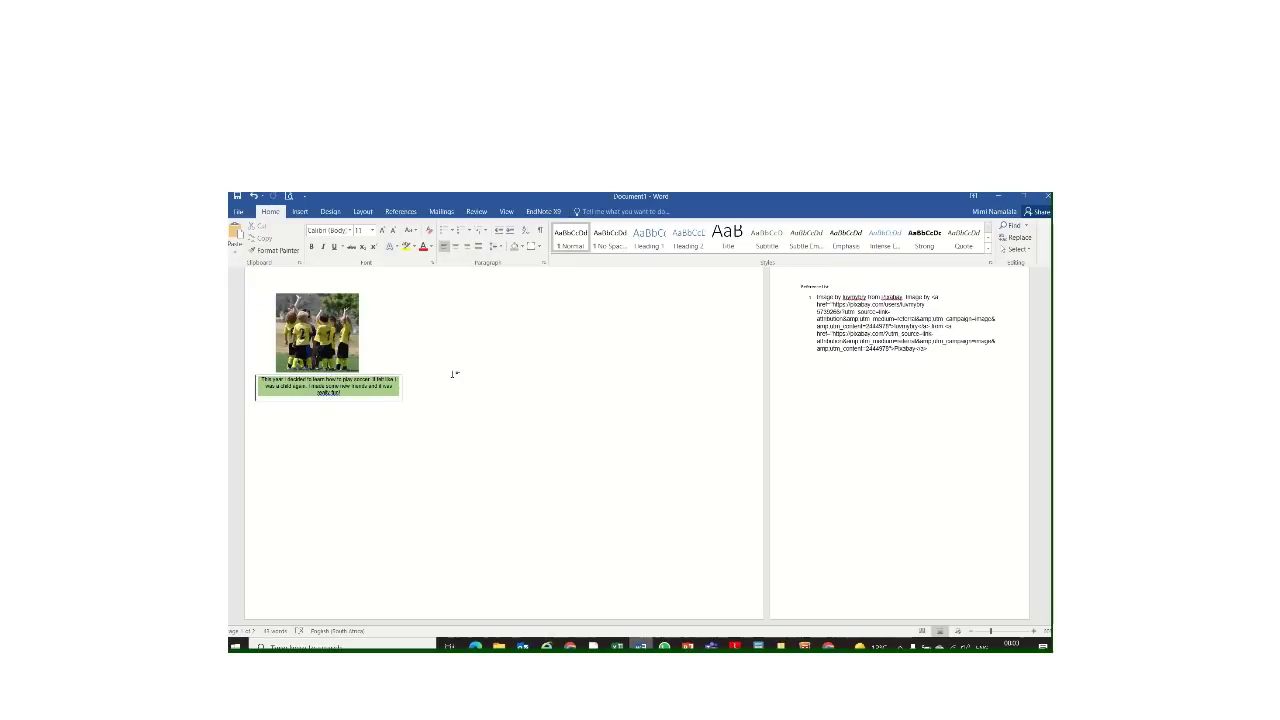
pyautogui.click(367, 400)
pyautogui.click(490, 237)
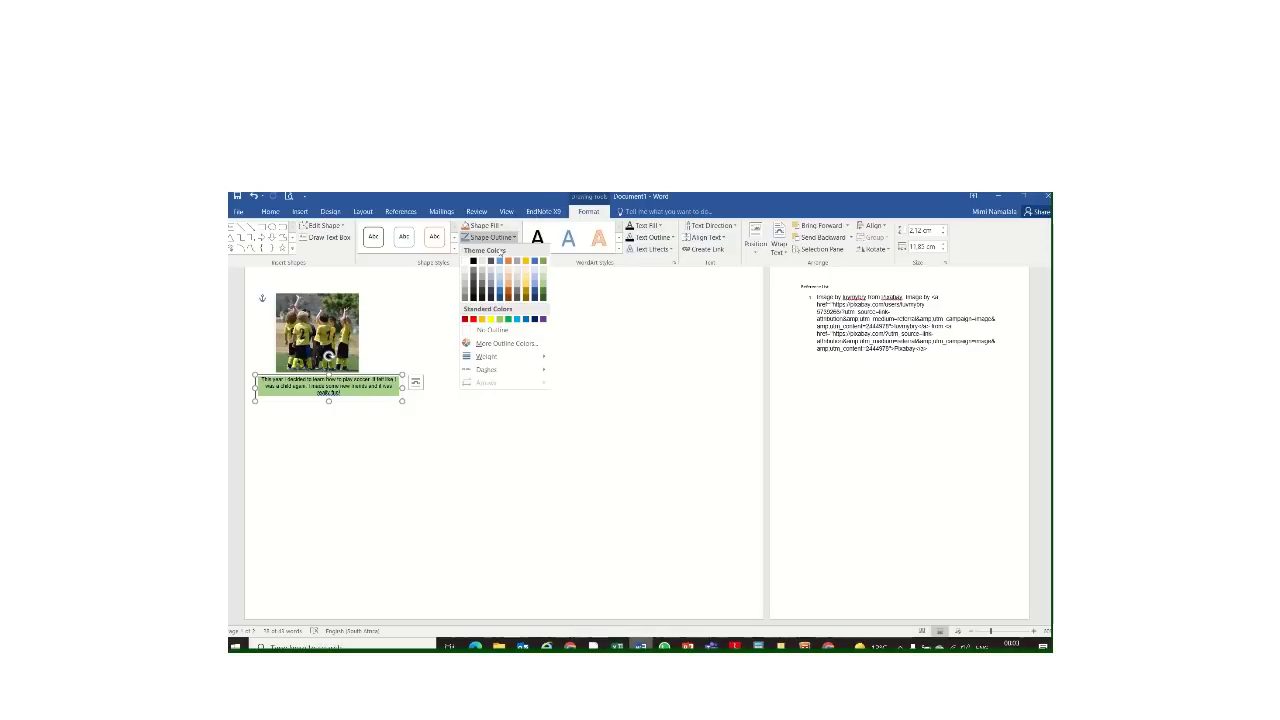
pyautogui.click(464, 356)
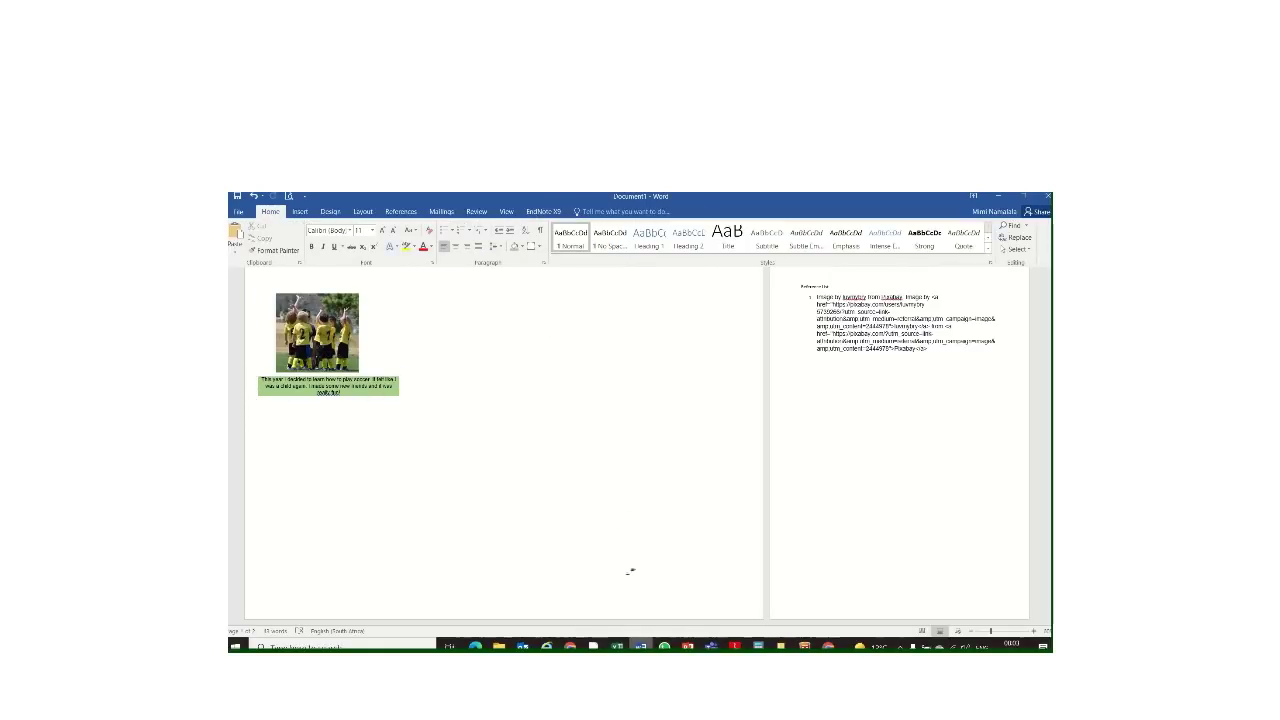
# - Return to Chrome's Pixabay tab after checking the ePortfolio instructions, and type 'colki' into the search box
pyautogui.moveTo(570, 646)
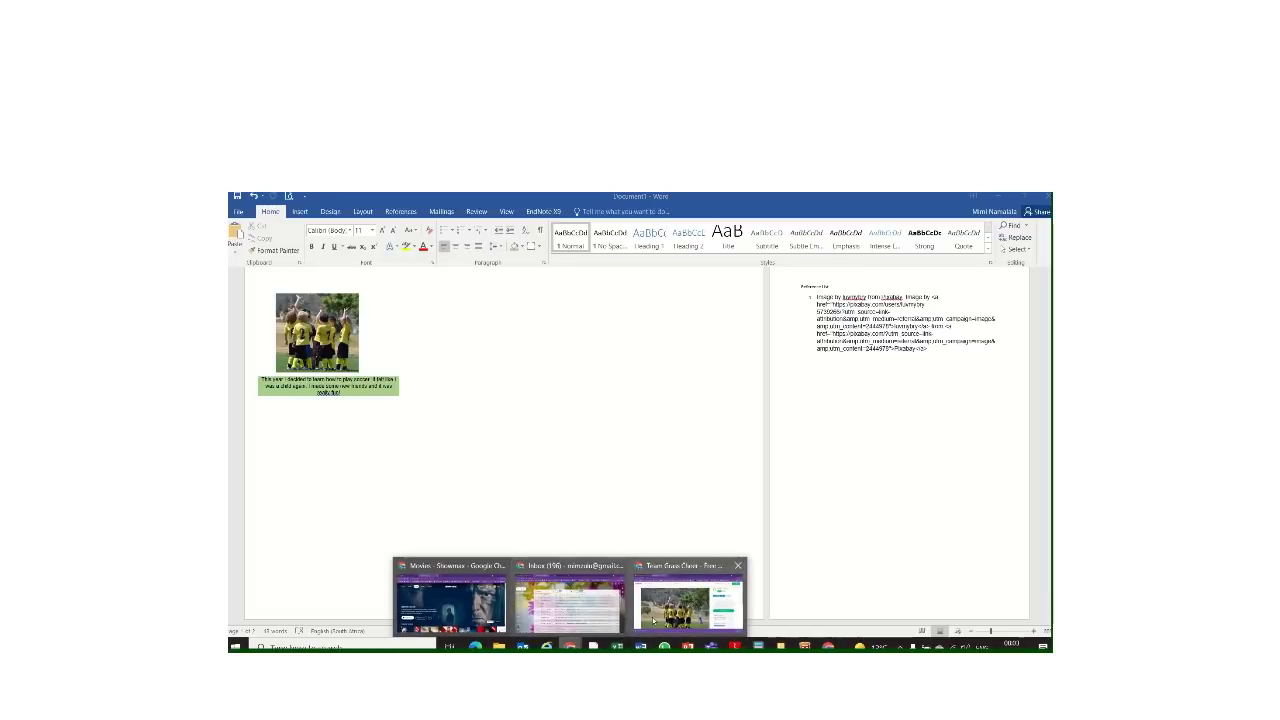
pyautogui.click(690, 600)
pyautogui.click(311, 197)
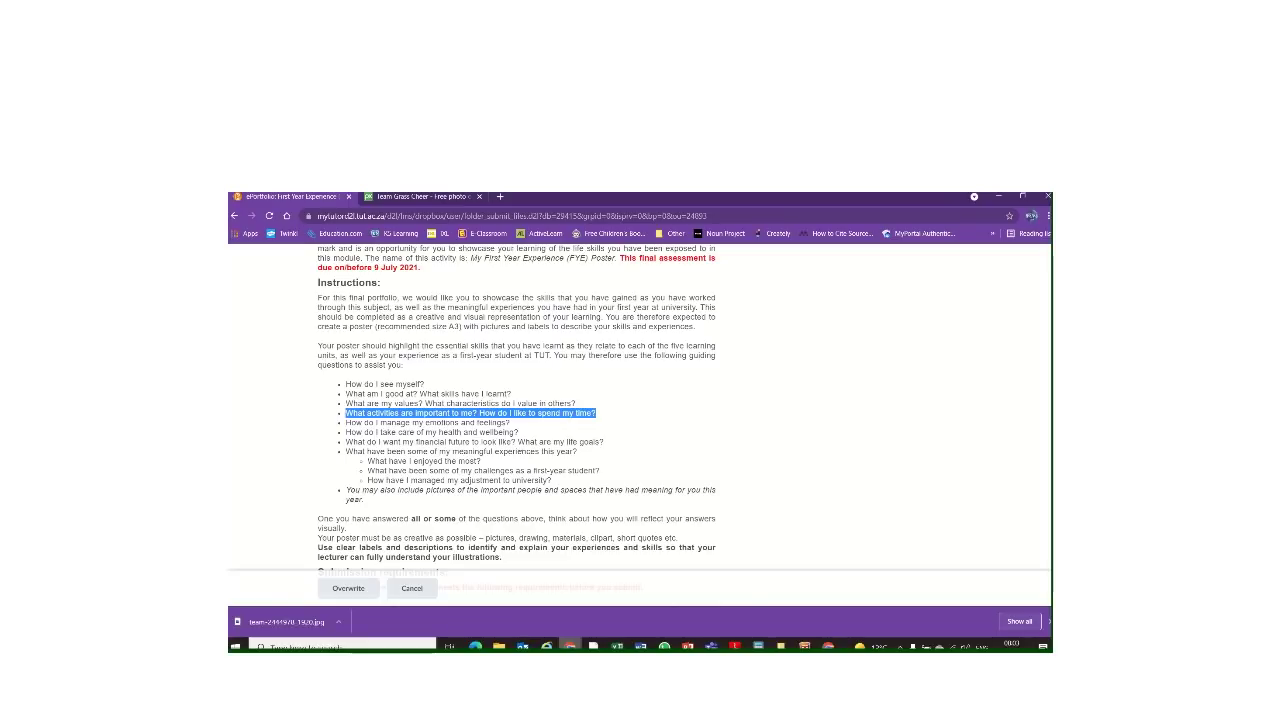
pyautogui.click(420, 196)
pyautogui.click(363, 261)
pyautogui.write('col')
pyautogui.write('king')
pyautogui.press('Return')
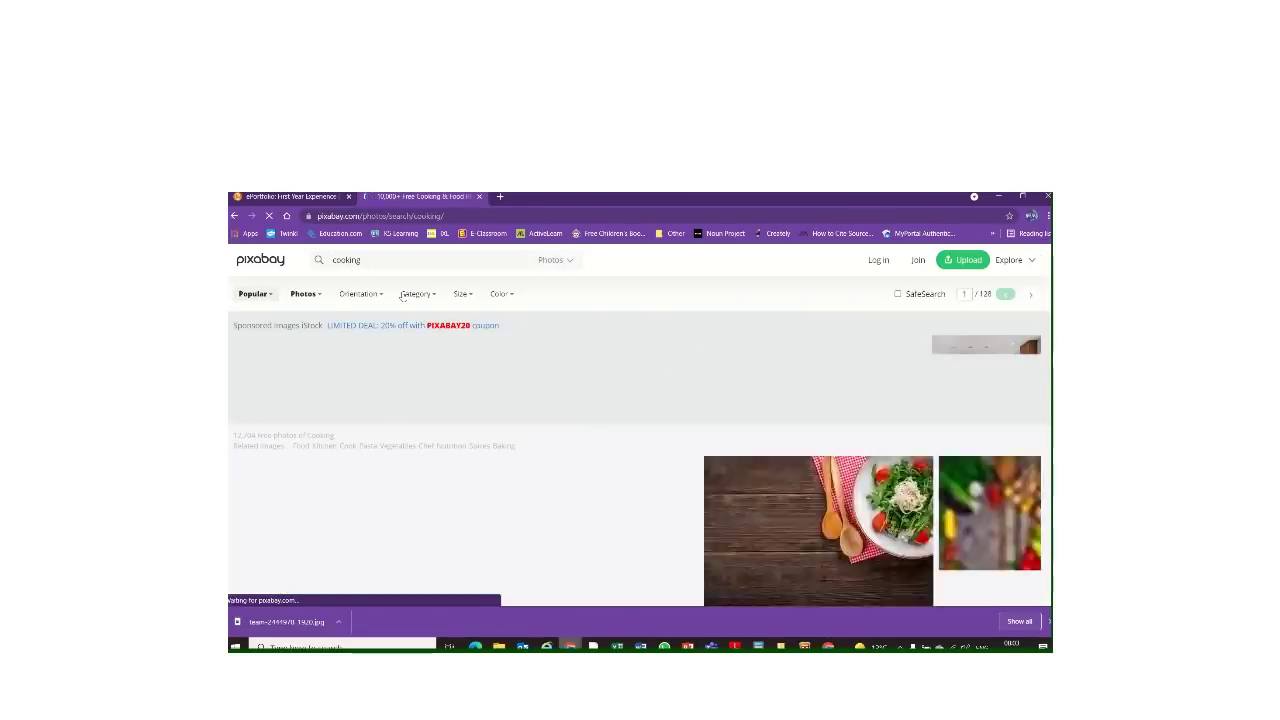
pyautogui.scroll(-1, 594, 408)
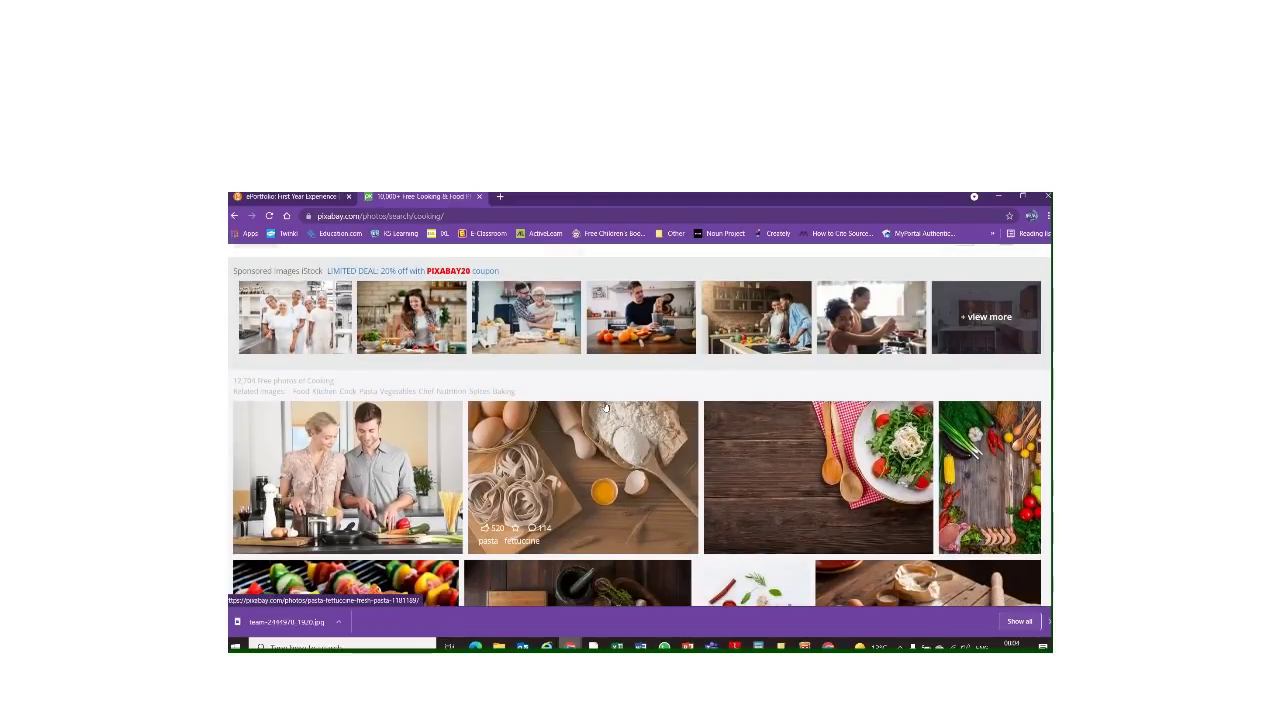
pyautogui.scroll(-2, 634, 424)
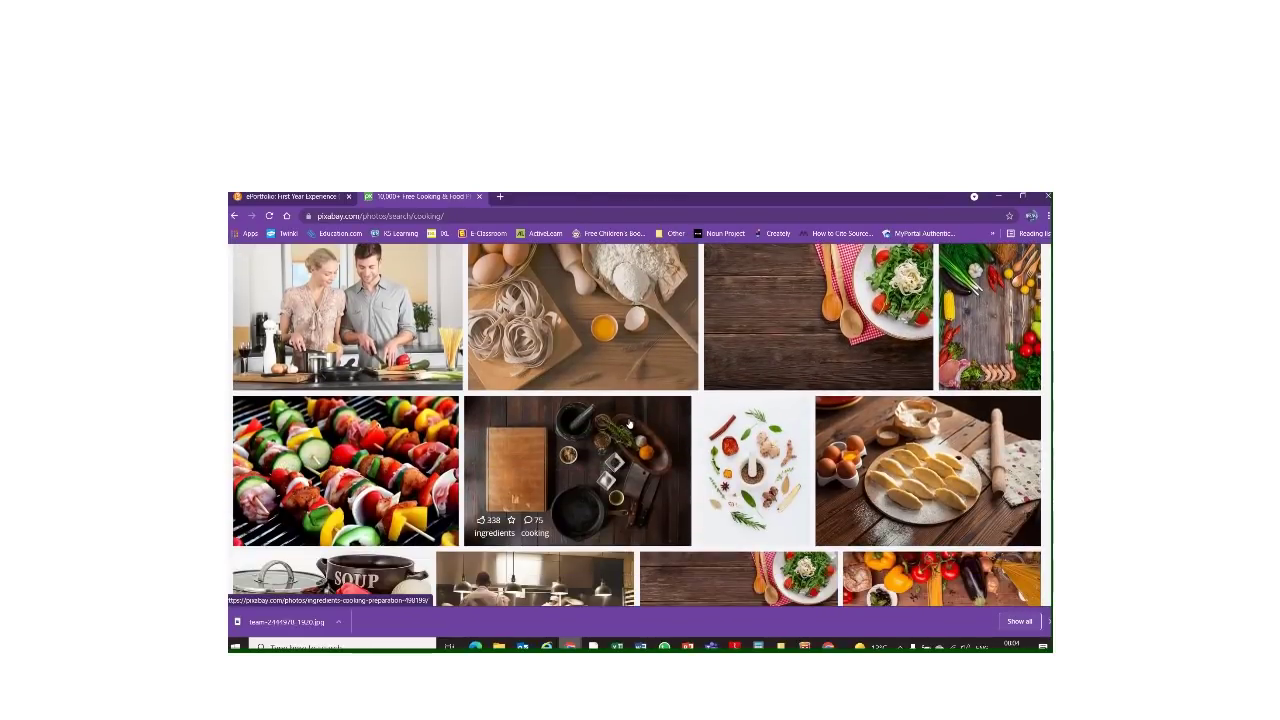
pyautogui.scroll(-1, 627, 425)
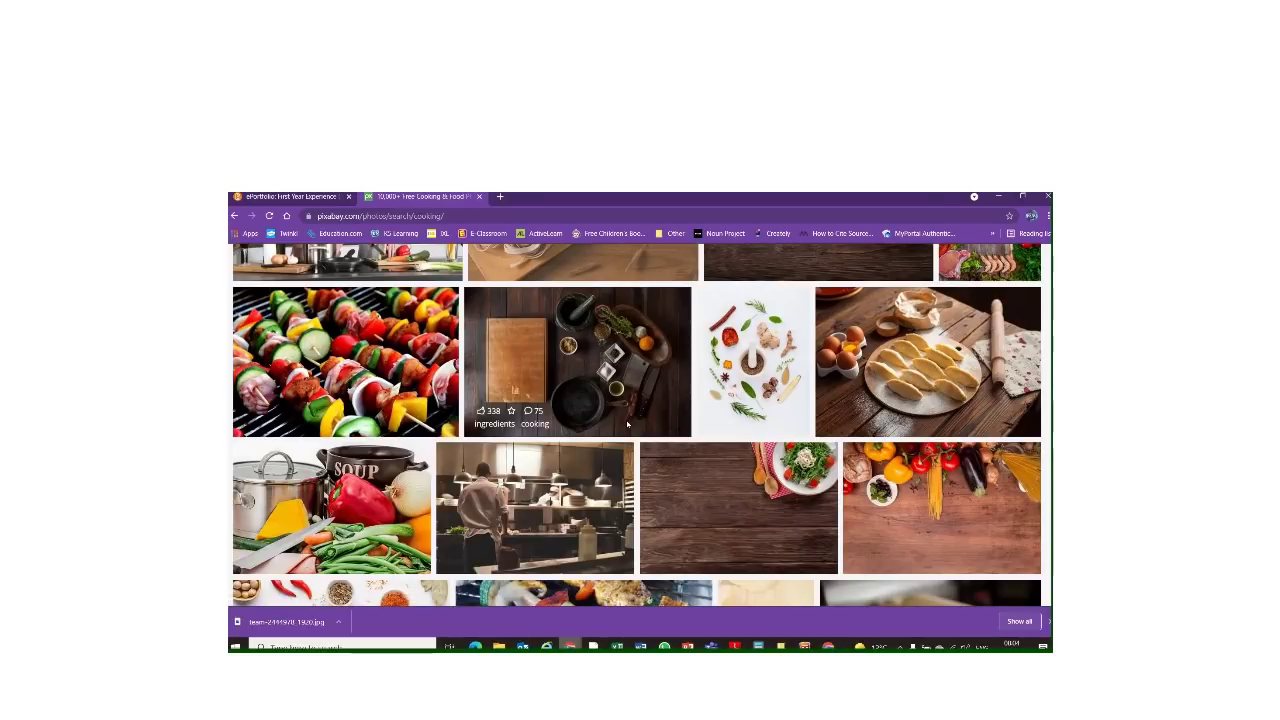
pyautogui.scroll(-1, 627, 425)
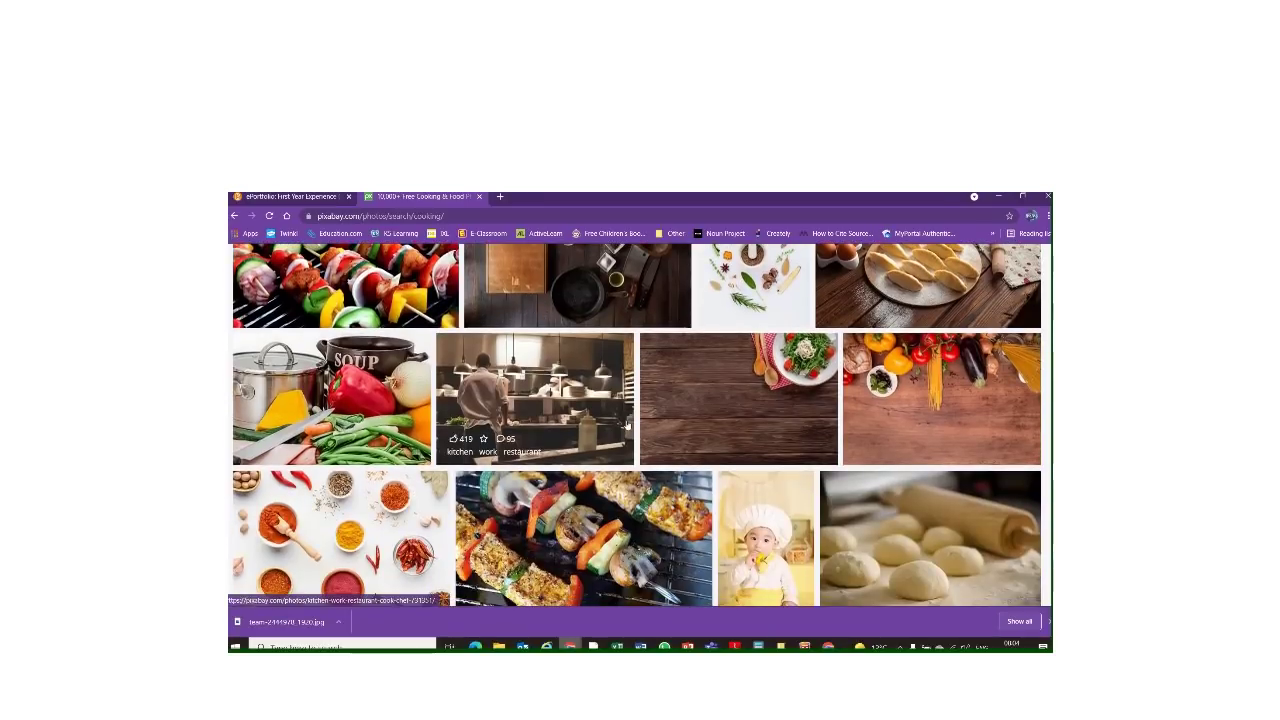
pyautogui.scroll(-1, 626, 418)
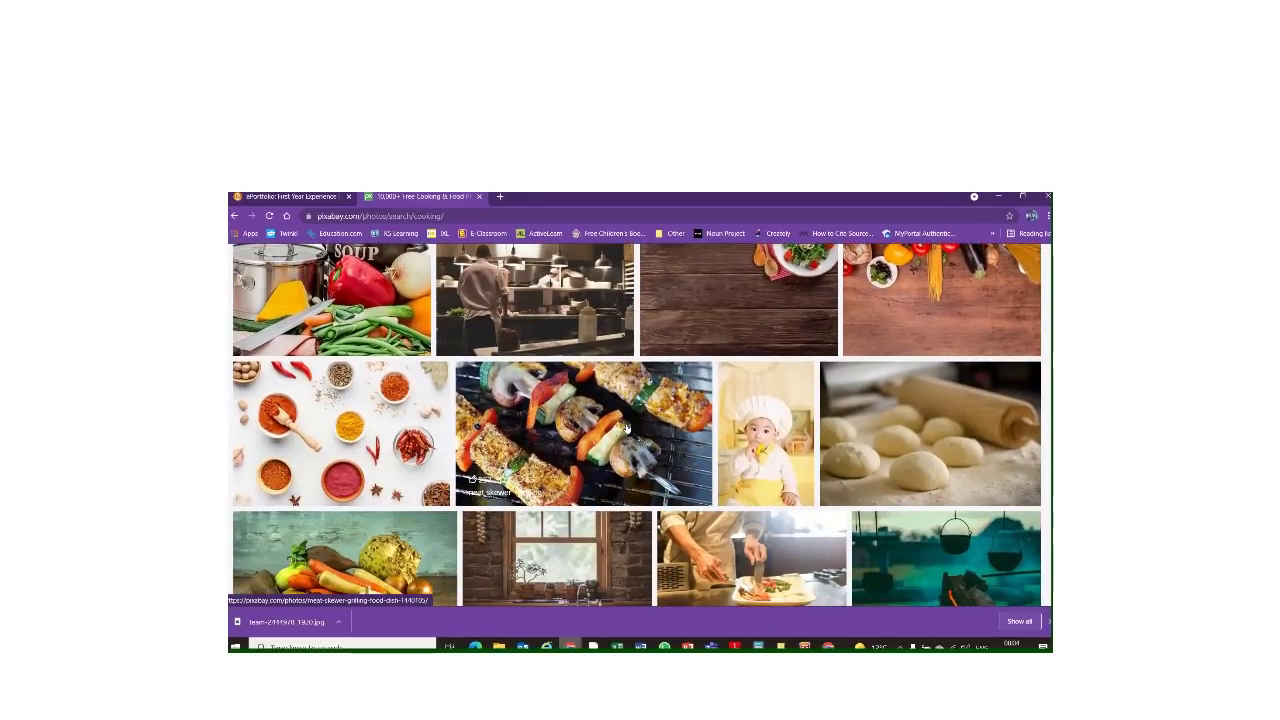
pyautogui.scroll(-1, 627, 428)
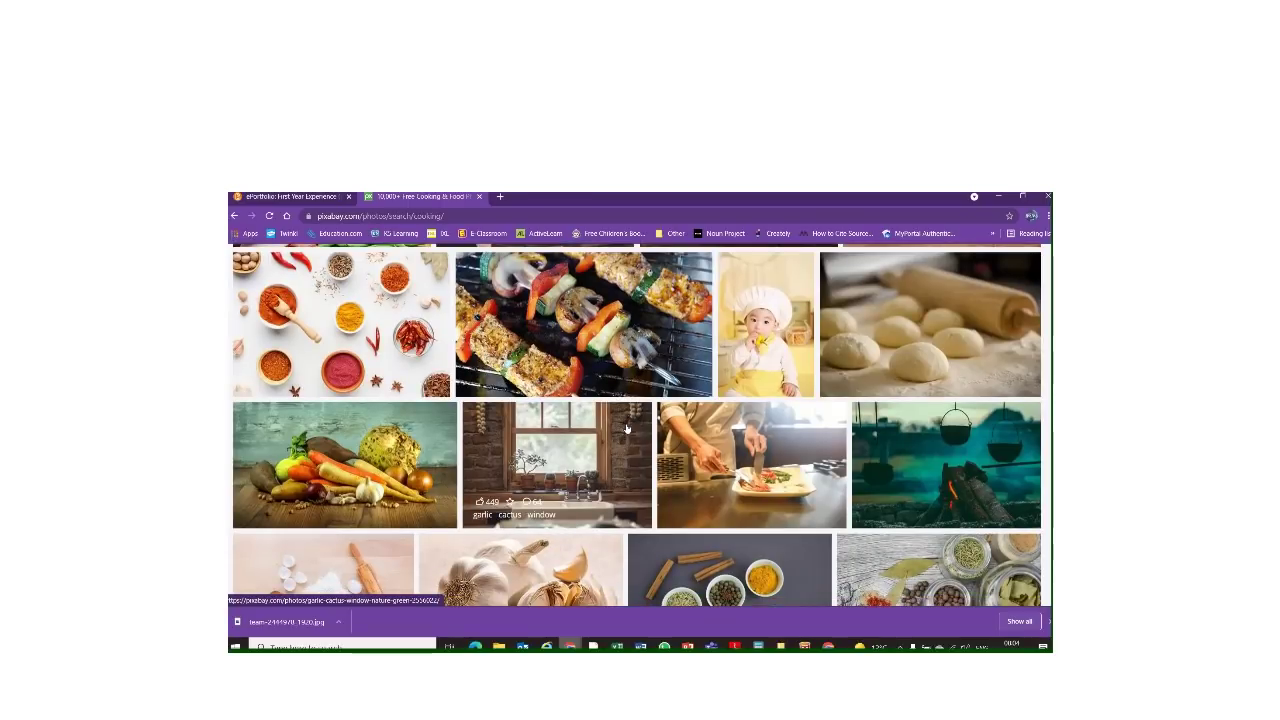
pyautogui.scroll(-1, 627, 428)
pyautogui.scroll(-1, 627, 428)
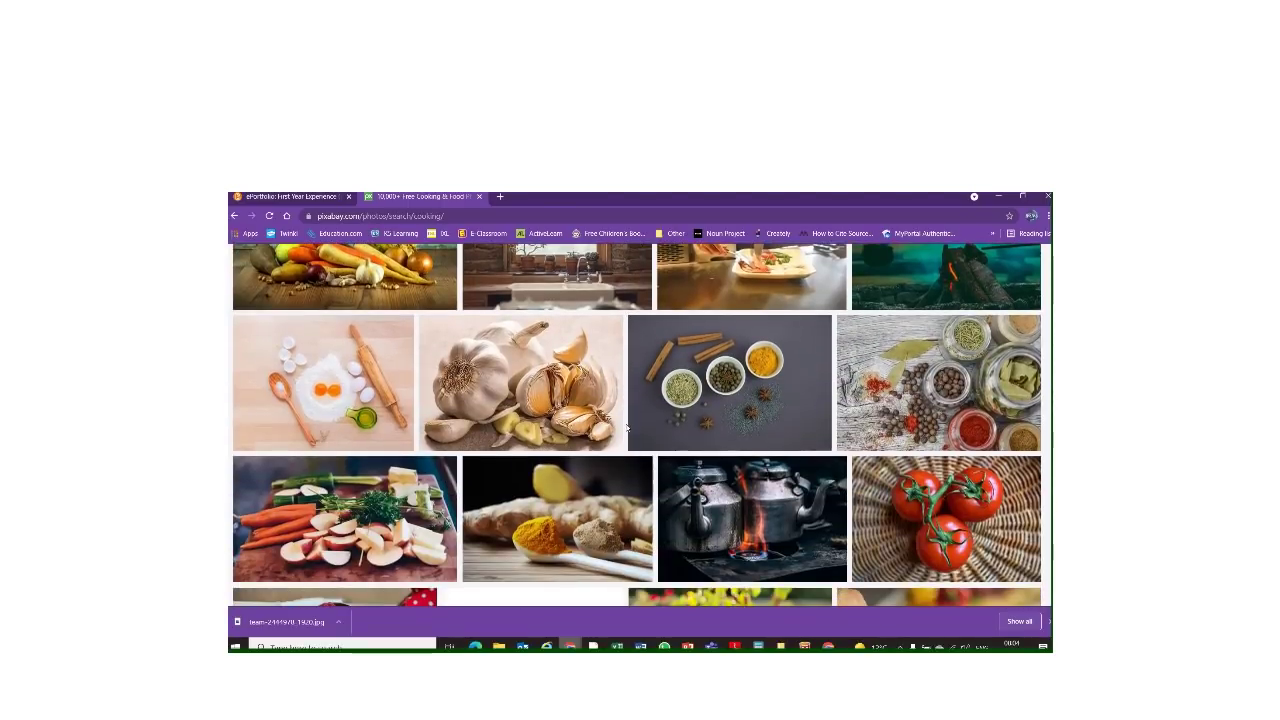
pyautogui.scroll(-1, 627, 428)
pyautogui.scroll(-1, 627, 428)
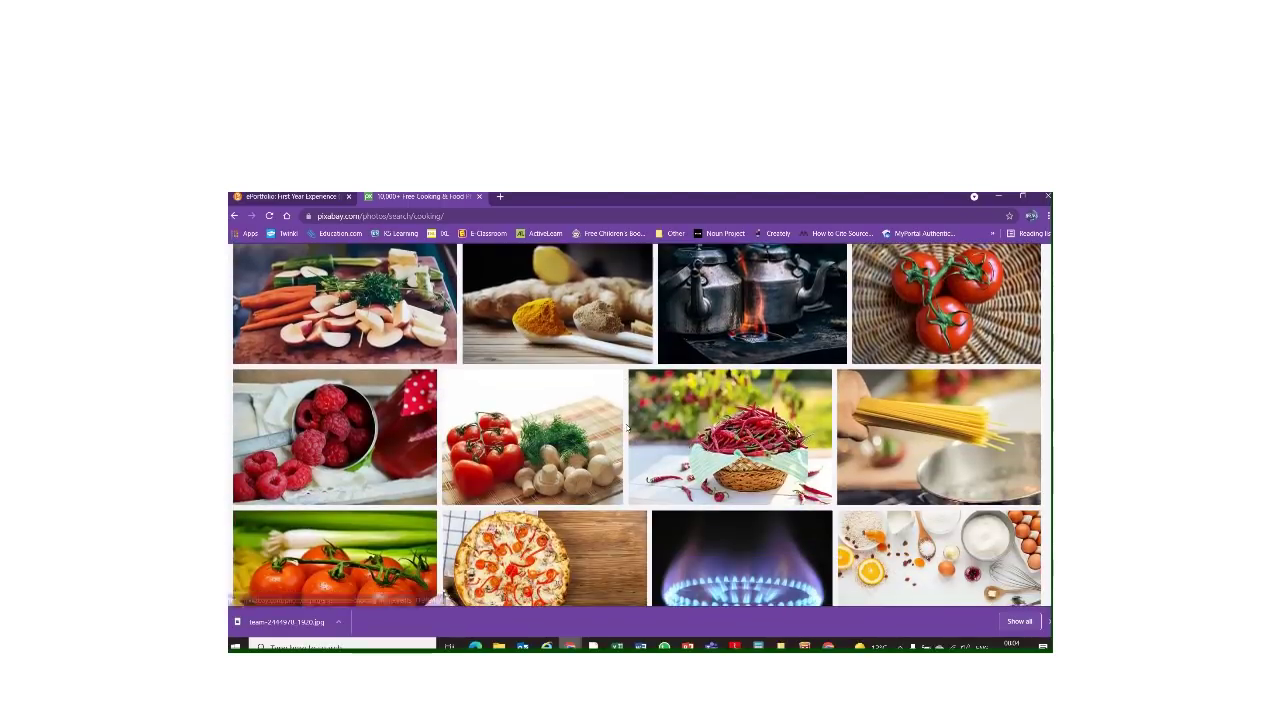
pyautogui.scroll(-1, 627, 428)
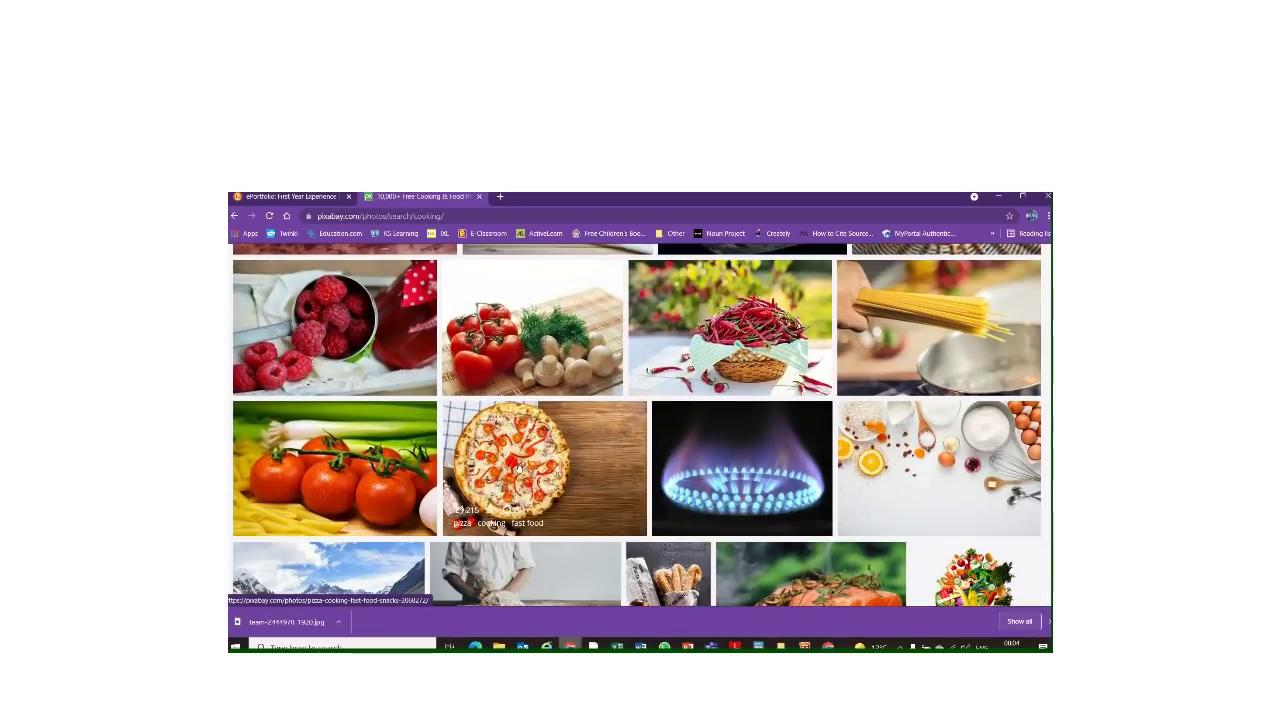
pyautogui.scroll(-1, 520, 468)
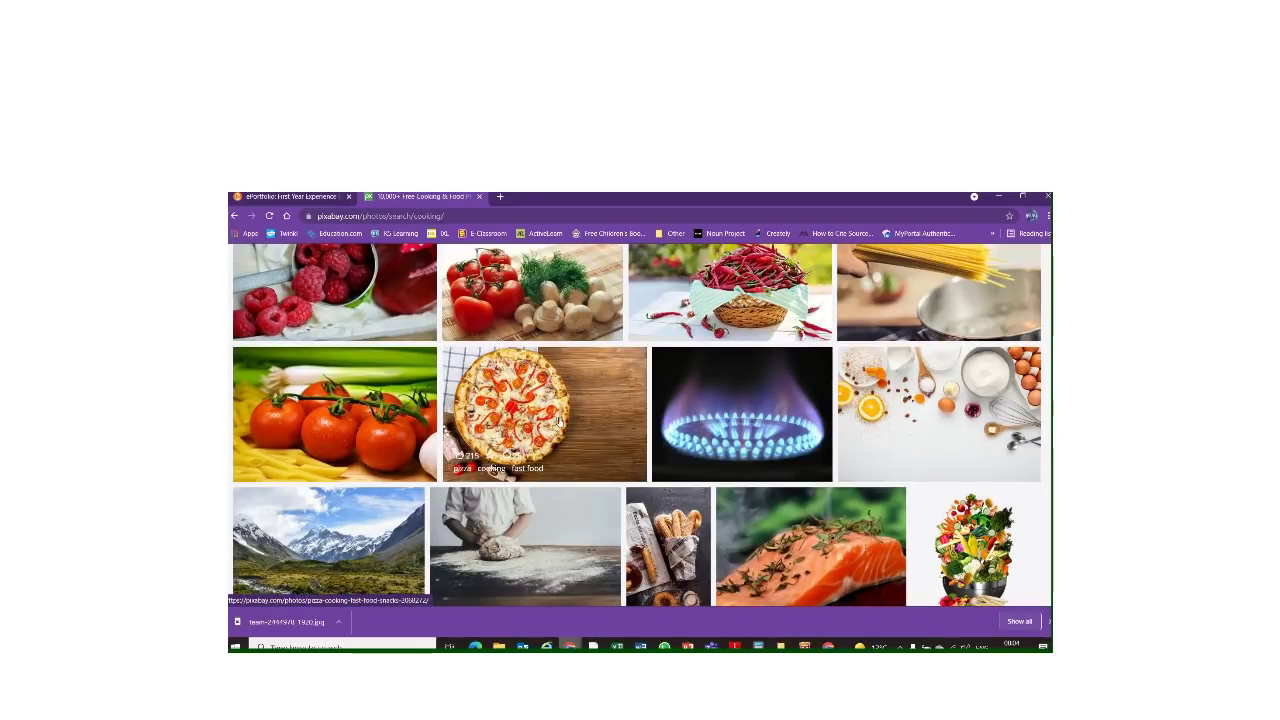
pyautogui.scroll(-1, 556, 413)
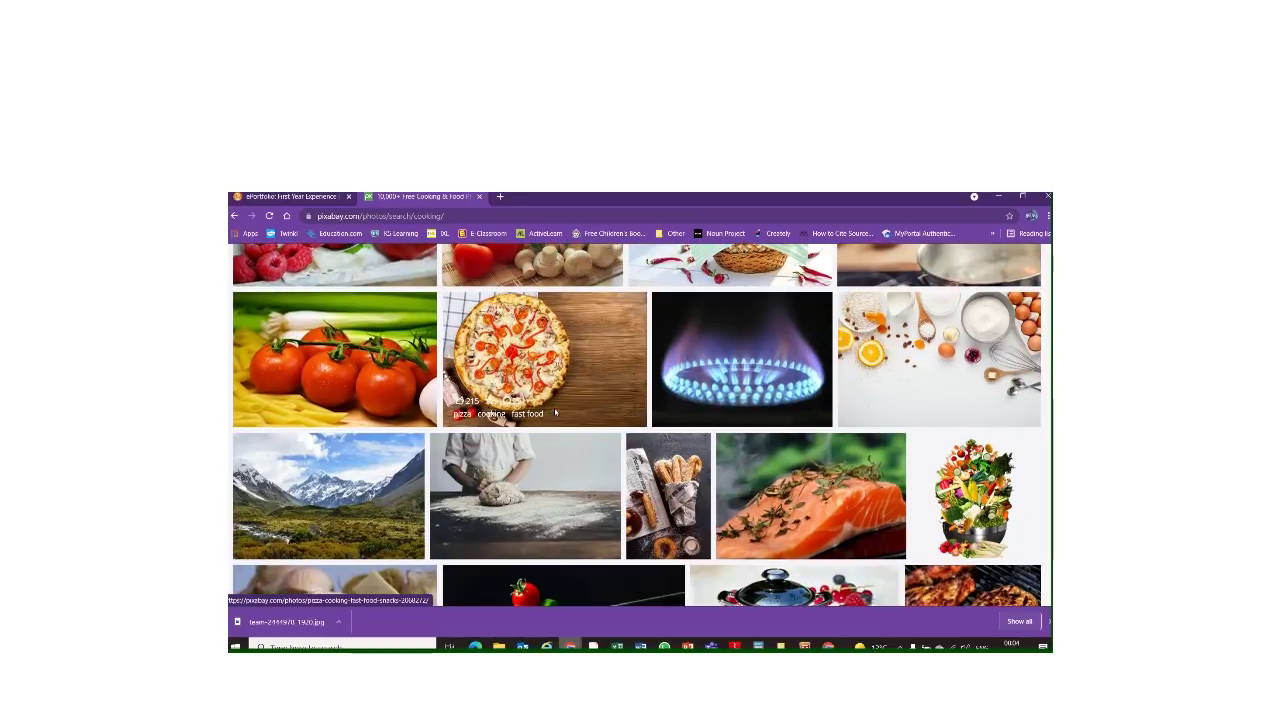
pyautogui.scroll(-2, 556, 413)
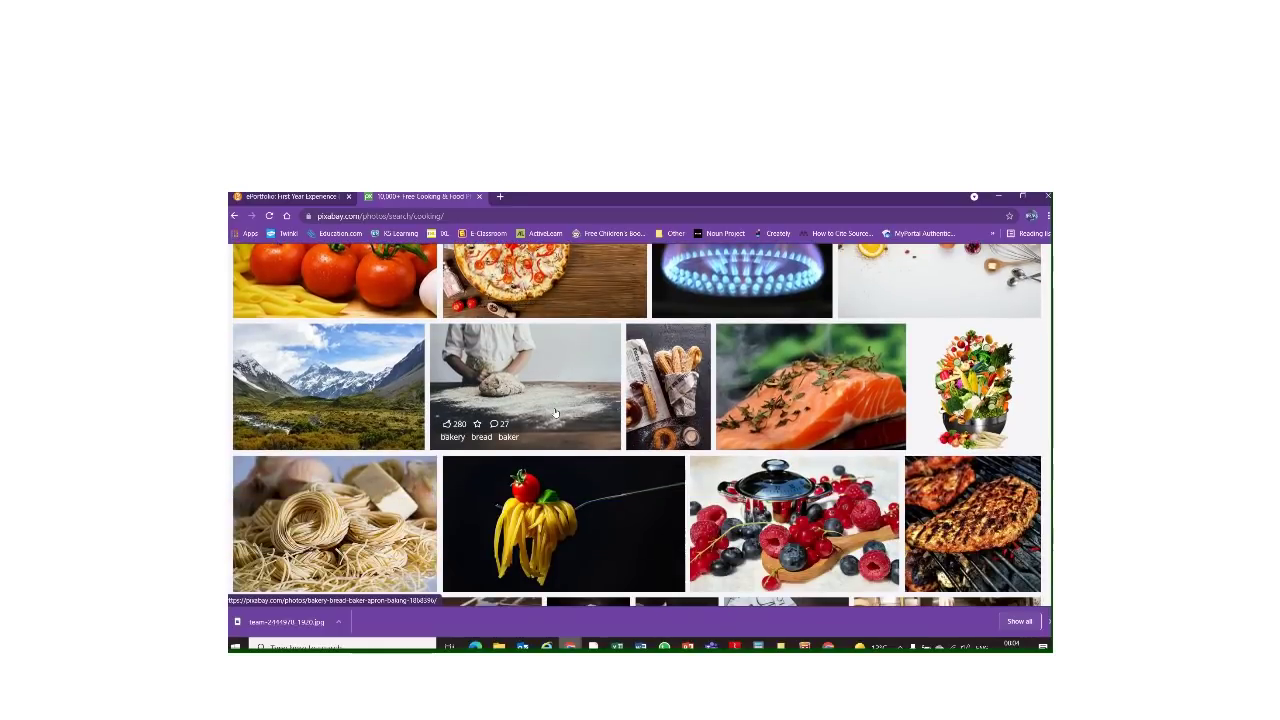
pyautogui.scroll(-1, 556, 413)
pyautogui.scroll(-1, 555, 412)
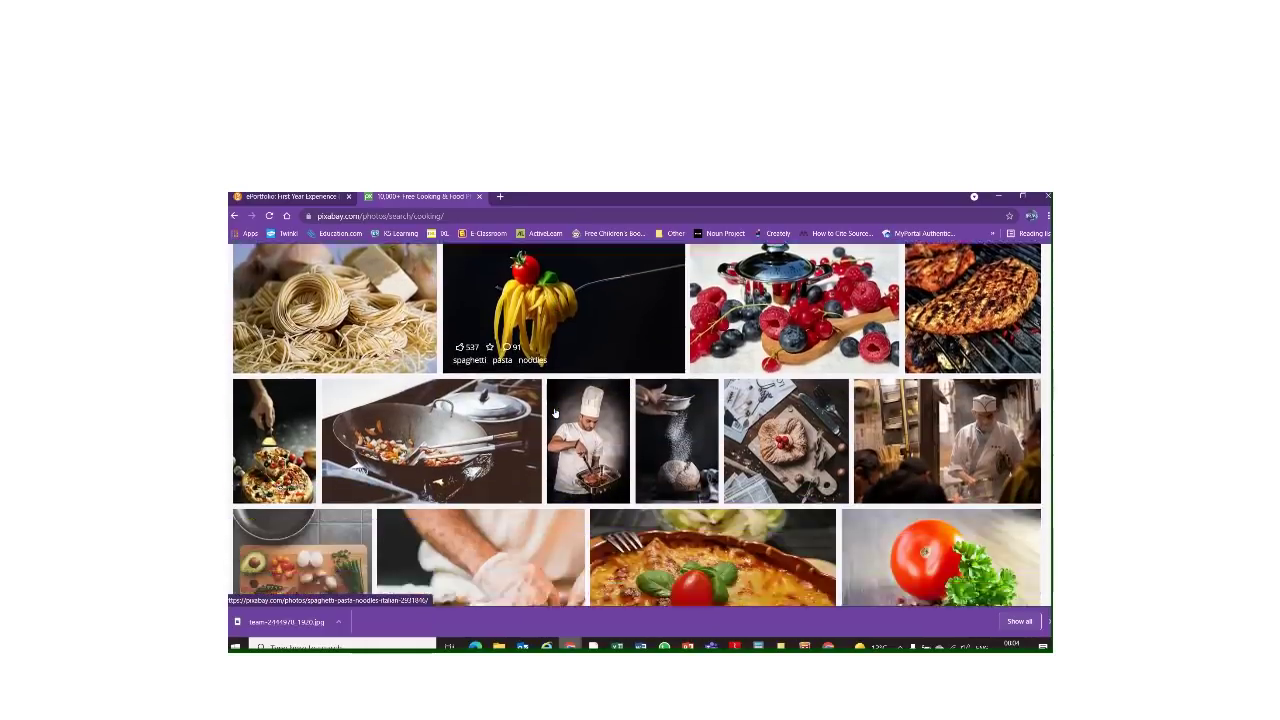
pyautogui.scroll(-2, 554, 407)
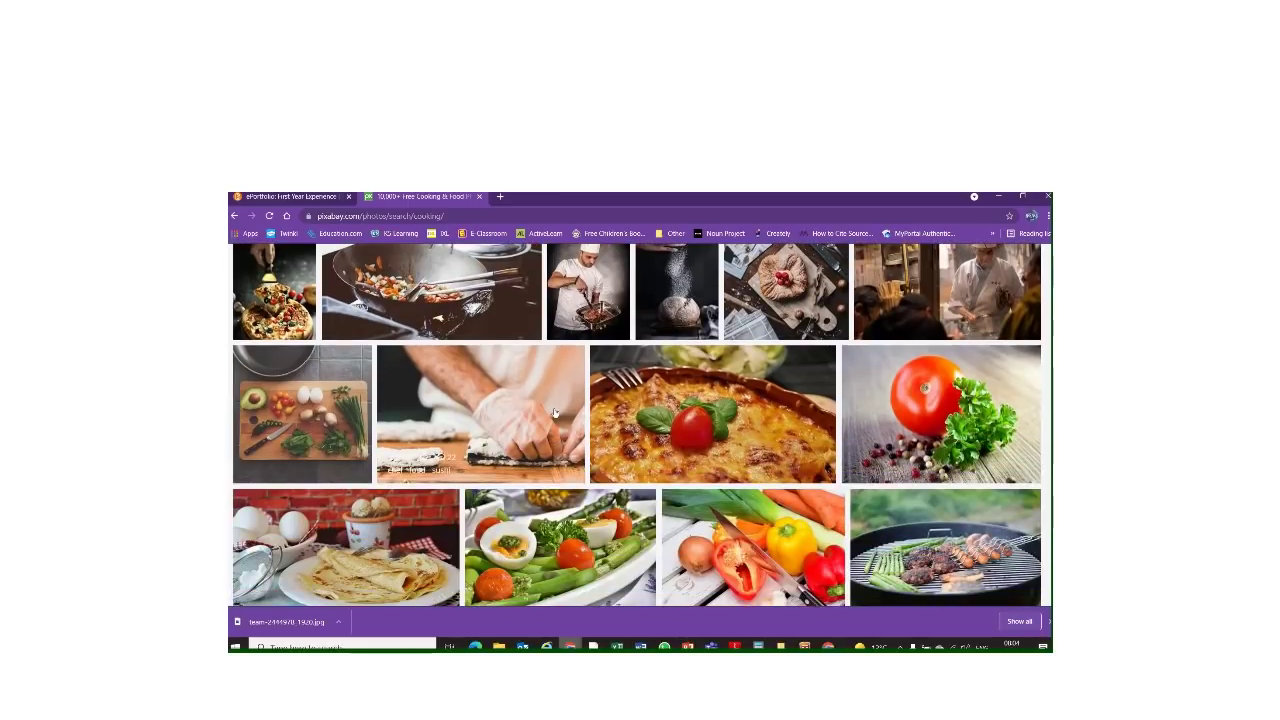
pyautogui.scroll(1, 556, 415)
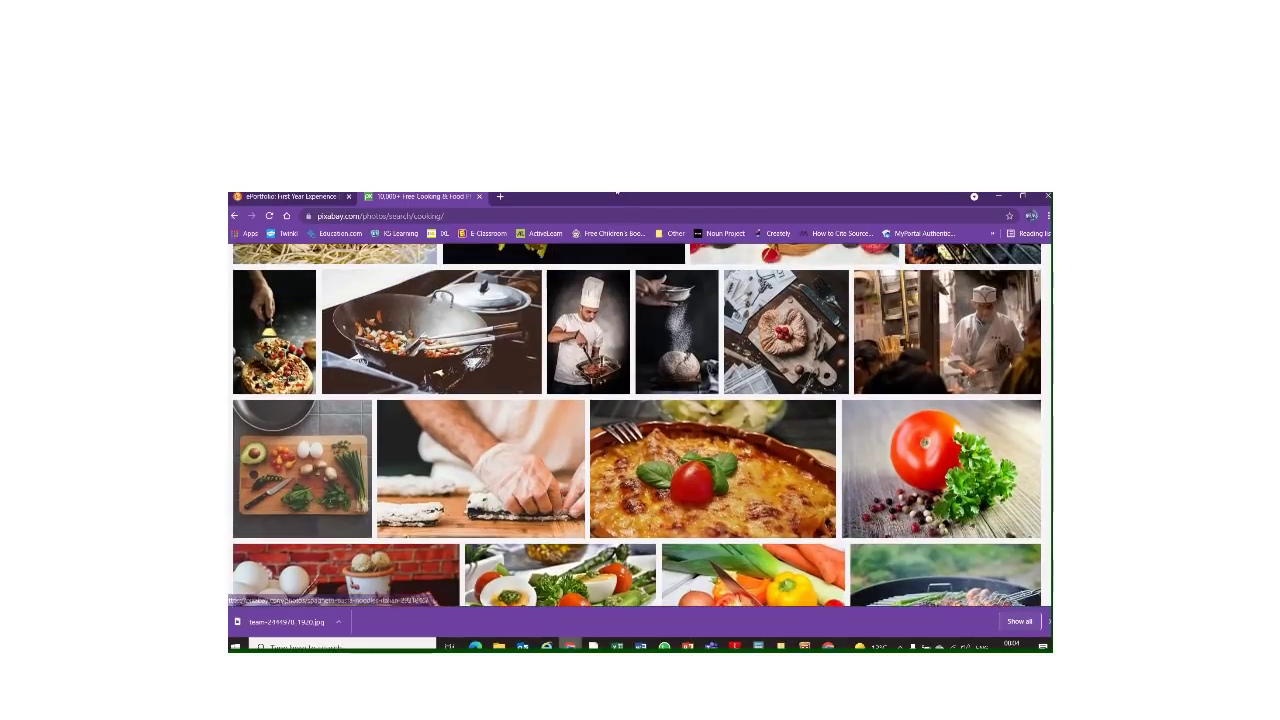
pyautogui.moveTo(573, 212)
pyautogui.scroll(-2, 588, 389)
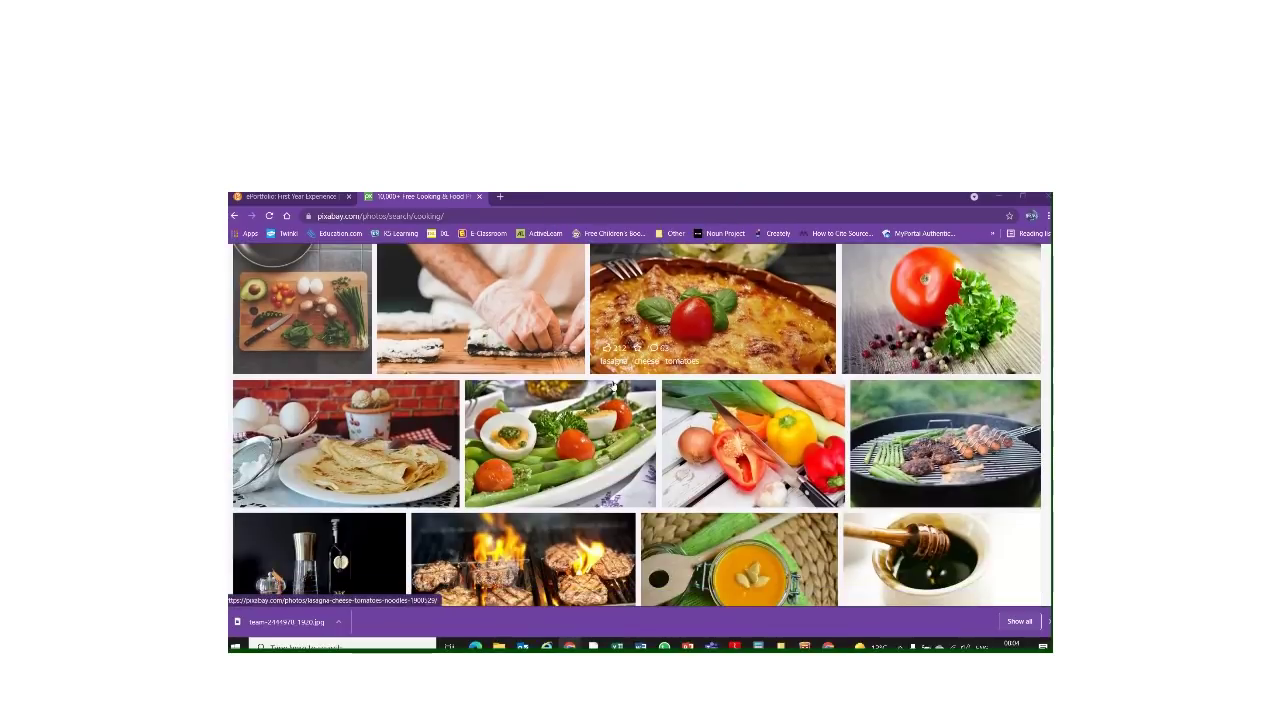
pyautogui.scroll(2, 588, 389)
pyautogui.scroll(-3, 588, 389)
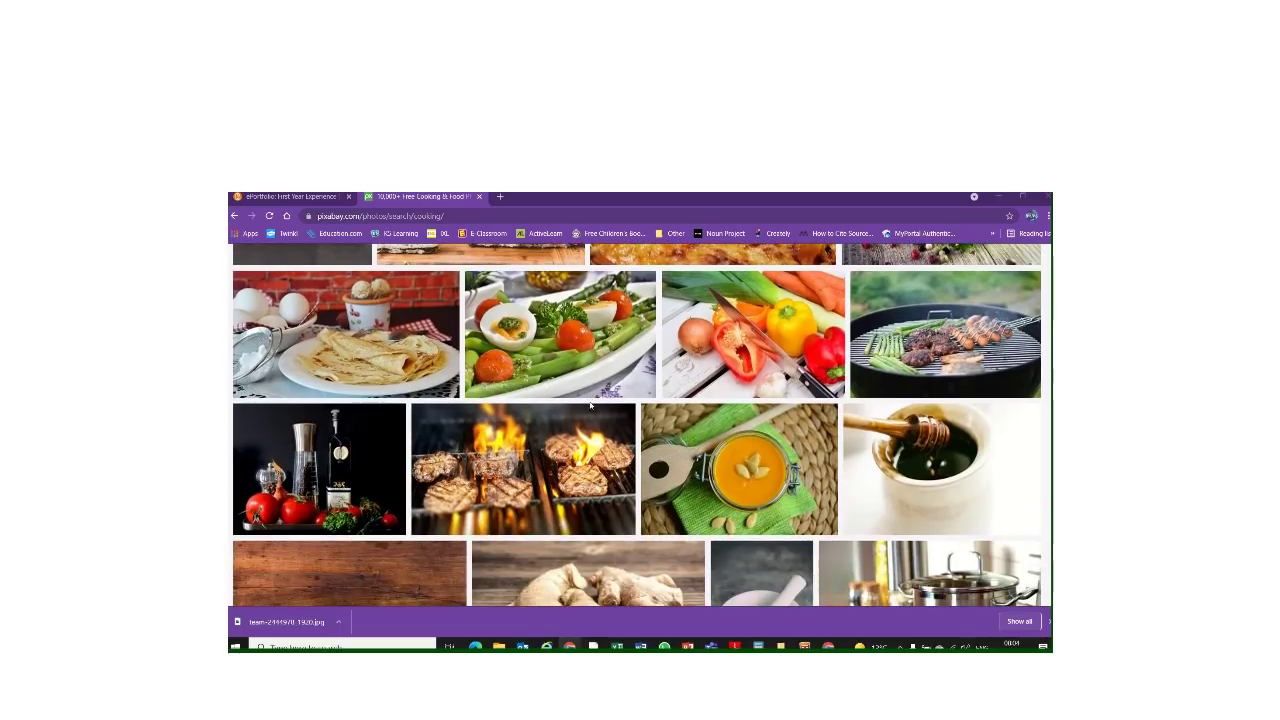
pyautogui.scroll(-5, 586, 397)
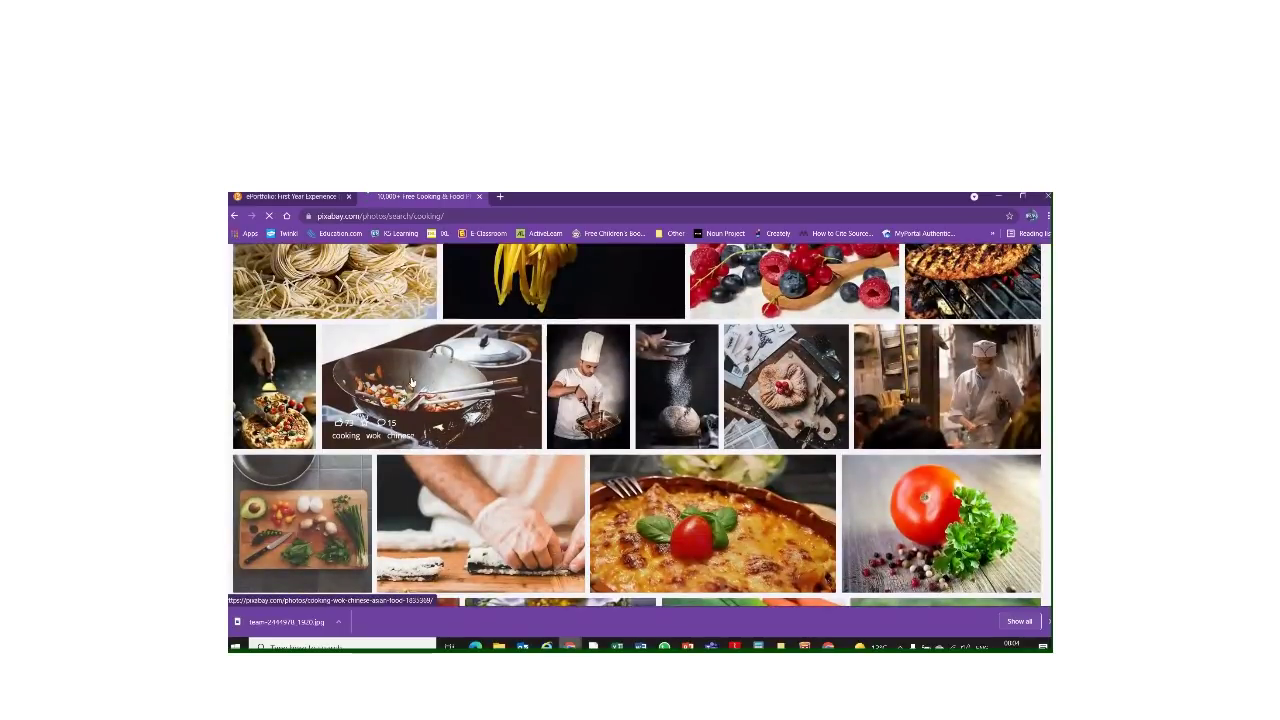
# - Download the wok photo at 1920×1080, passing the mountains-and-hills reCAPTCHA
pyautogui.click(411, 382)
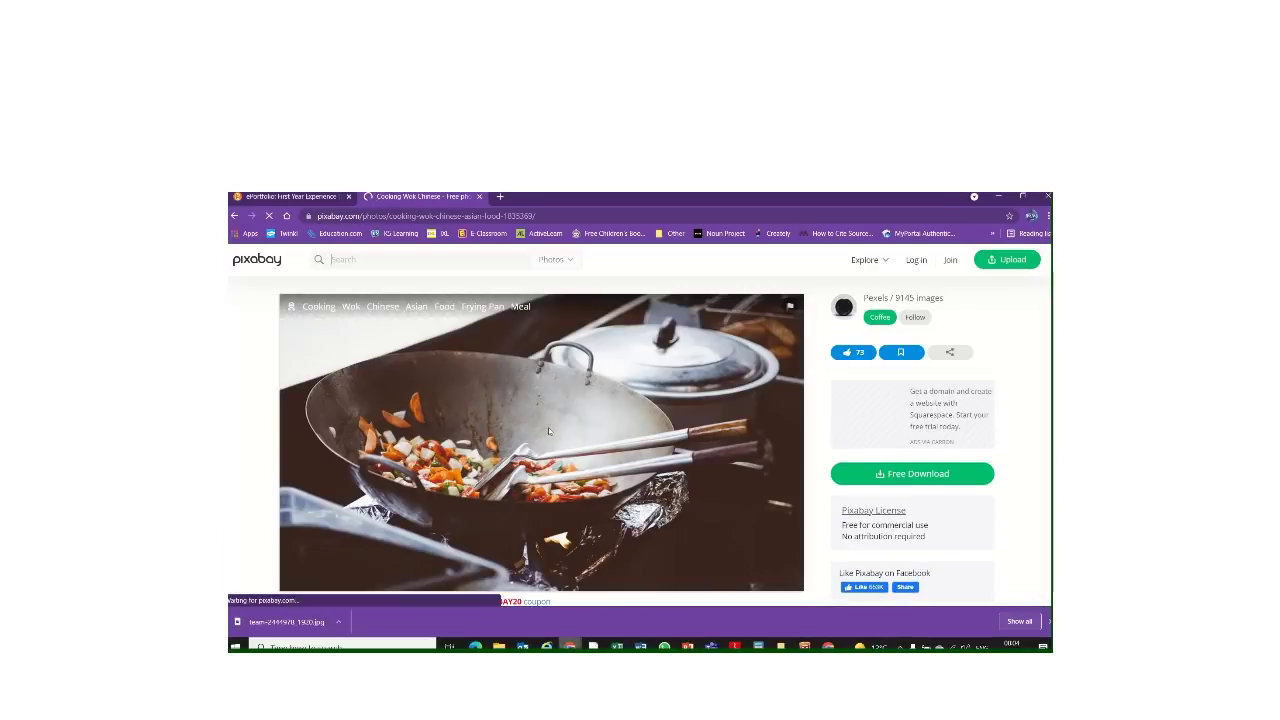
pyautogui.click(905, 473)
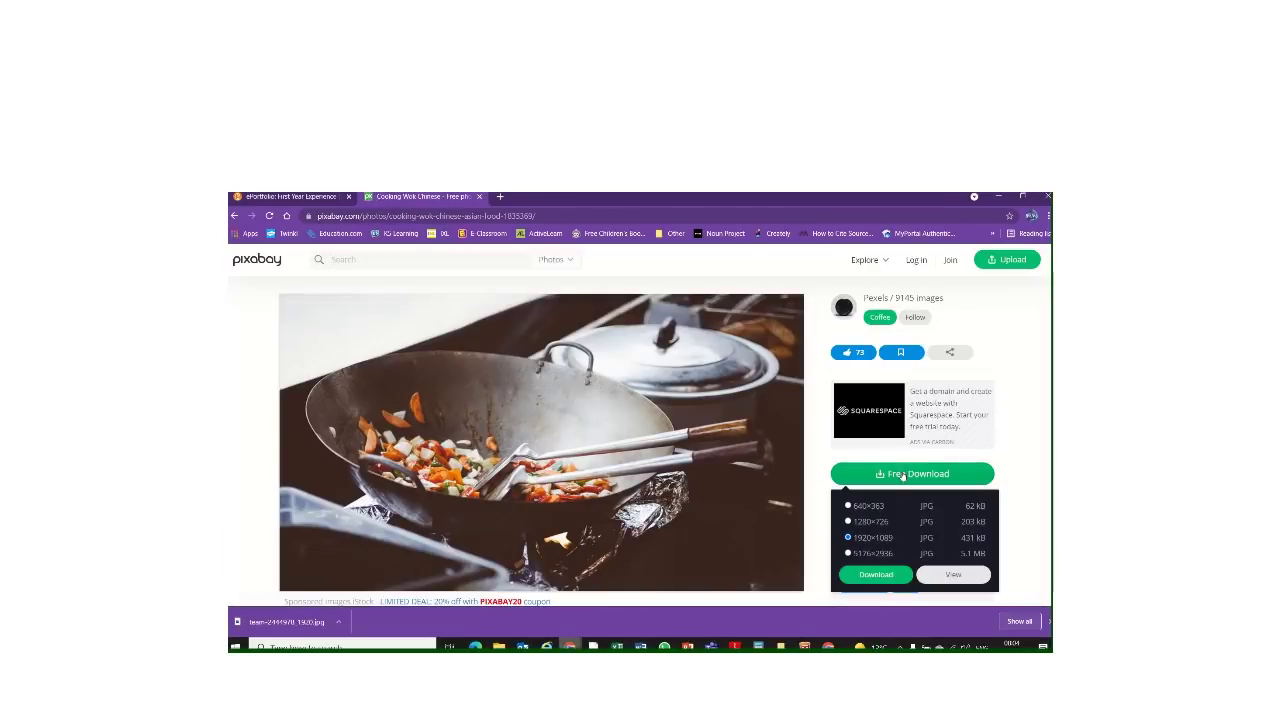
pyautogui.click(876, 575)
pyautogui.click(569, 437)
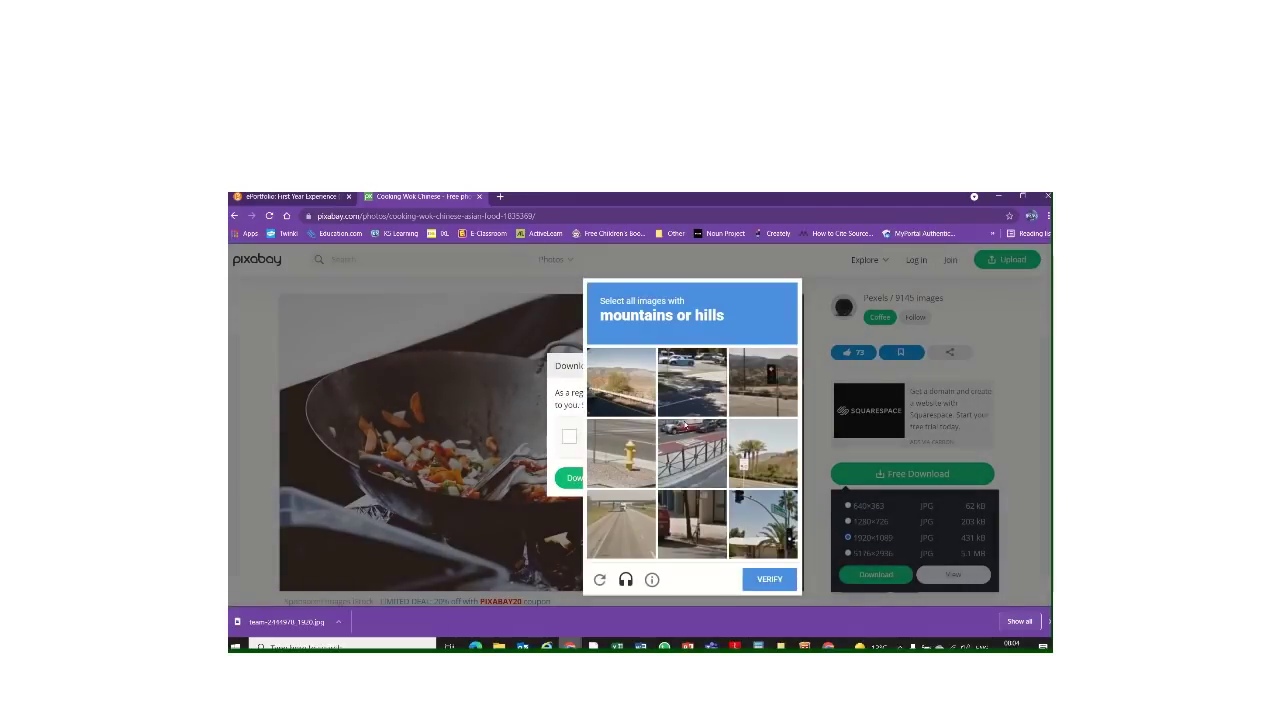
pyautogui.click(645, 405)
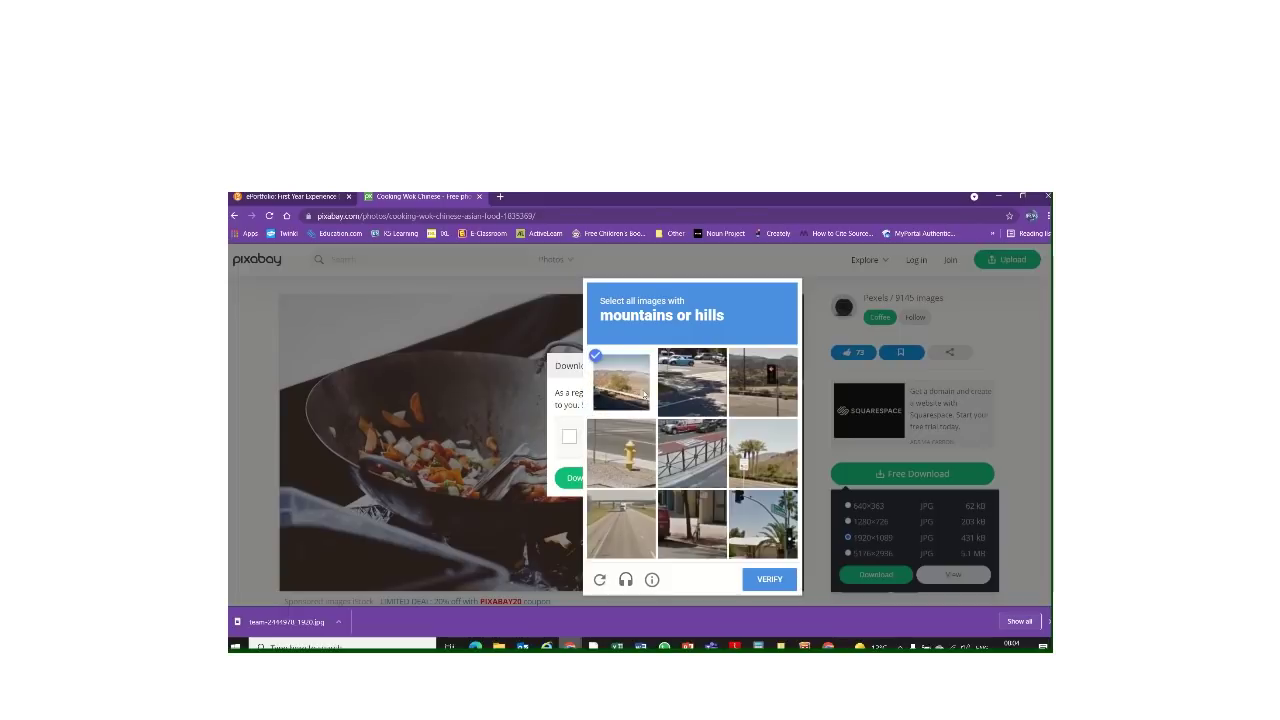
pyautogui.click(750, 445)
pyautogui.click(756, 390)
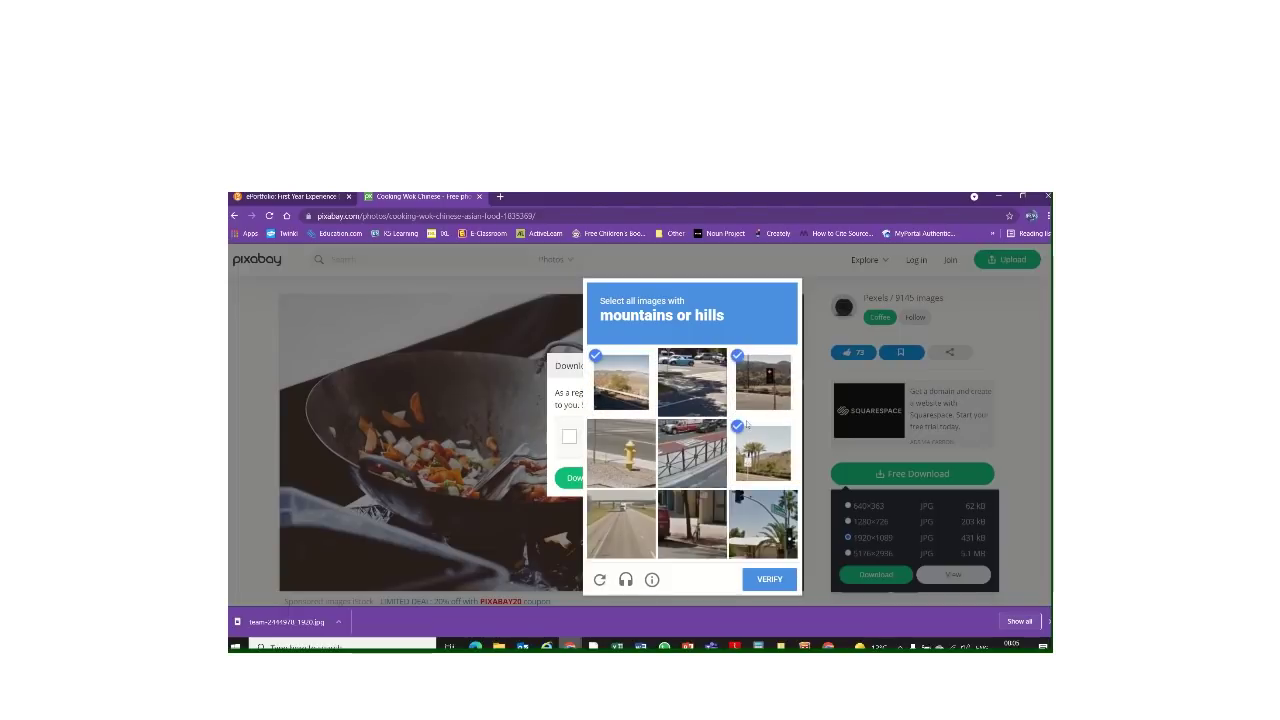
pyautogui.click(781, 585)
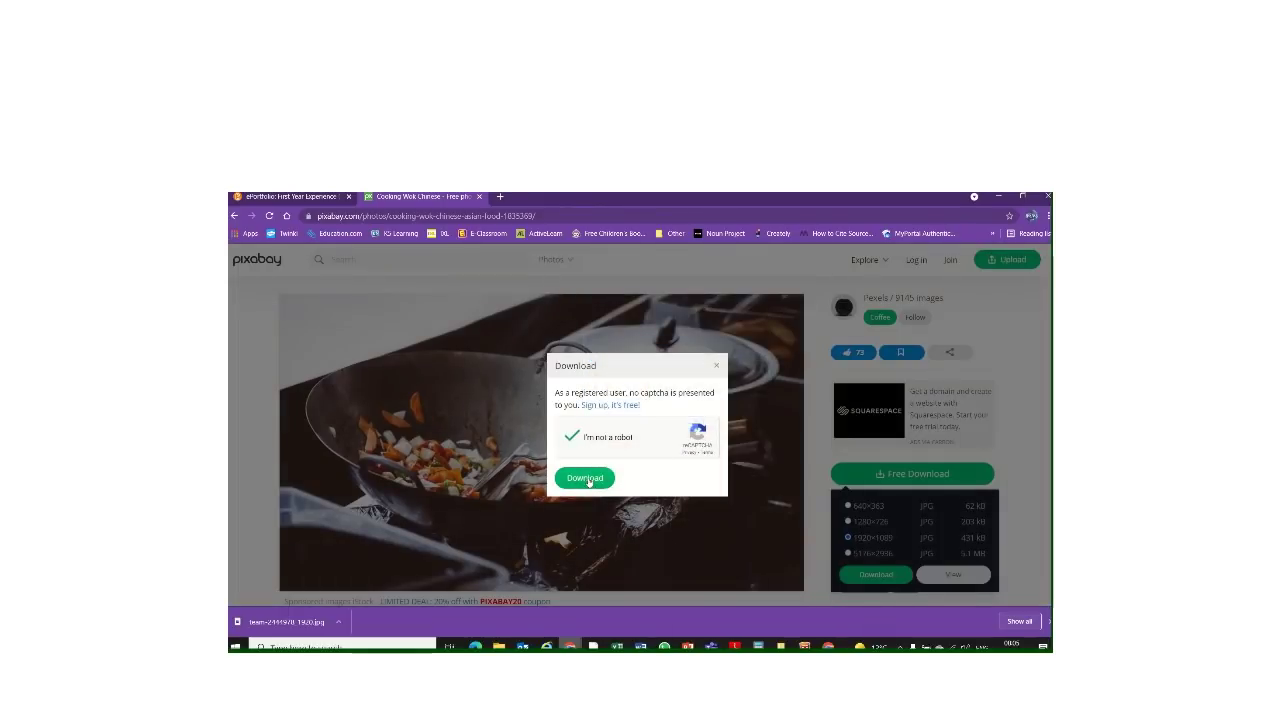
pyautogui.click(582, 478)
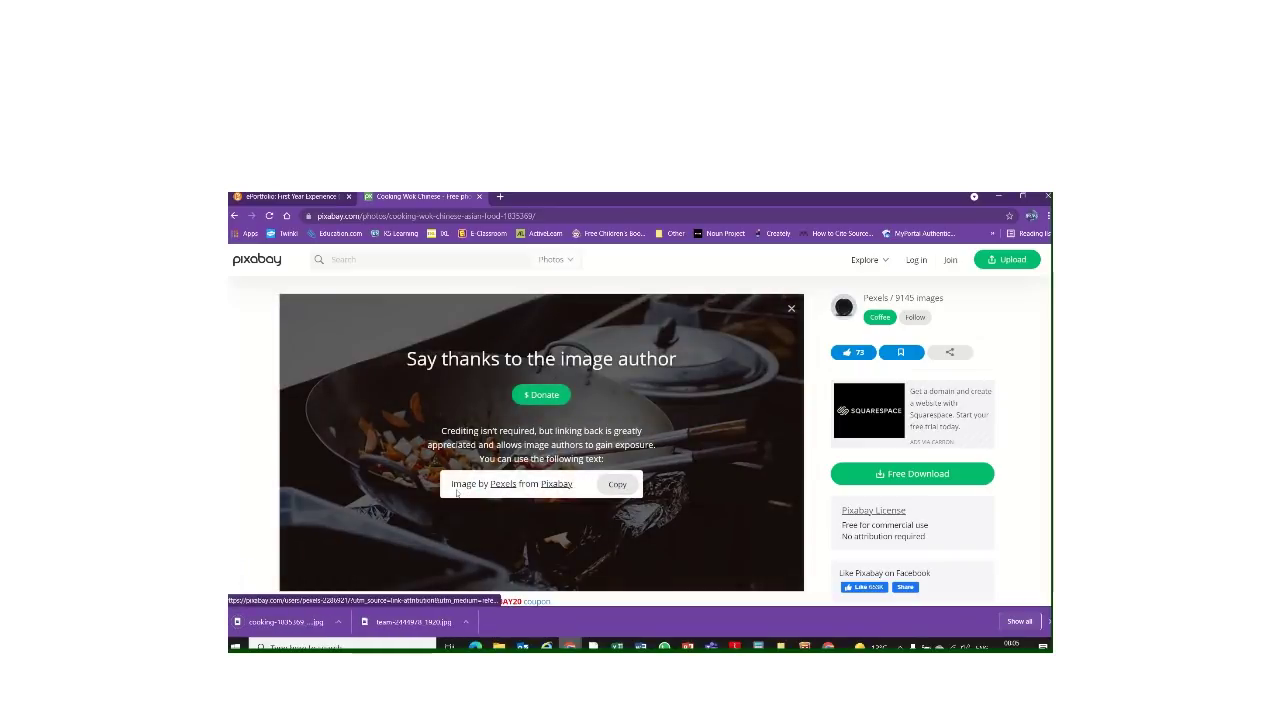
# - Paste the credit 'Image by Pexels from Pixabay' into Word as the second reference
pyautogui.moveTo(452, 487); pyautogui.dragTo(577, 489)
pyautogui.hotkey('ctrl', 'c')
pyautogui.moveTo(632, 643)
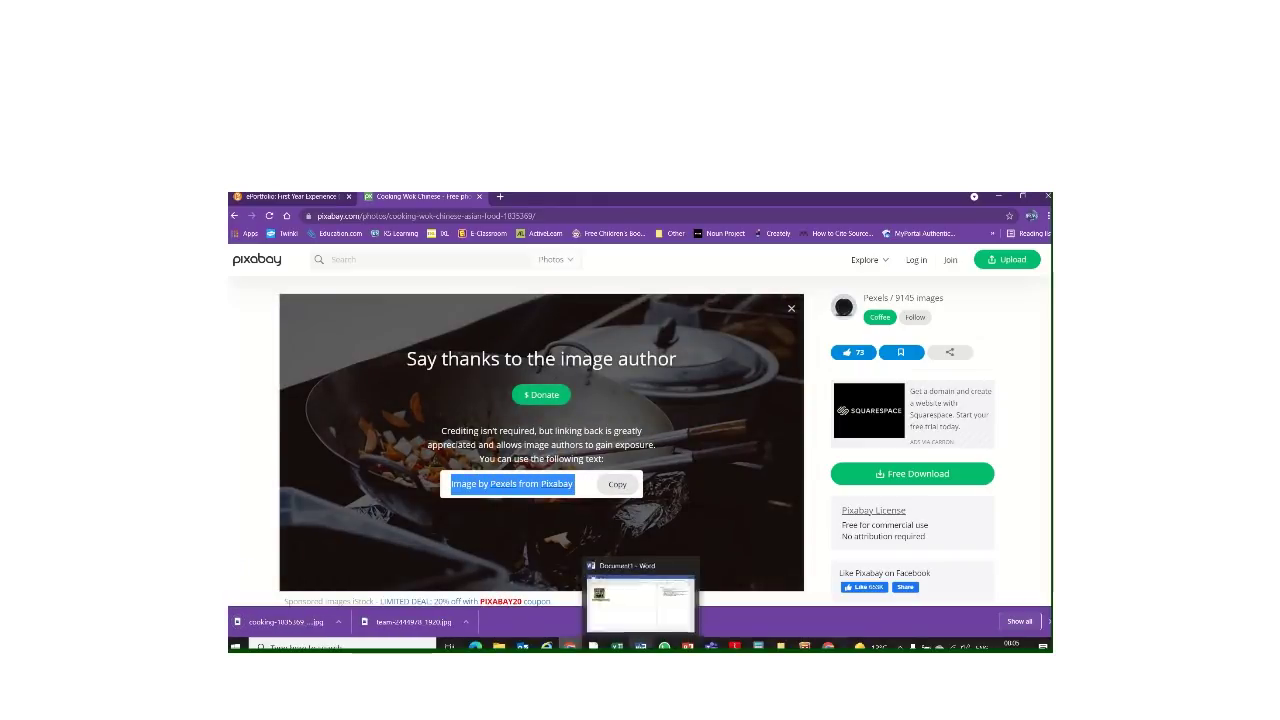
pyautogui.click(632, 610)
pyautogui.click(957, 350)
pyautogui.hotkey('ctrl', 'v')
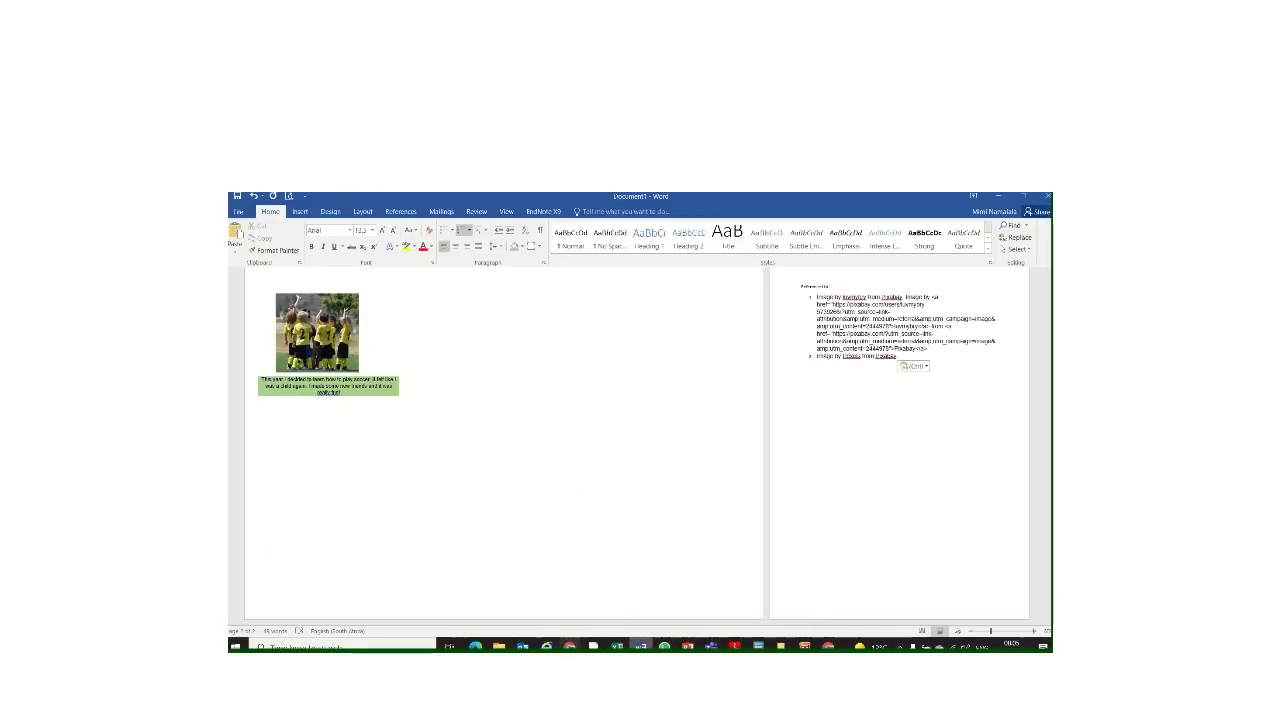
# - Copy Pixabay's HTML-linked credit and paste it into the second reference in Word
pyautogui.moveTo(569, 645)
pyautogui.click(690, 600)
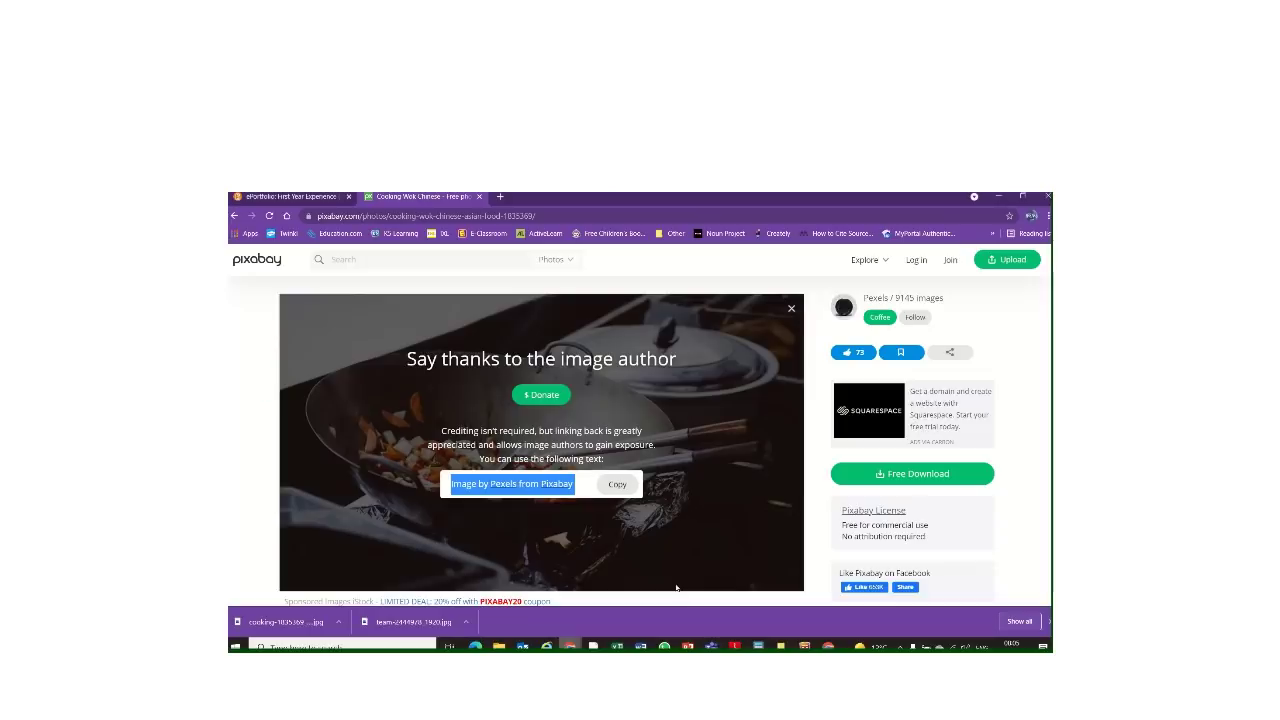
pyautogui.click(620, 485)
pyautogui.moveTo(640, 645)
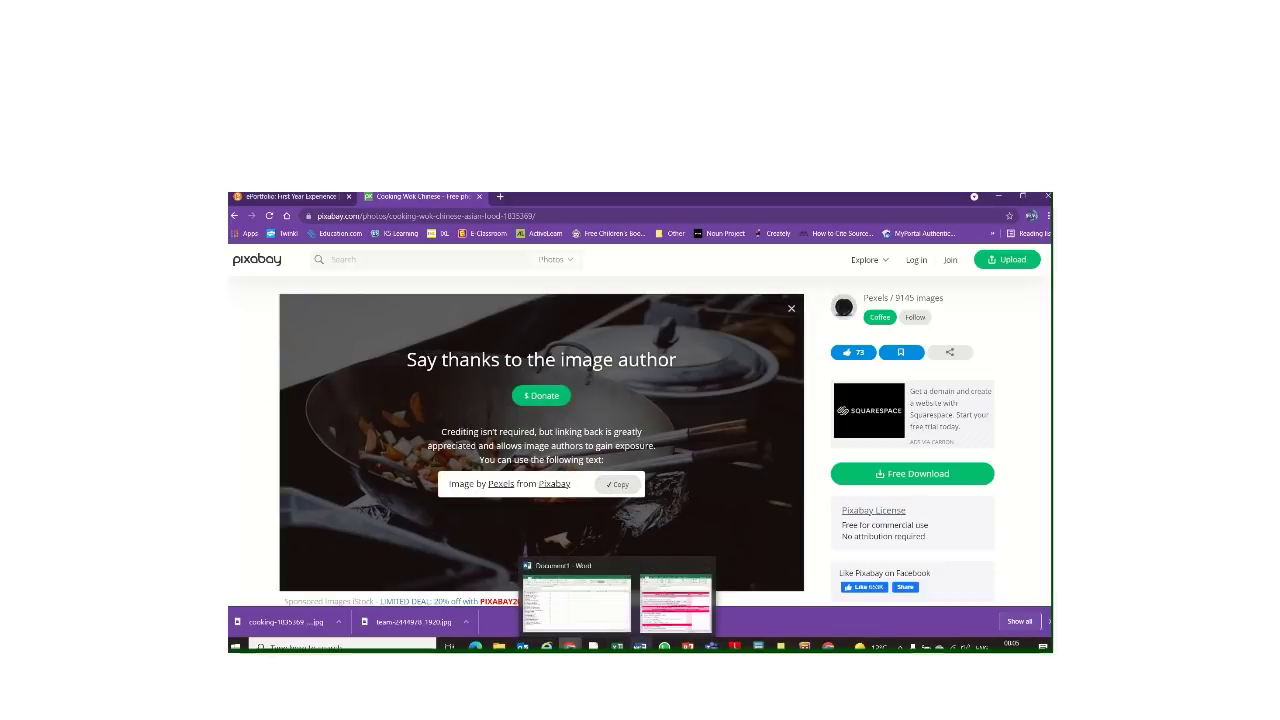
pyautogui.click(550, 598)
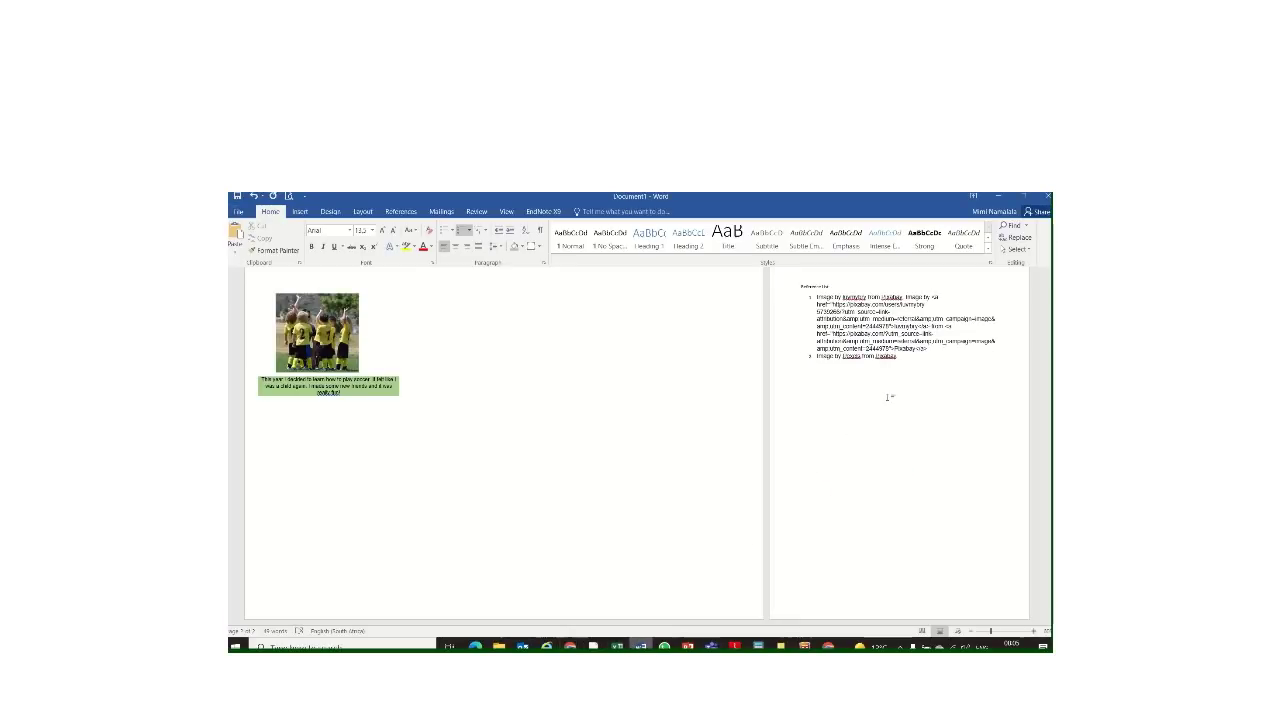
pyautogui.hotkey('ctrl', 'v')
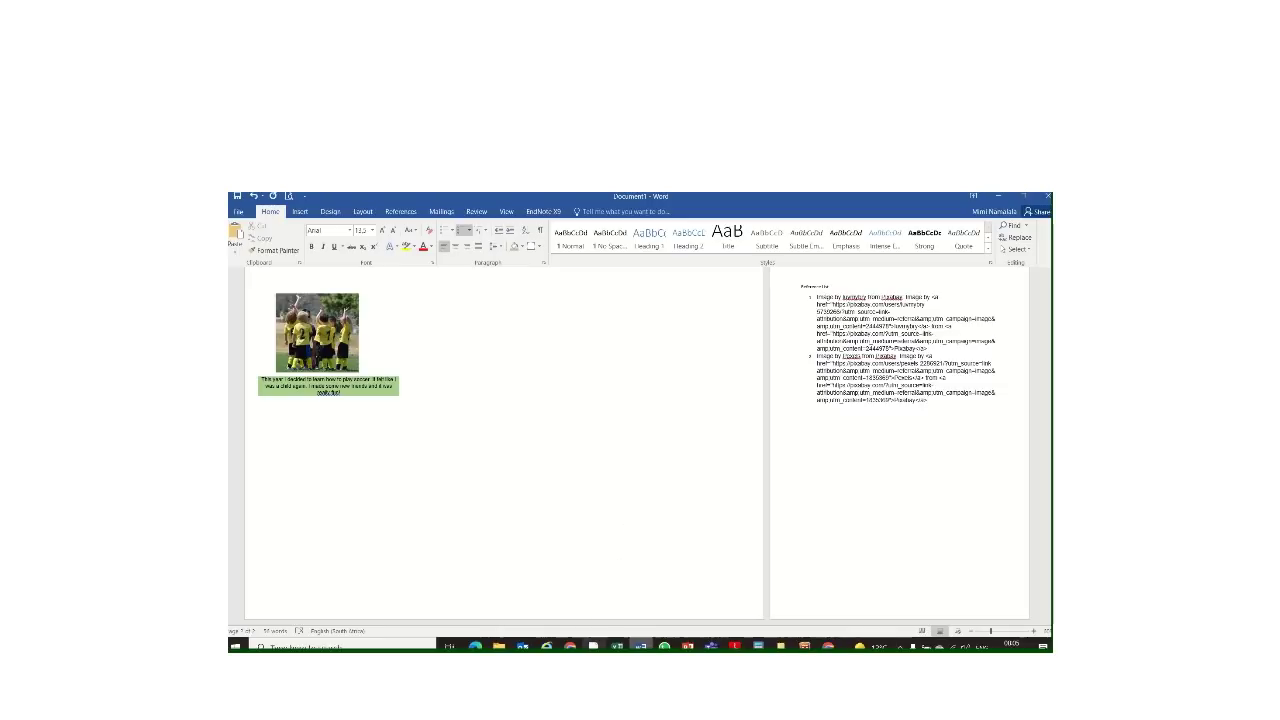
pyautogui.moveTo(570, 645)
pyautogui.click(688, 592)
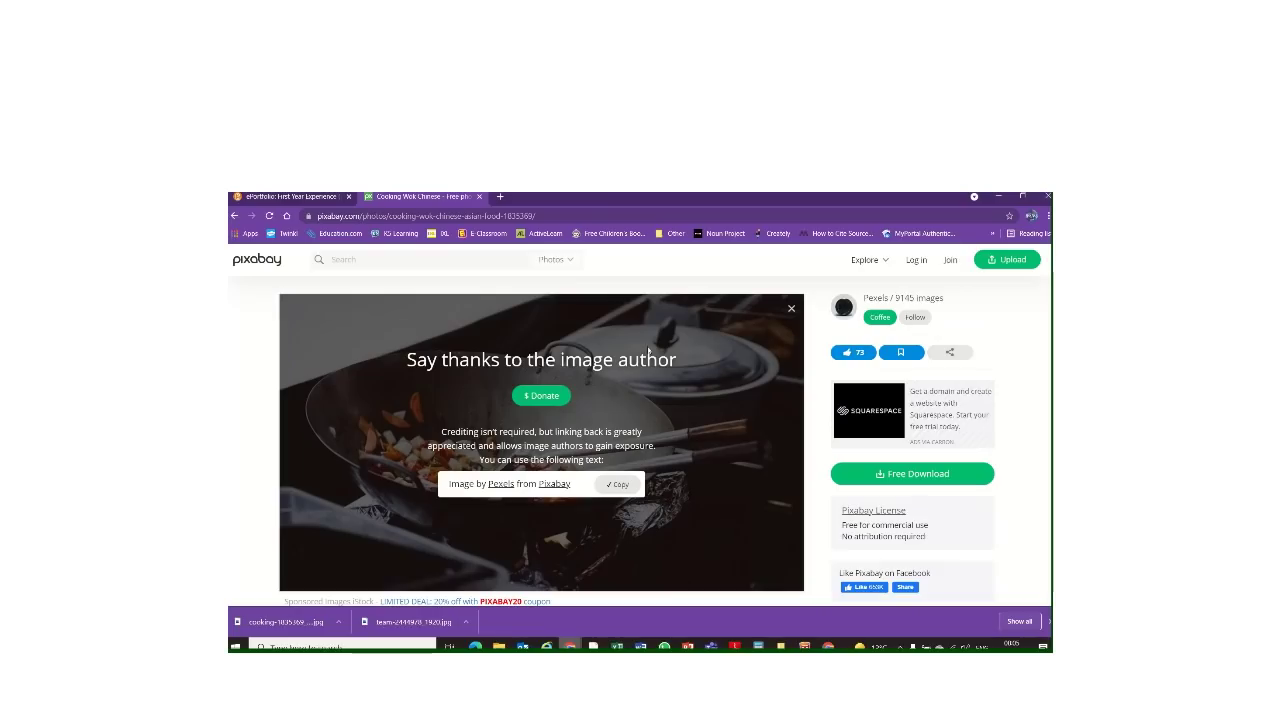
# - Copy the wok image from Pixabay, then place Word's cursor below the green caption
pyautogui.click(791, 311)
pyautogui.rightClick(547, 381)
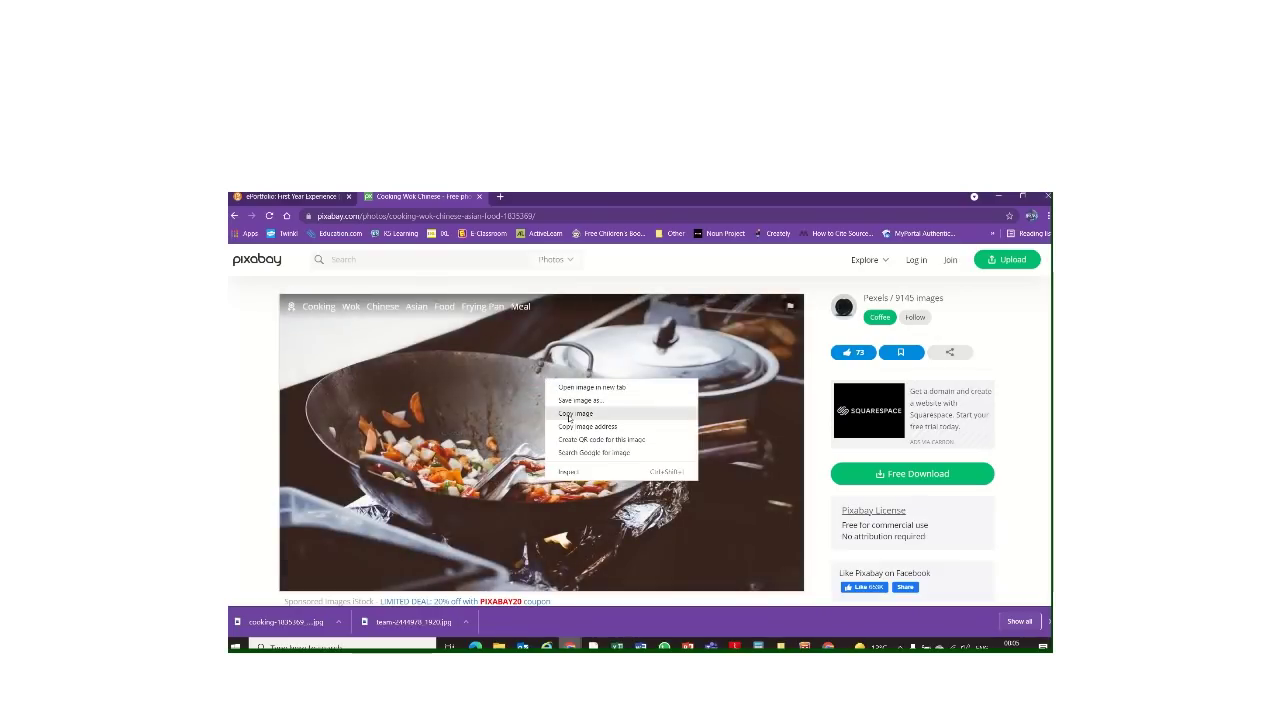
pyautogui.click(575, 413)
pyautogui.moveTo(570, 645)
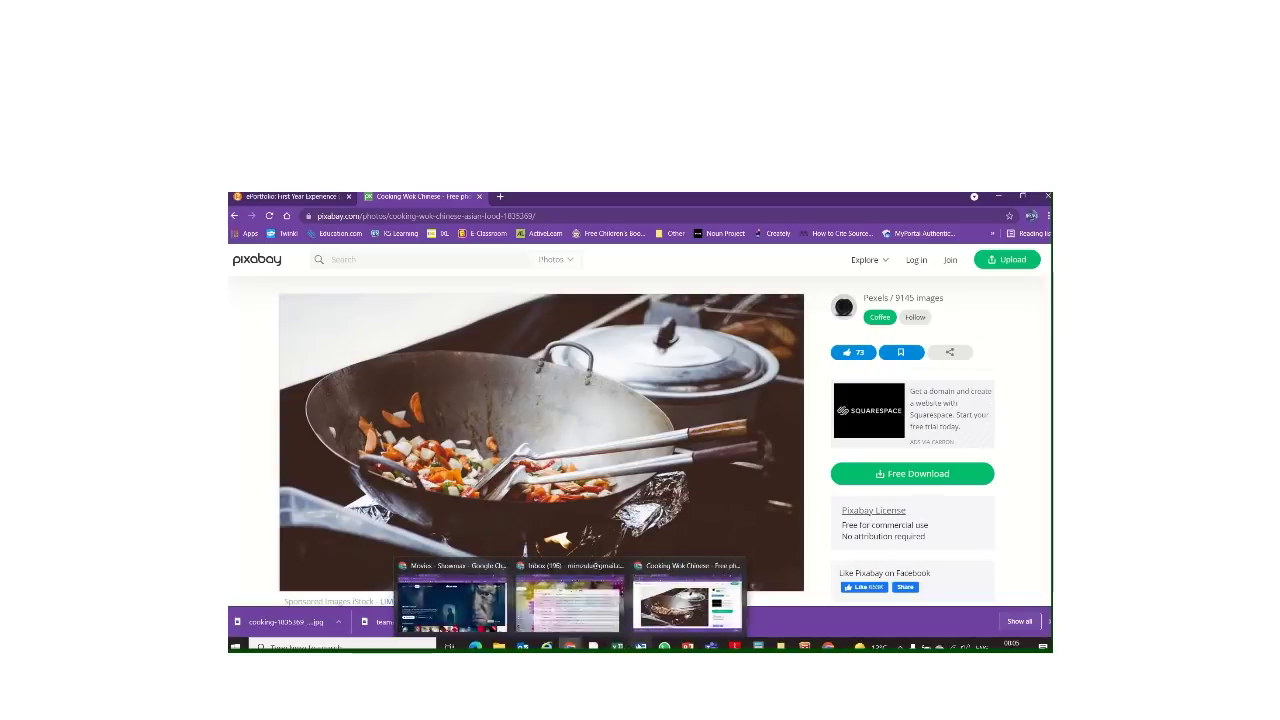
pyautogui.click(641, 645)
pyautogui.click(453, 398)
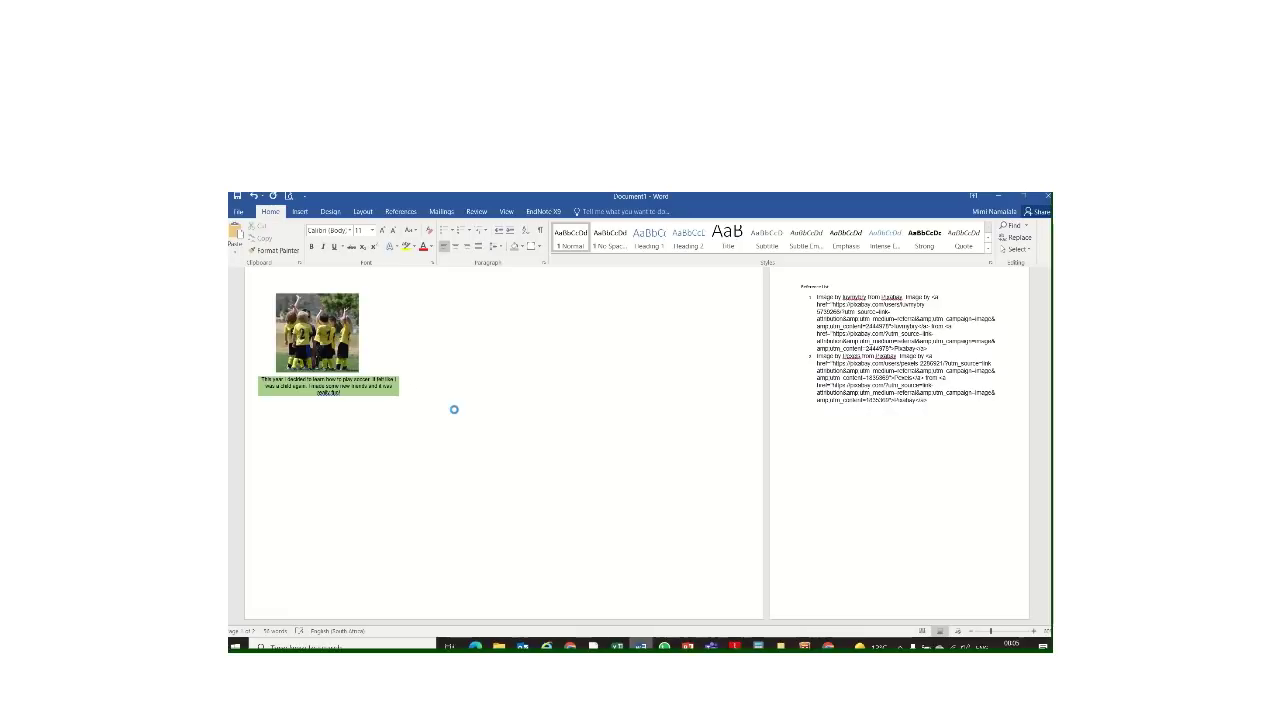
# - Paste the wok photo, shrink it, and move it onto its own line beneath the caption
pyautogui.hotkey('ctrl', 'v')
pyautogui.click(520, 540)
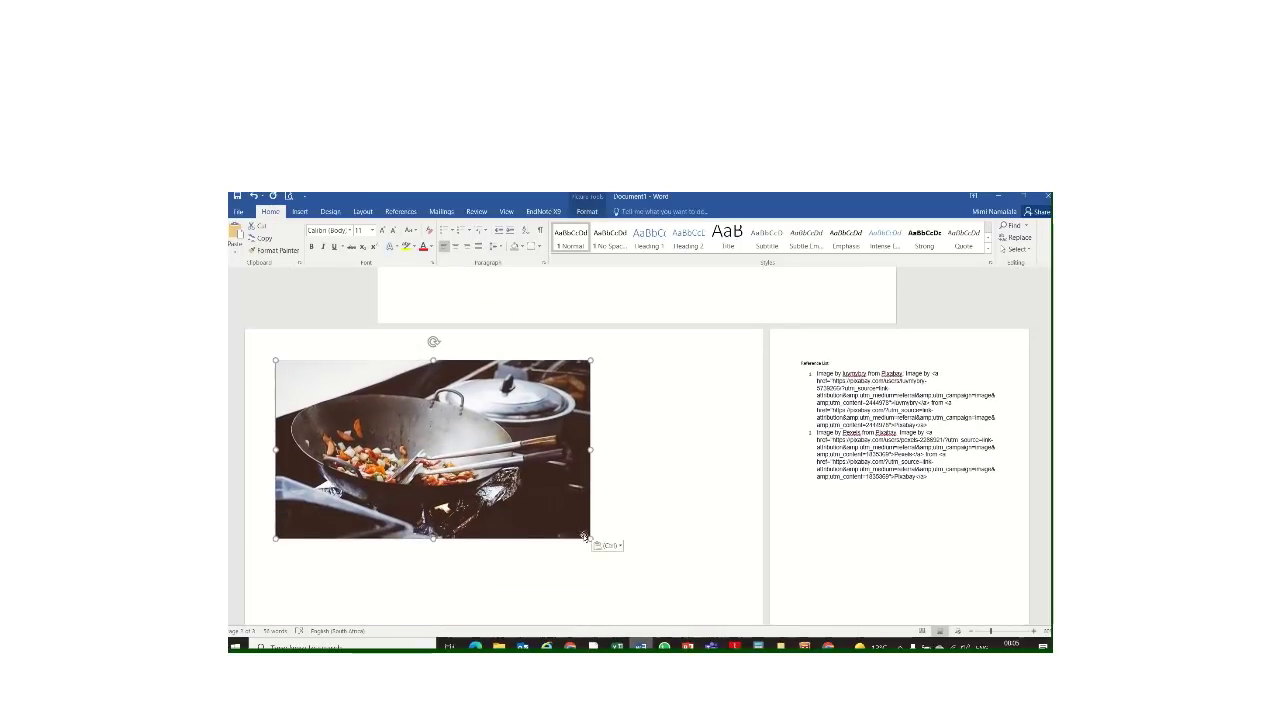
pyautogui.moveTo(585, 537); pyautogui.dragTo(389, 412)
pyautogui.click(346, 425)
pyautogui.press('BackSpace')
pyautogui.moveTo(337, 432); pyautogui.dragTo(549, 360)
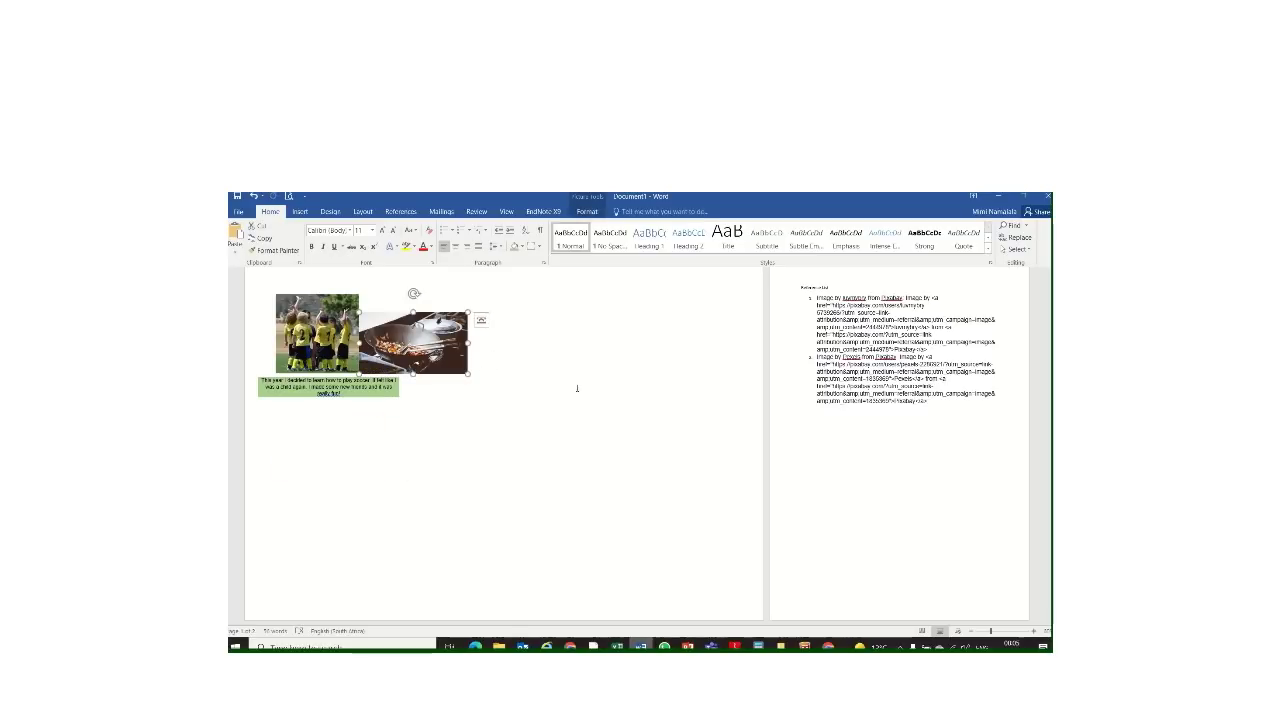
pyautogui.moveTo(403, 335); pyautogui.dragTo(354, 470)
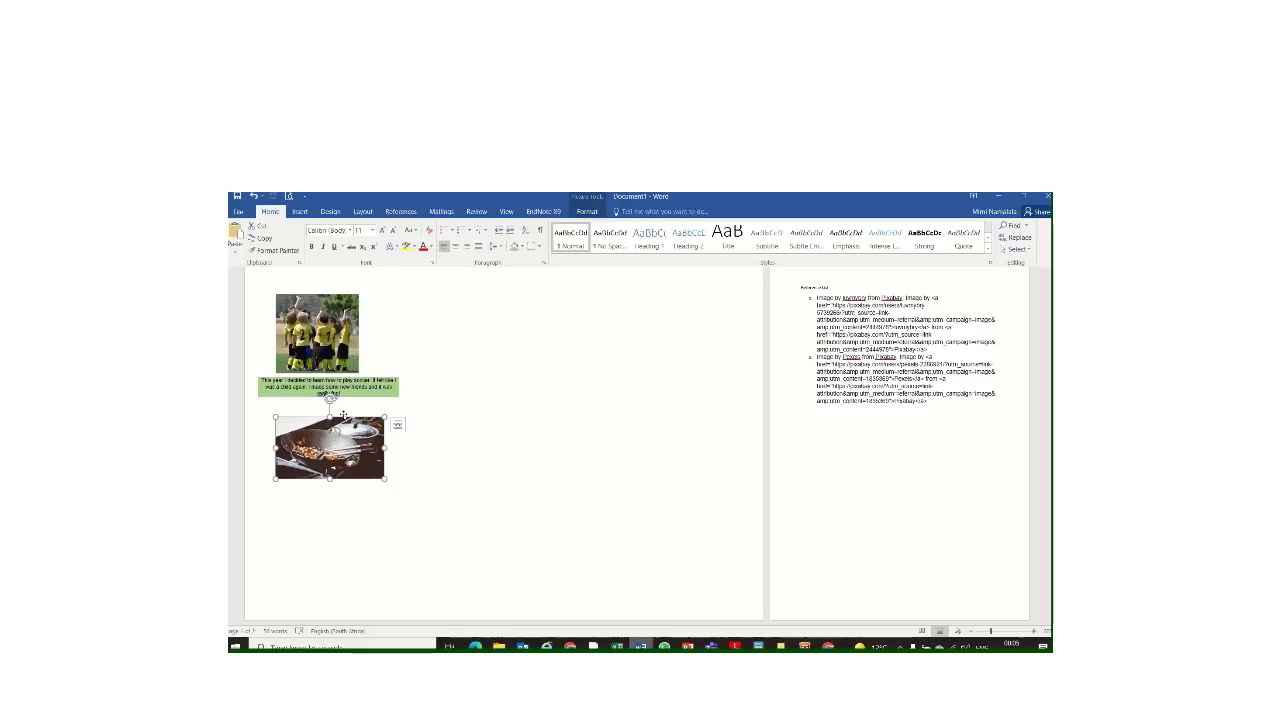
pyautogui.click(346, 409)
pyautogui.press('BackSpace')
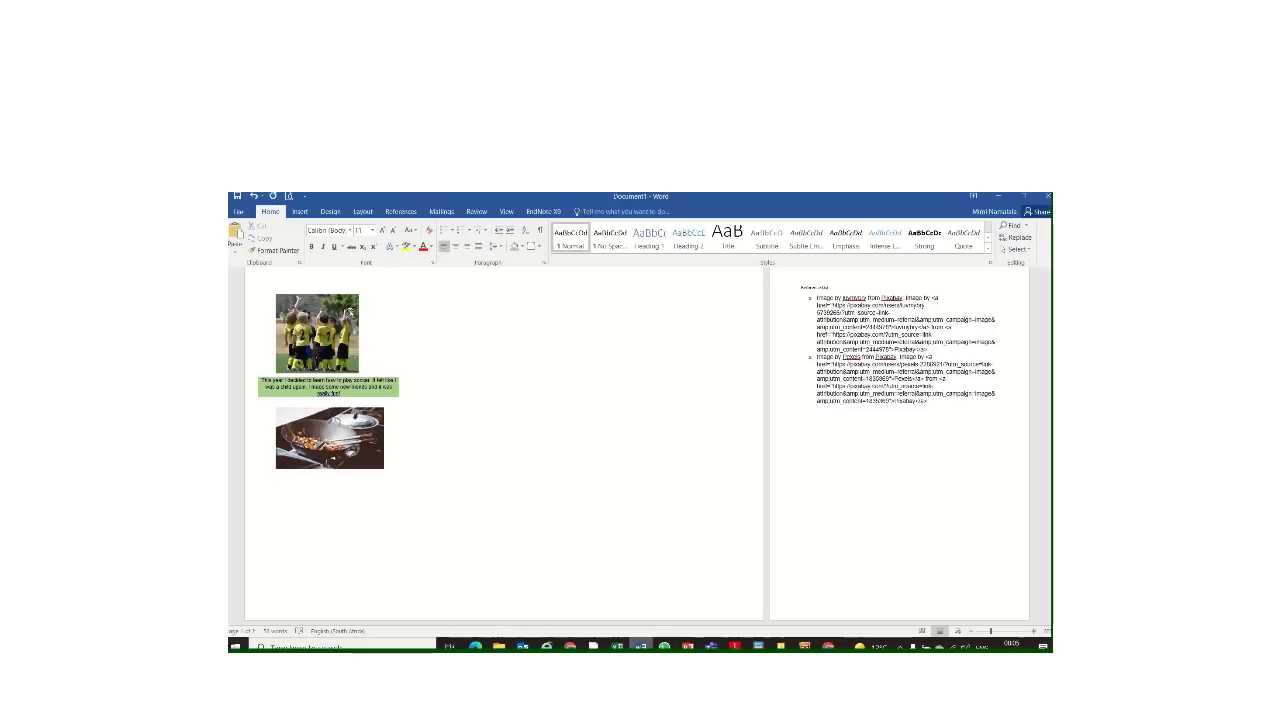
# - Insert a simple text box with a note about weekend cooking being a stress reliever, narrowed to wrap
pyautogui.click(300, 212)
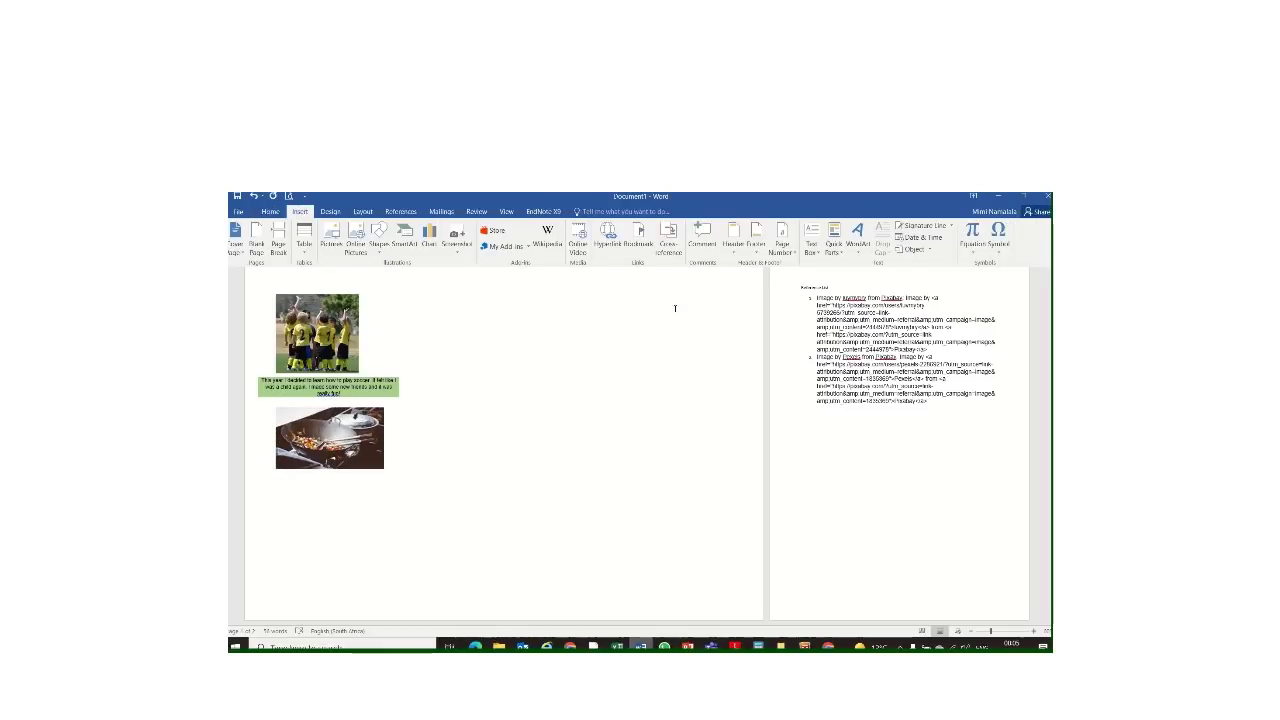
pyautogui.click(829, 238)
pyautogui.click(812, 240)
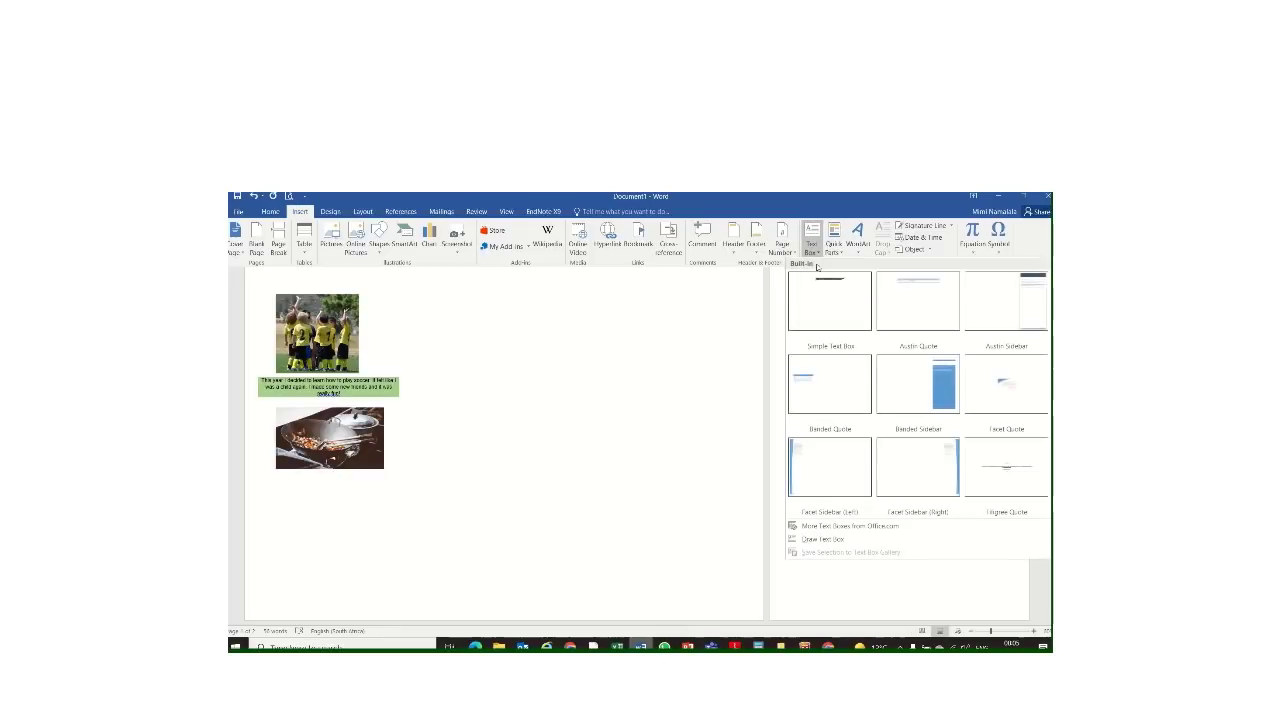
pyautogui.click(830, 300)
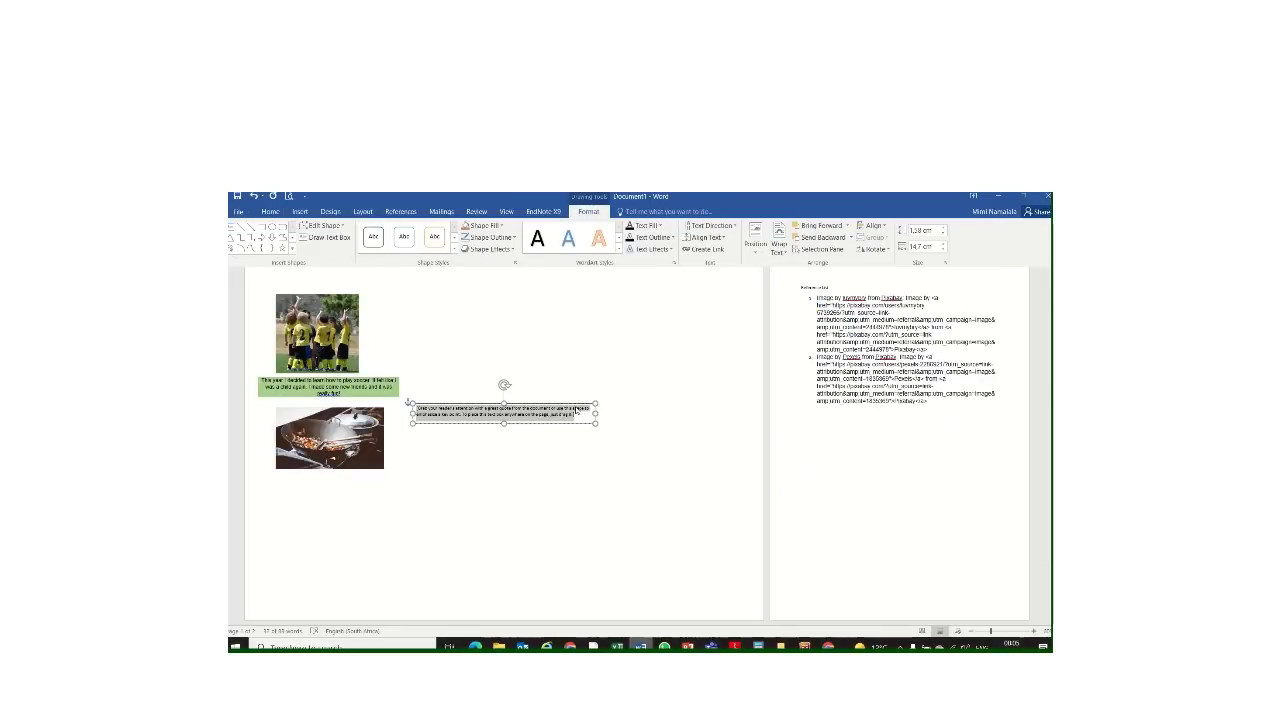
pyautogui.press('Delete')
pyautogui.write('This')
pyautogui.write(' how to cook')
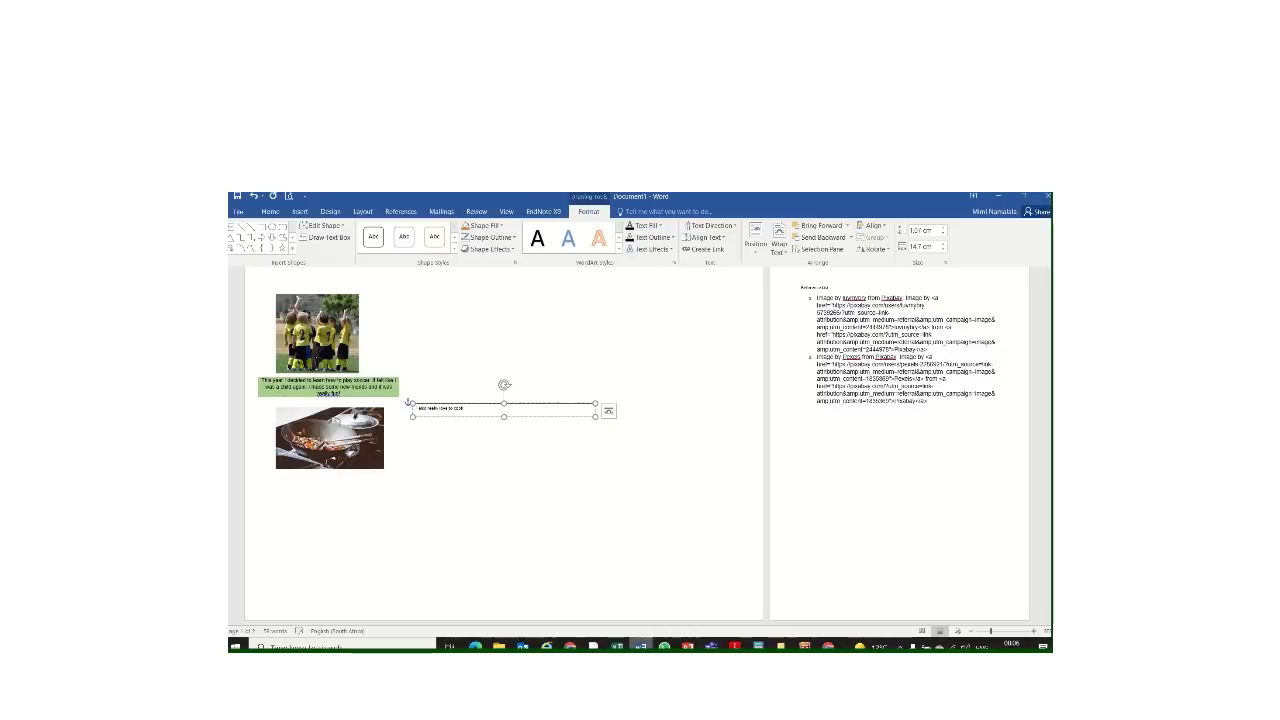
pyautogui.write(' weekends! Th')
pyautogui.write('is actu')
pyautogui.write(' i')
pyautogui.write('s a stress')
pyautogui.write(' reliever for me as')
pyautogui.write(' enjoy')
pyautogui.write(' making')
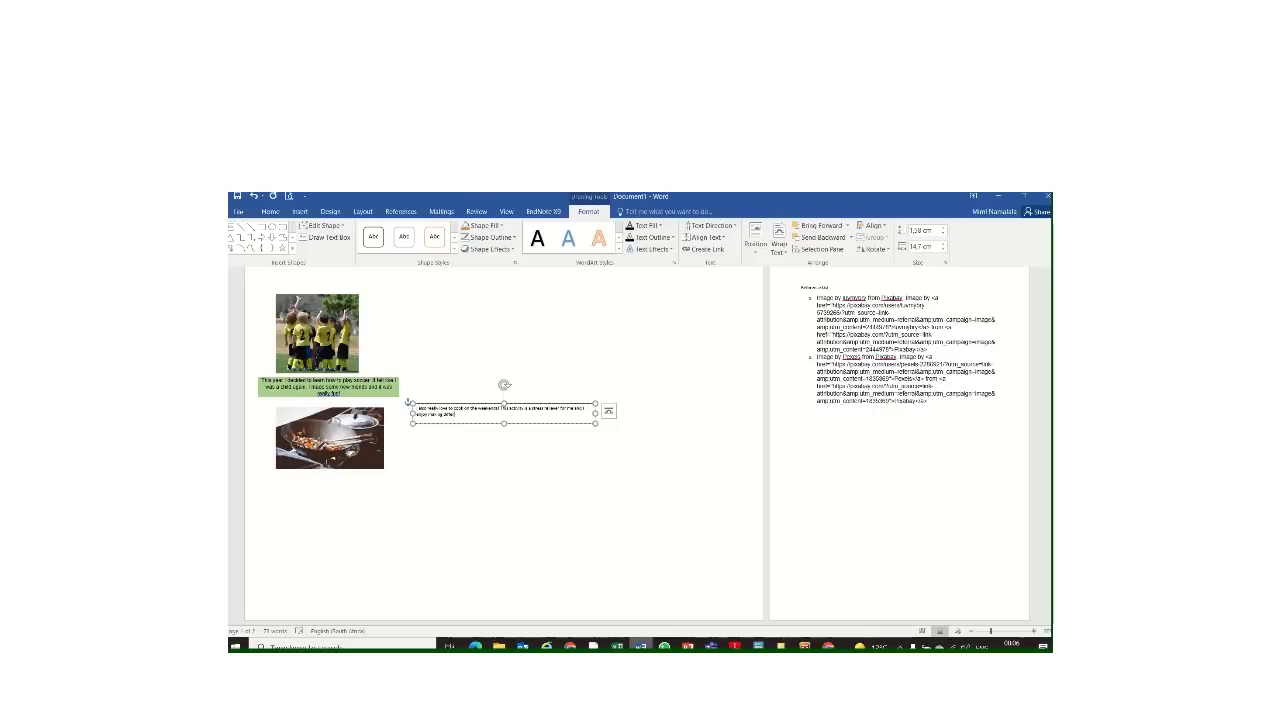
pyautogui.write(' different ideas.')
pyautogui.moveTo(596, 413); pyautogui.dragTo(419, 429)
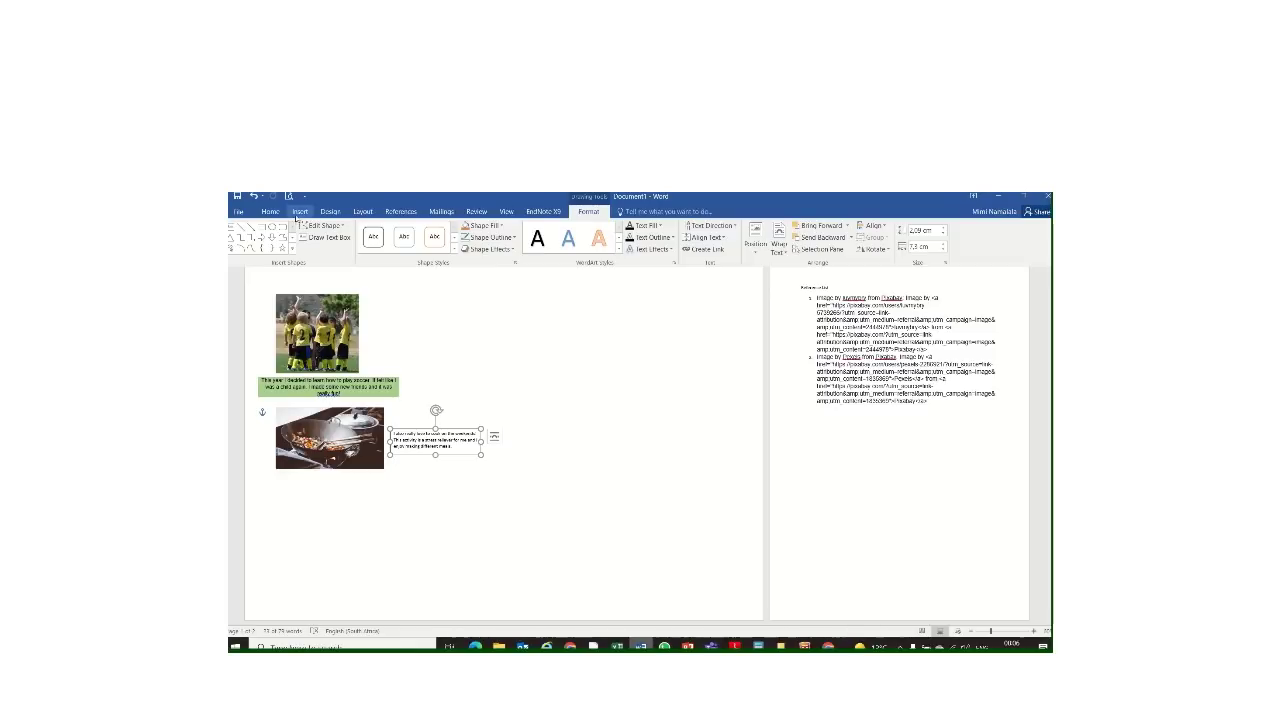
# - Fill the note box orange, set its text to 16-point Bradley Hand, and widen it
pyautogui.click(466, 228)
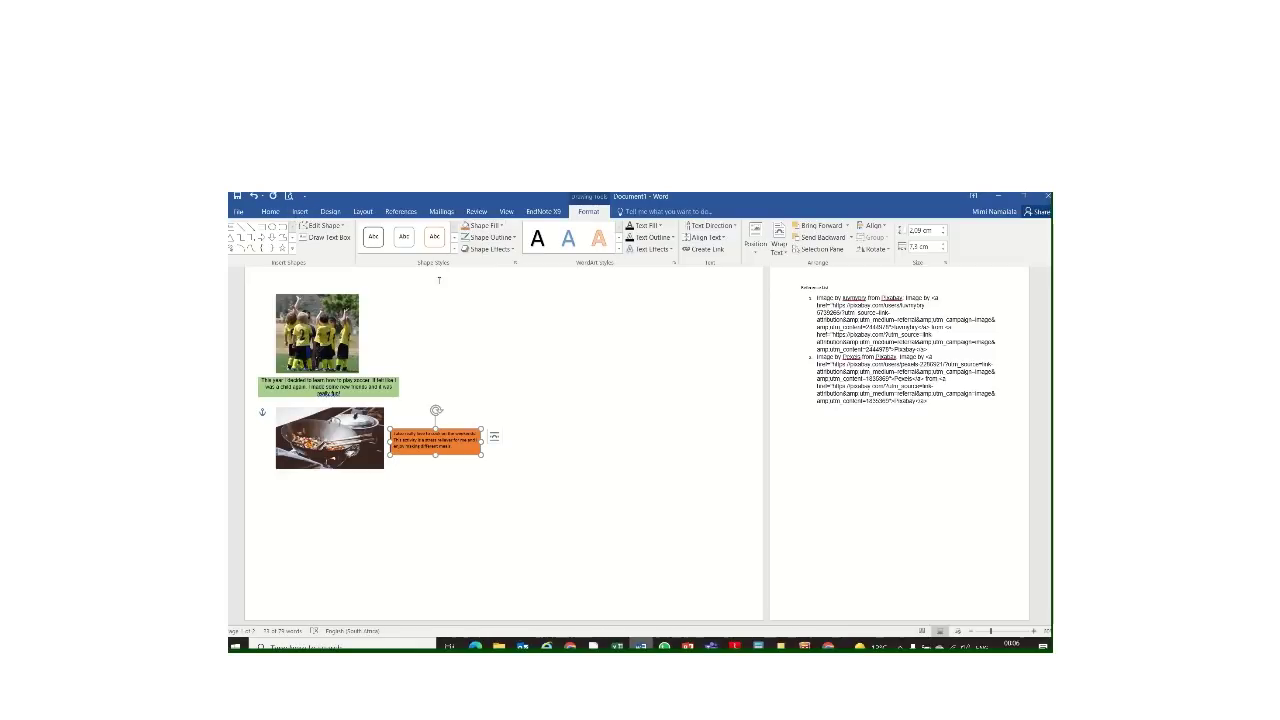
pyautogui.click(270, 211)
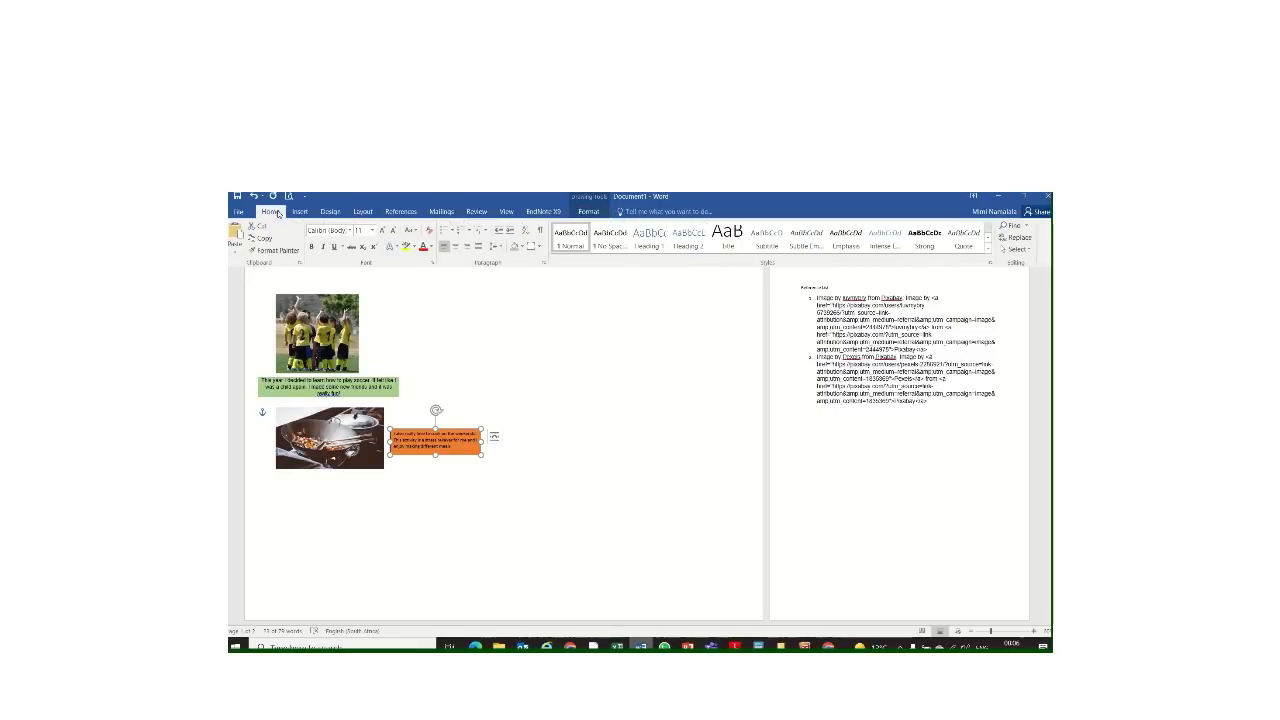
pyautogui.click(350, 231)
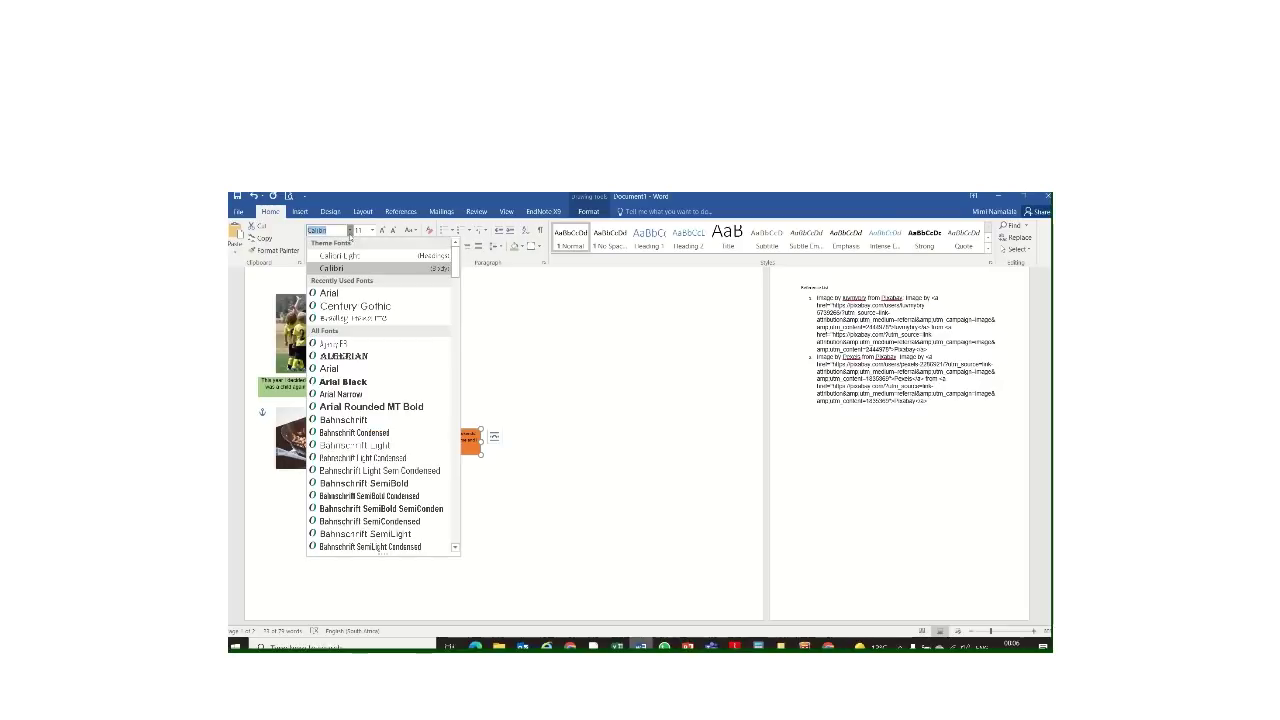
pyautogui.click(348, 319)
pyautogui.click(381, 230)
pyautogui.click(381, 230)
pyautogui.click(381, 230)
pyautogui.moveTo(480, 455); pyautogui.dragTo(515, 455)
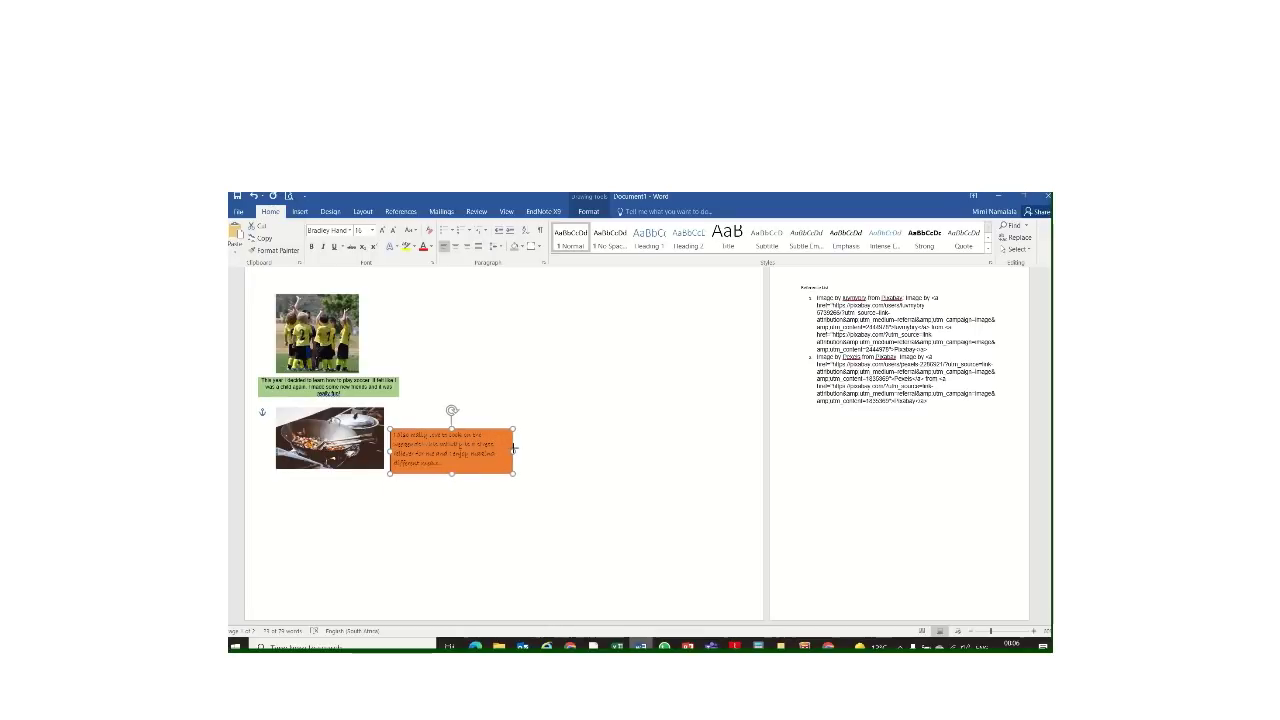
# - Switch the note's font to Century Gothic and narrow the box slightly
pyautogui.click(519, 246)
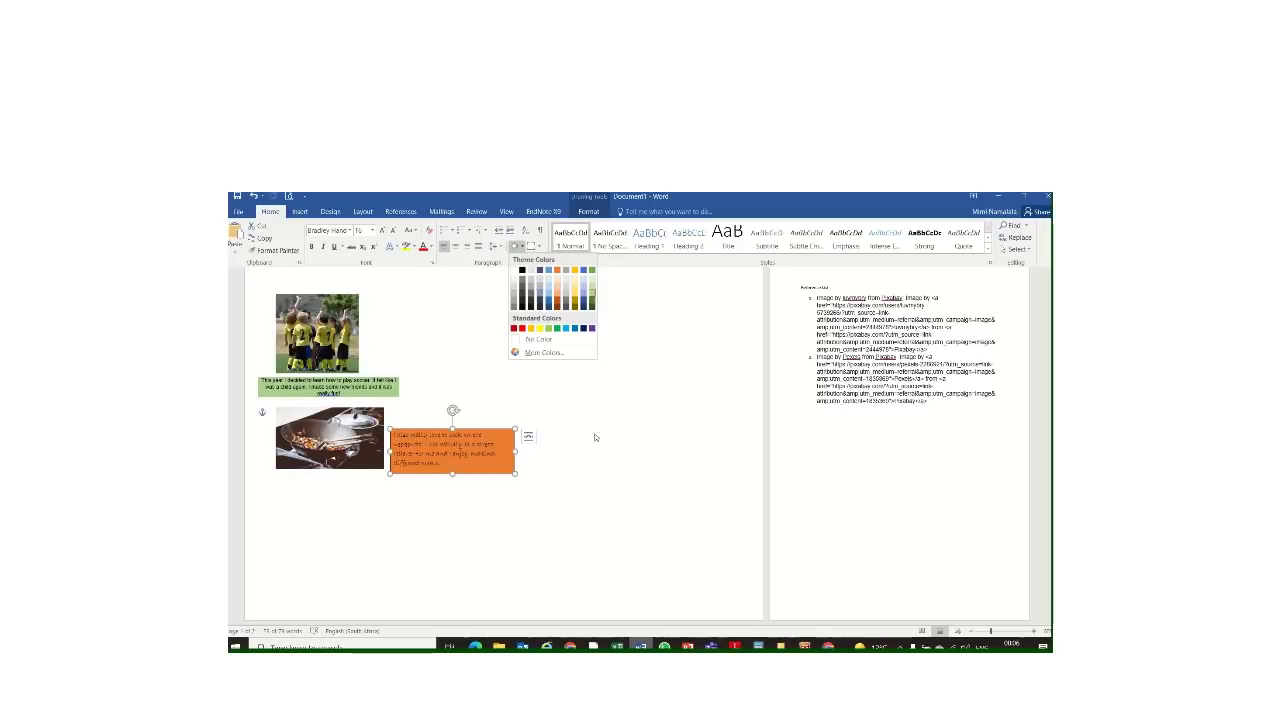
pyautogui.press('Escape')
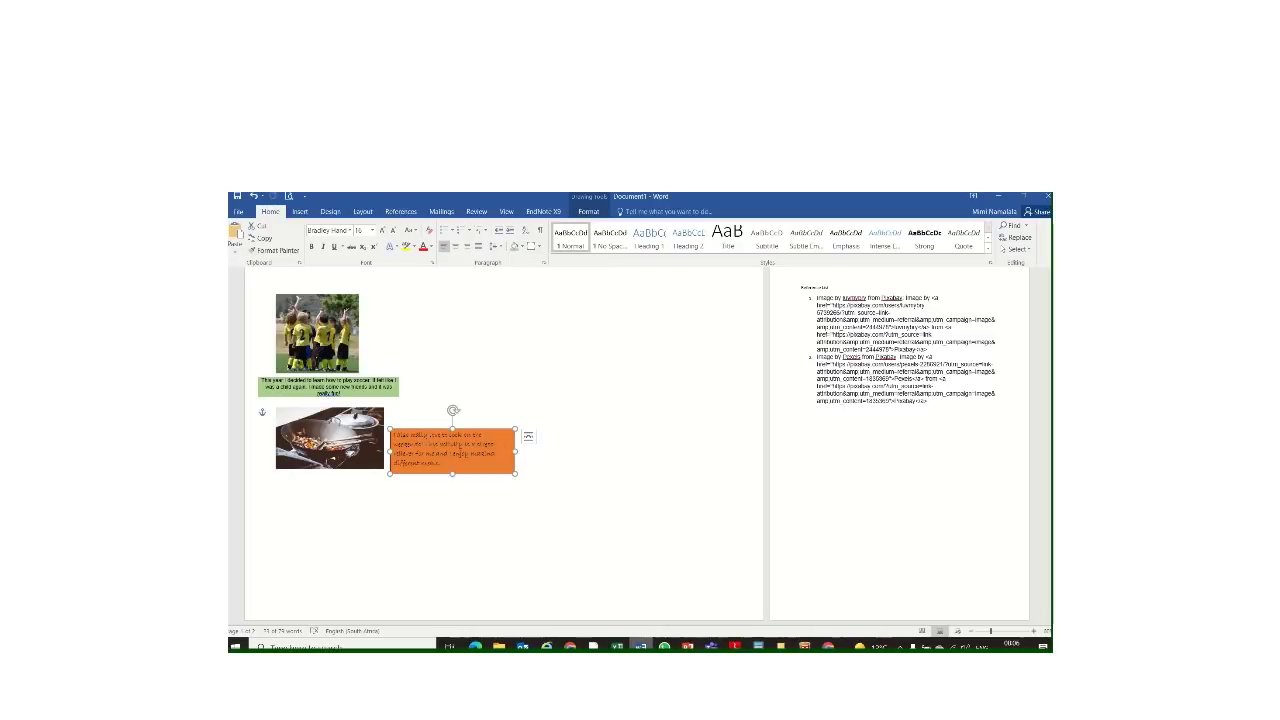
pyautogui.click(349, 230)
pyautogui.click(340, 303)
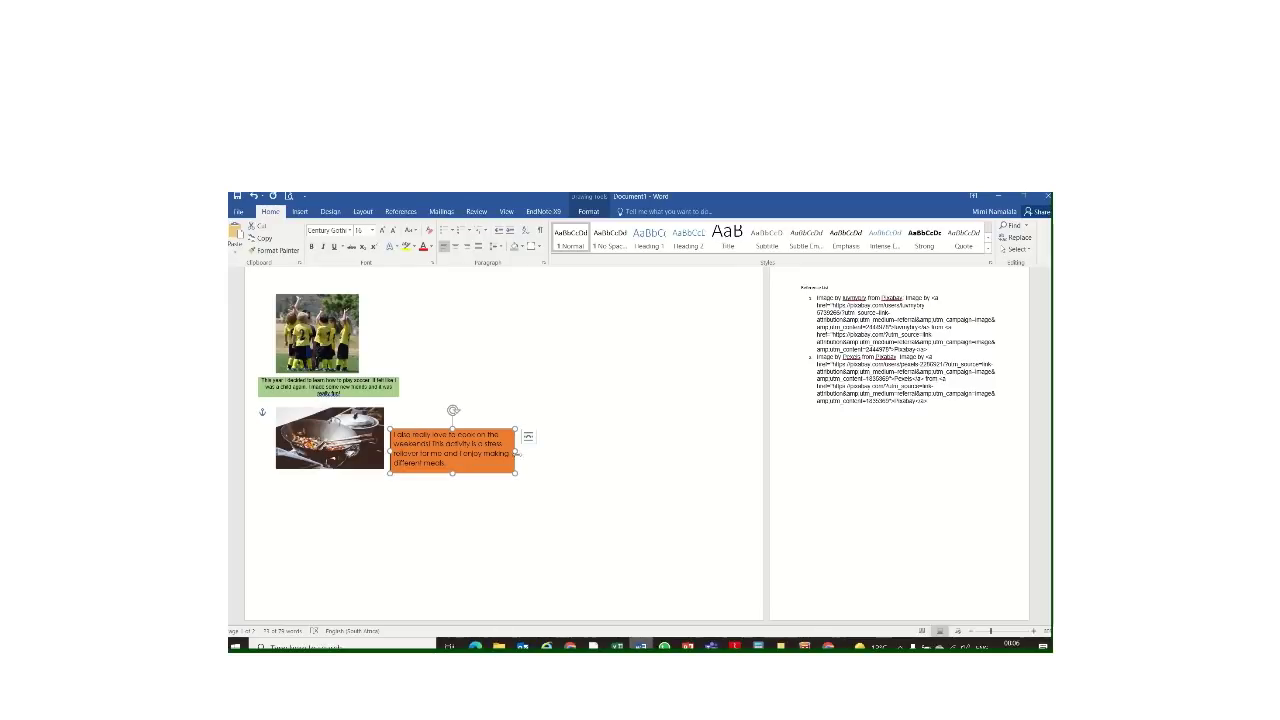
pyautogui.moveTo(516, 451); pyautogui.dragTo(497, 451)
pyautogui.click(523, 432)
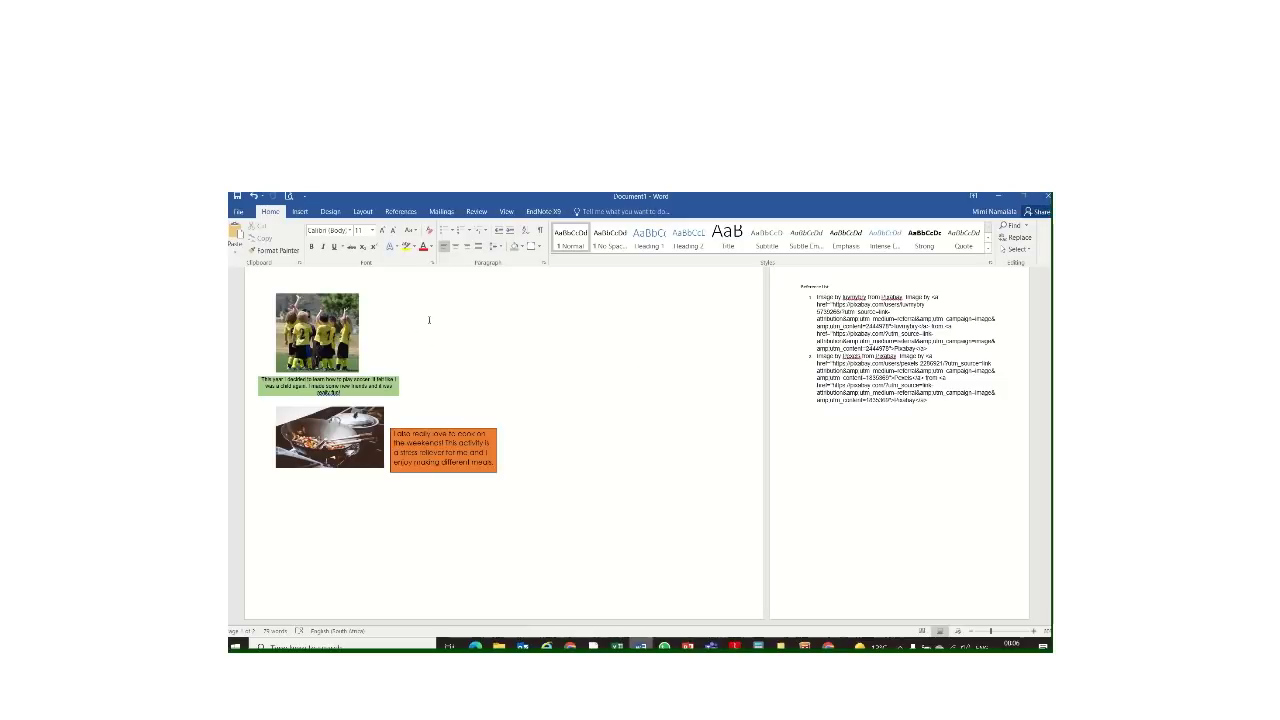
pyautogui.click(363, 437)
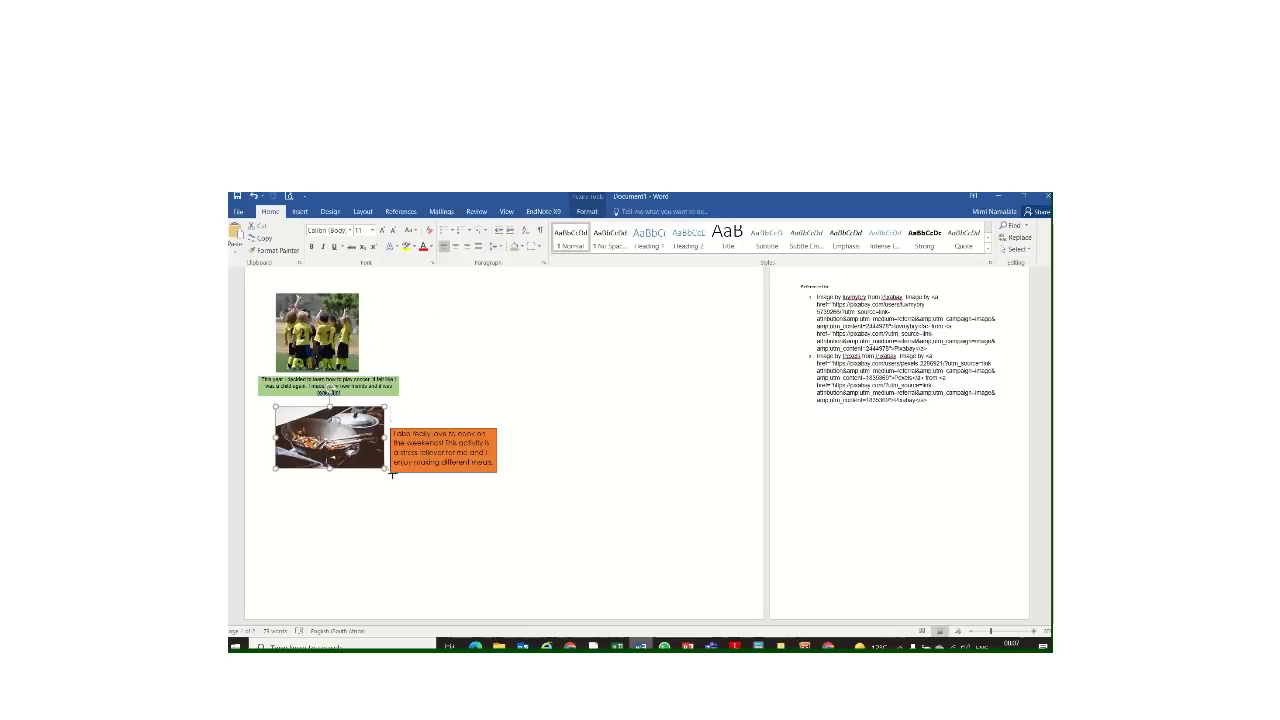
pyautogui.moveTo(391, 473); pyautogui.dragTo(533, 545)
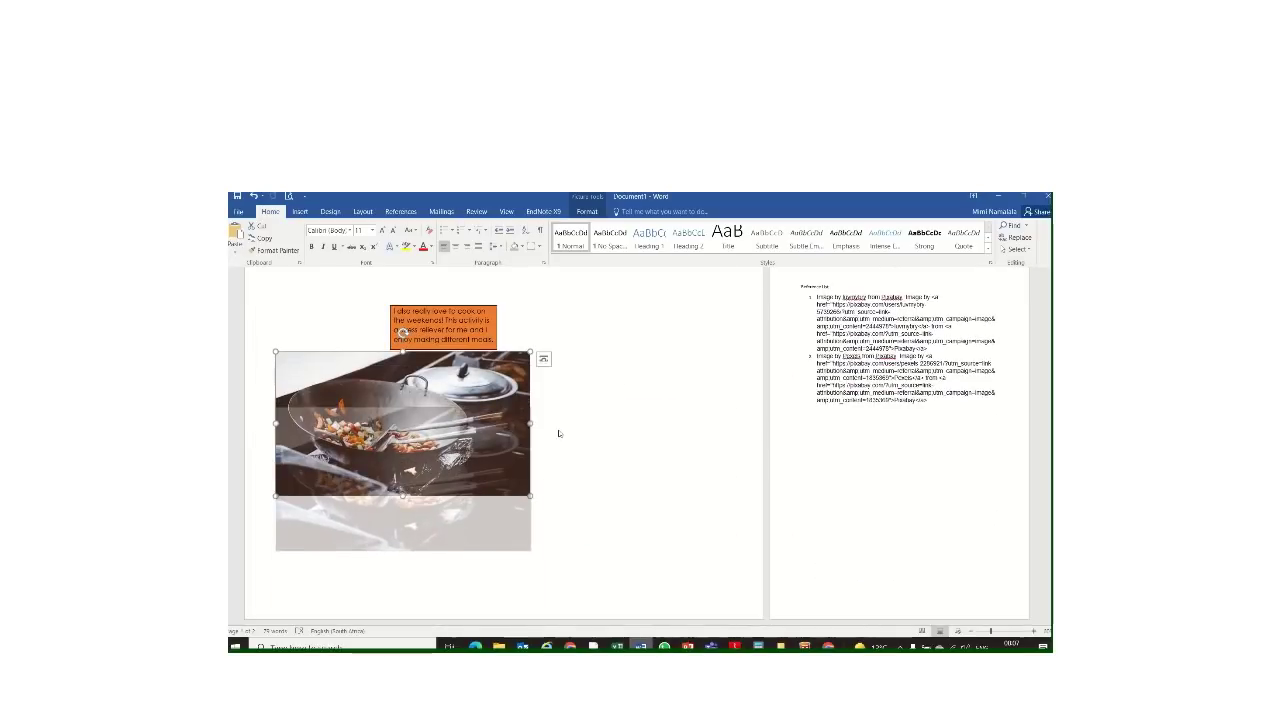
pyautogui.hotkey('ctrl', 'z')
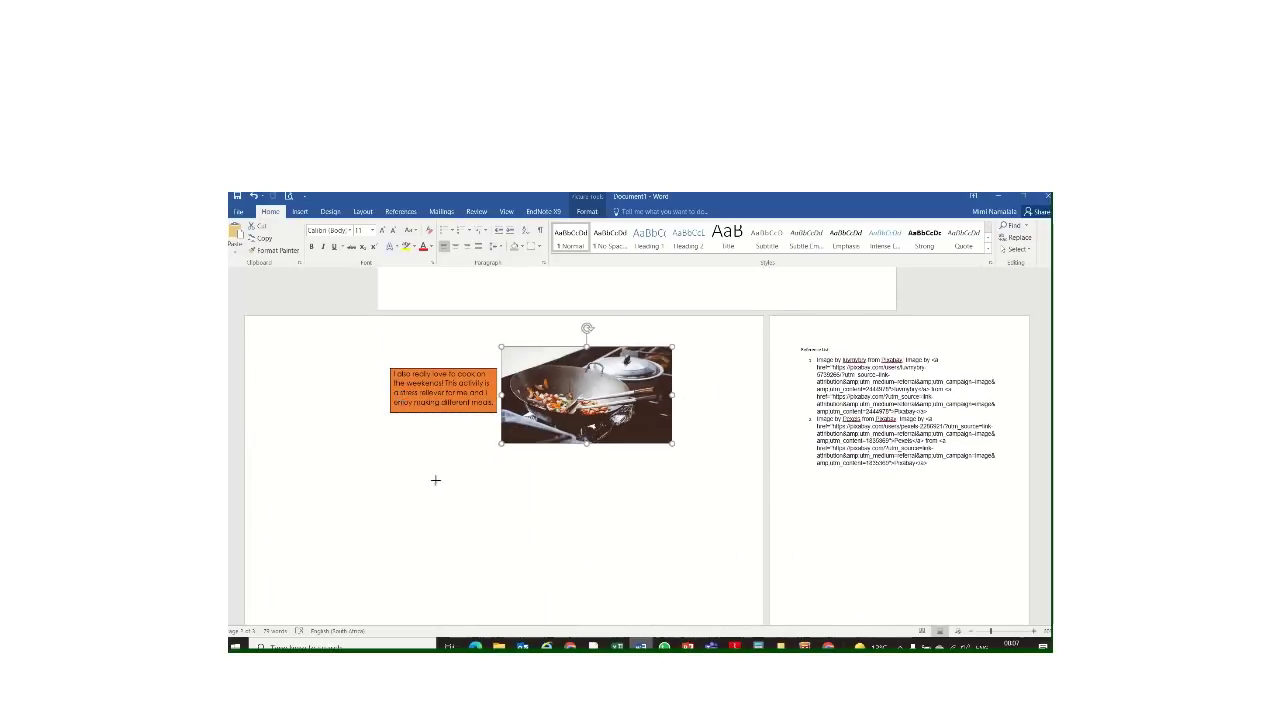
pyautogui.hotkey('ctrl', 'z')
pyautogui.hotkey('ctrl', 'z')
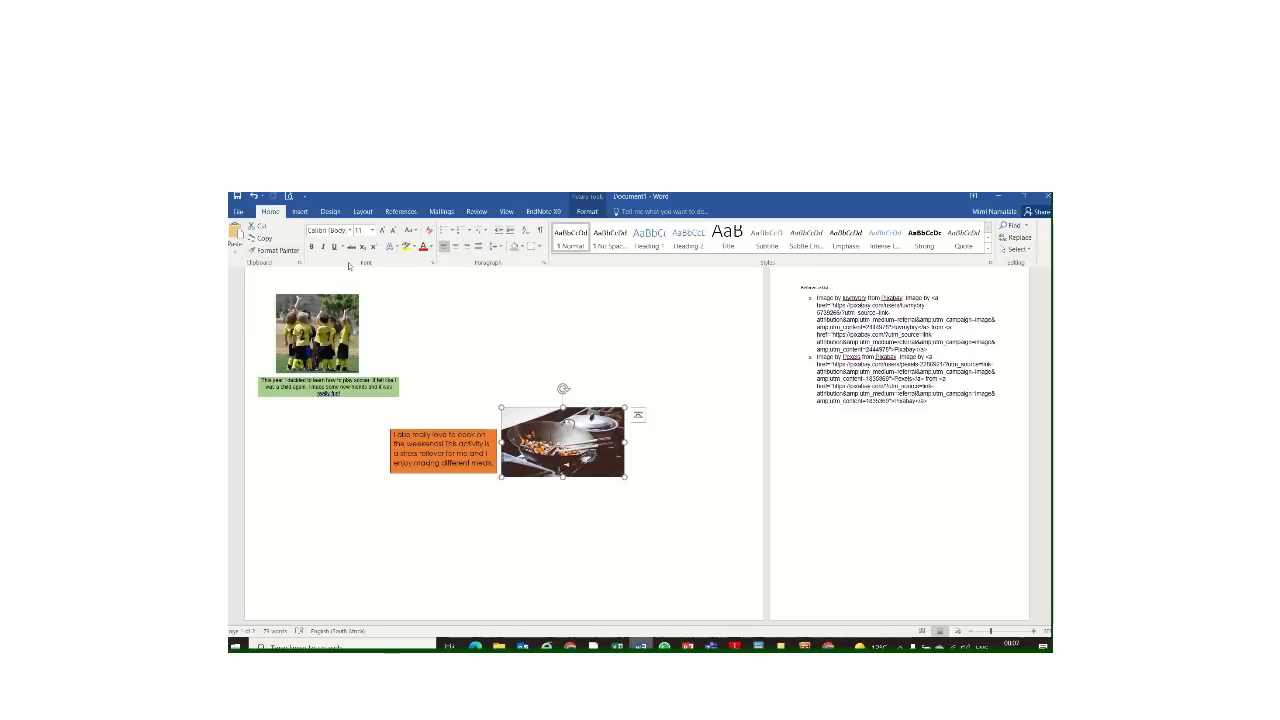
pyautogui.click(254, 197)
pyautogui.click(254, 197)
pyautogui.click(254, 197)
pyautogui.click(254, 197)
pyautogui.click(598, 396)
pyautogui.scroll(-1, 644, 500)
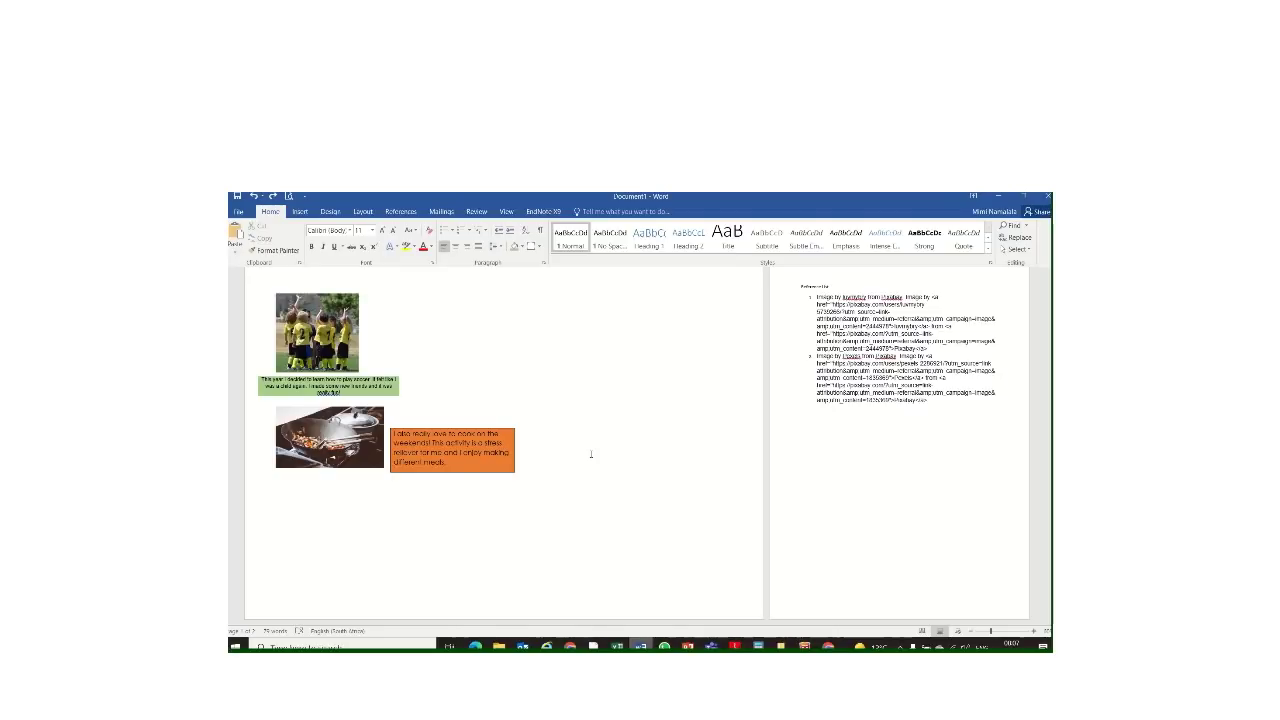
# - Search Google for 'strength poem' in Chrome and show the image results
pyautogui.moveTo(603, 634)
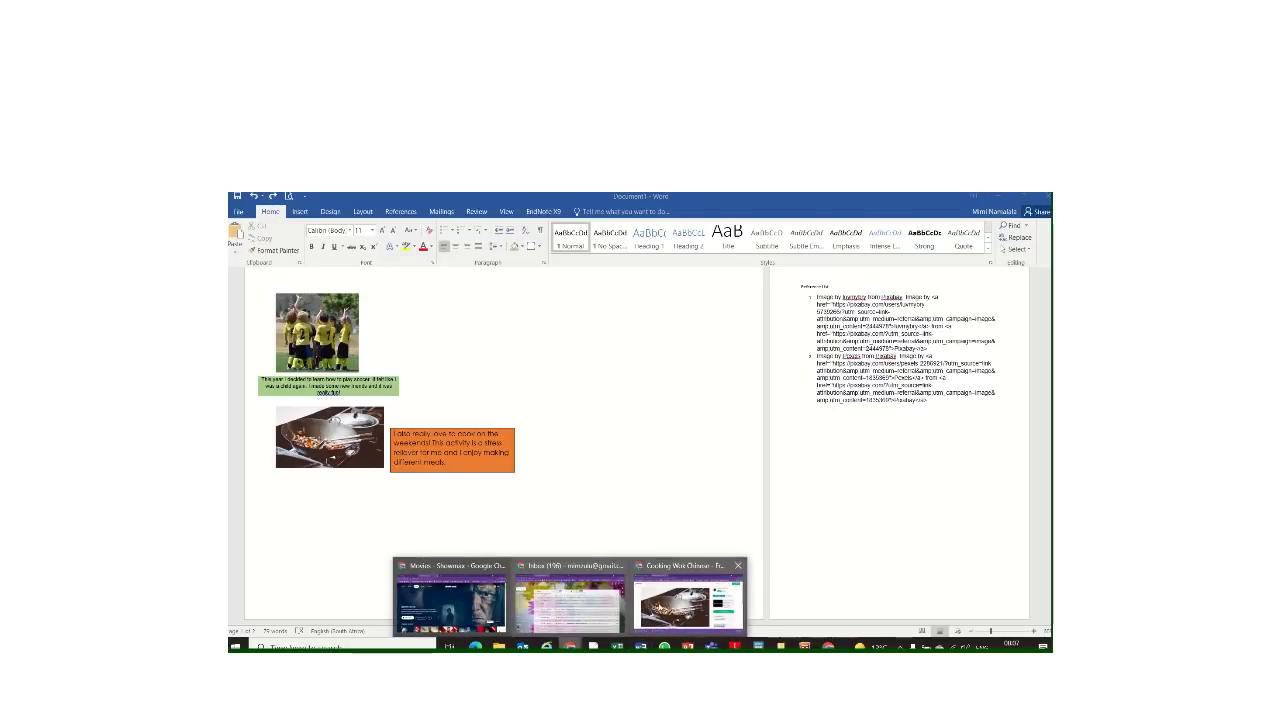
pyautogui.click(686, 600)
pyautogui.click(452, 216)
pyautogui.write('strength poem')
pyautogui.press('Return')
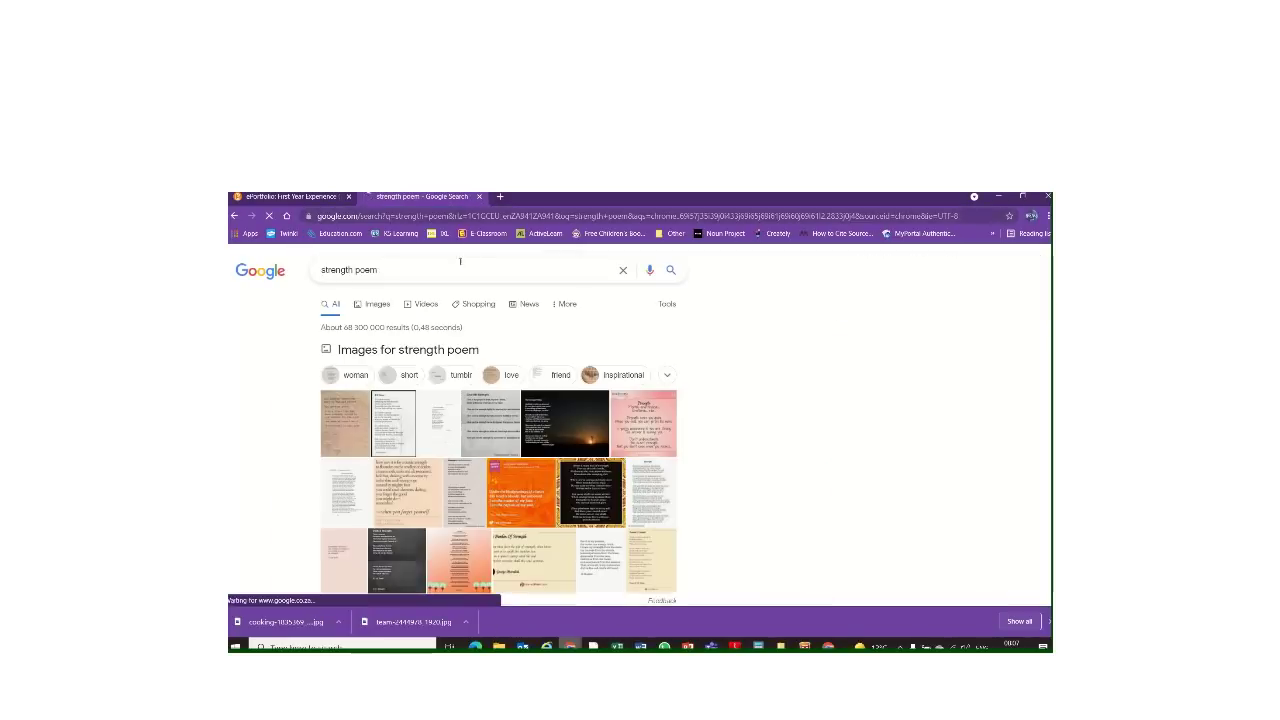
pyautogui.click(368, 303)
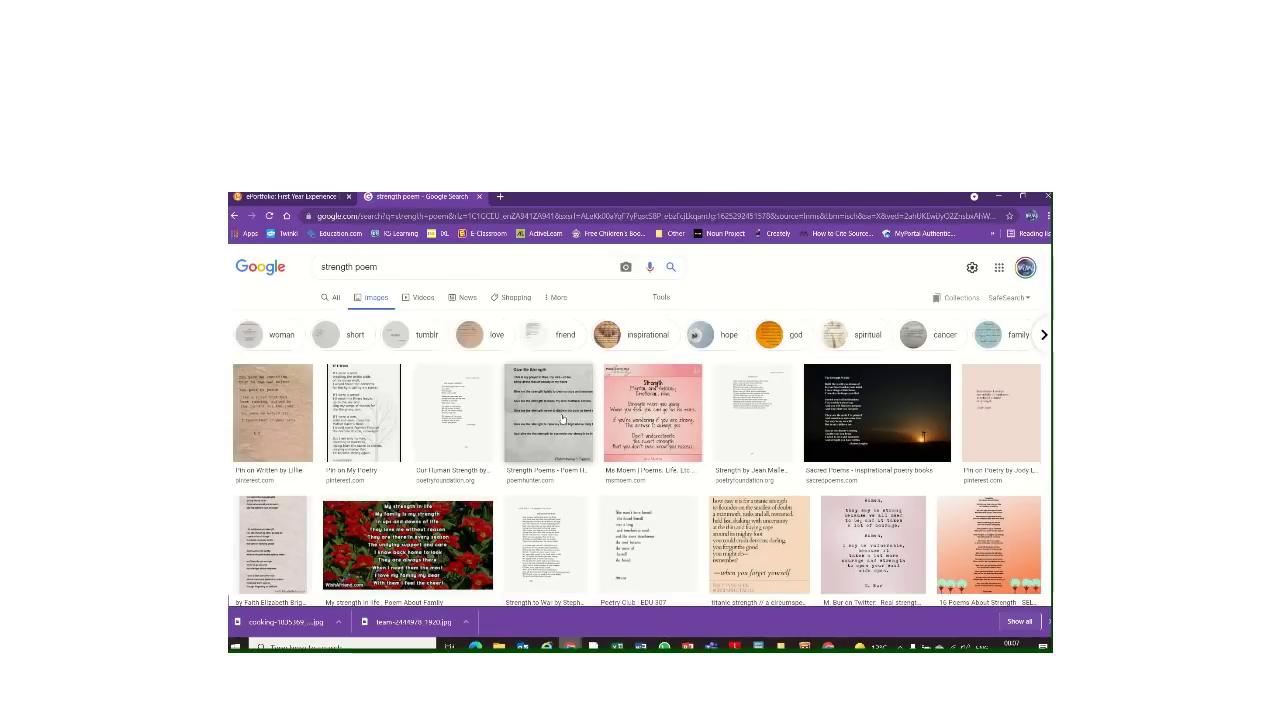
# - Copy one of the strength poem images and return to the Word document
pyautogui.click(999, 414)
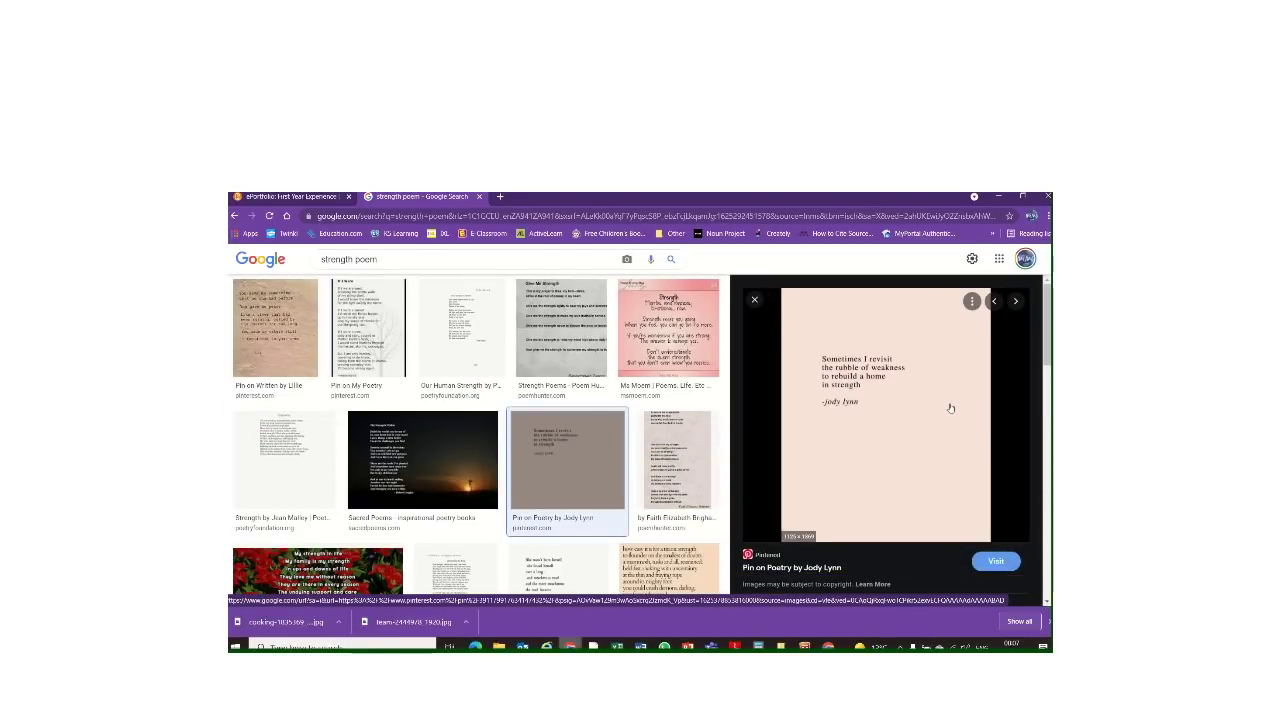
pyautogui.rightClick(850, 378)
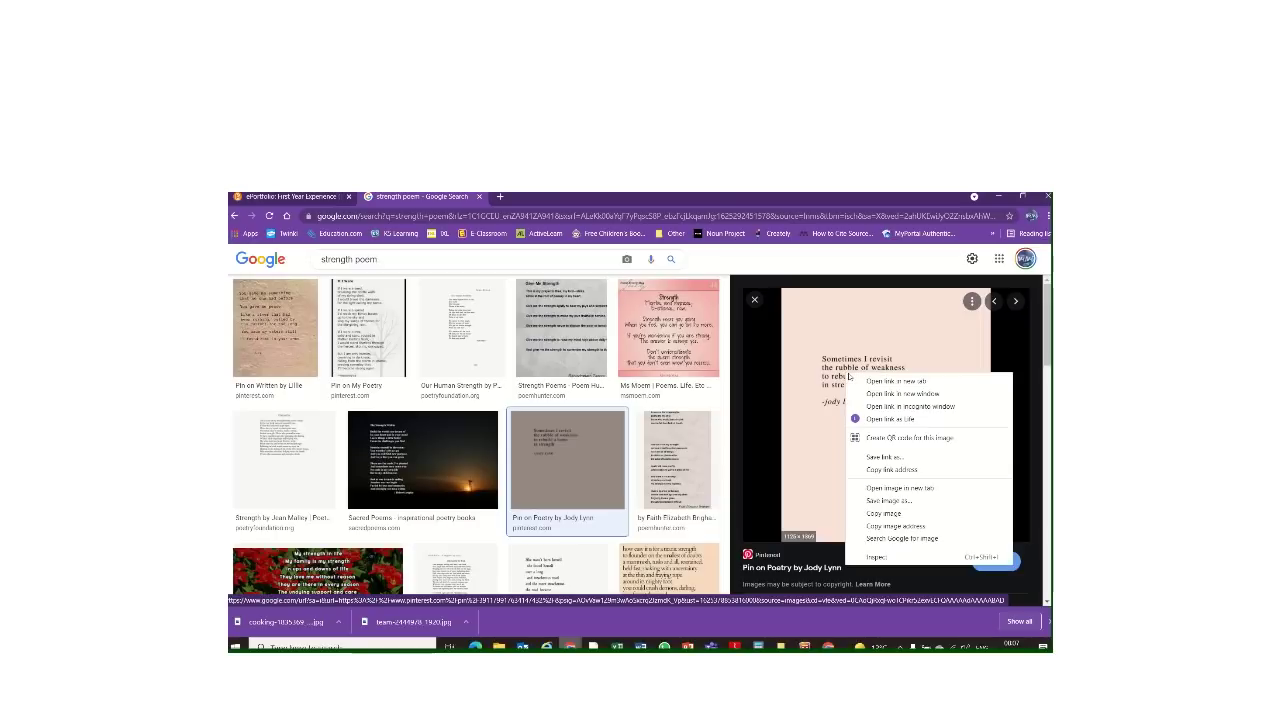
pyautogui.click(885, 512)
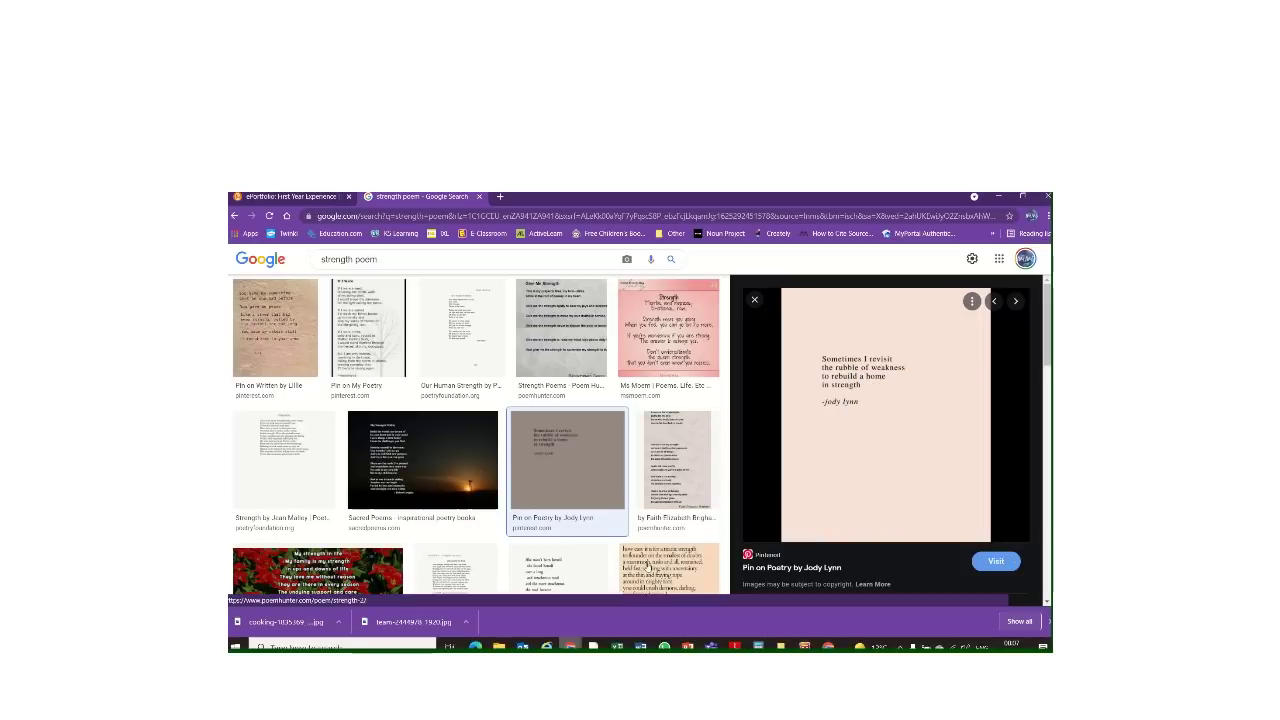
pyautogui.click(641, 646)
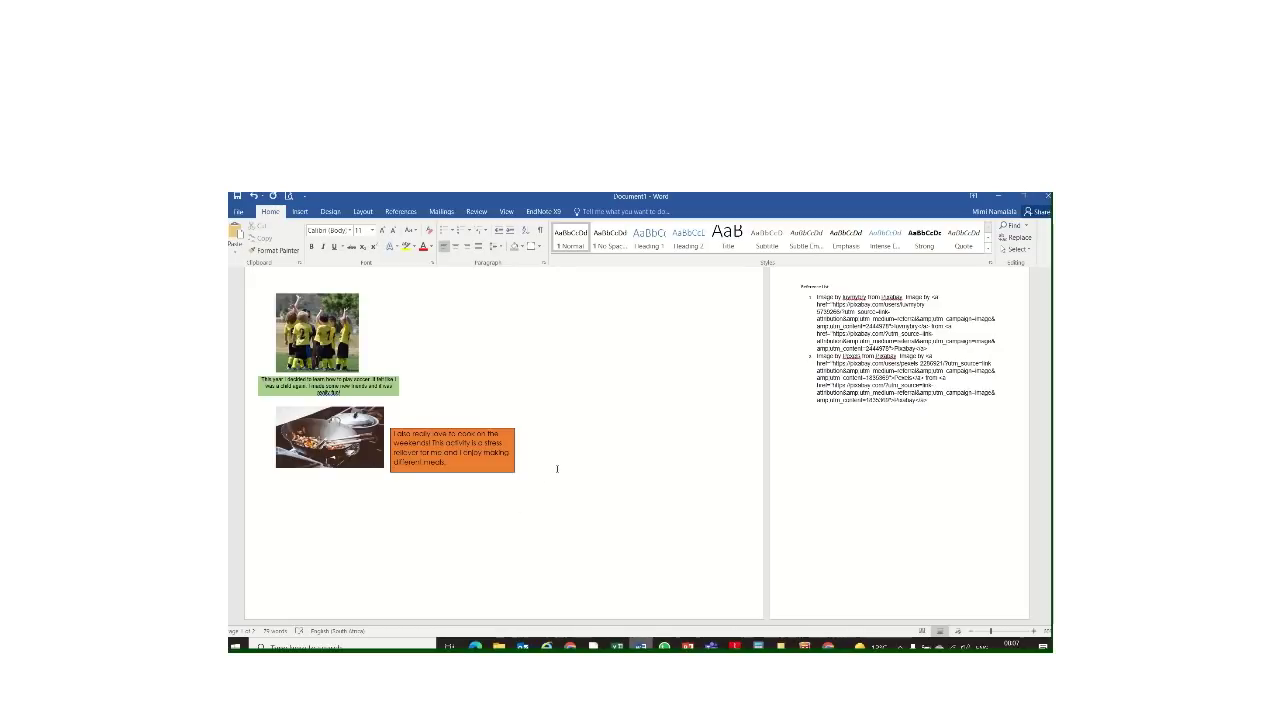
# - Paste the pink poem image below the wok photo and resize it
pyautogui.hotkey('ctrl', 'v')
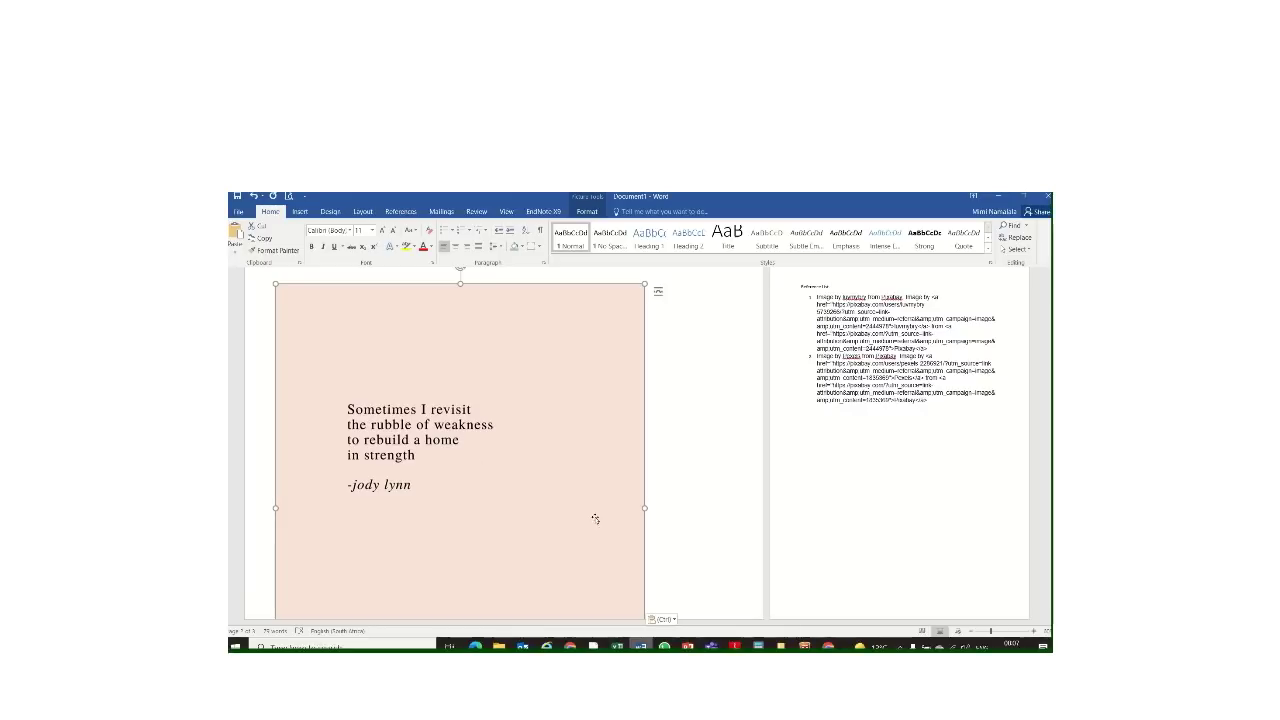
pyautogui.moveTo(643, 284); pyautogui.dragTo(366, 429)
pyautogui.moveTo(522, 588); pyautogui.dragTo(341, 365)
pyautogui.scroll(5, 340, 400)
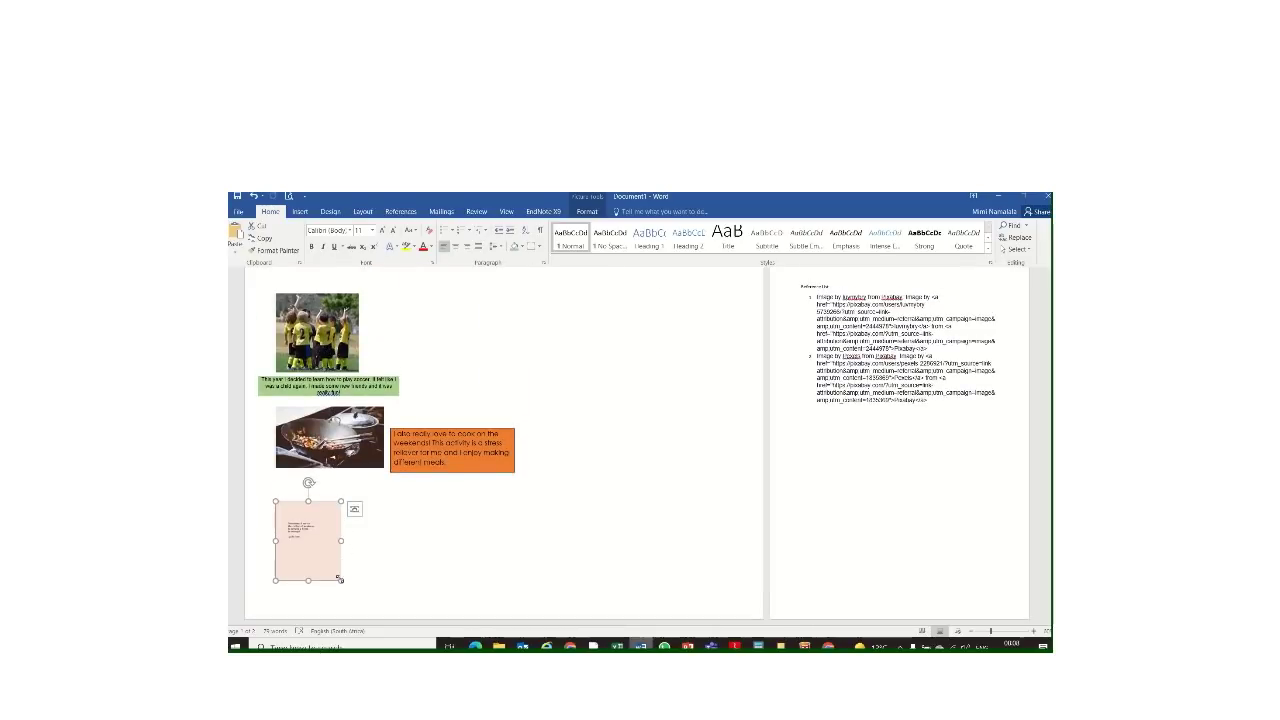
pyautogui.moveTo(340, 579); pyautogui.dragTo(400, 543)
pyautogui.moveTo(407, 443); pyautogui.dragTo(476, 527)
# - Crop the poem image on all sides down to just its quote card
pyautogui.doubleClick(377, 416)
pyautogui.click(930, 236)
pyautogui.moveTo(475, 405); pyautogui.dragTo(398, 405)
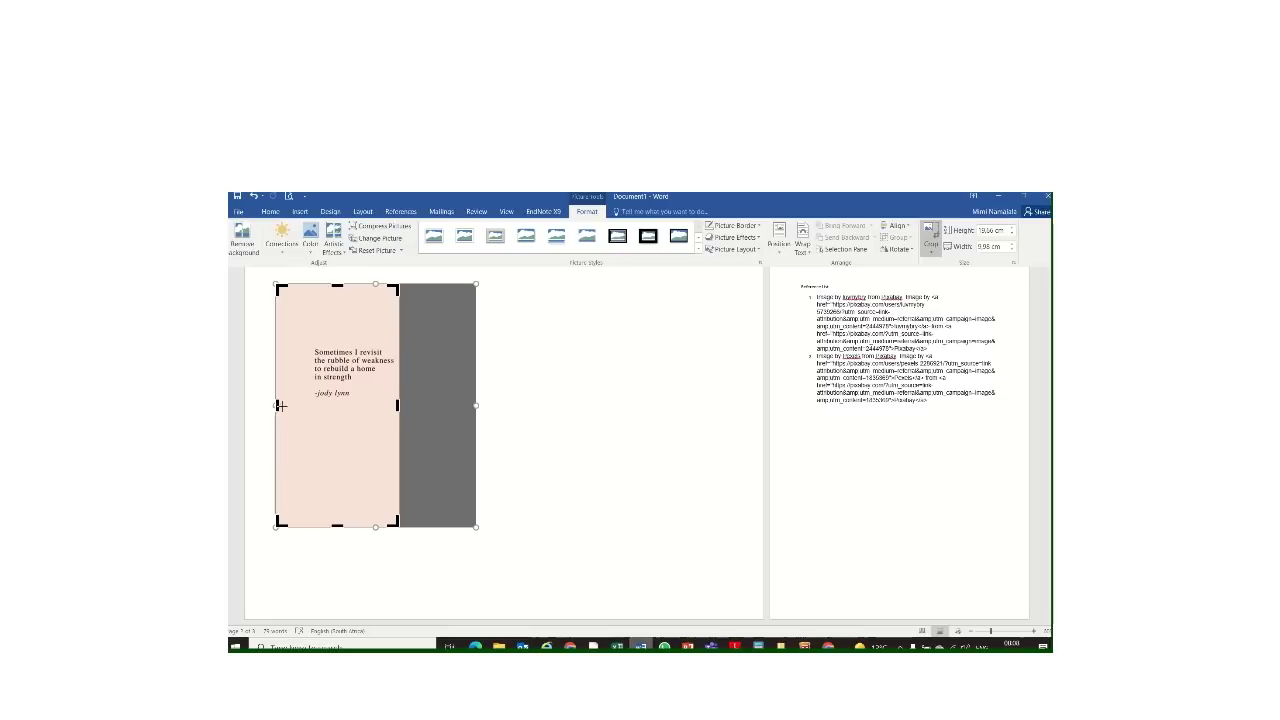
pyautogui.moveTo(280, 405); pyautogui.dragTo(308, 405)
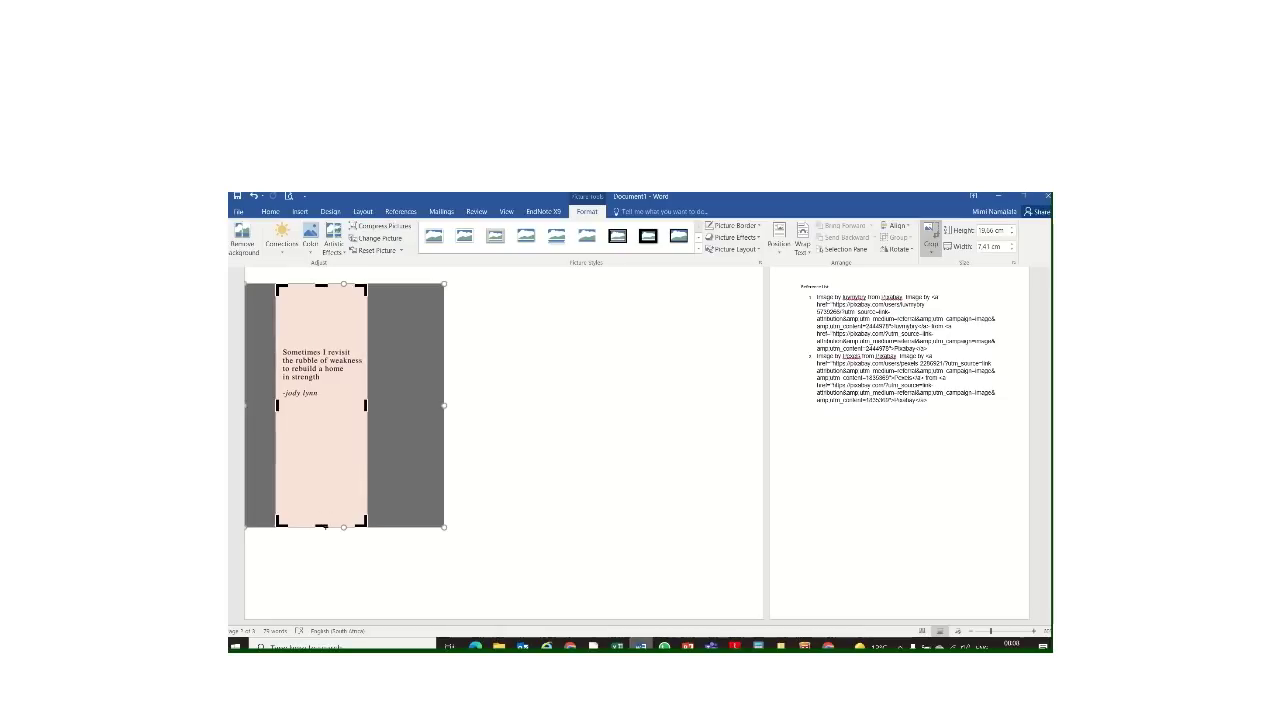
pyautogui.moveTo(321, 523); pyautogui.dragTo(323, 402)
pyautogui.moveTo(321, 286); pyautogui.dragTo(323, 344)
pyautogui.click(930, 237)
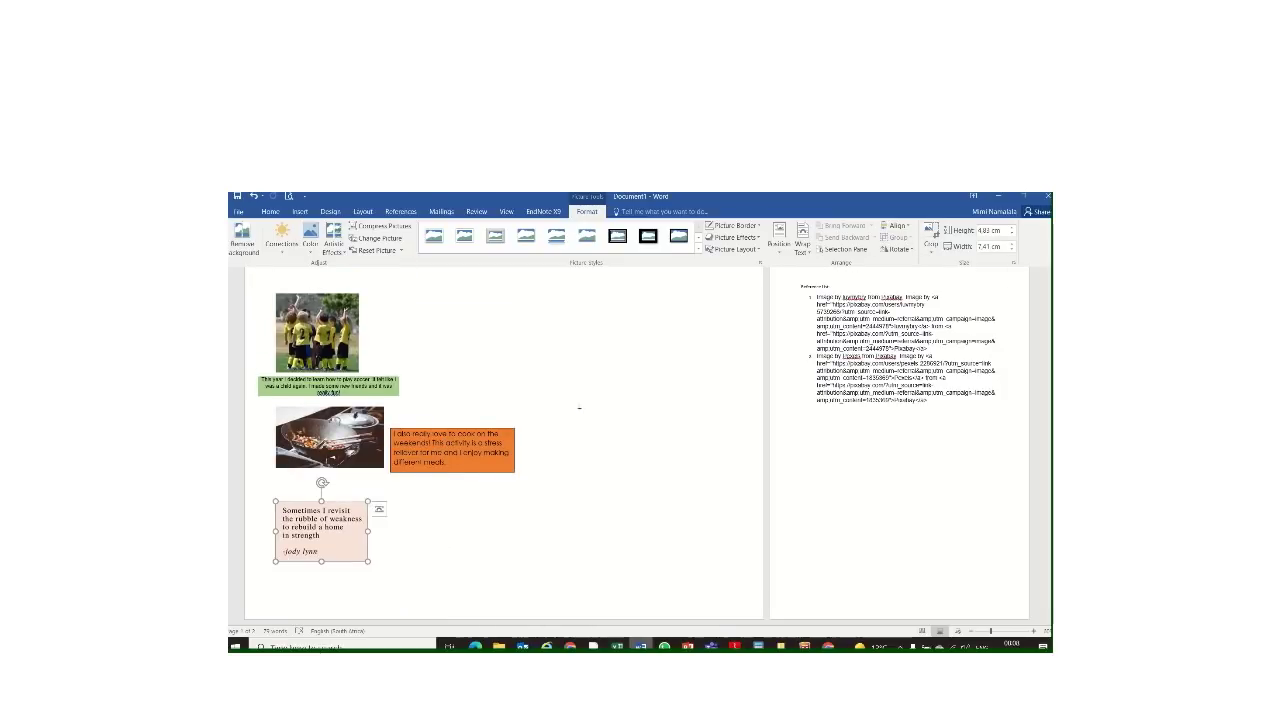
pyautogui.moveTo(367, 560); pyautogui.dragTo(408, 586)
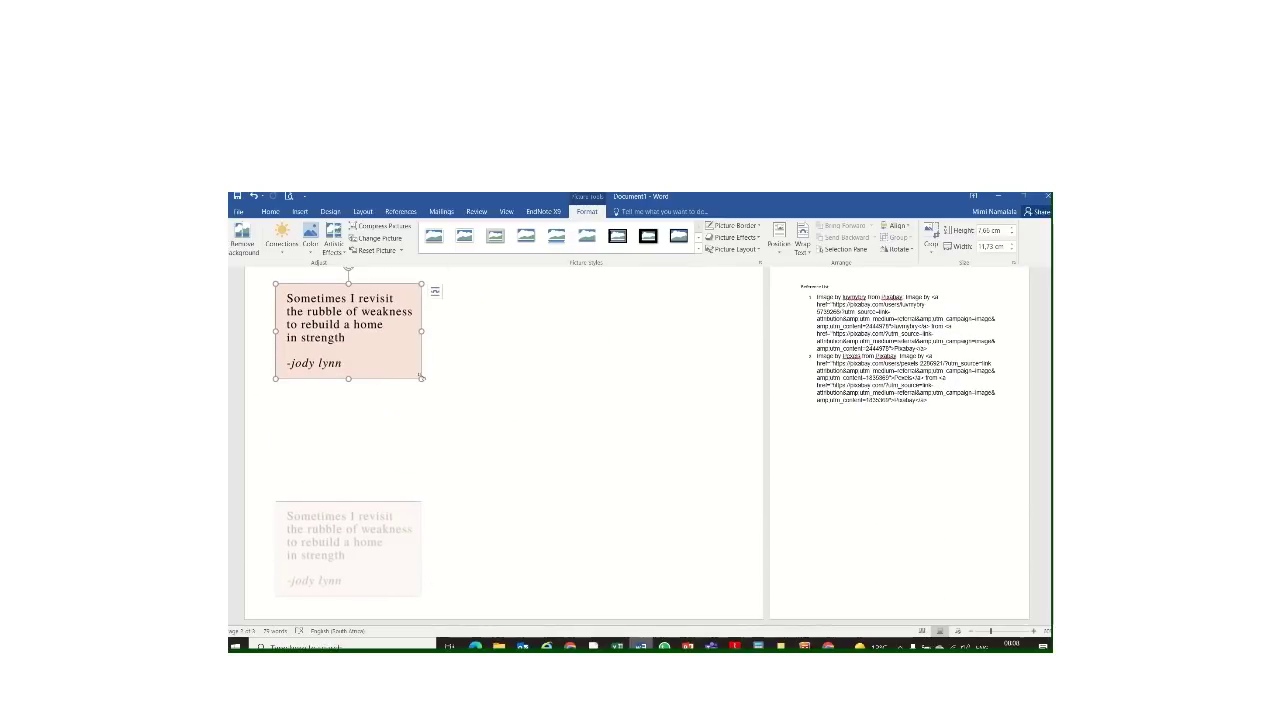
pyautogui.hotkey('ctrl', 'z')
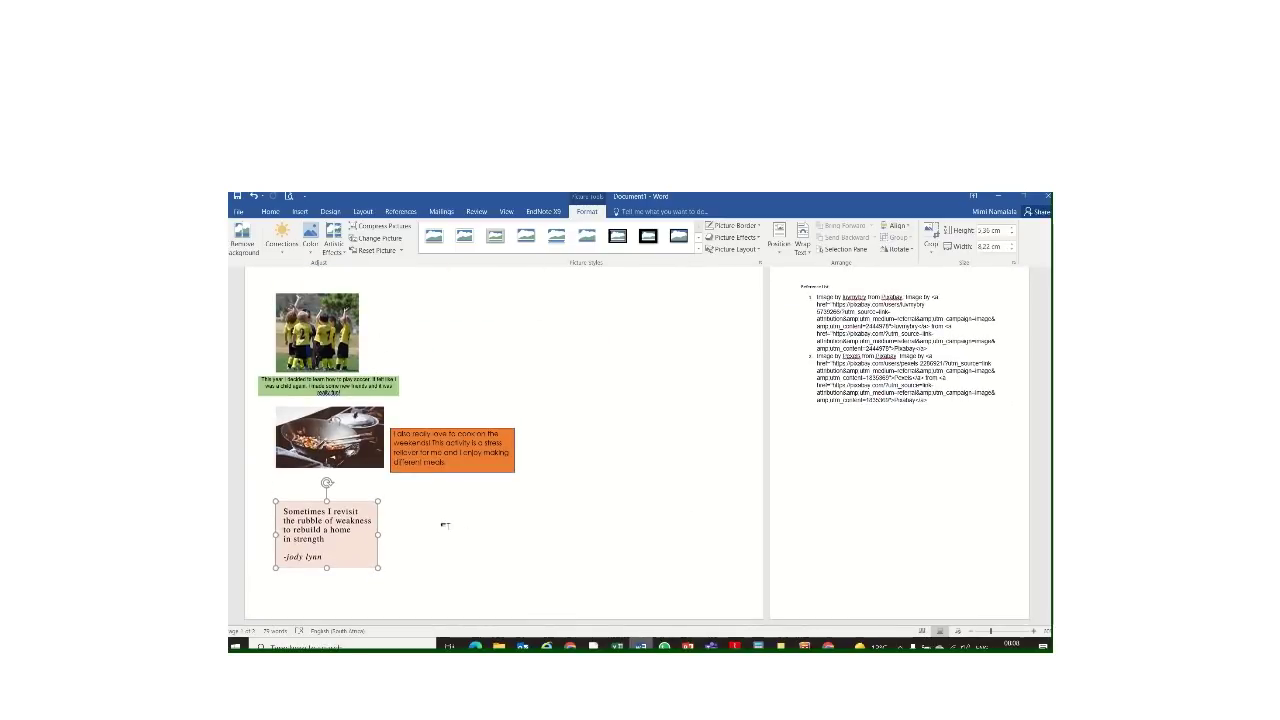
# - Add a new reference-list entry reading 'Poem by' followed by the poet's name
pyautogui.click(460, 522)
pyautogui.click(946, 404)
pyautogui.press('Return')
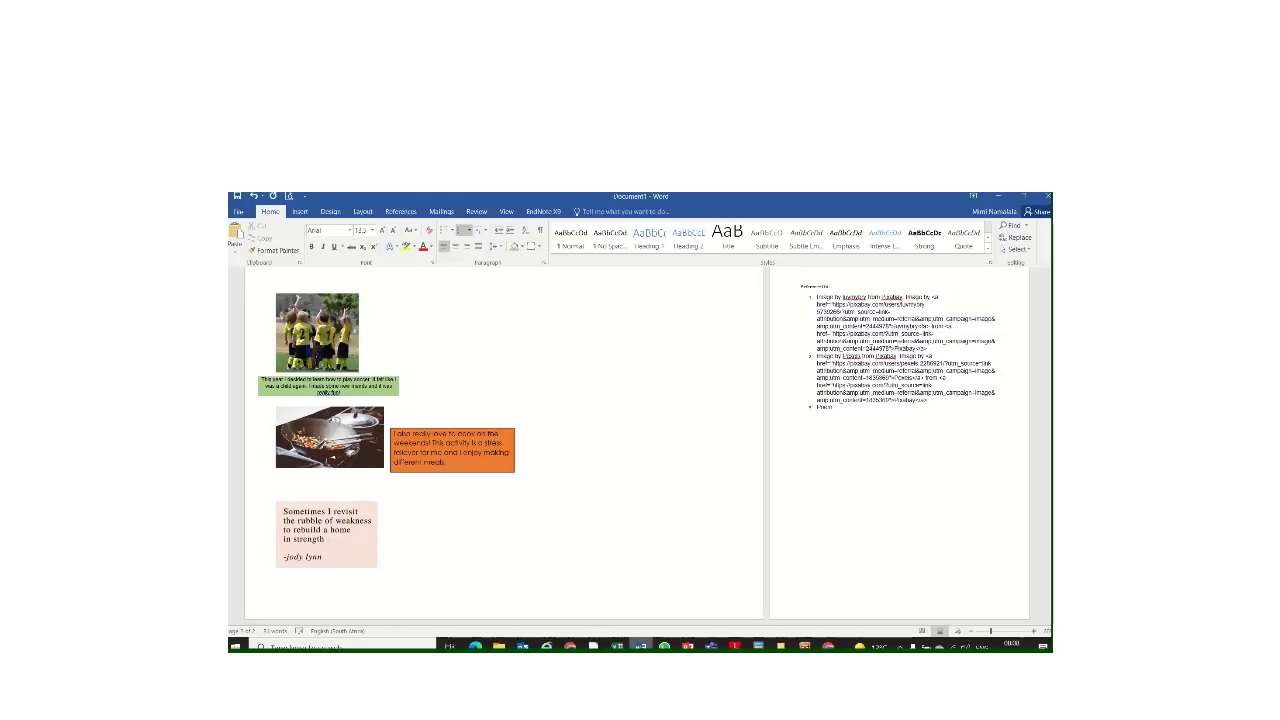
pyautogui.write('Poem by Jody lynn')
# - Open the poem's Pinterest pin 'The Rebuilding', copy its web address, and return to Word
pyautogui.moveTo(570, 646)
pyautogui.click(690, 600)
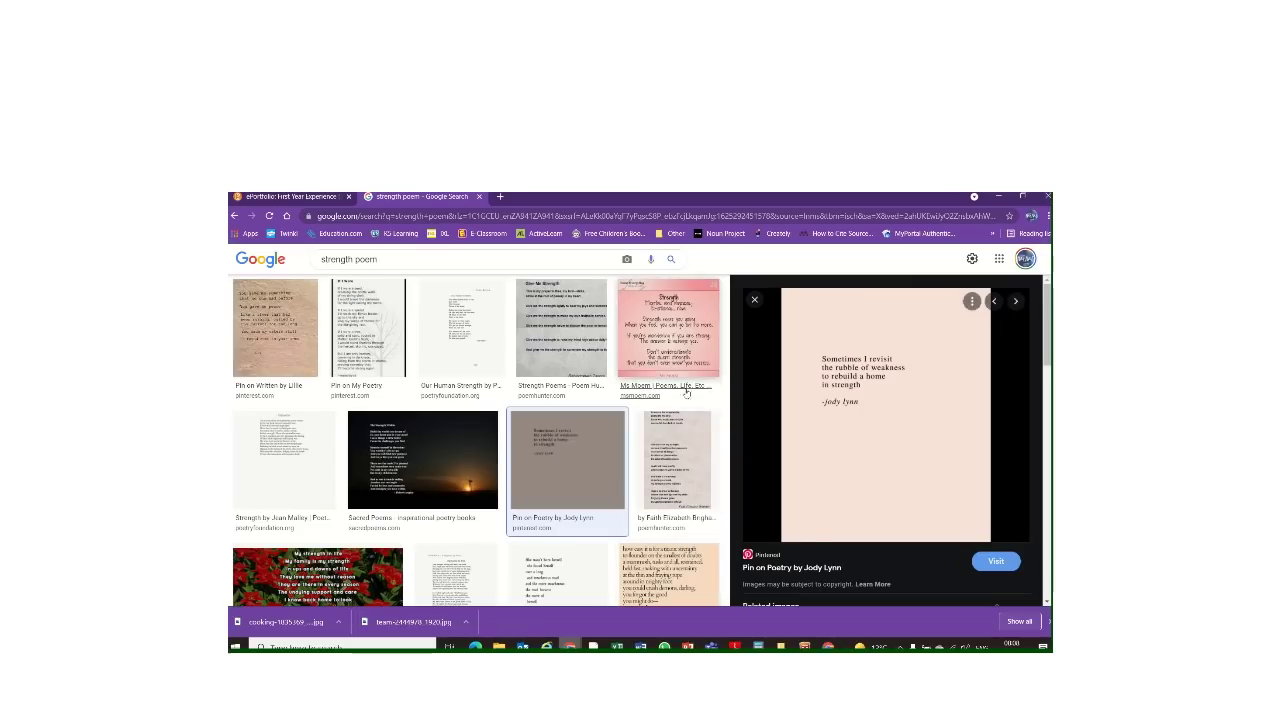
pyautogui.click(854, 413)
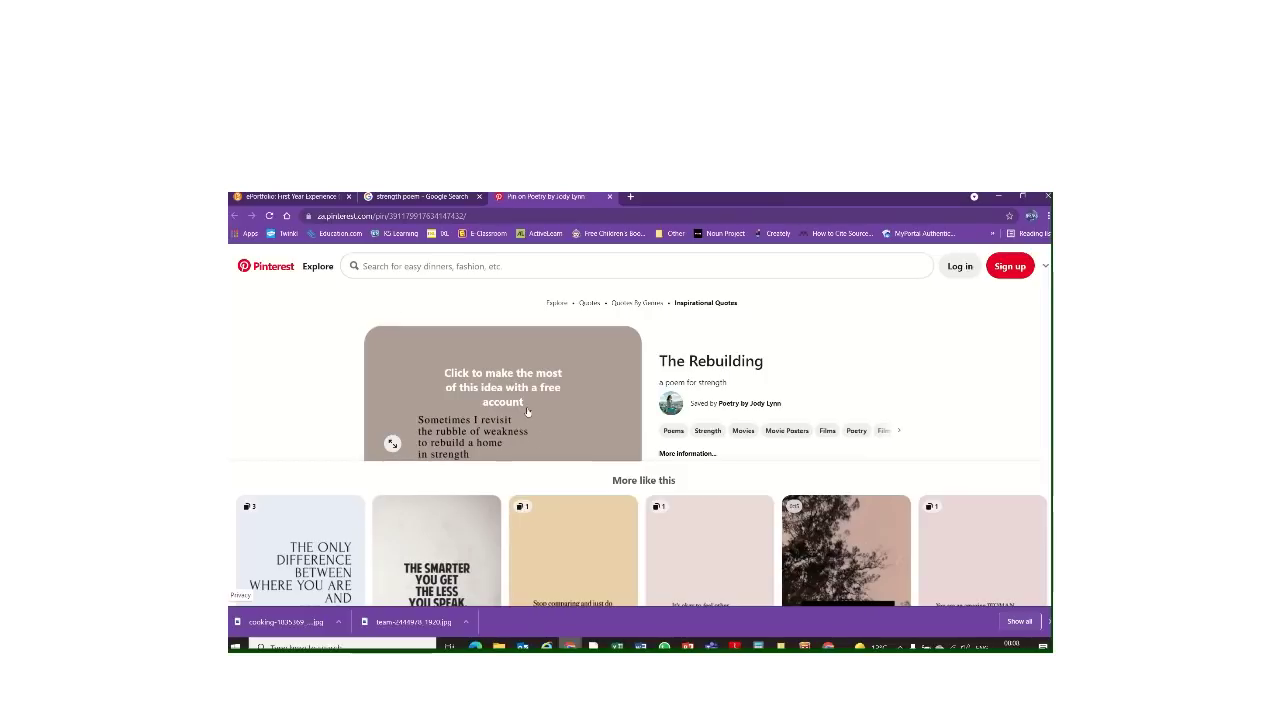
pyautogui.click(390, 217)
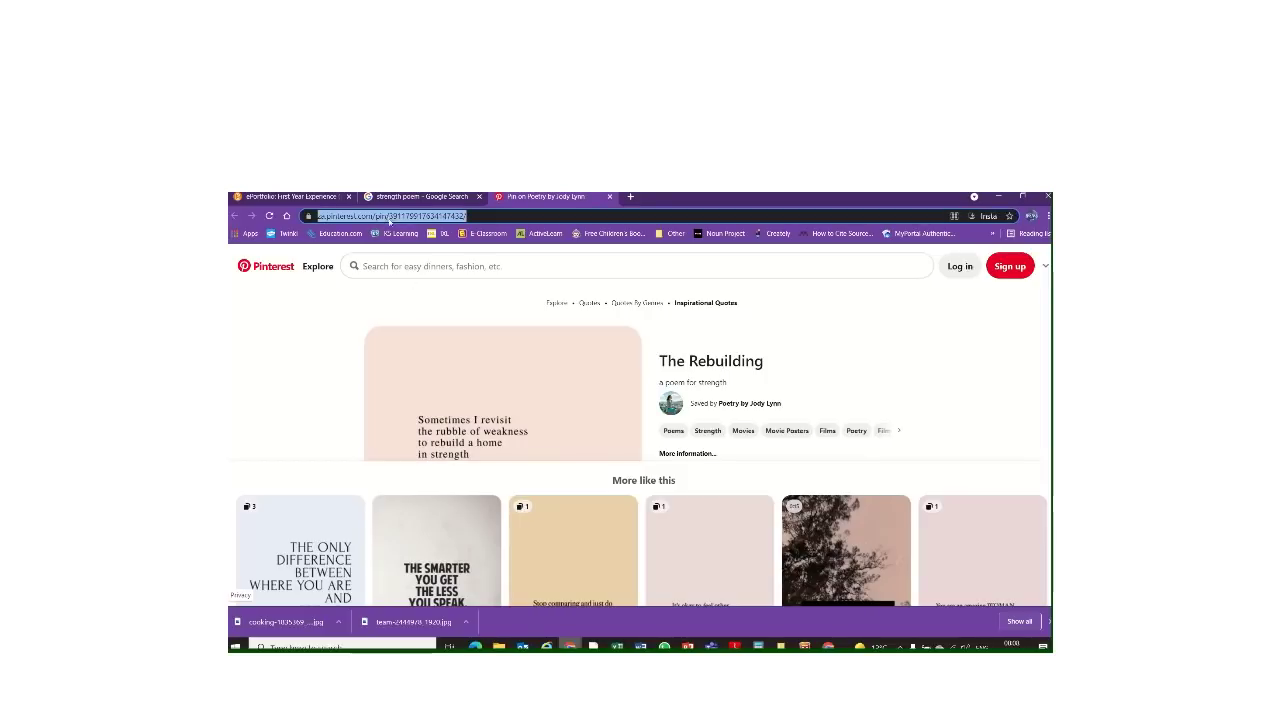
pyautogui.click(570, 645)
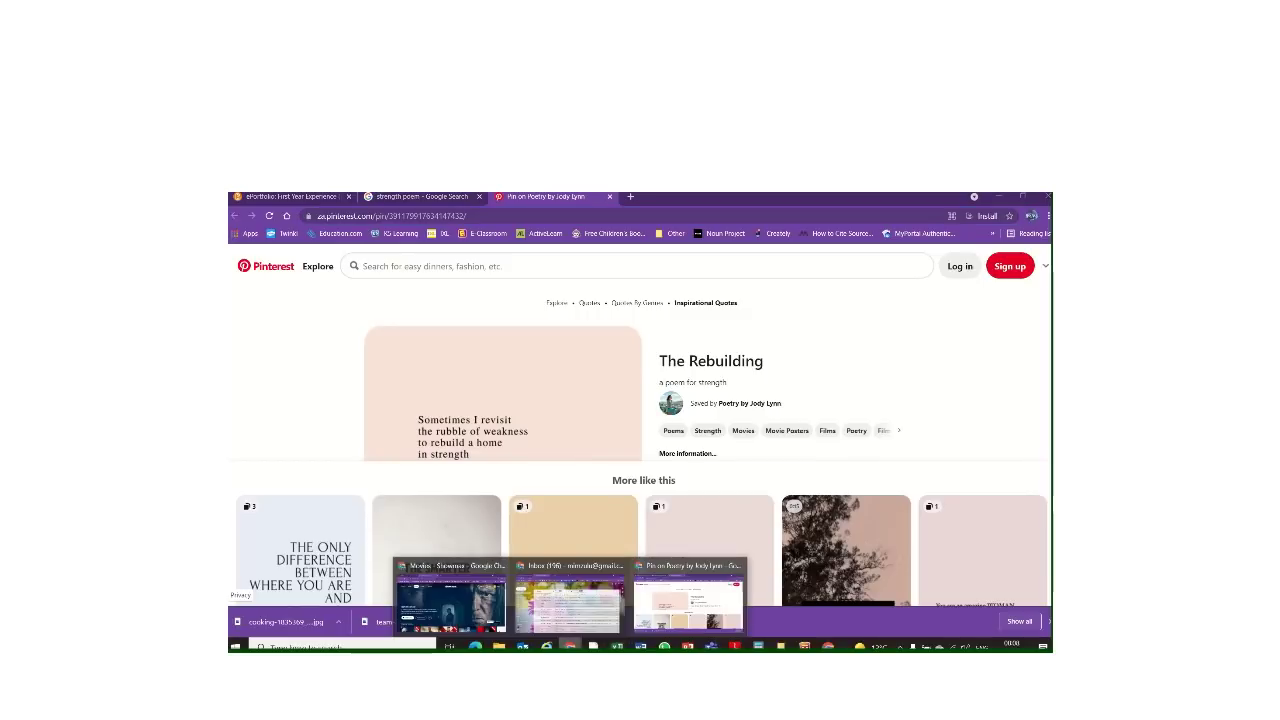
pyautogui.click(640, 645)
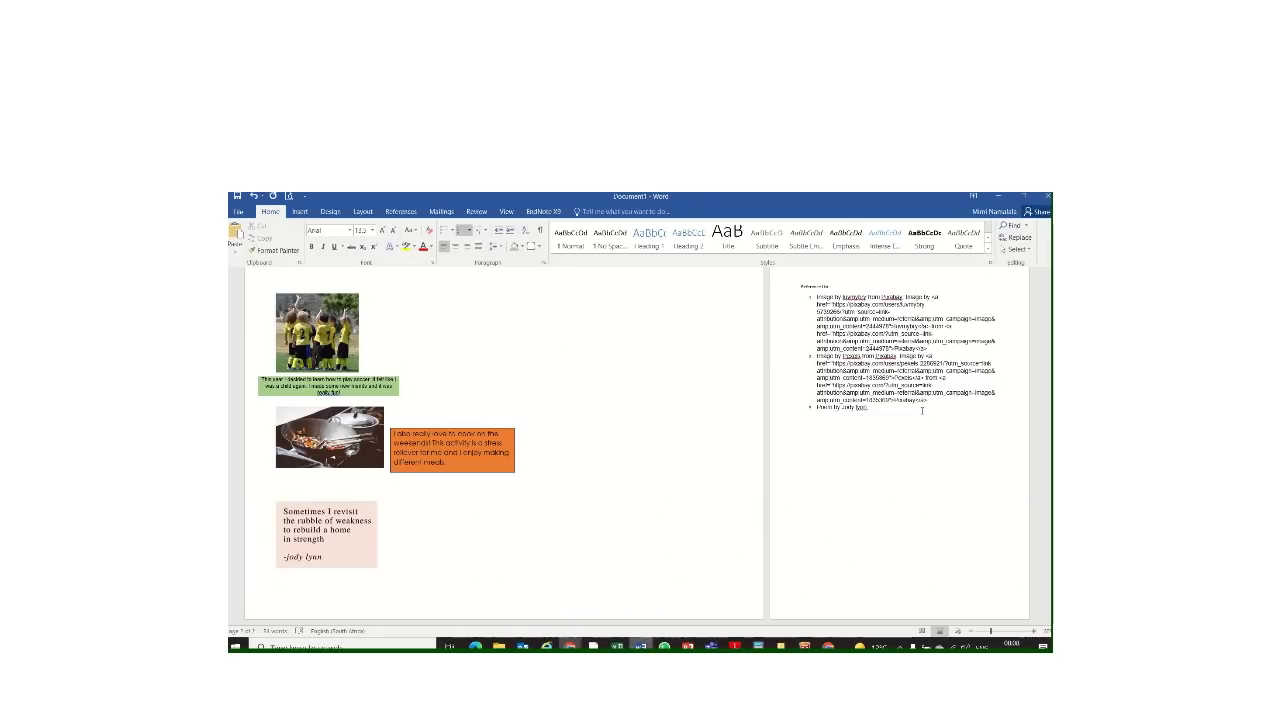
# - Paste the Pinterest link after the poem credit in the reference list
pyautogui.hotkey('ctrl', 'v')
# - Open myTUTor's ePortfolio assignment page and review its submission requirements on referencing sources
pyautogui.moveTo(568, 645)
pyautogui.click(690, 588)
pyautogui.click(294, 198)
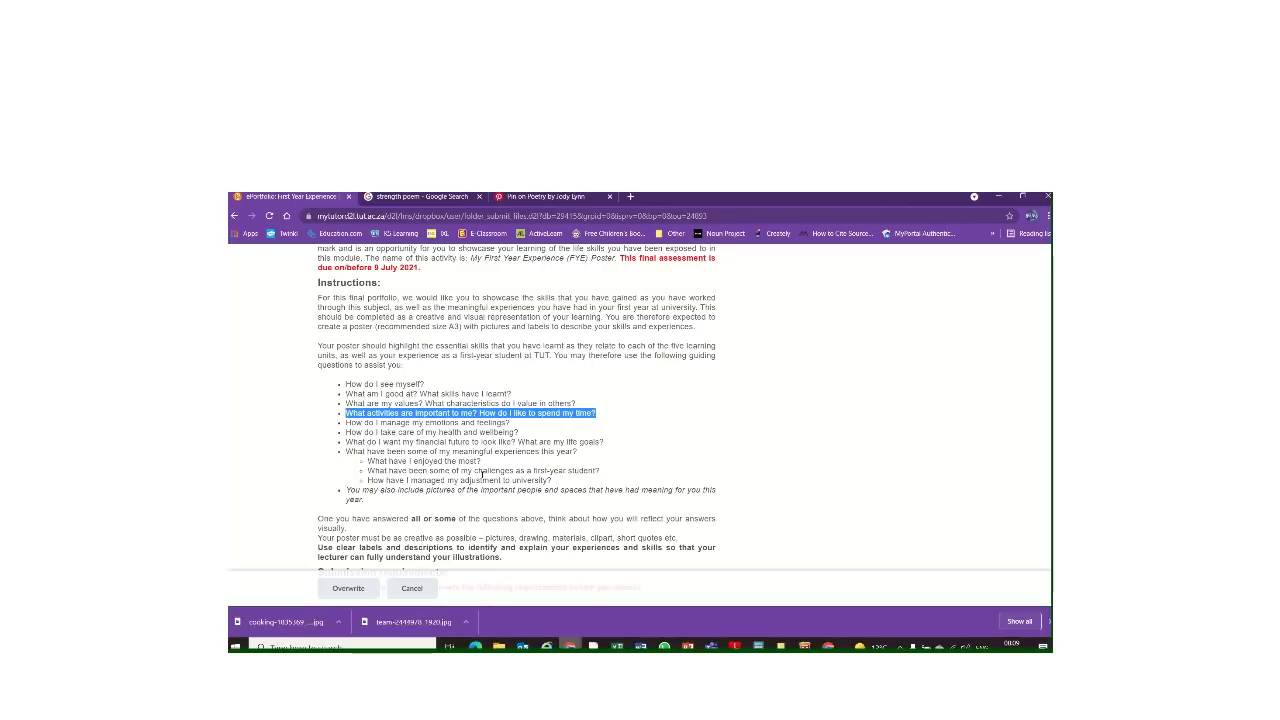
pyautogui.click(640, 646)
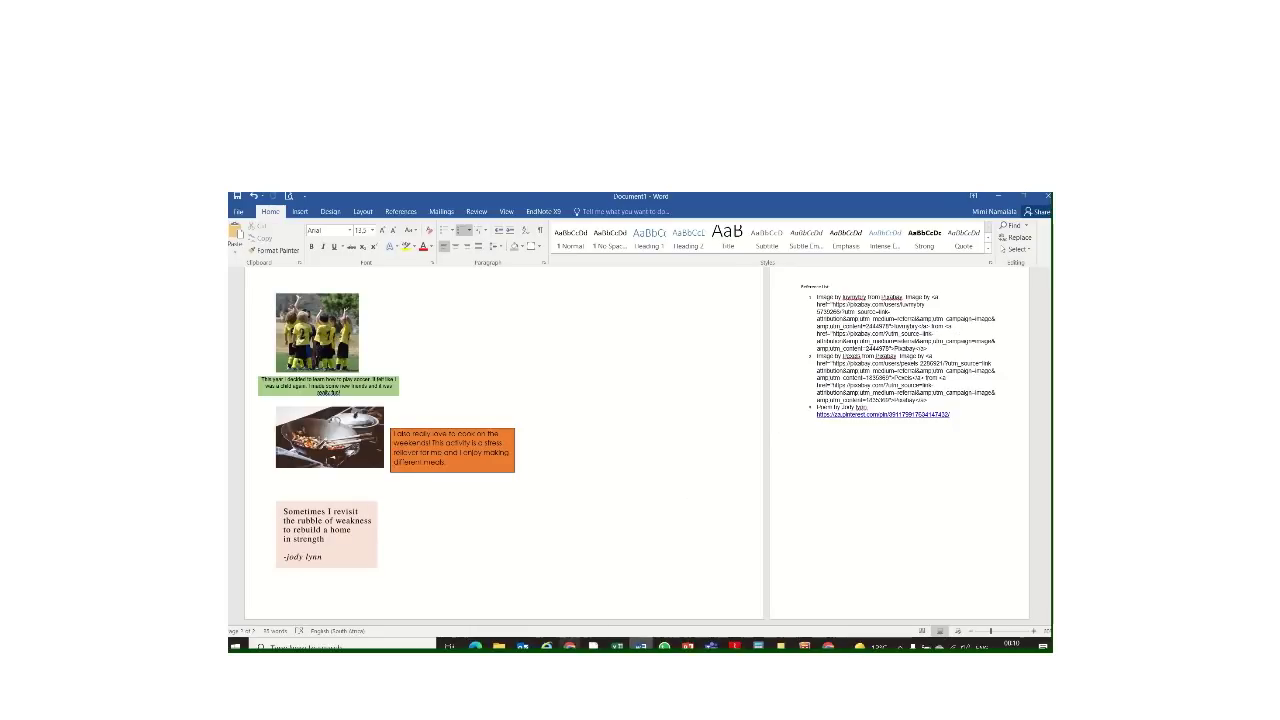
pyautogui.moveTo(570, 646)
pyautogui.click(688, 595)
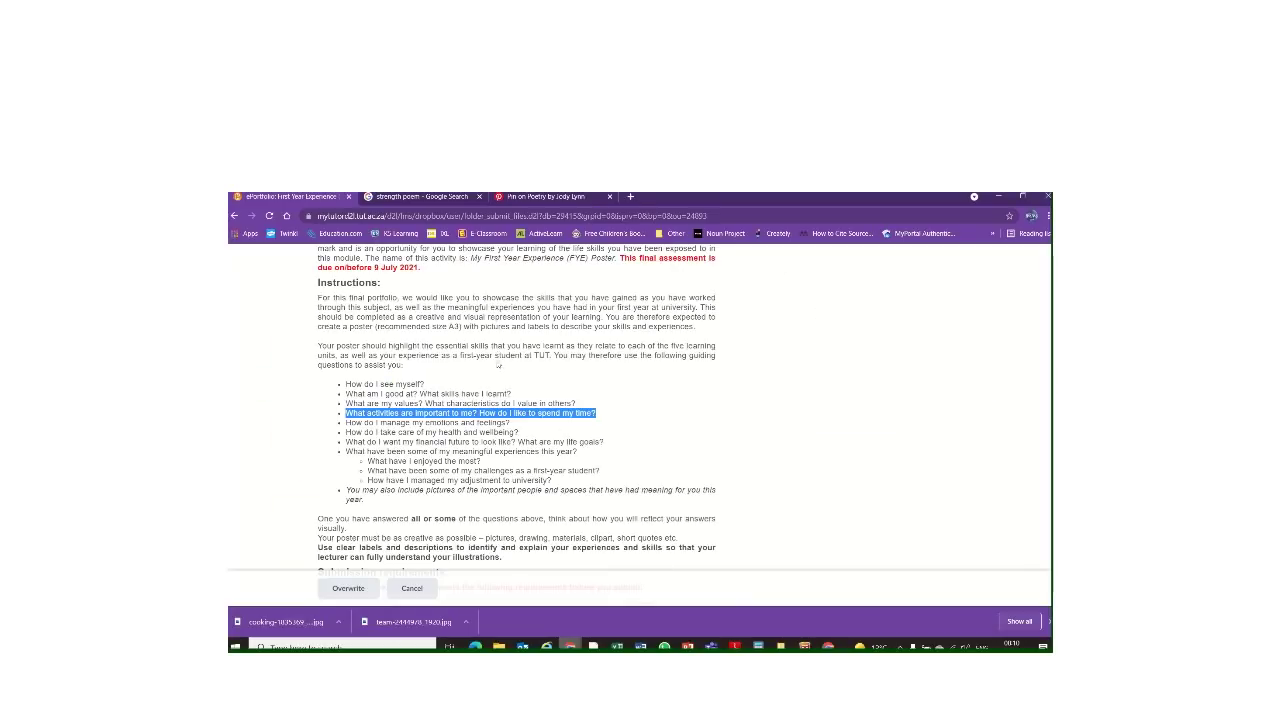
pyautogui.scroll(-10, 497, 368)
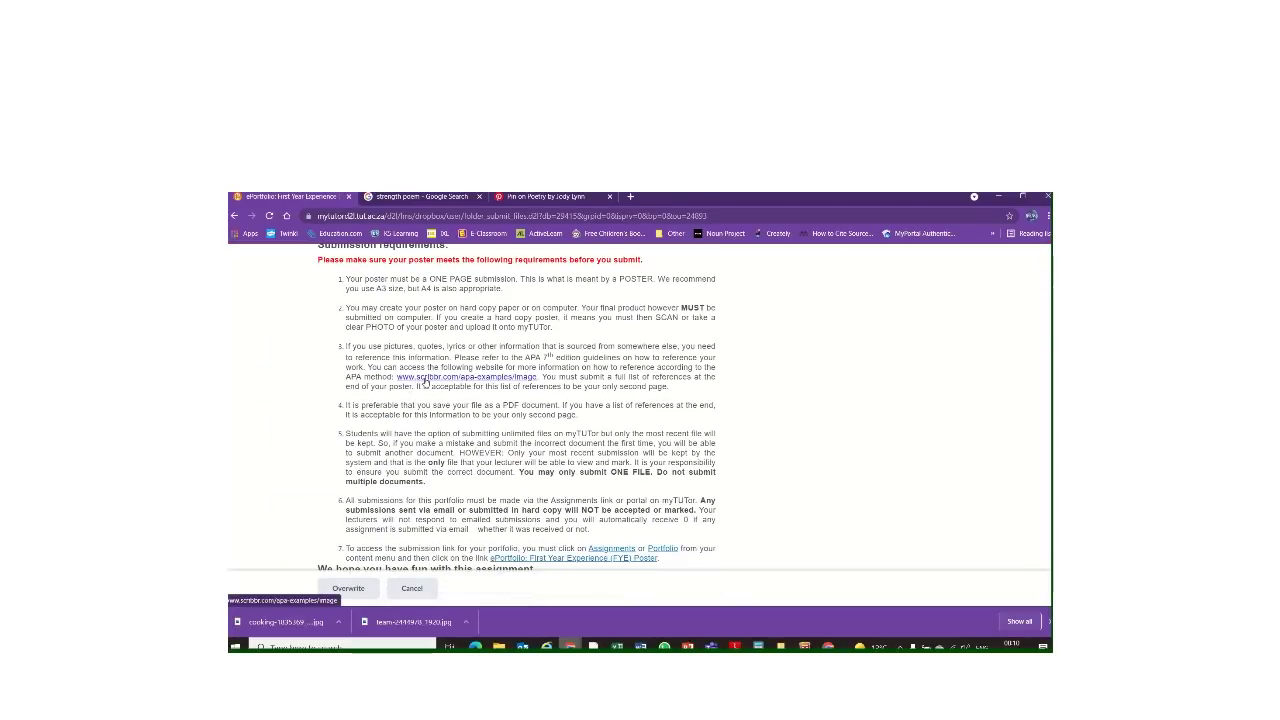
pyautogui.scroll(2, 365, 315)
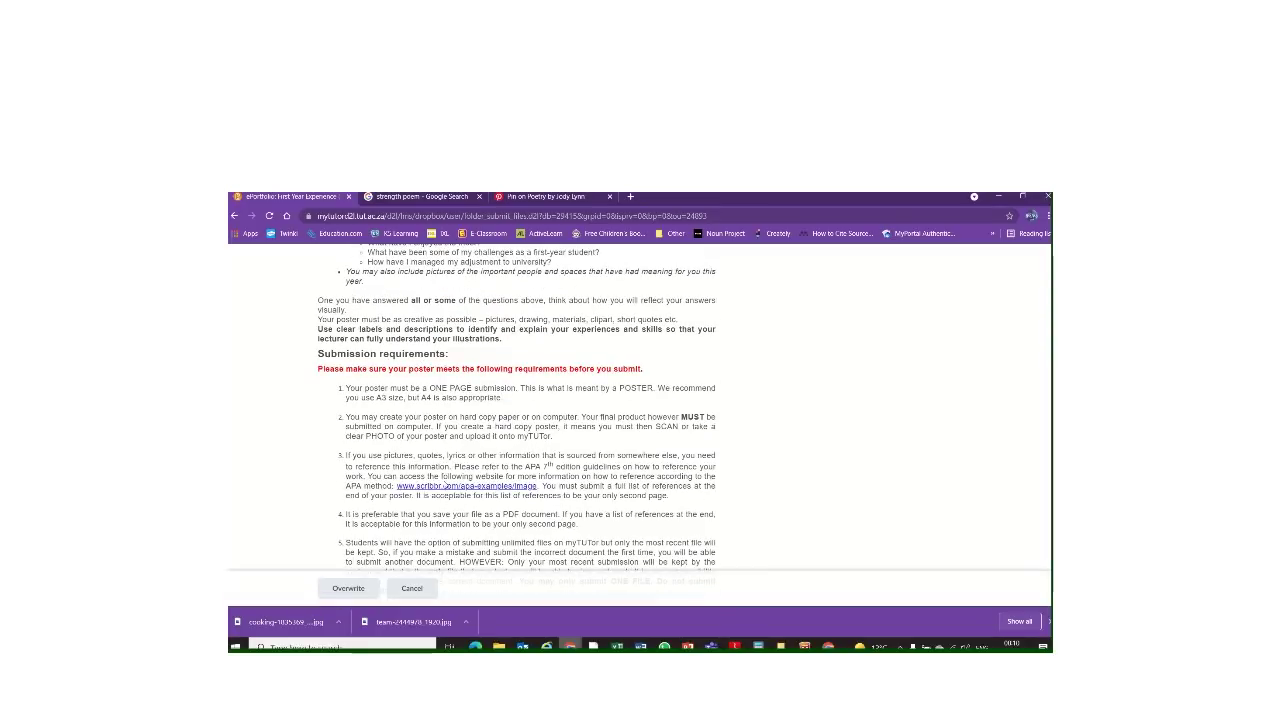
# - Copy the APA image-citation Format template from Scribbr's image guide, then return to Word
pyautogui.click(445, 486)
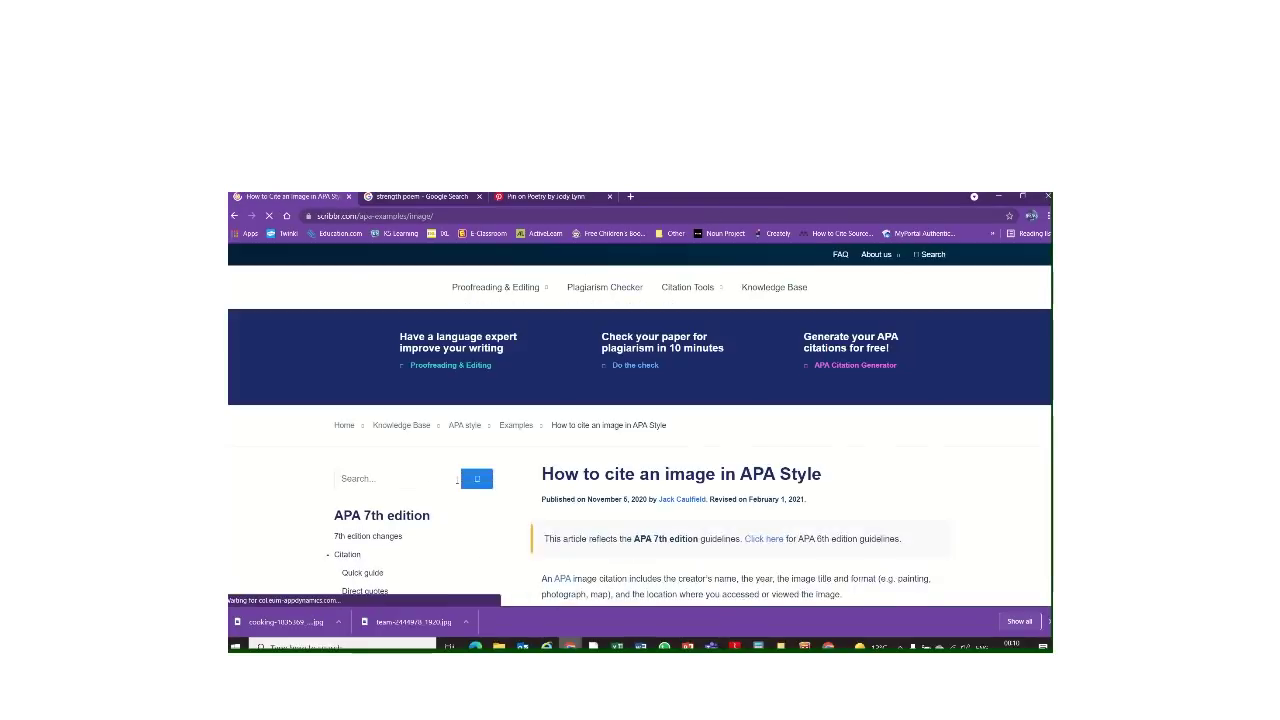
pyautogui.scroll(-3, 719, 405)
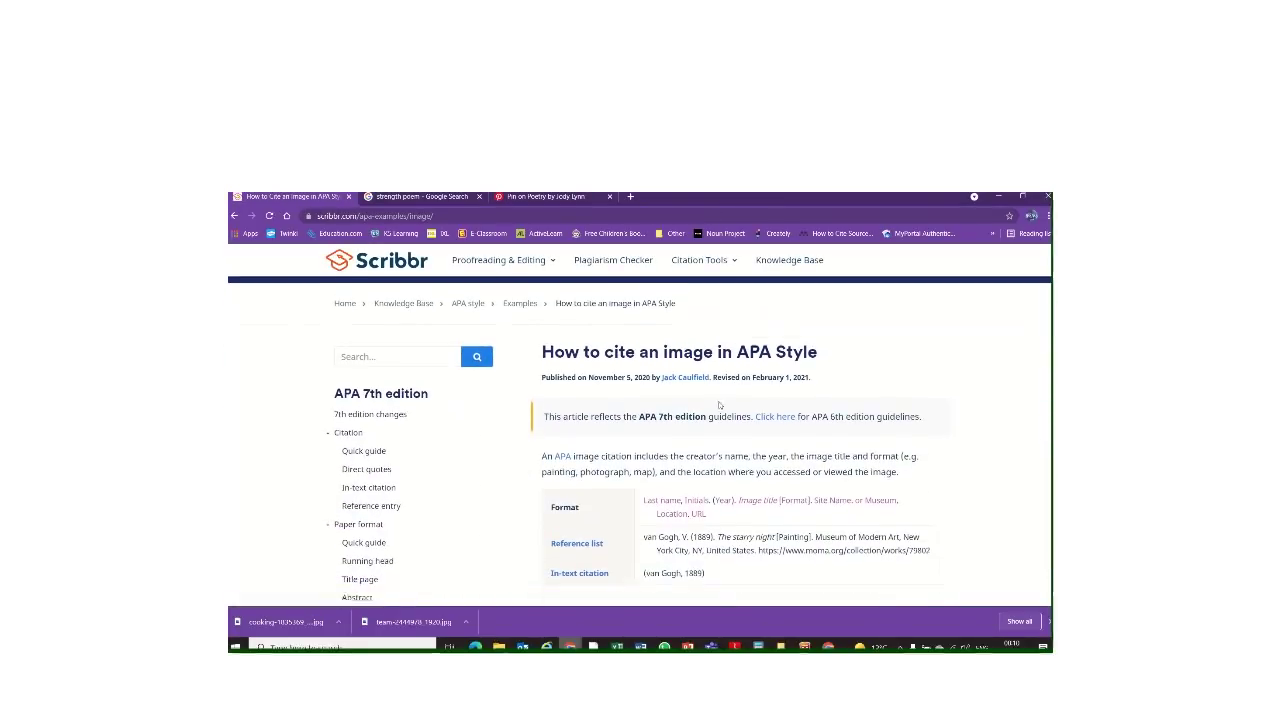
pyautogui.scroll(-2, 598, 426)
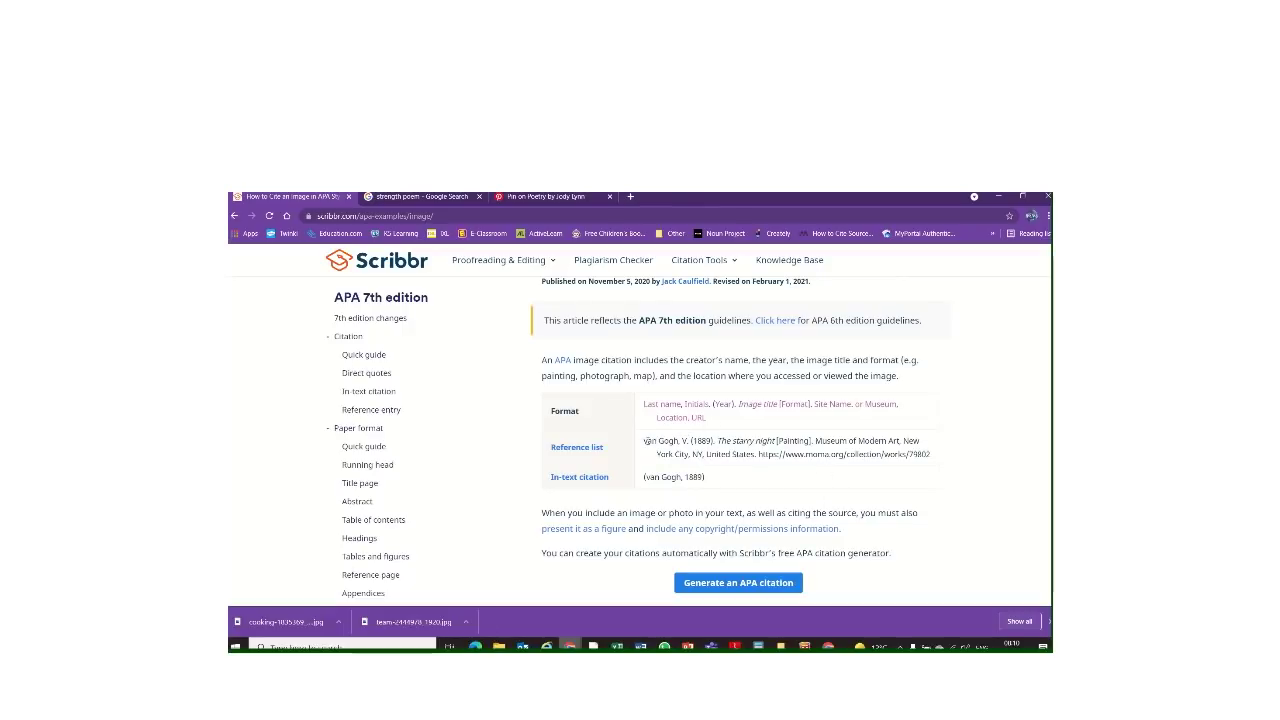
pyautogui.moveTo(718, 426); pyautogui.dragTo(641, 407)
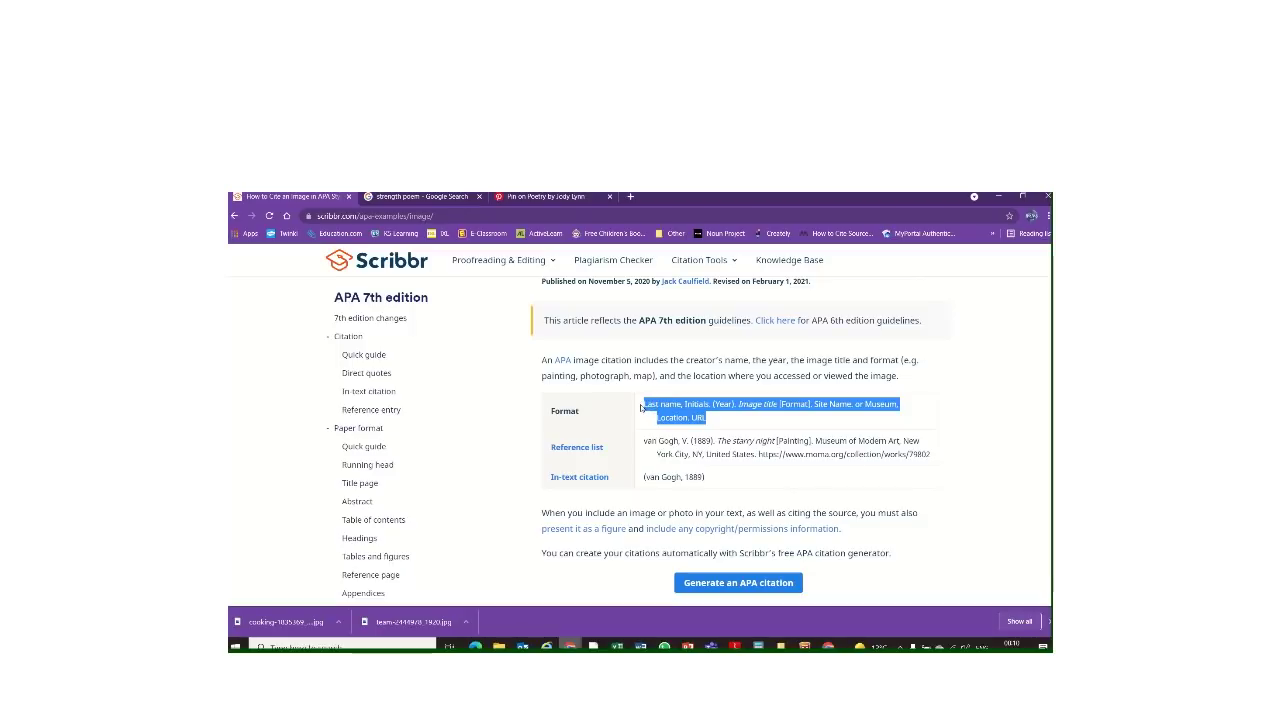
pyautogui.click(641, 646)
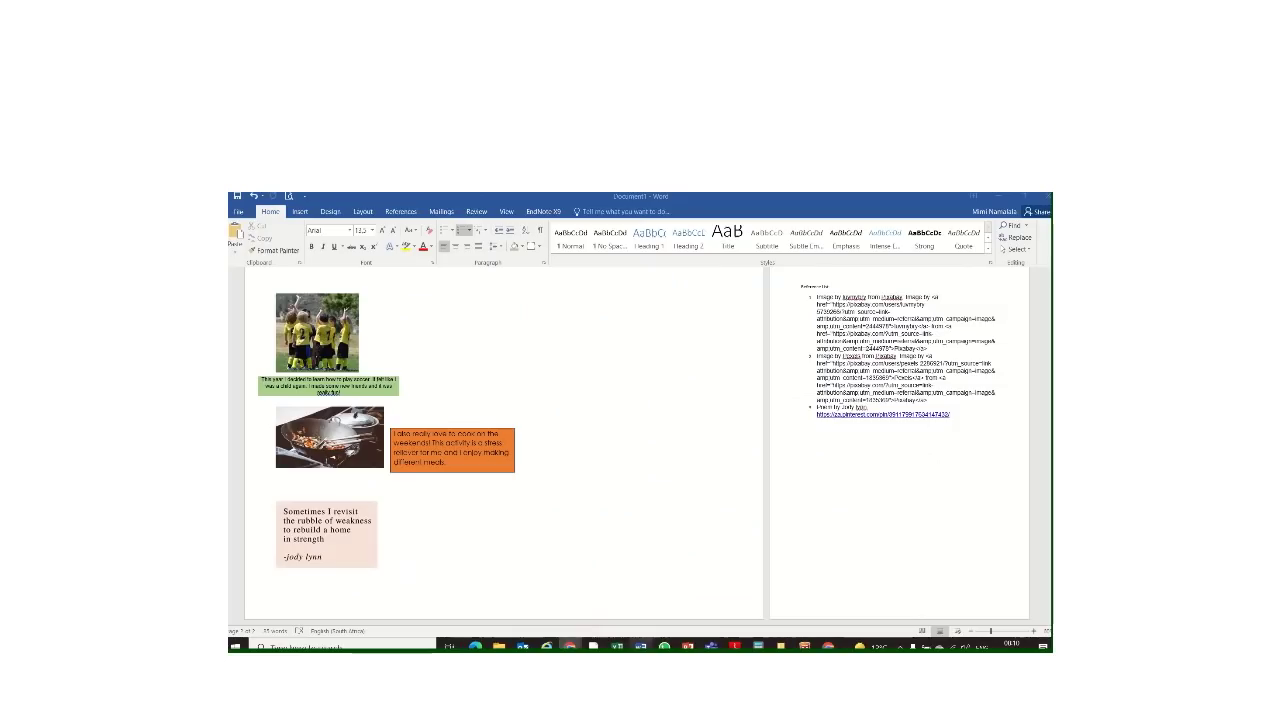
# - Zoom in and paste the APA image template as a new first reference entry
pyautogui.click(1034, 631)
pyautogui.click(1034, 631)
pyautogui.click(1034, 631)
pyautogui.scroll(3, 508, 406)
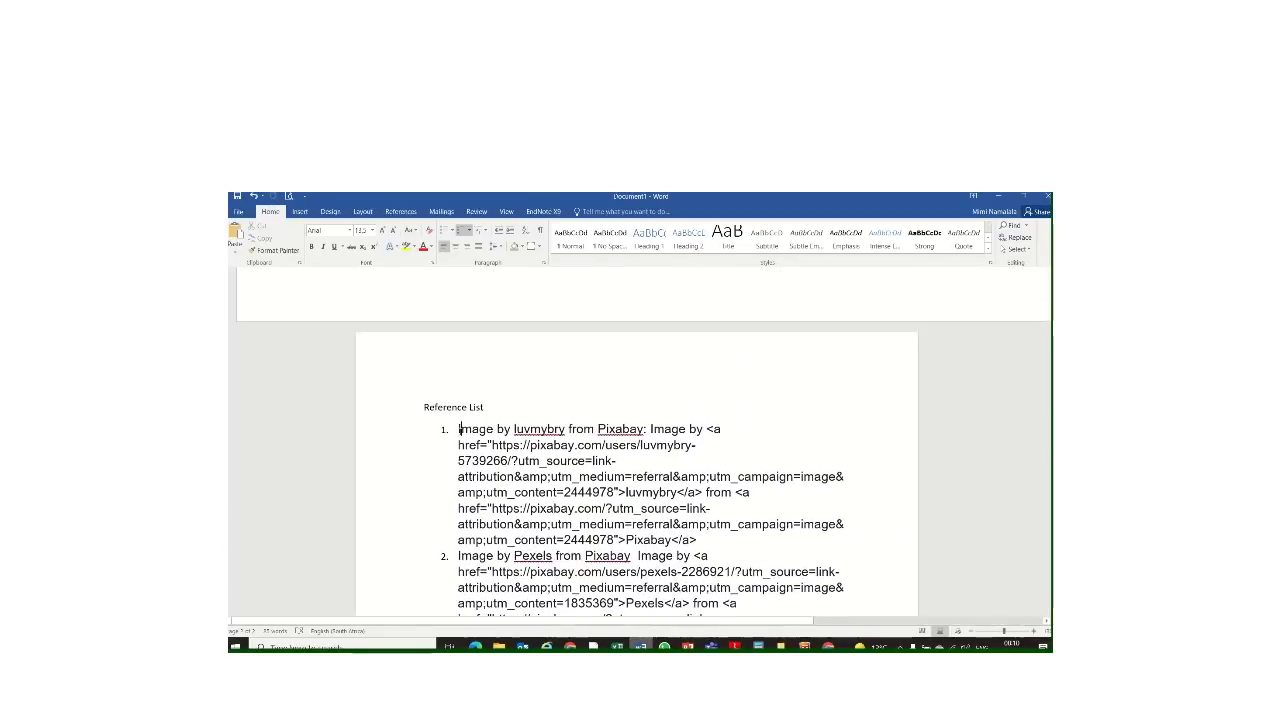
pyautogui.press('Return')
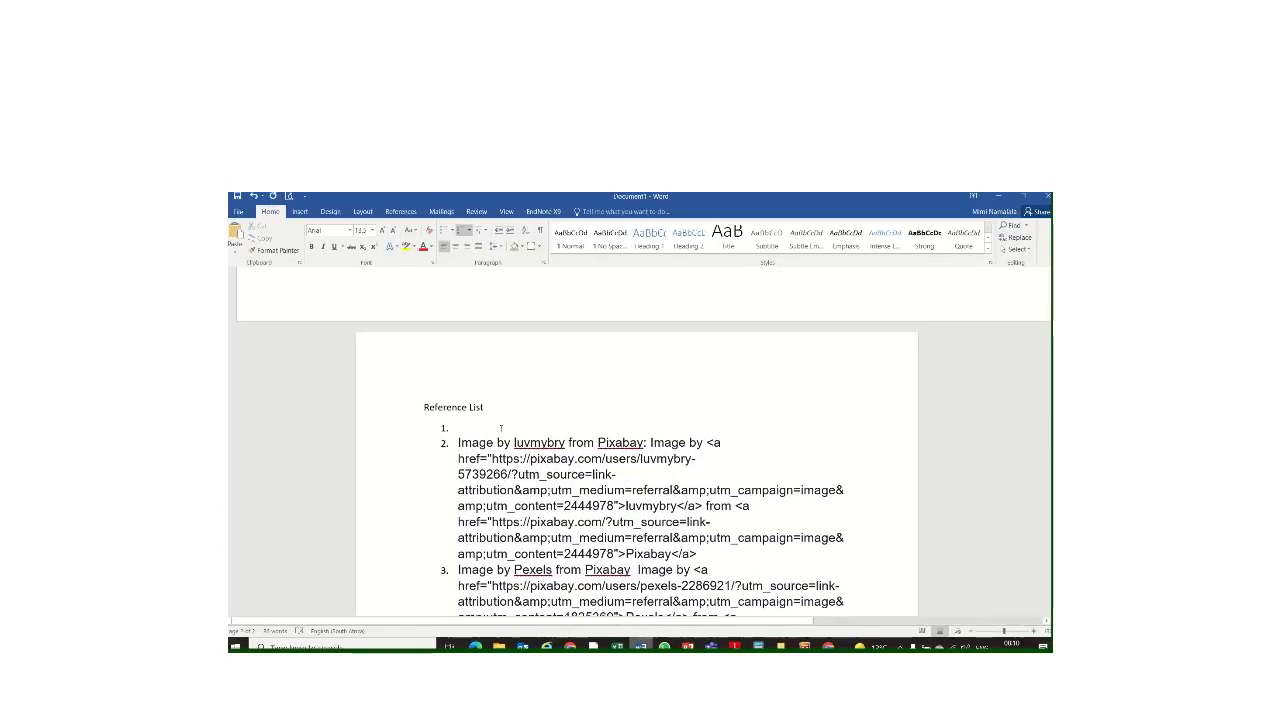
pyautogui.write('Last name, initials. (Year). Image title [Format]. Site Name. or Museum, Location. URL')
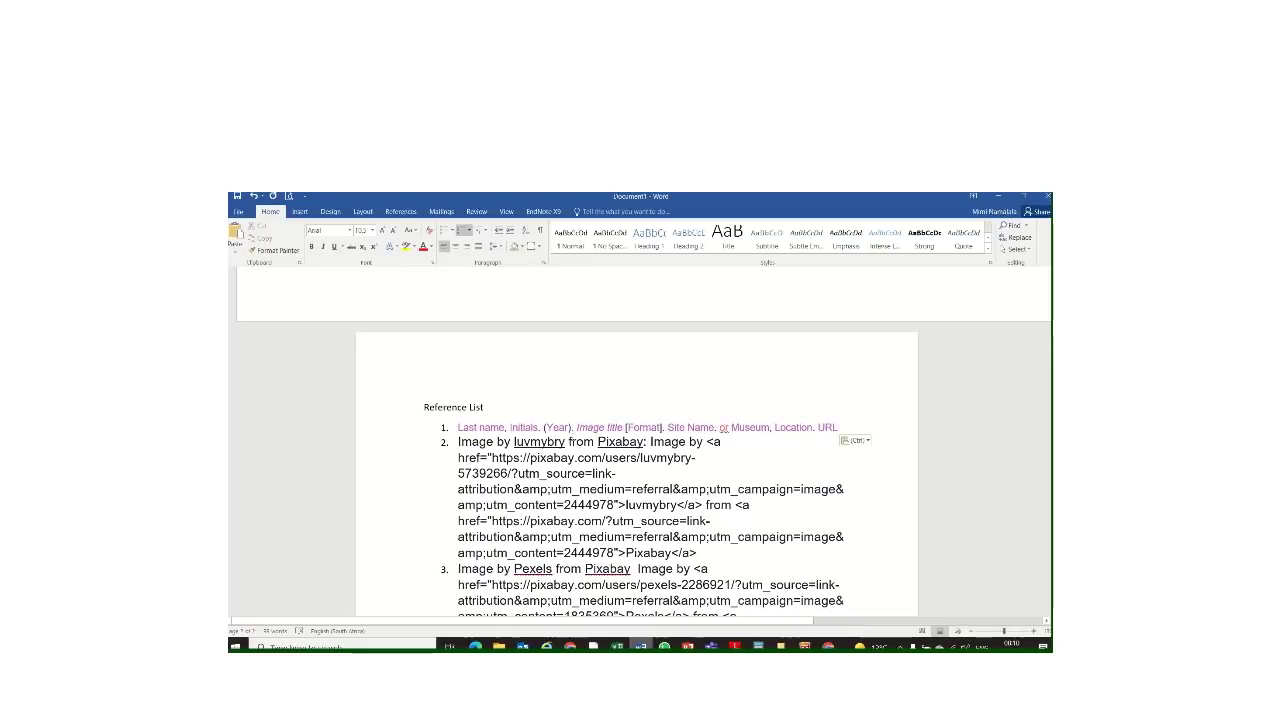
# - Type the next entry as the photographer's username, '(n.d.). Soccer team. Pixabay.'
pyautogui.press('Return')
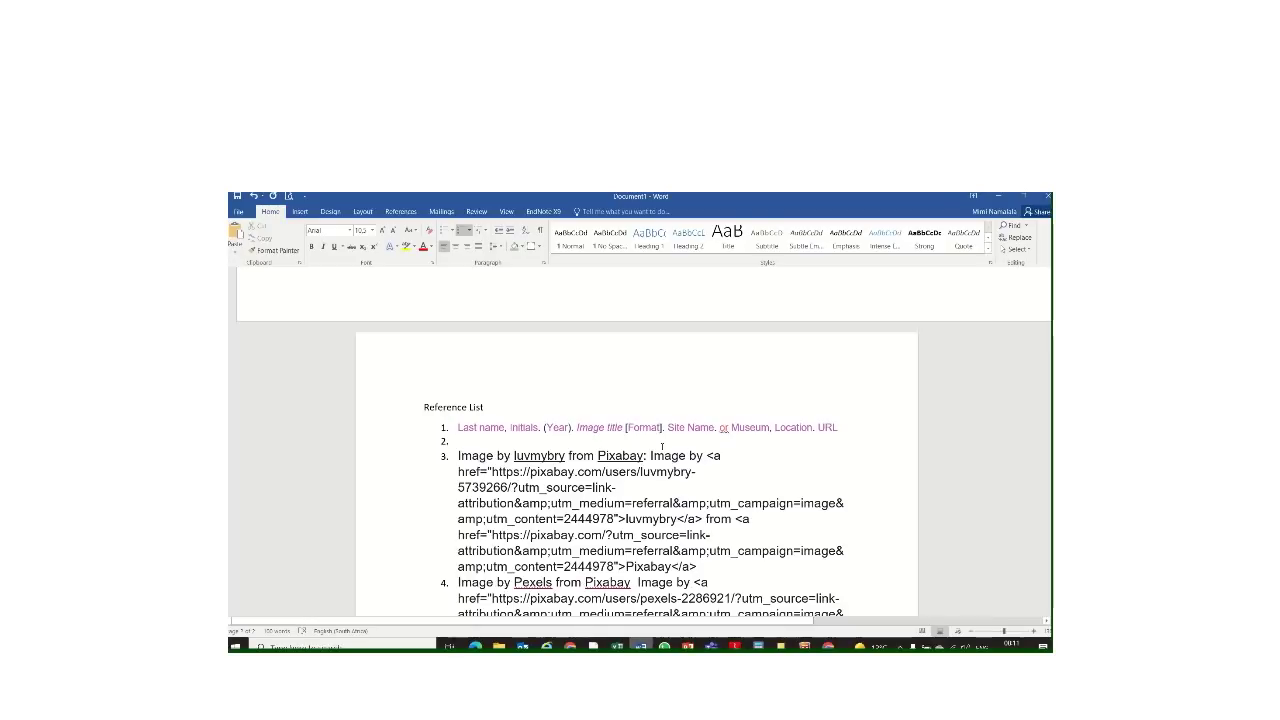
pyautogui.write('luv')
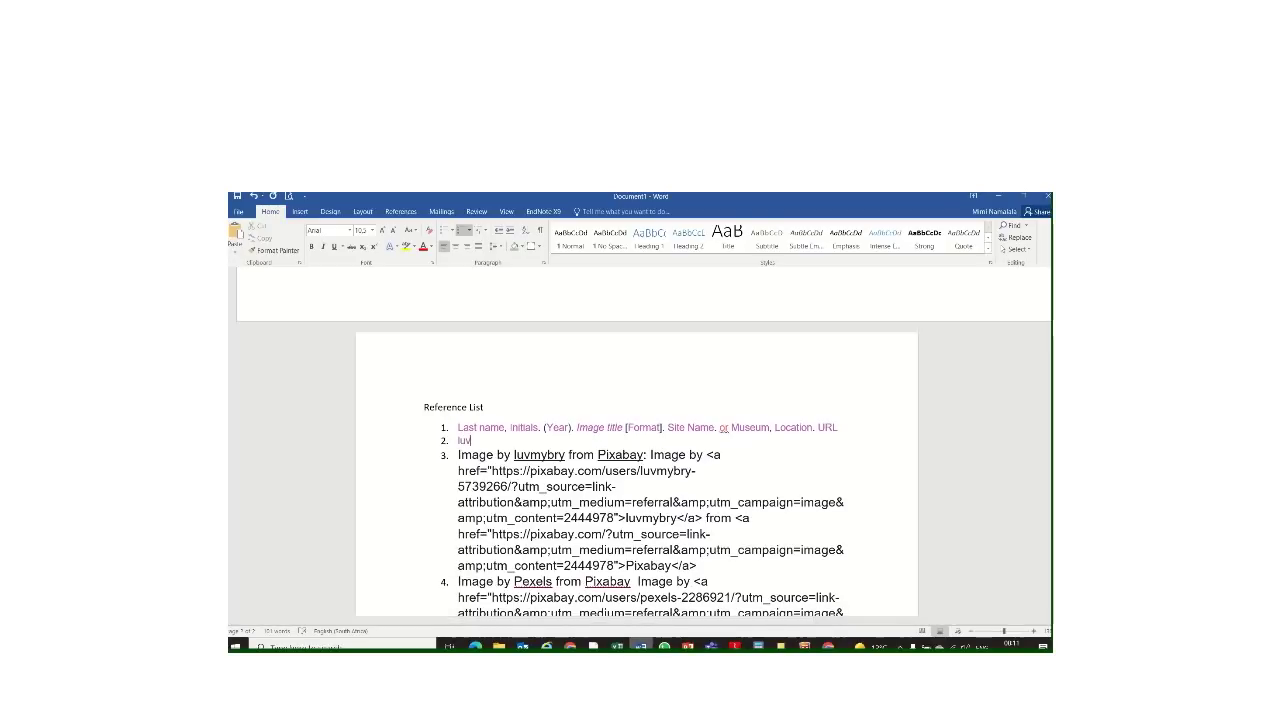
pyautogui.write('mybry (nd')
pyautogui.press('BackSpace')
pyautogui.write('.d.).')
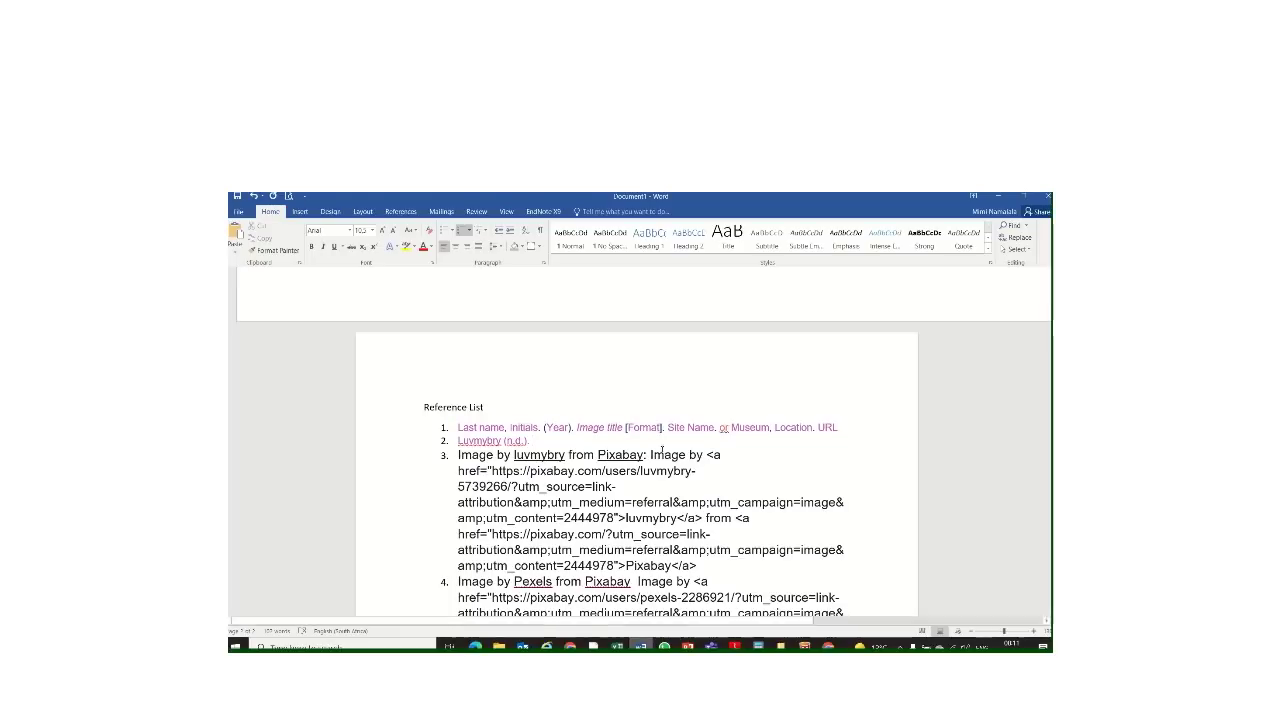
pyautogui.scroll(-3, 645, 463)
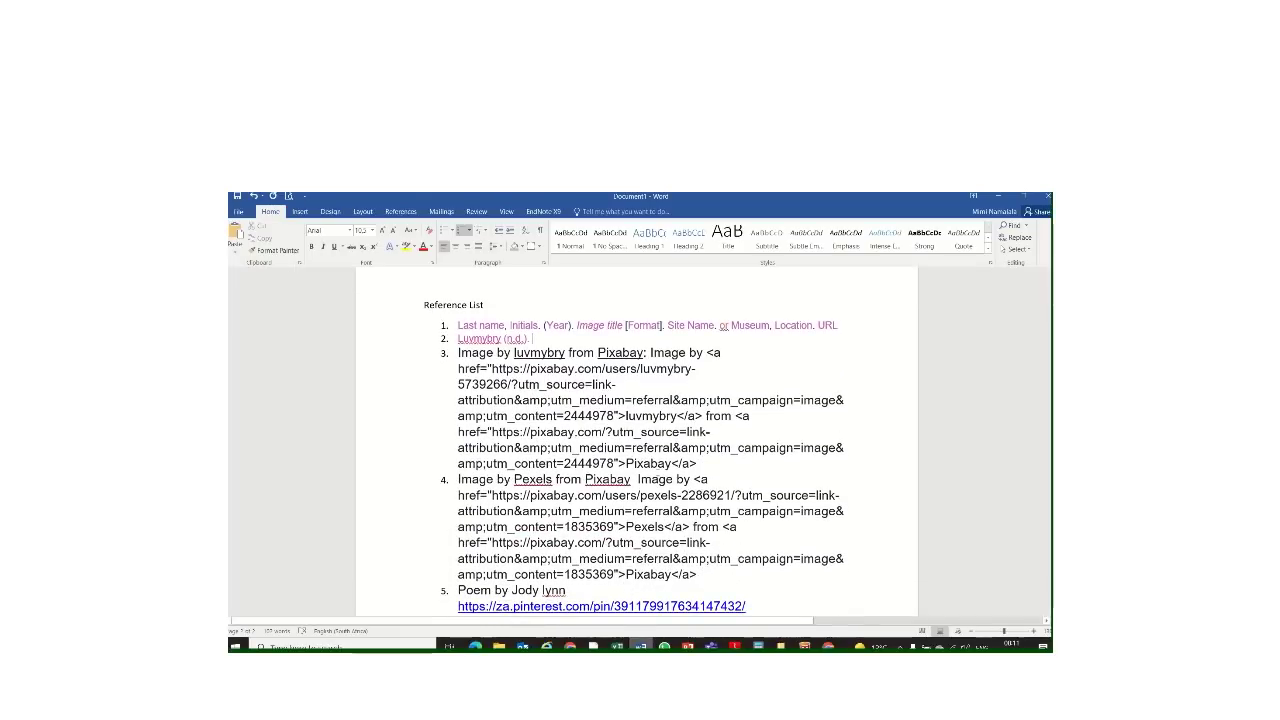
pyautogui.scroll(1, 570, 370)
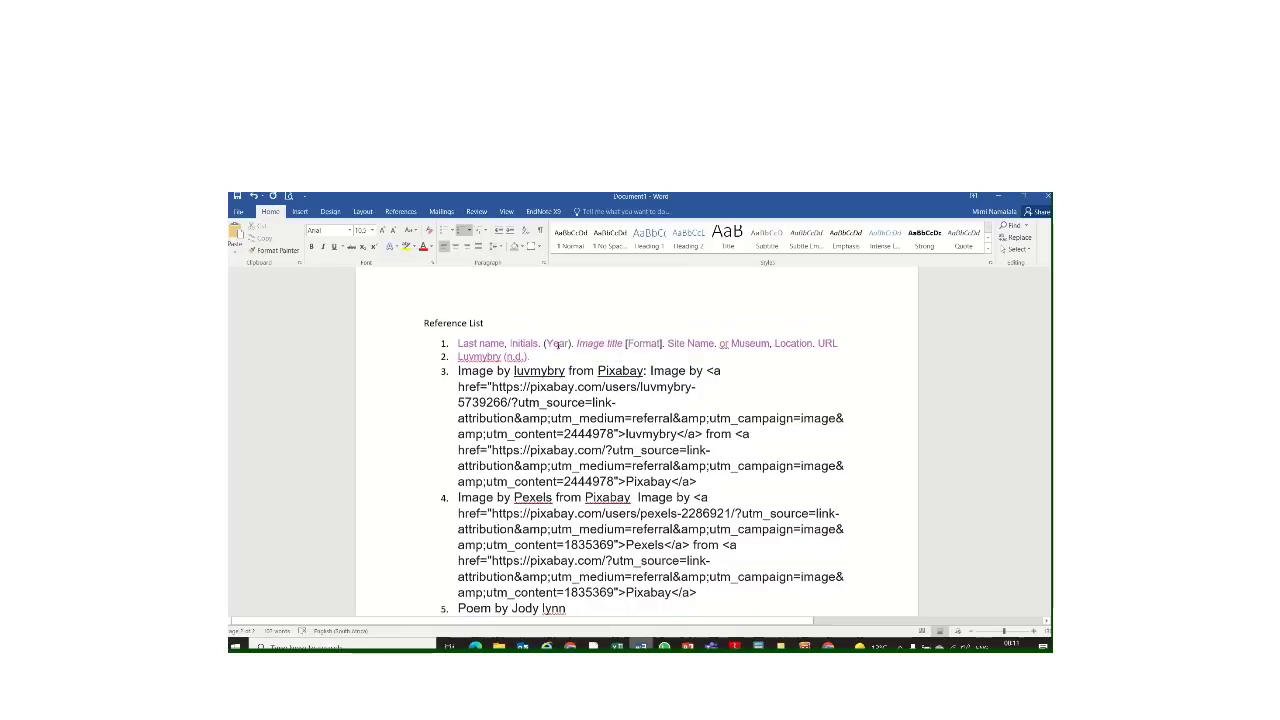
pyautogui.write('Team')
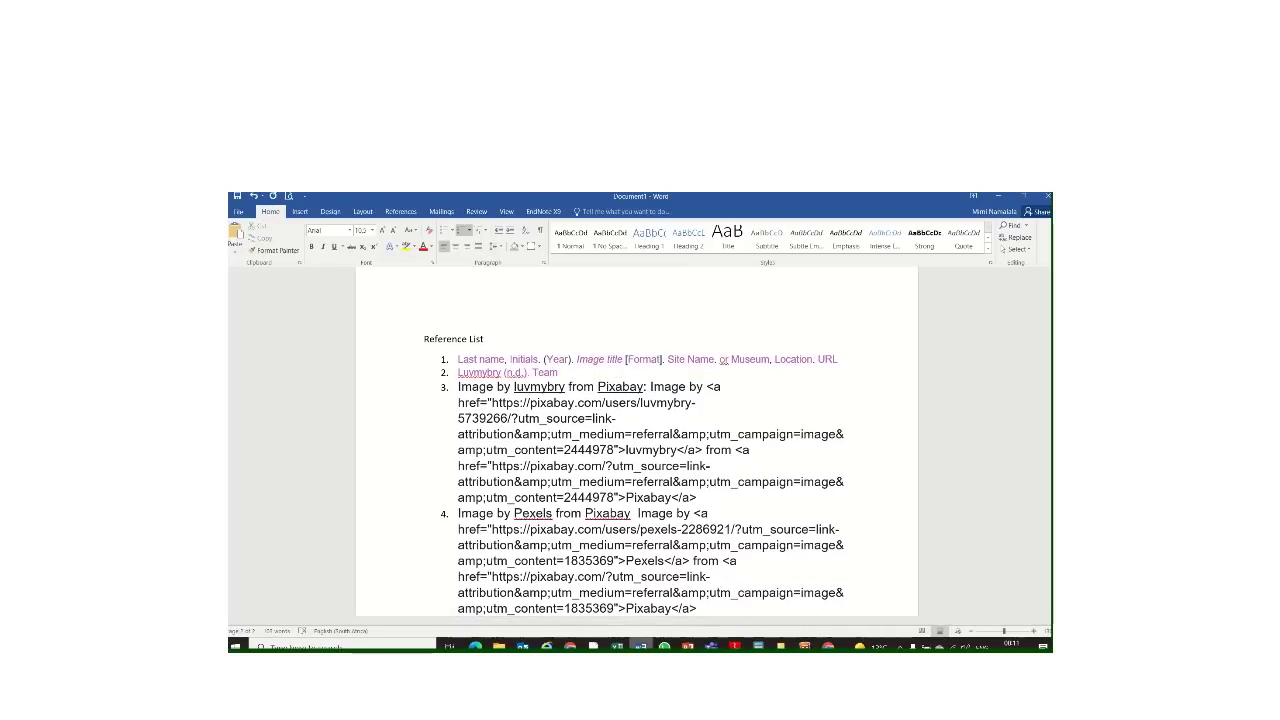
pyautogui.press('BackSpace')
pyautogui.press('BackSpace')
pyautogui.press('BackSpace')
pyautogui.press('BackSpace')
pyautogui.write('Soccer team')
pyautogui.write('. Pixabay.')
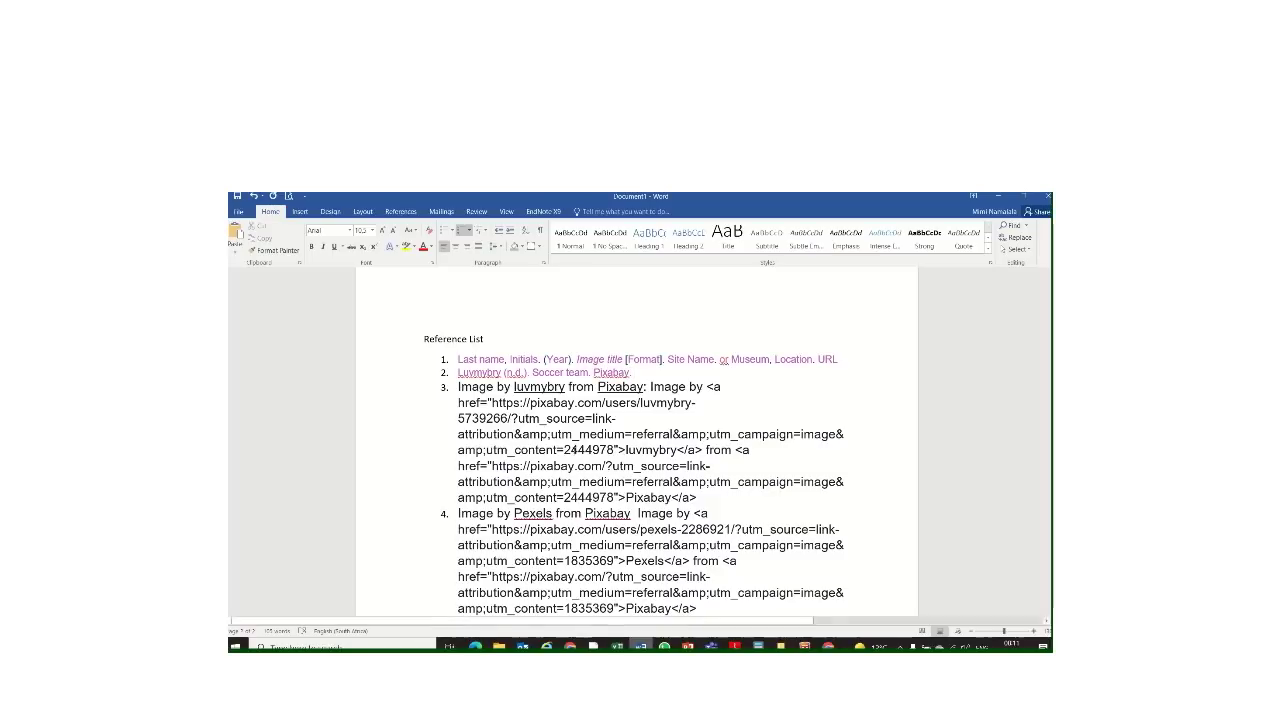
# - Move the Pixabay link markup from item 3 after 'Pixabay.' in item 2, adding an empty item below
pyautogui.moveTo(700, 498); pyautogui.dragTo(709, 390)
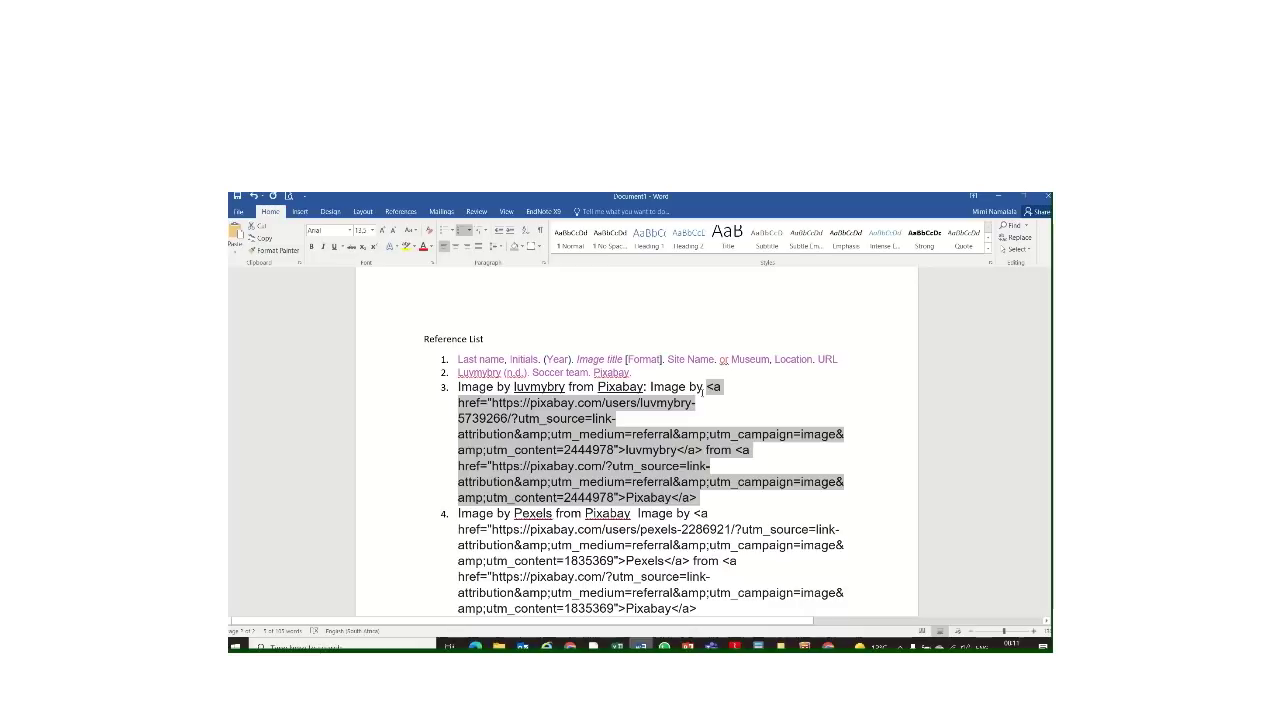
pyautogui.hotkey('ctrl', 'x')
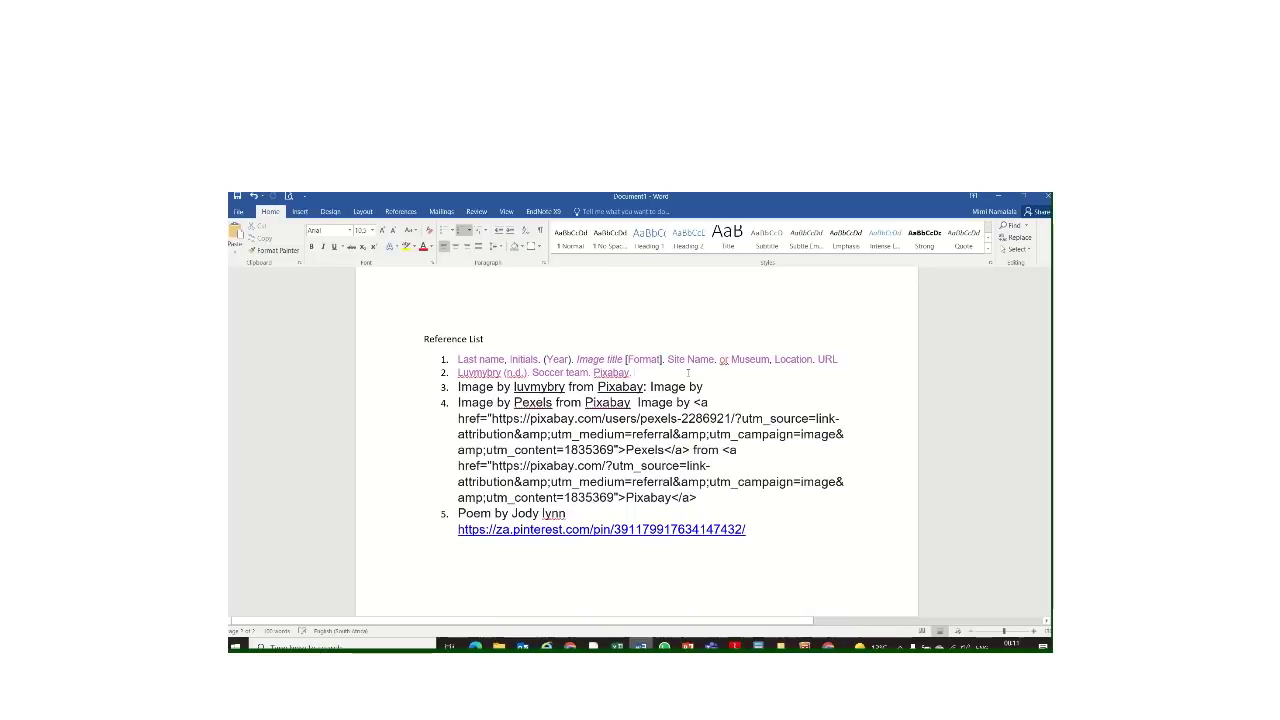
pyautogui.click(688, 373)
pyautogui.hotkey('ctrl', 'v')
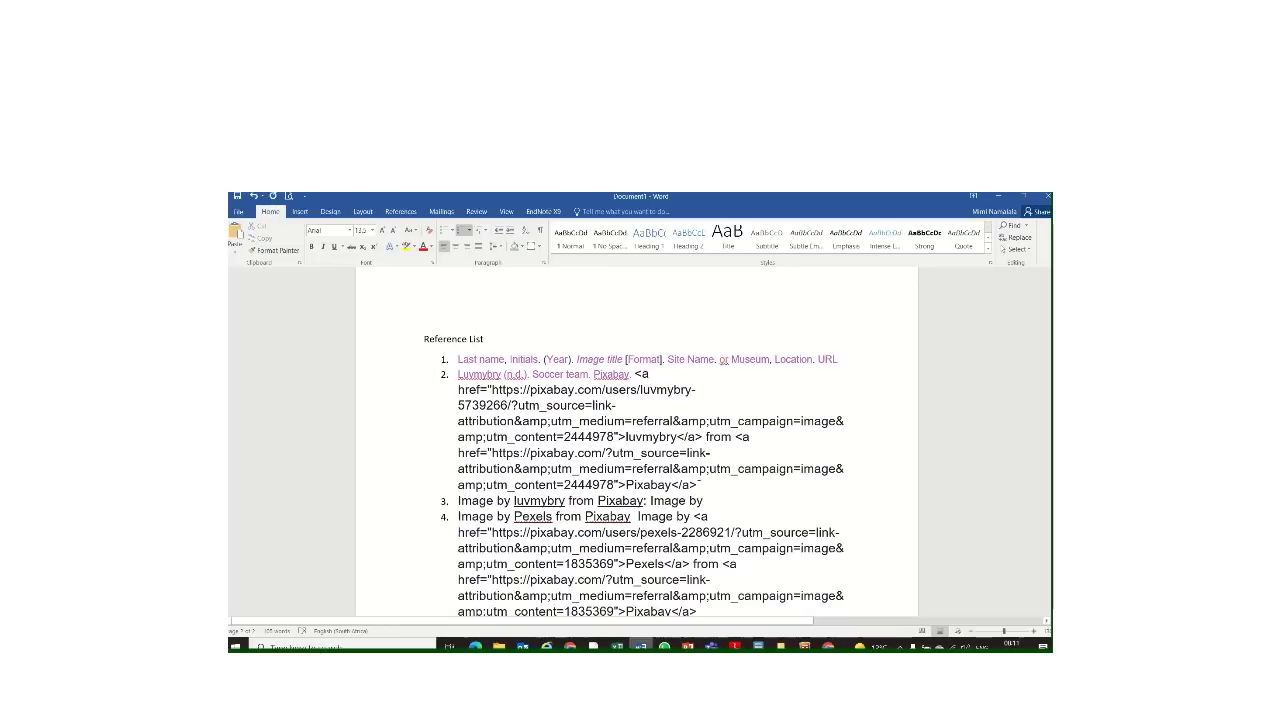
pyautogui.moveTo(700, 484); pyautogui.dragTo(646, 376)
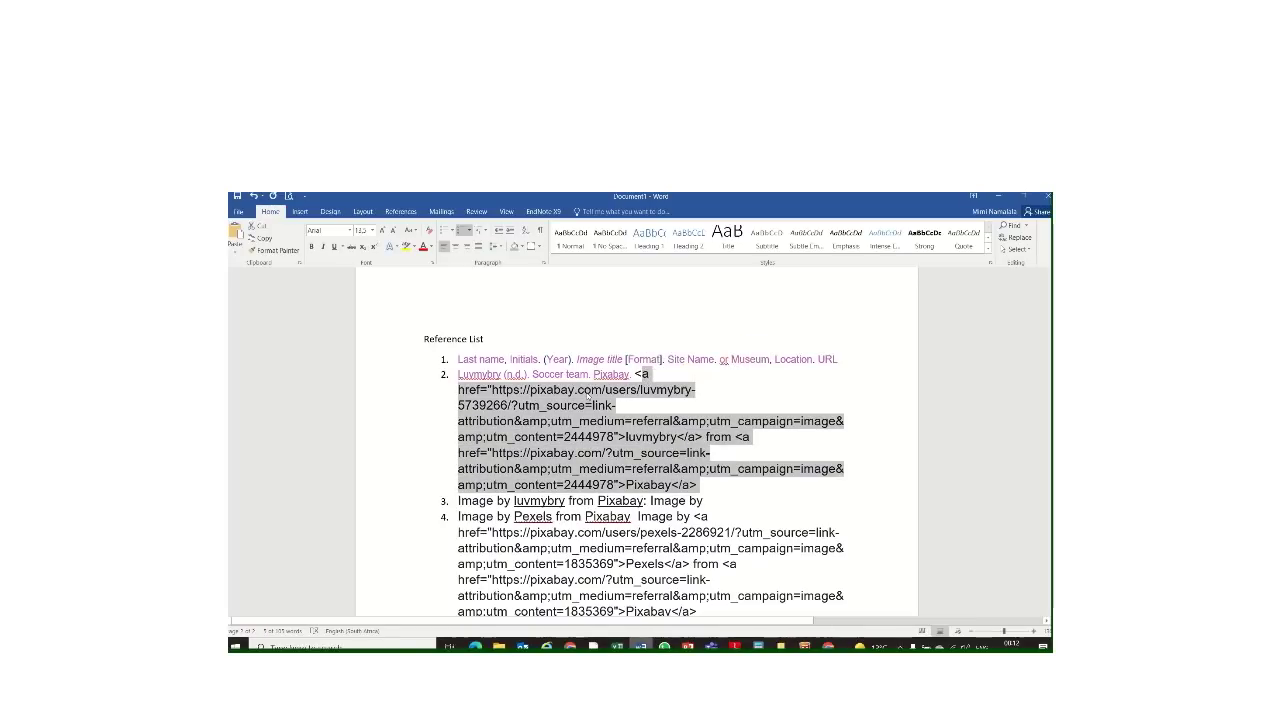
pyautogui.click(519, 389)
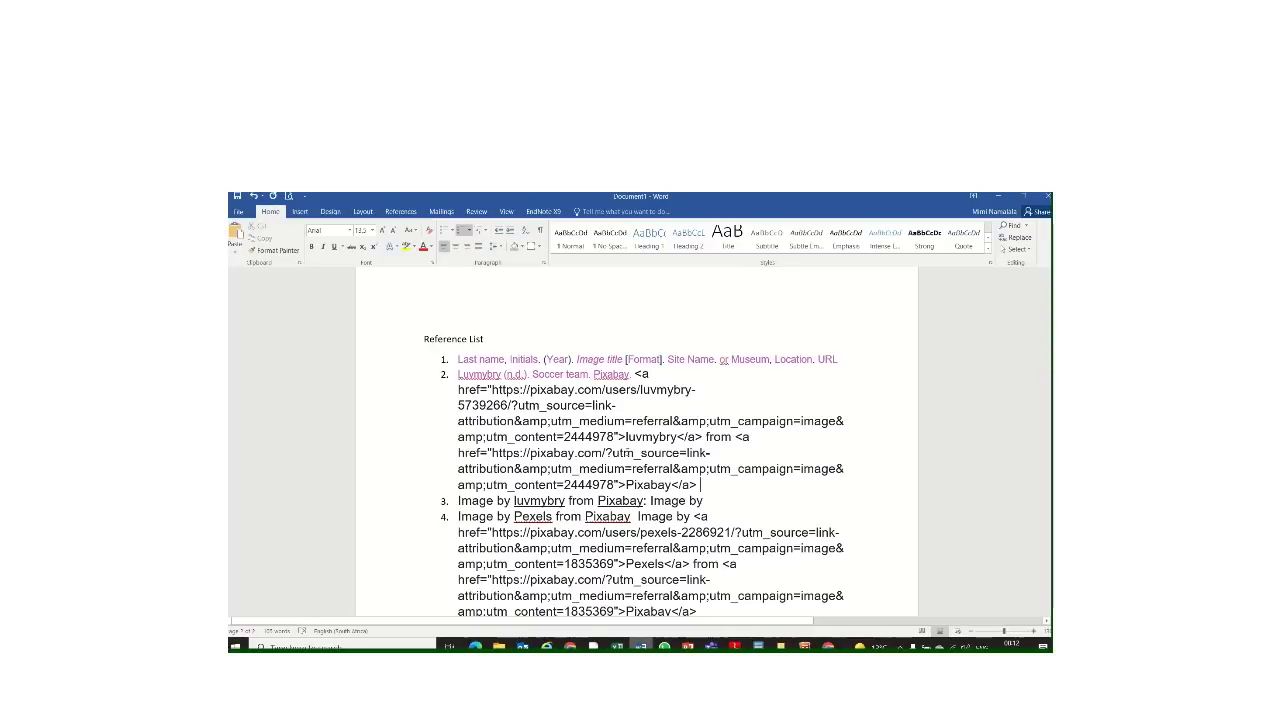
pyautogui.scroll(-1, 461, 482)
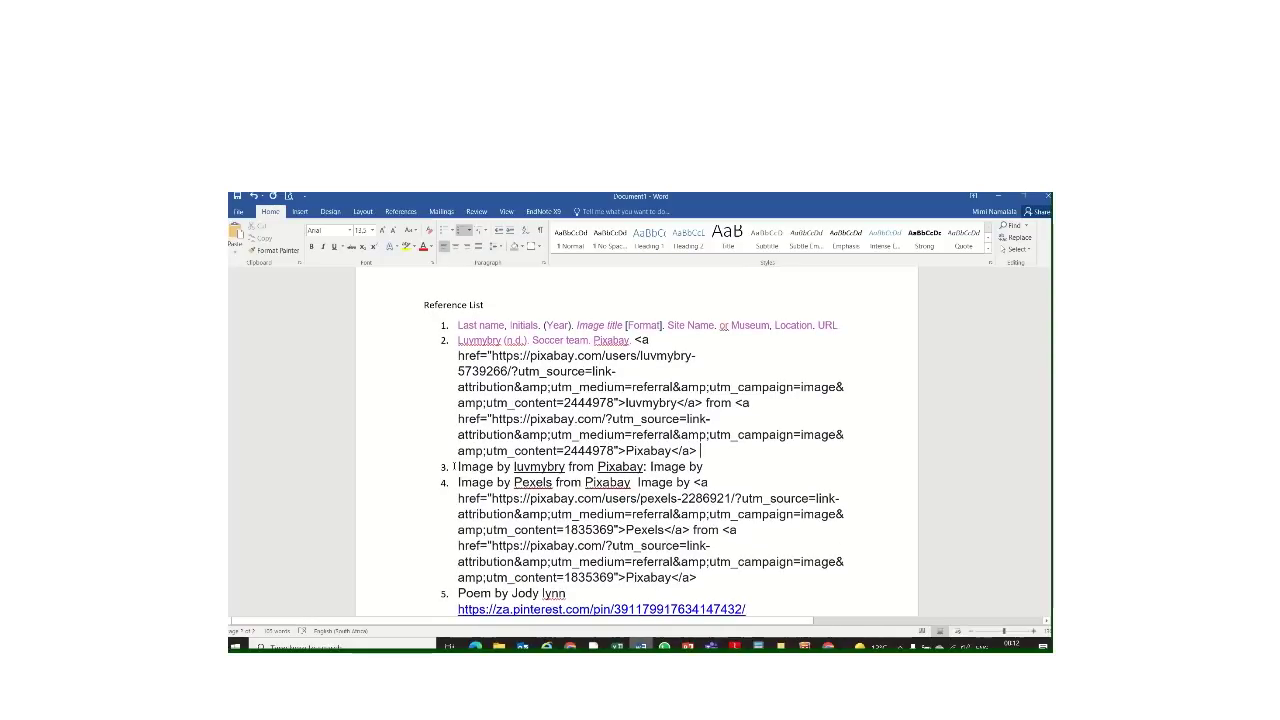
pyautogui.press('Return')
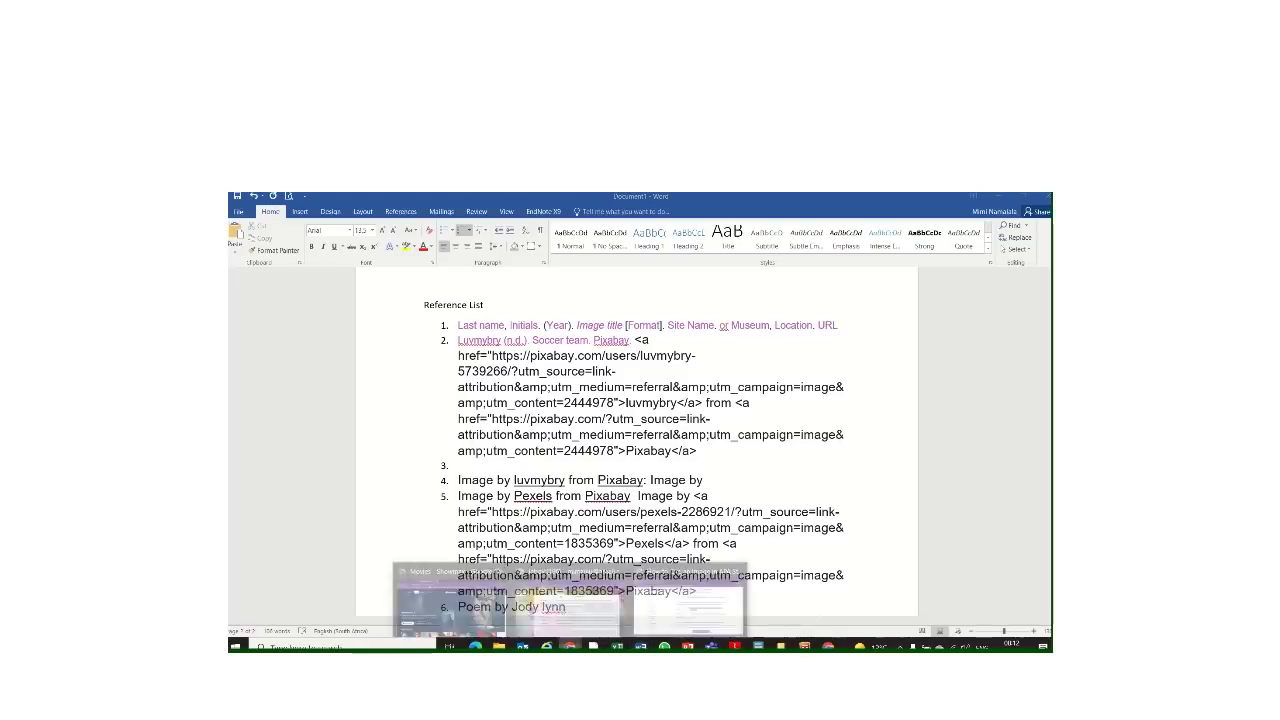
# - Open Scribbr's 'How to cite a book in APA Style' guide from the Citation examples sidebar
pyautogui.click(565, 590)
pyautogui.scroll(-3, 440, 395)
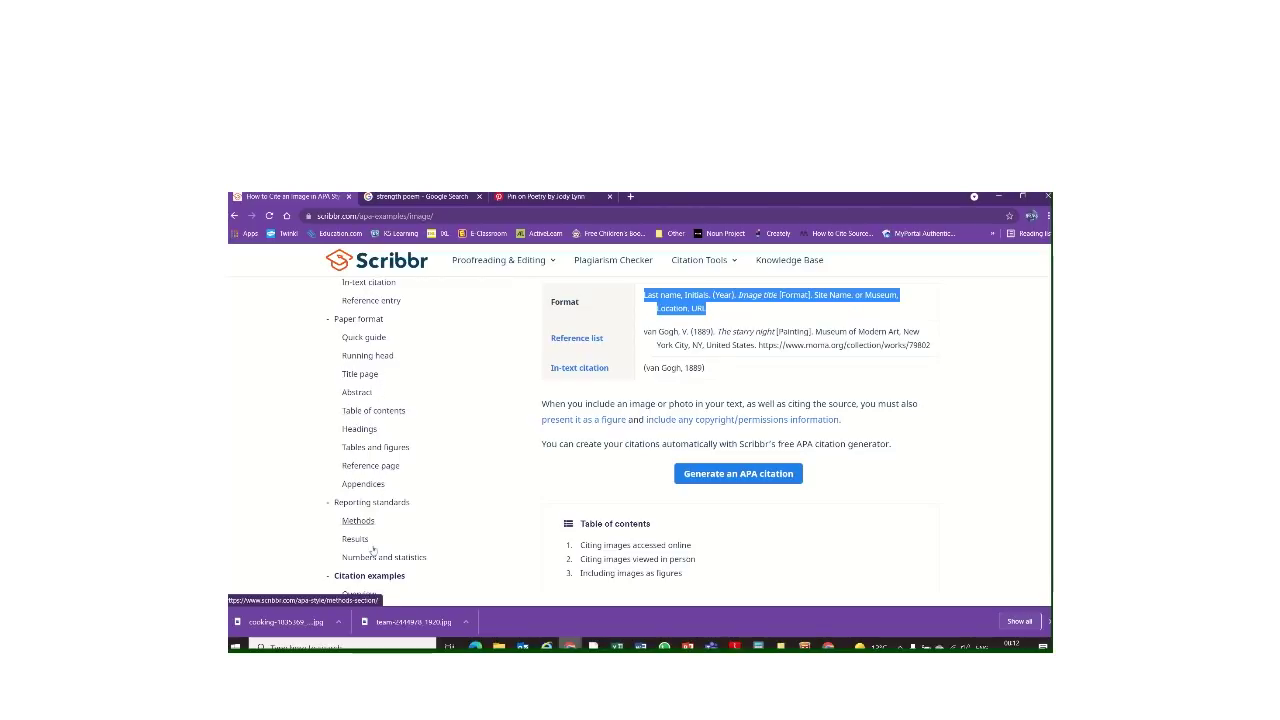
pyautogui.scroll(3, 352, 462)
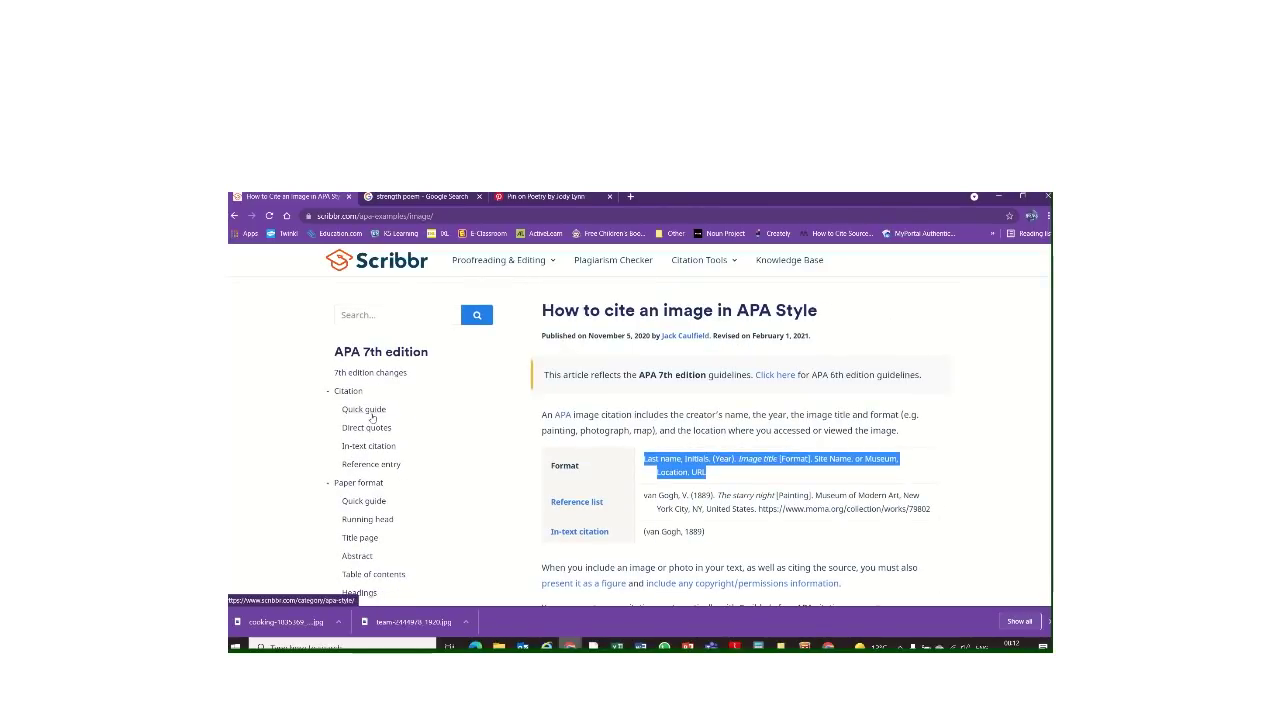
pyautogui.scroll(-5, 372, 462)
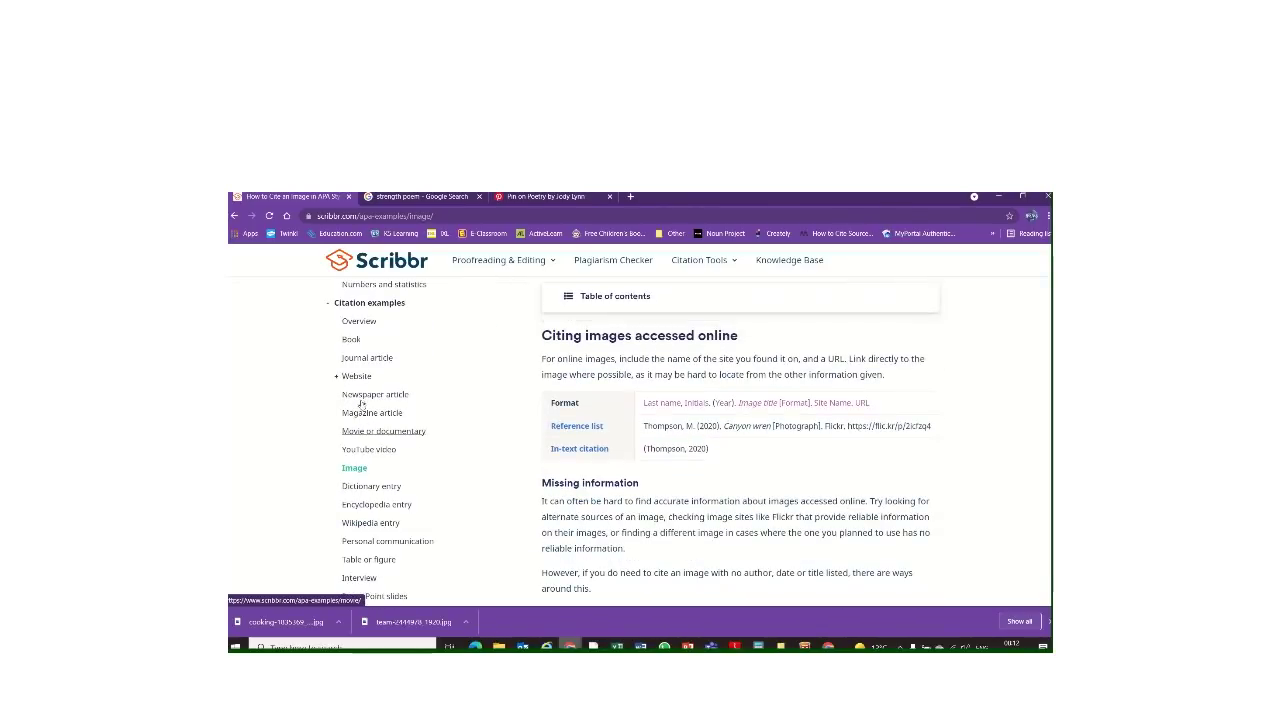
pyautogui.click(354, 344)
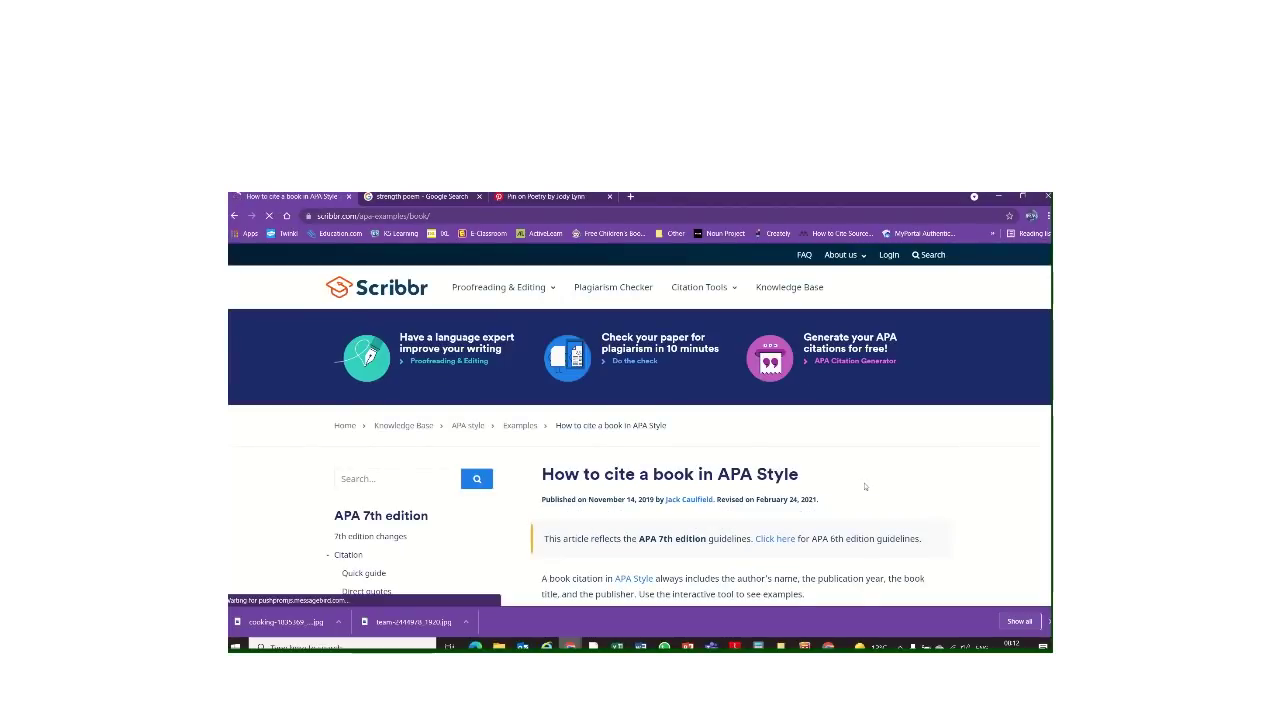
pyautogui.scroll(-3, 594, 368)
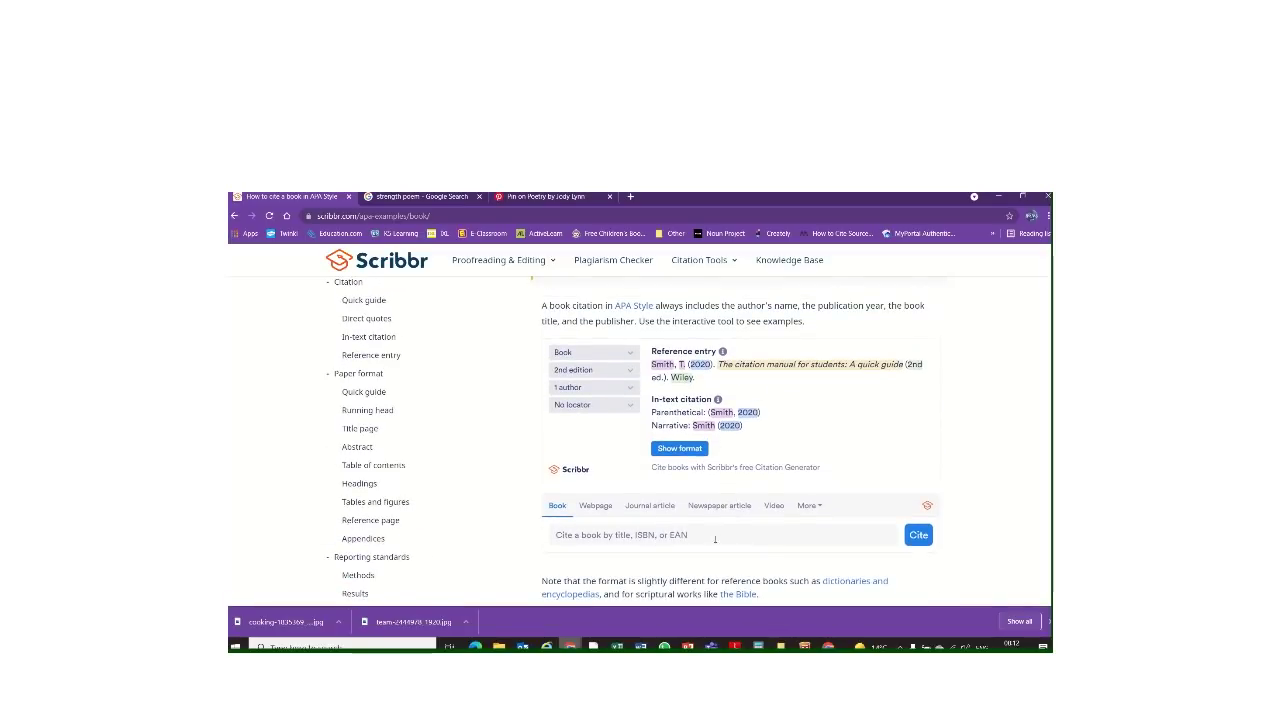
pyautogui.moveTo(640, 645)
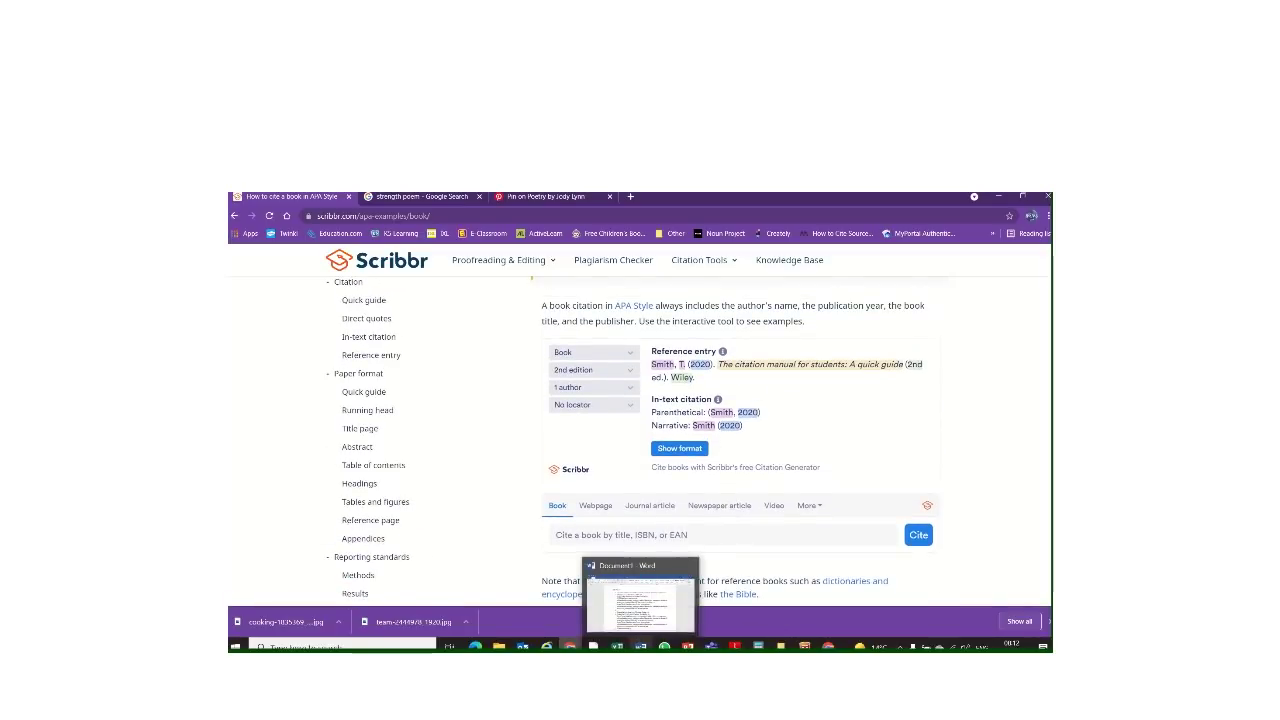
# - Return to the Word poster and scroll up to review the content above the reference list
pyautogui.click(640, 600)
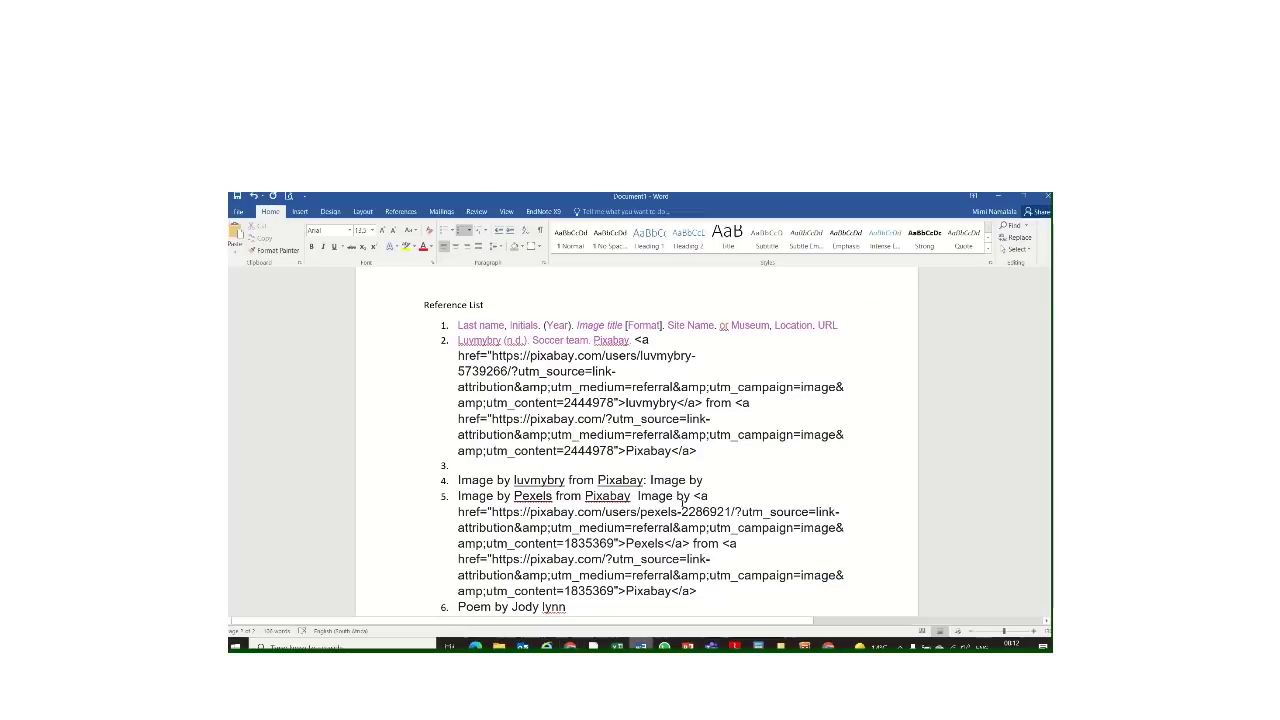
pyautogui.scroll(1, 681, 497)
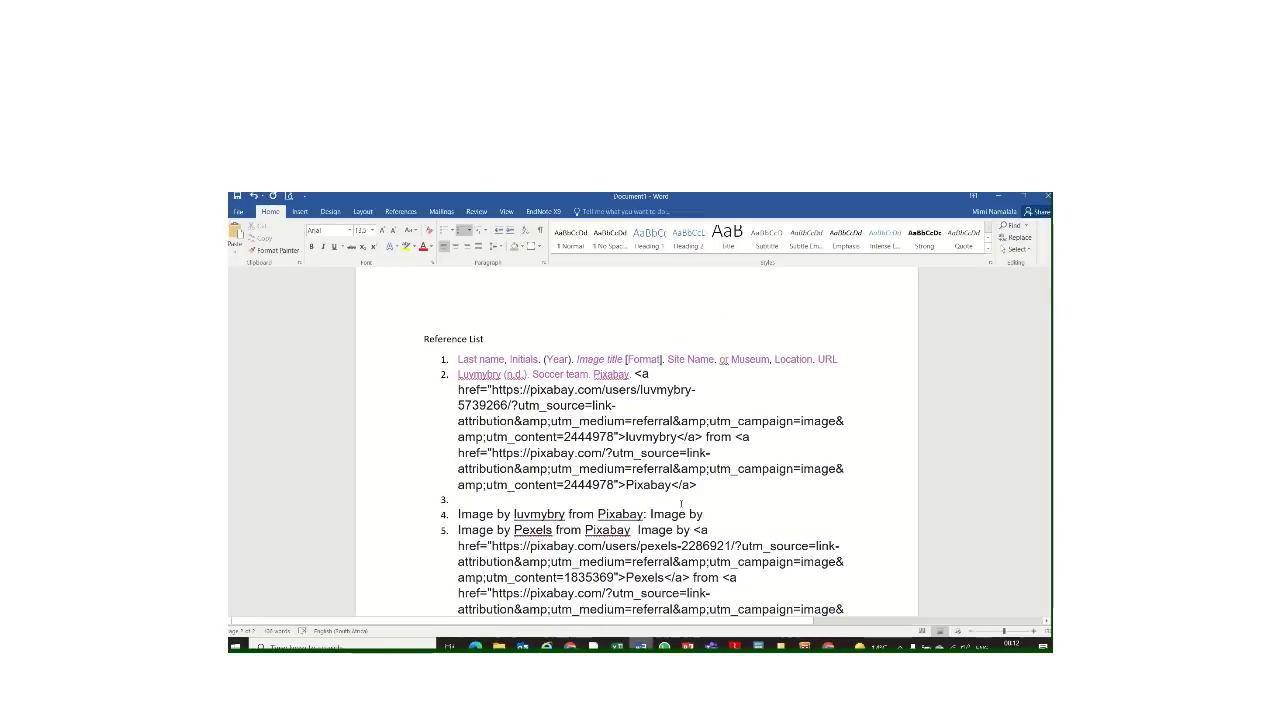
pyautogui.scroll(3, 681, 503)
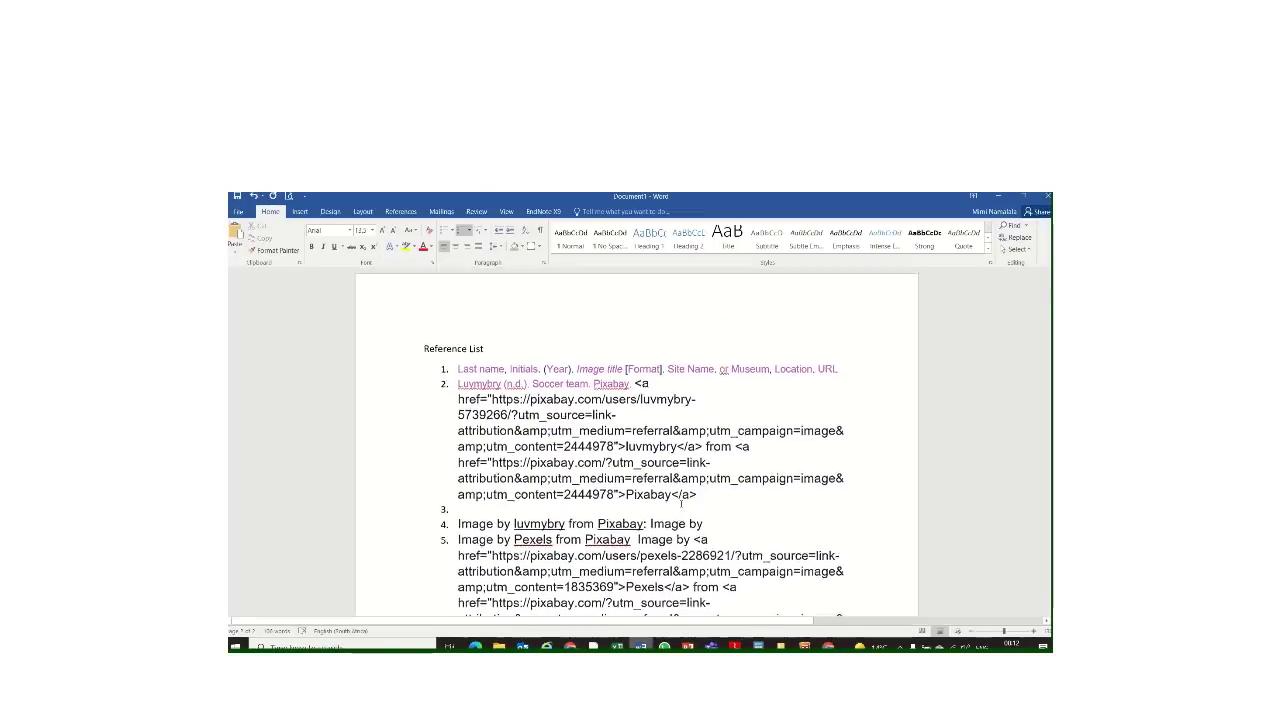
pyautogui.scroll(1, 681, 503)
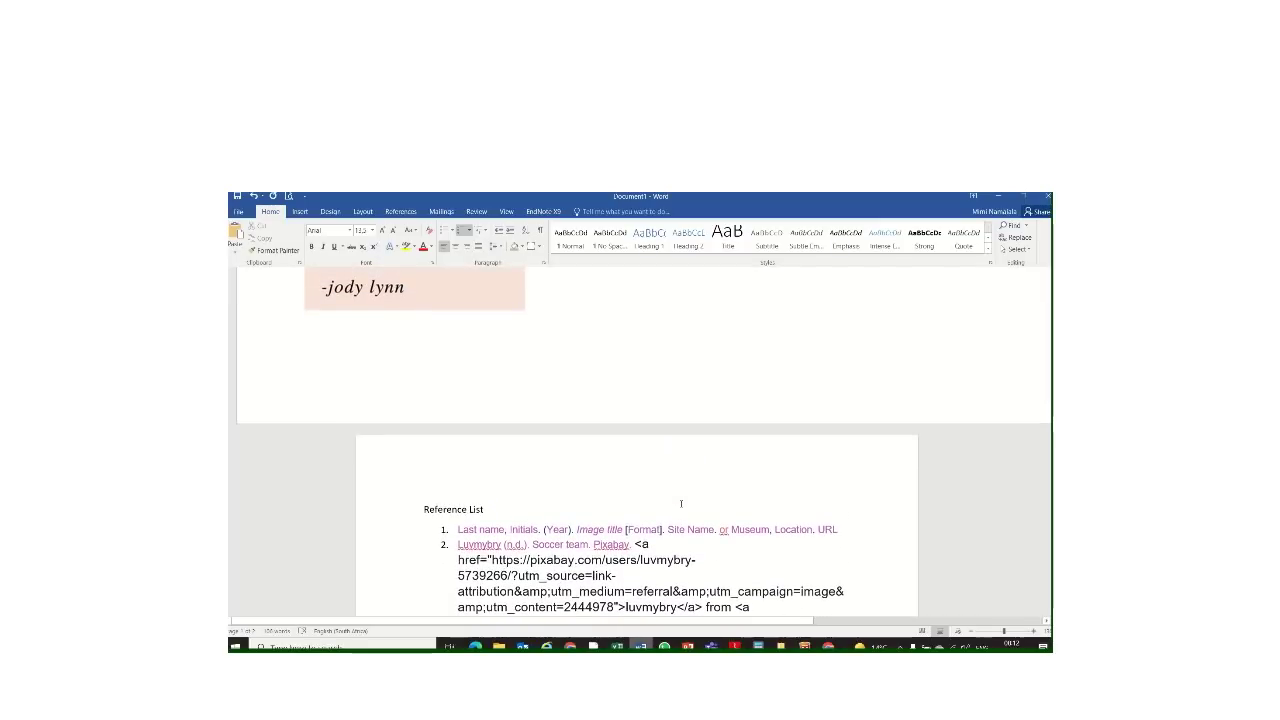
pyautogui.scroll(5, 680, 503)
pyautogui.scroll(3, 680, 503)
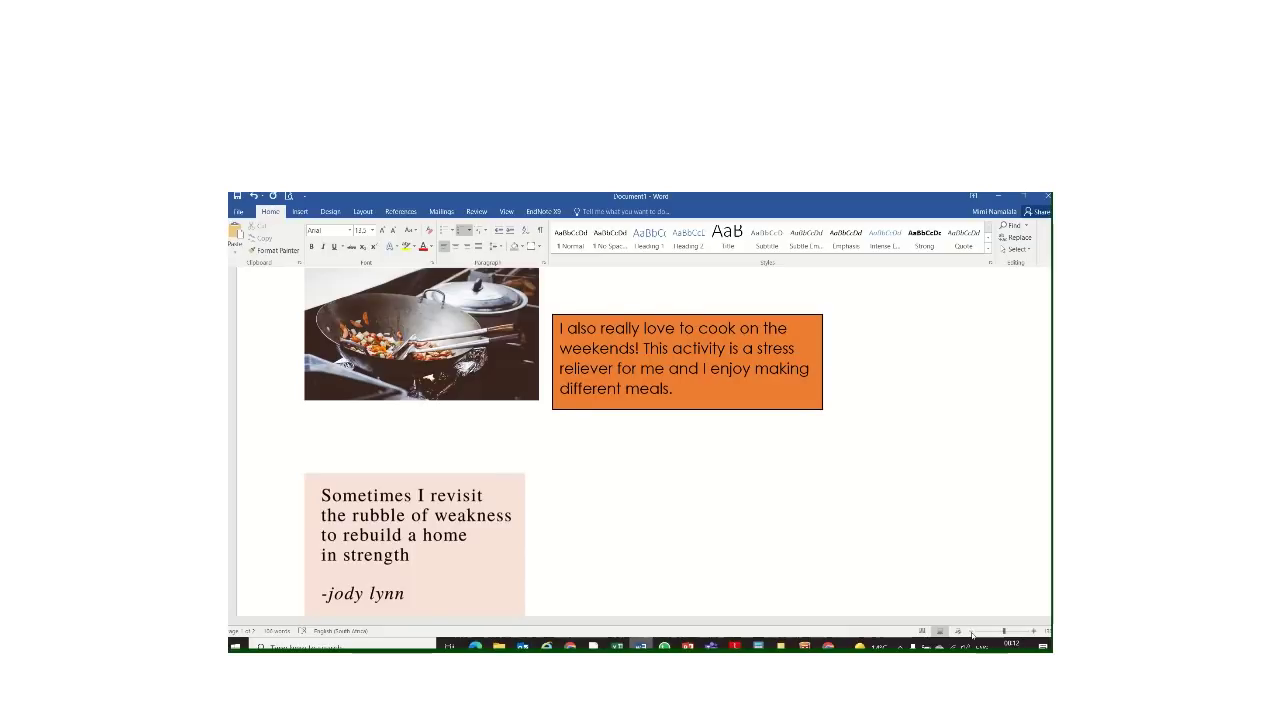
pyautogui.scroll(-6, 778, 506)
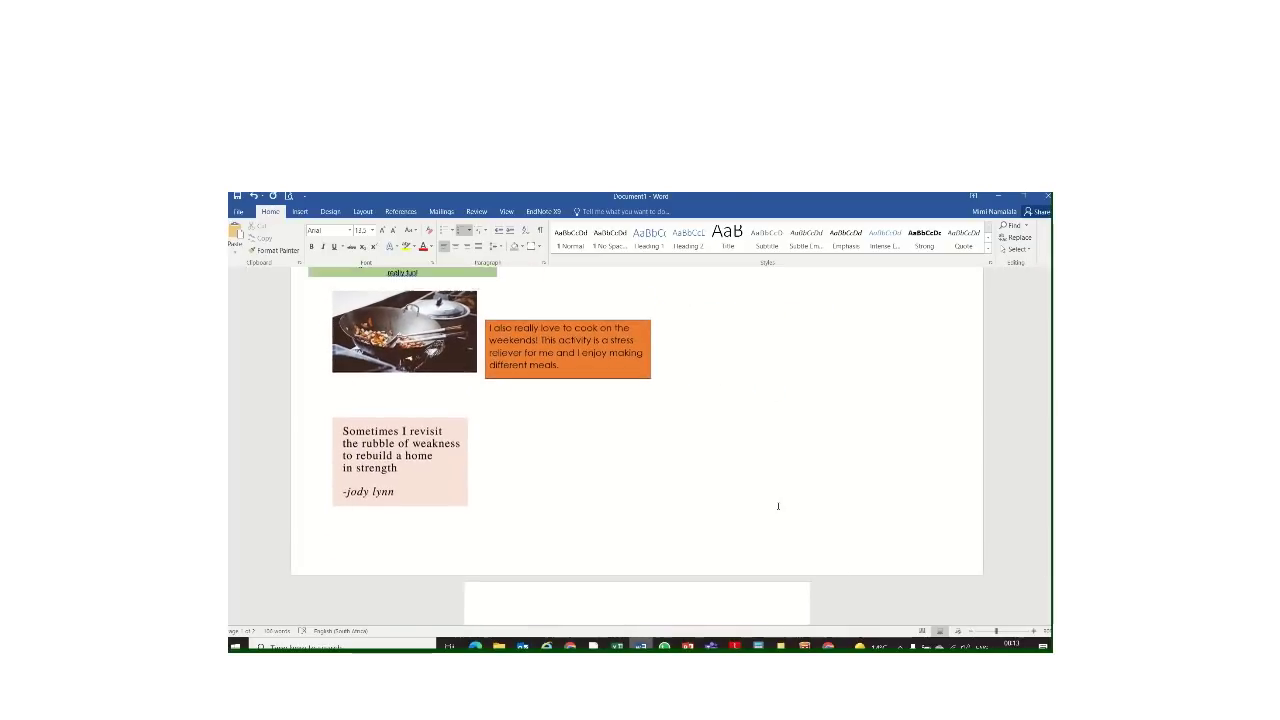
pyautogui.scroll(2, 778, 506)
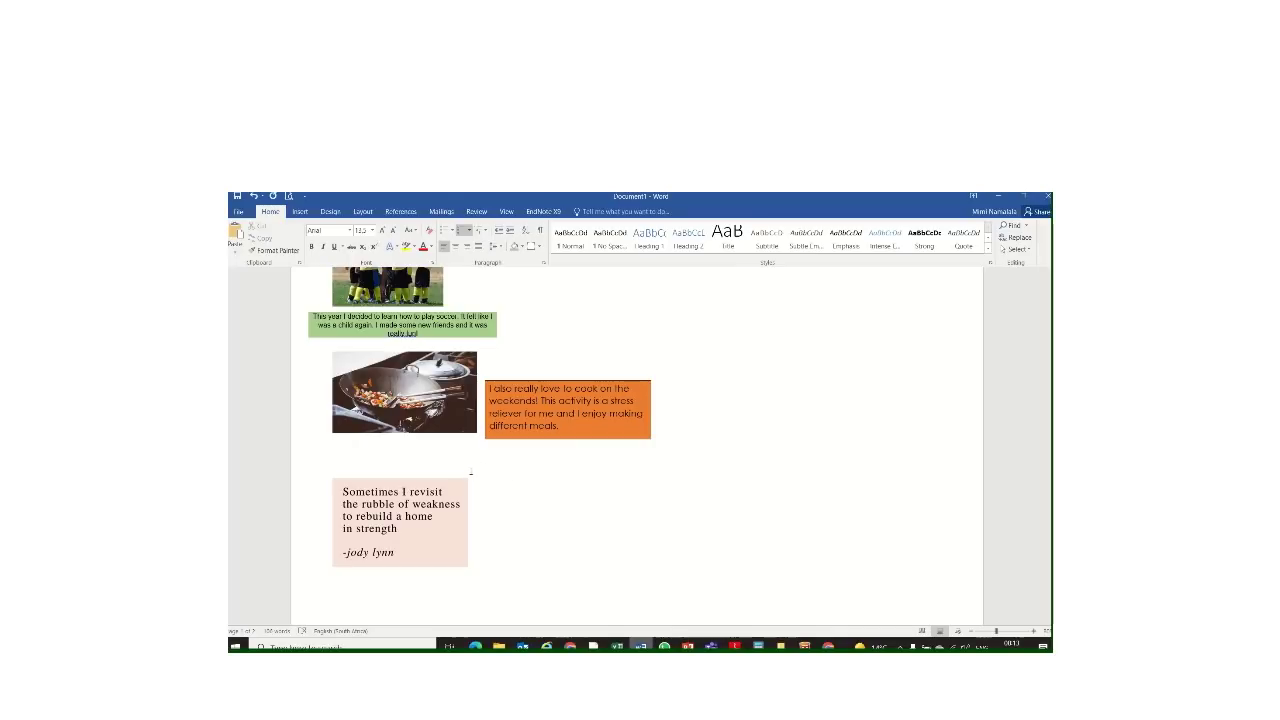
pyautogui.scroll(2, 470, 471)
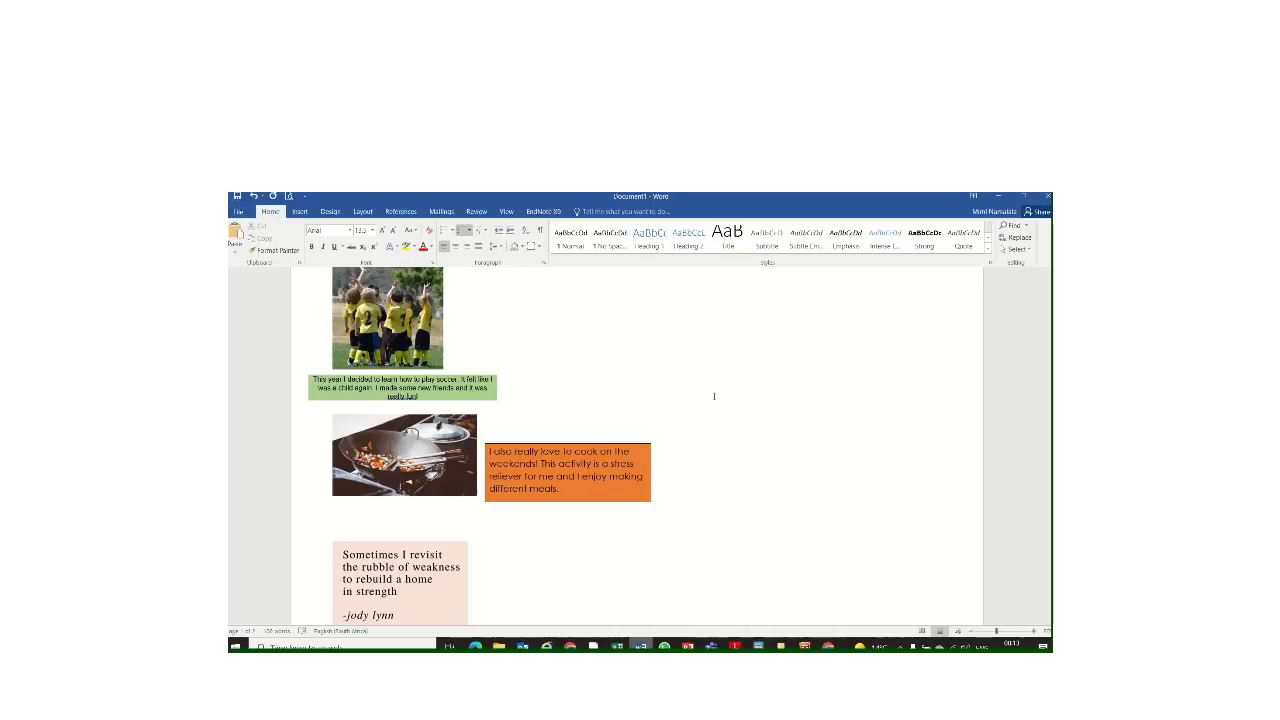
pyautogui.scroll(-2, 667, 410)
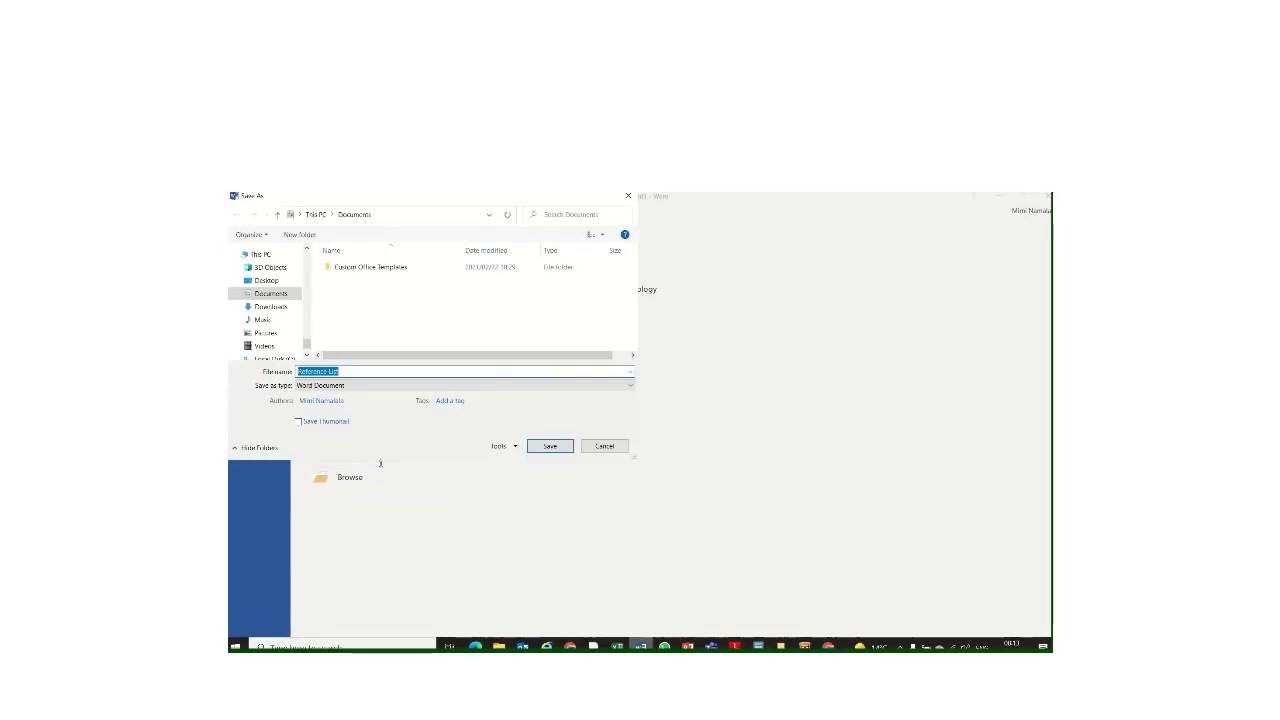
# - Save the poster to the Desktop as 'my life skills poster 3 july 2021'
pyautogui.click(266, 280)
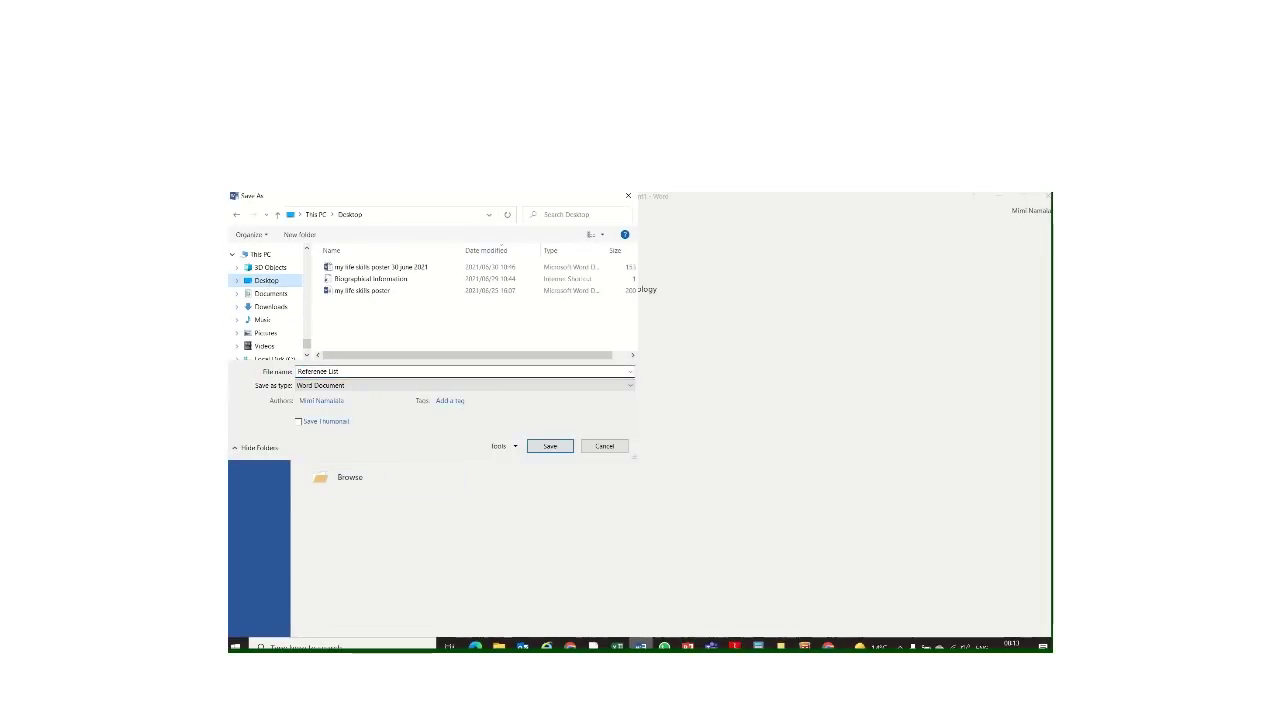
pyautogui.write('my life sk')
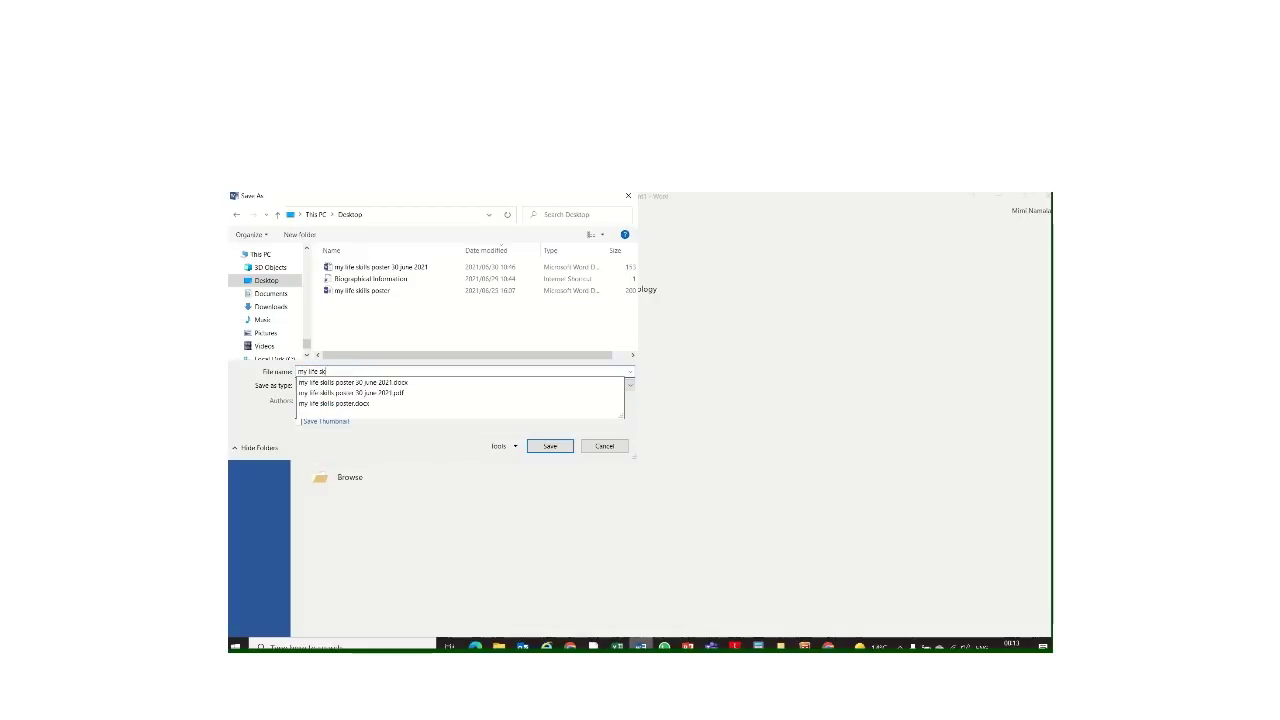
pyautogui.write('ills poster')
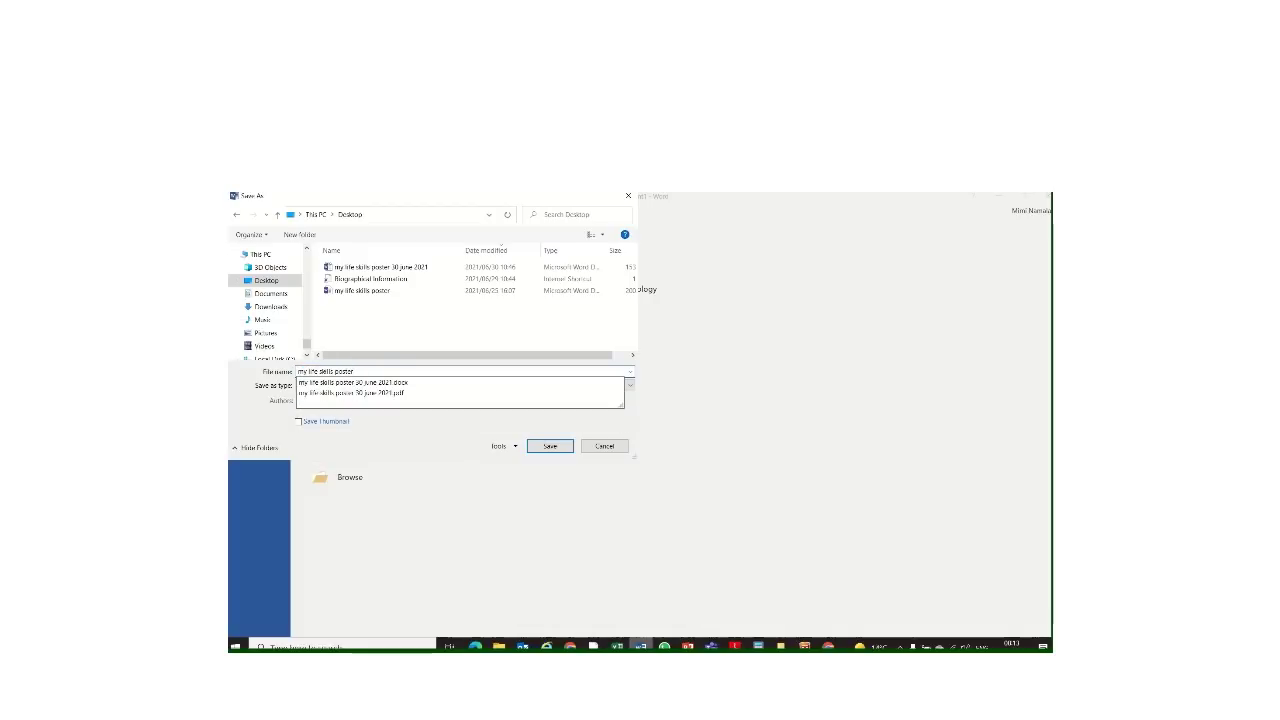
pyautogui.write(' 3 july 2021')
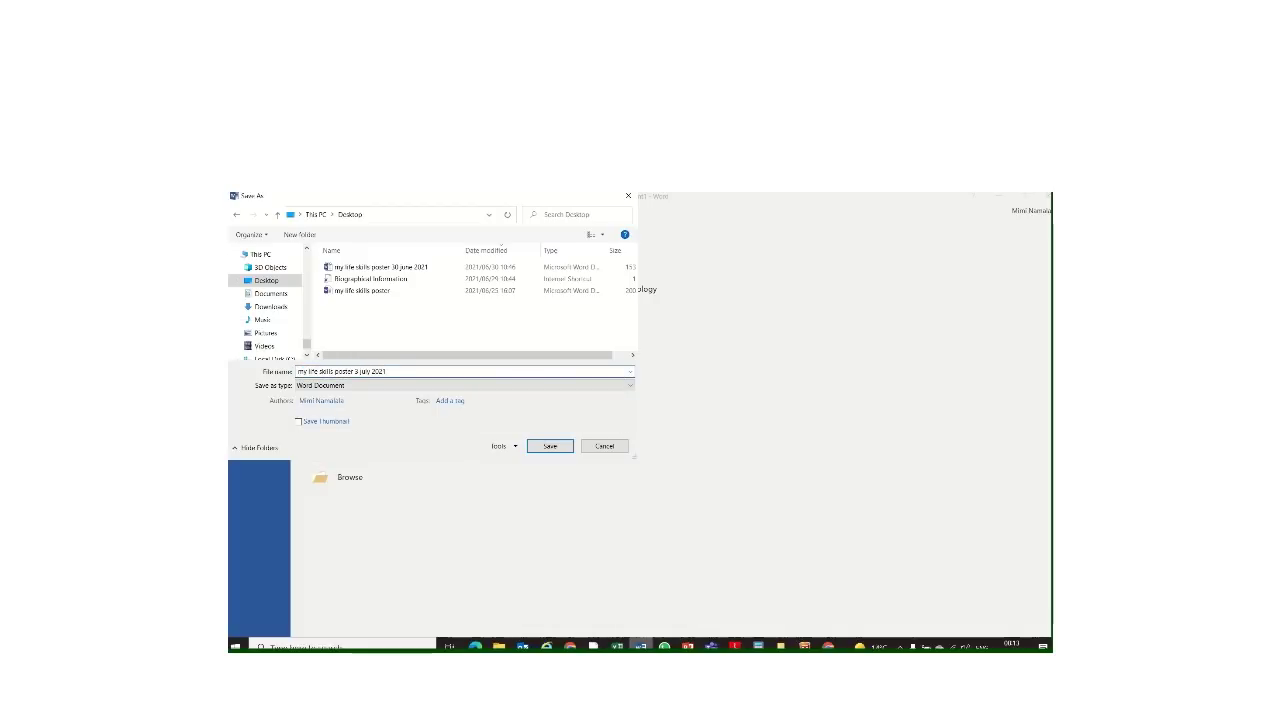
pyautogui.press('Return')
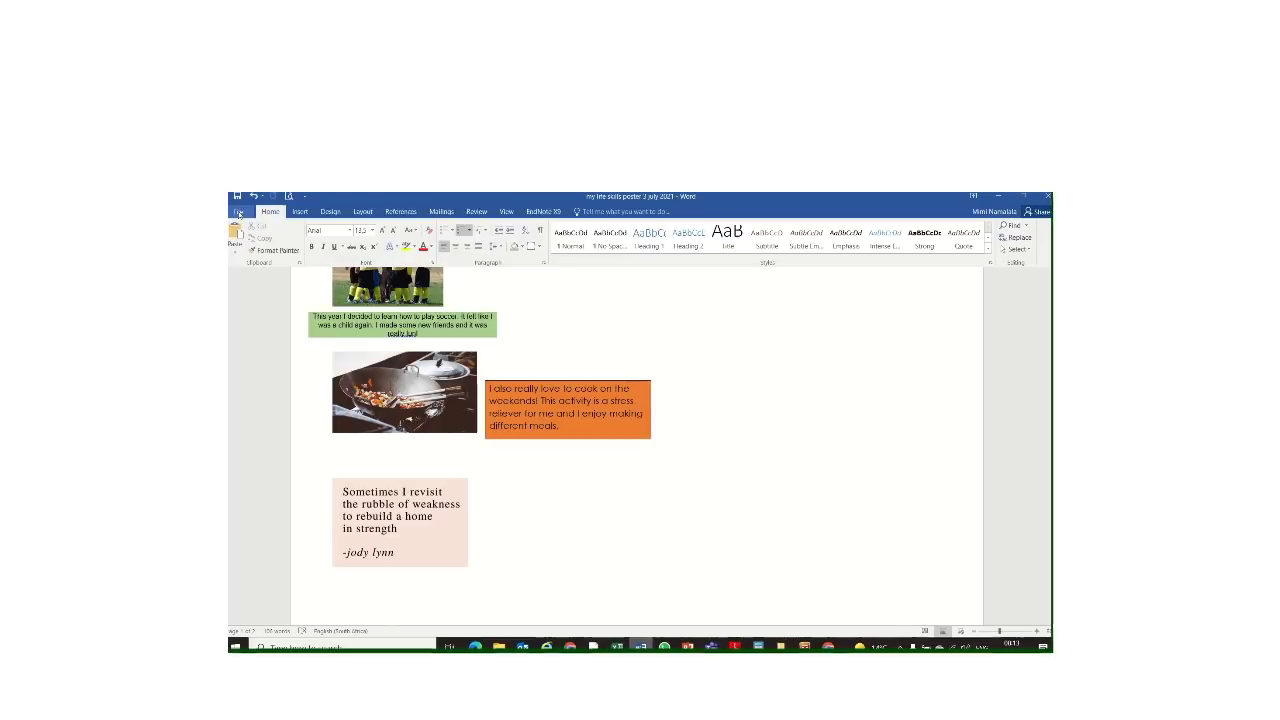
# - Save a PDF copy of the poster into the Desktop folder
pyautogui.click(239, 213)
pyautogui.click(245, 308)
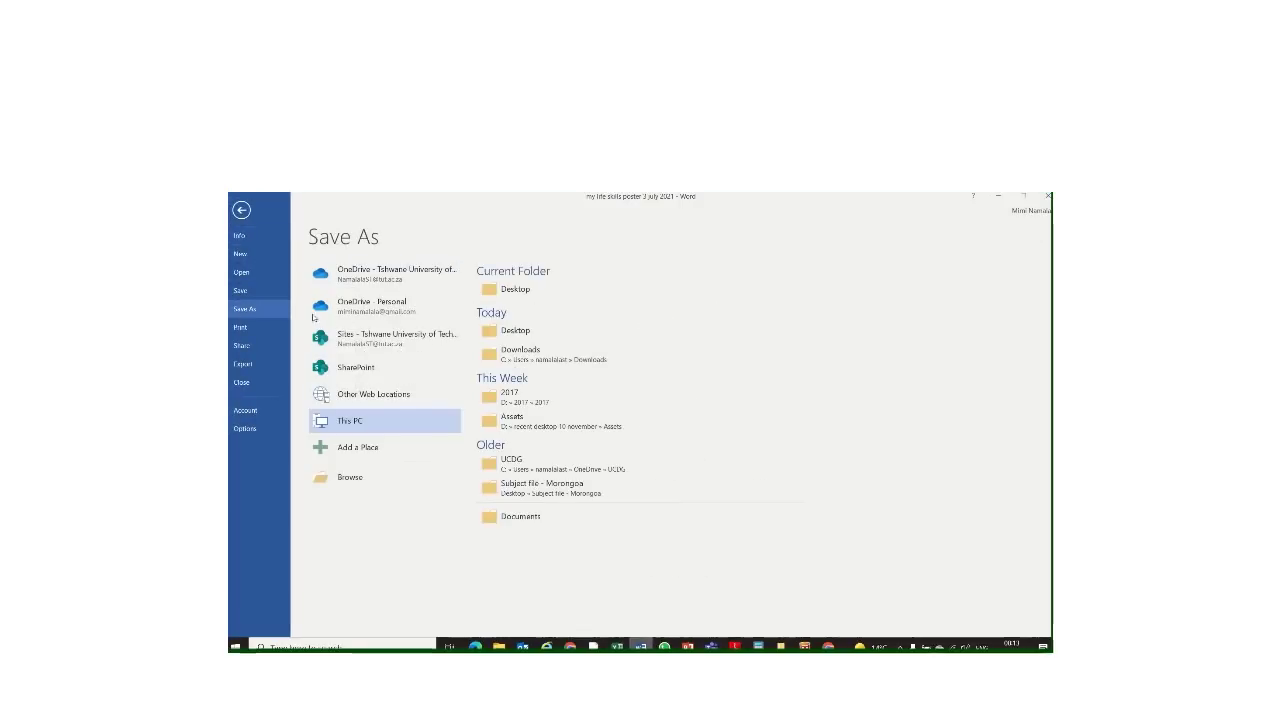
pyautogui.click(515, 289)
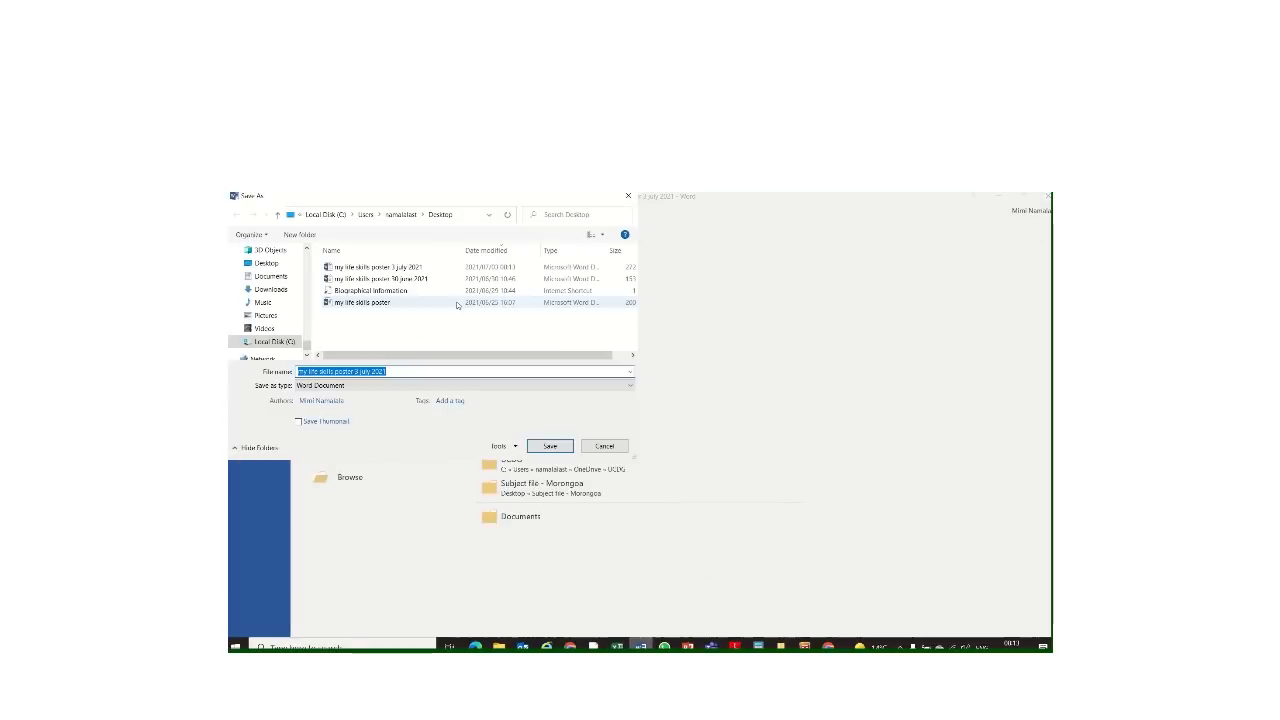
pyautogui.click(362, 388)
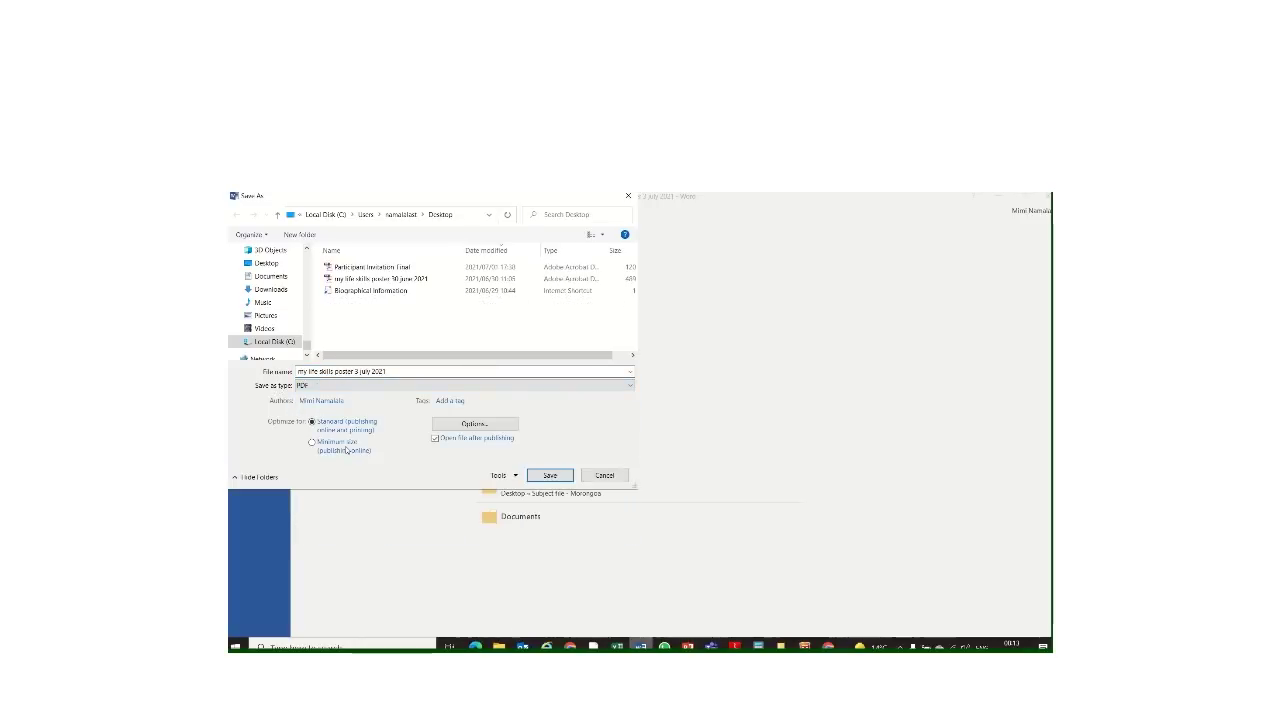
pyautogui.click(551, 475)
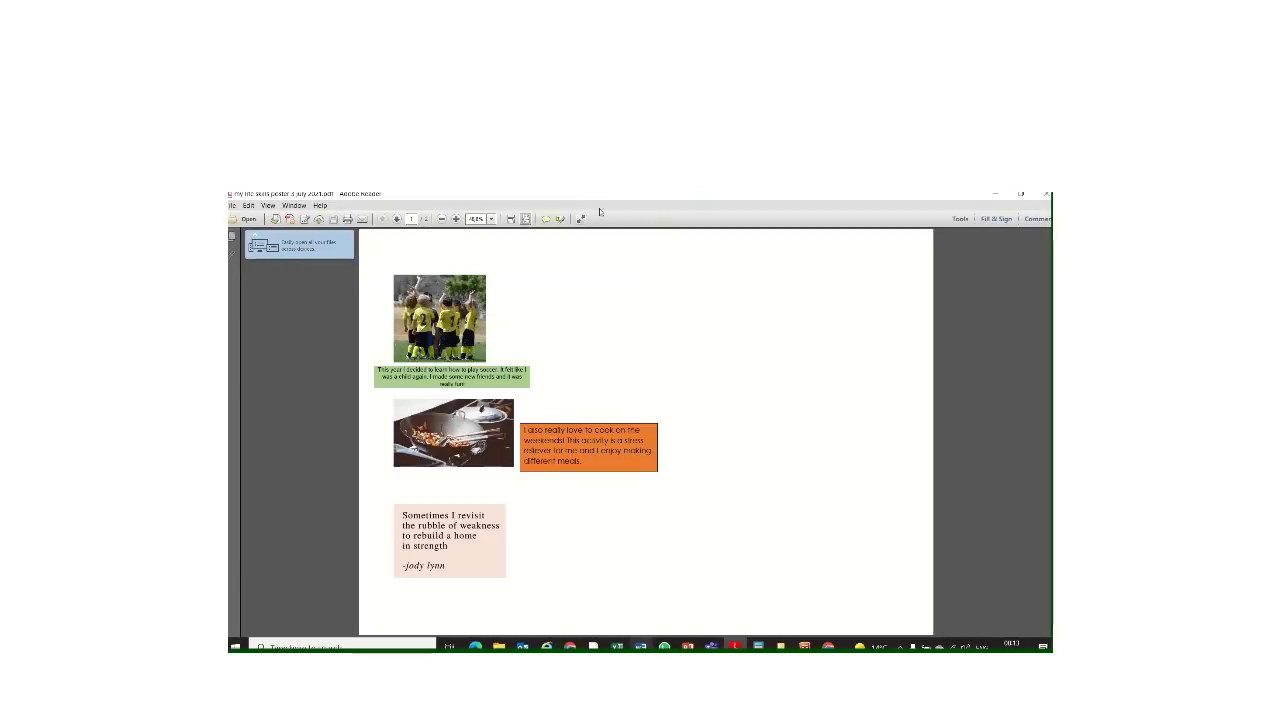
# - Maximize the PDF view, then delete and restore the soccer photo in the Word poster
pyautogui.click(605, 195)
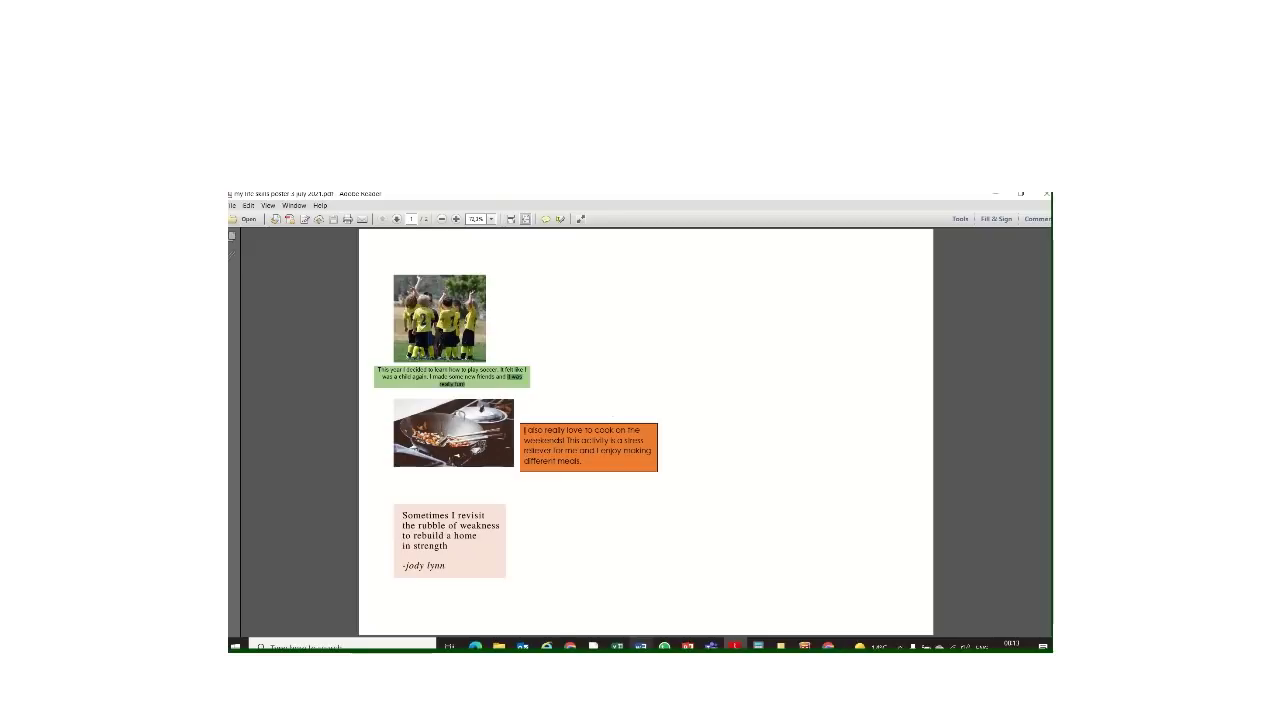
pyautogui.click(640, 645)
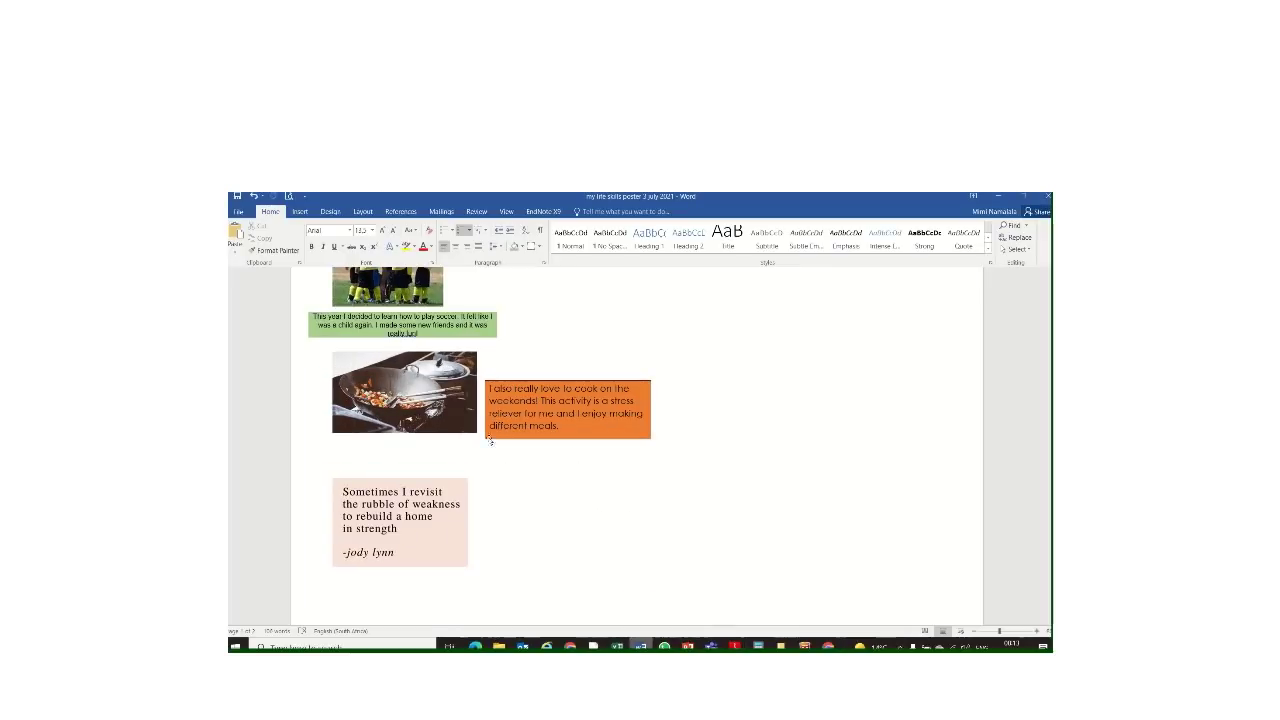
pyautogui.scroll(3, 440, 378)
pyautogui.click(428, 333)
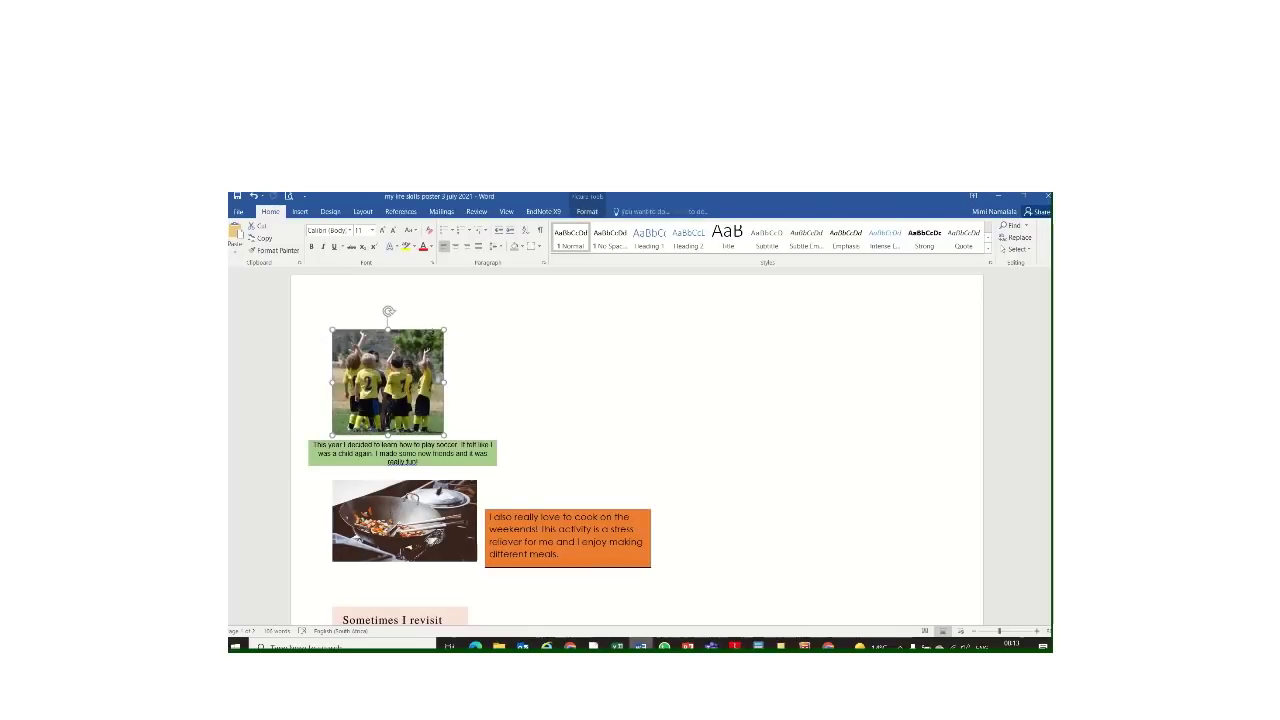
pyautogui.press('Delete')
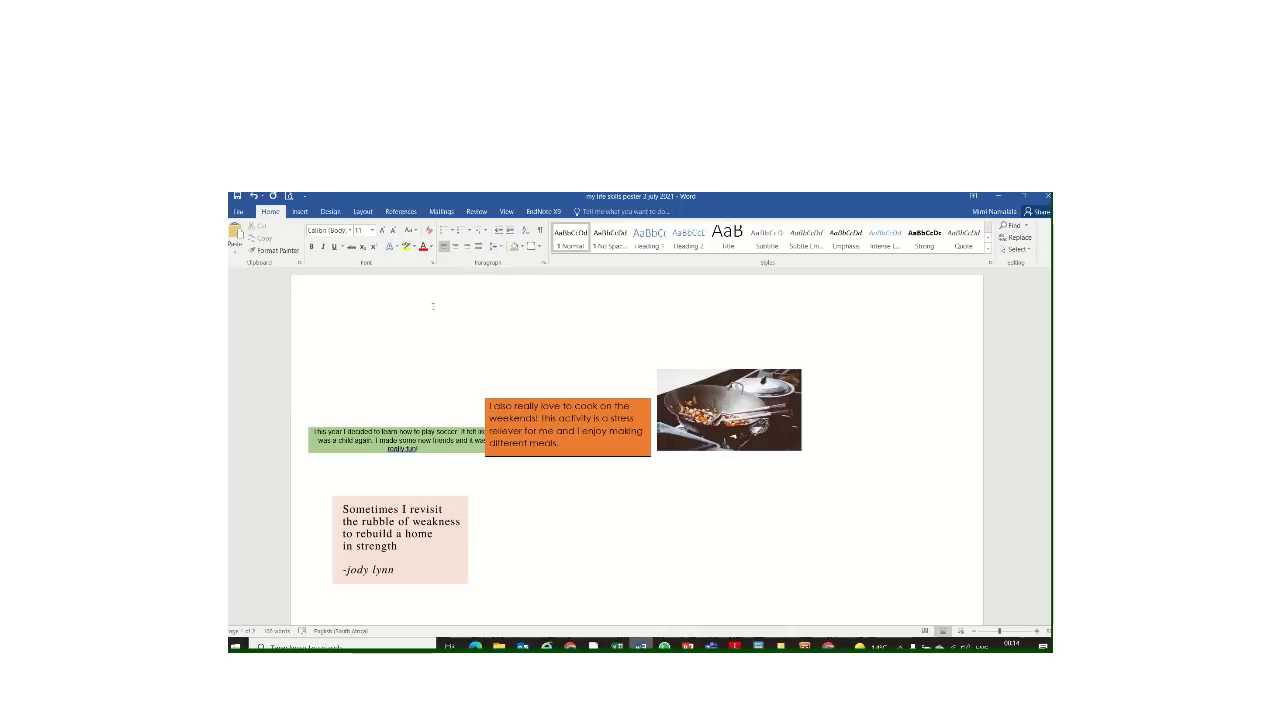
pyautogui.click(254, 196)
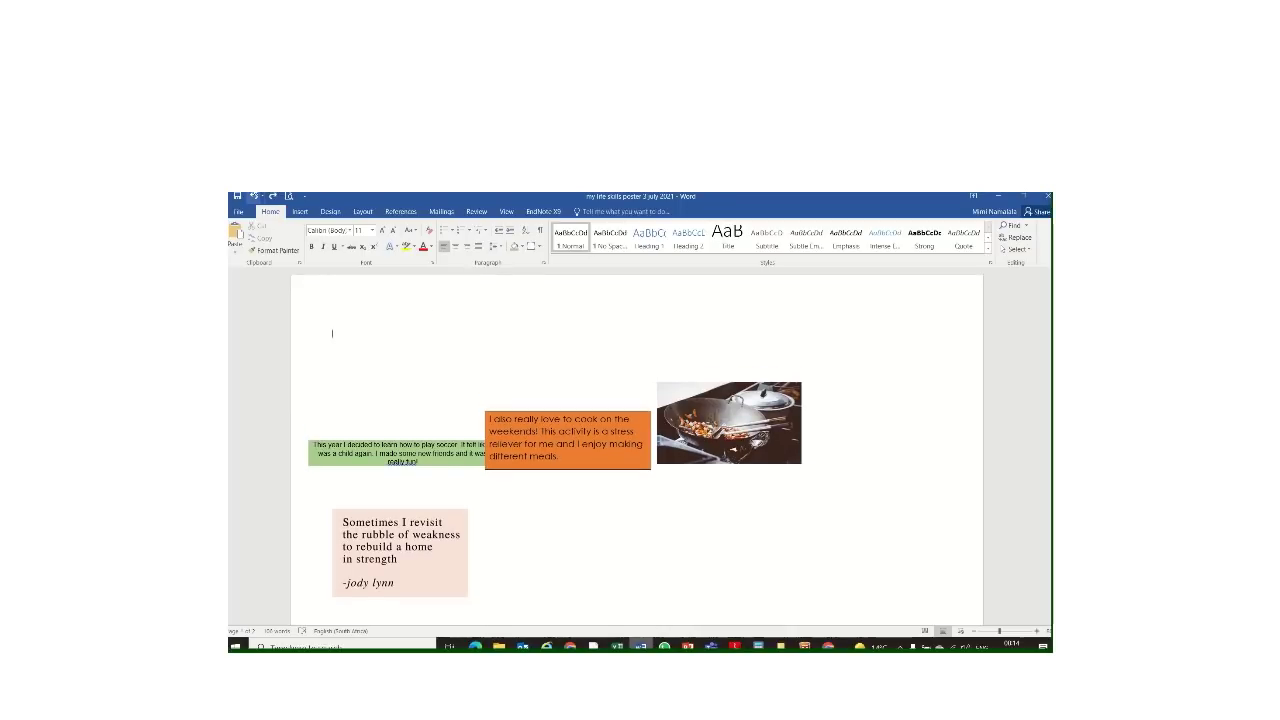
pyautogui.click(254, 196)
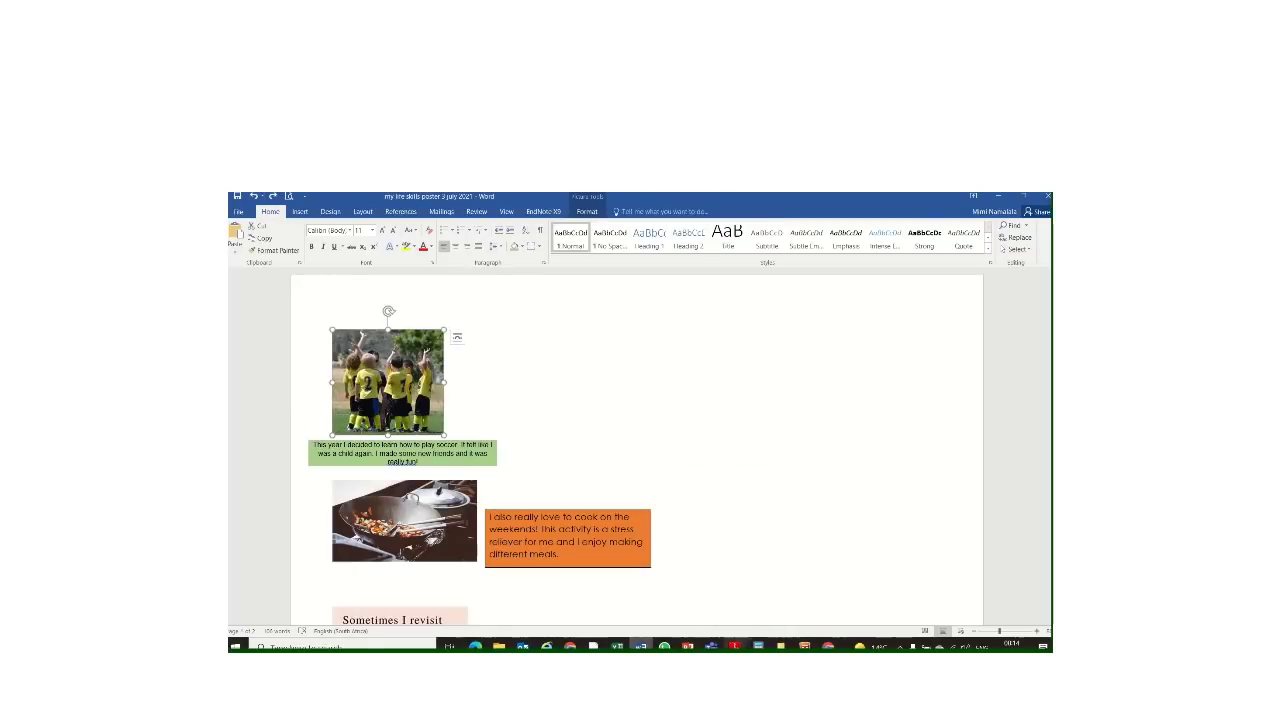
# - Scroll through both pages of the exported PDF, then close Adobe Reader
pyautogui.click(735, 645)
pyautogui.scroll(-3, 492, 354)
pyautogui.scroll(3, 536, 369)
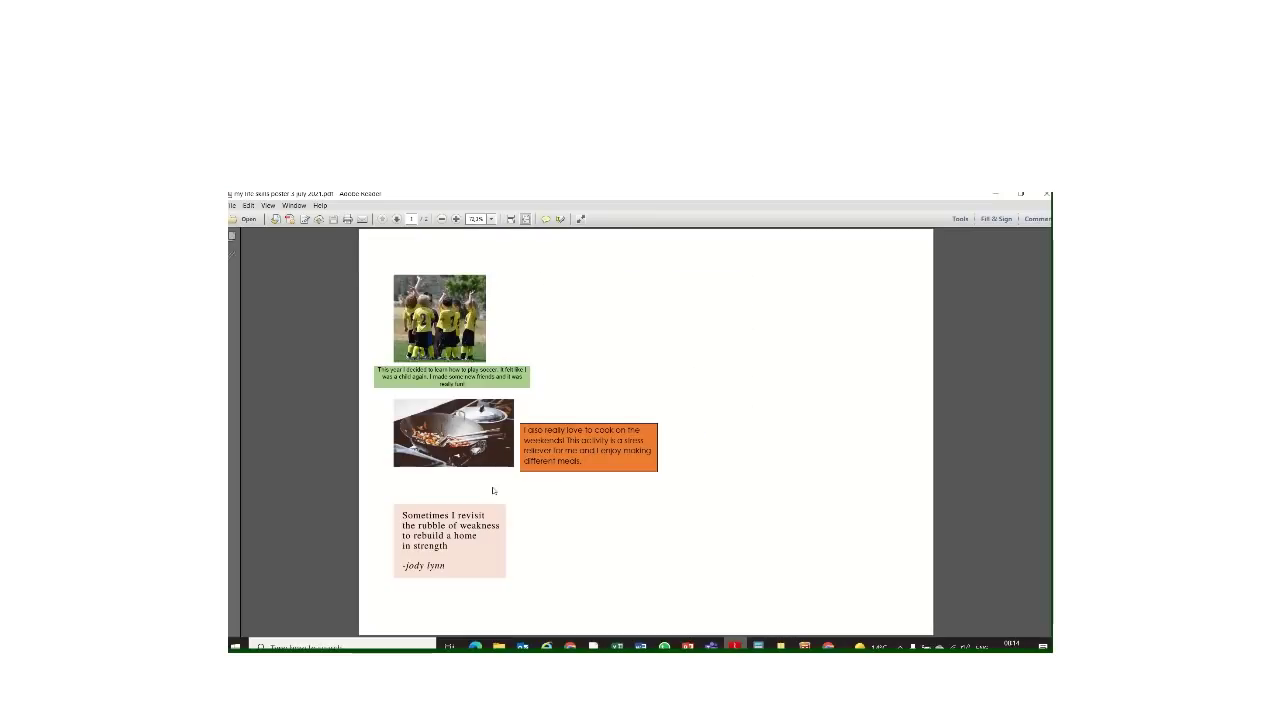
pyautogui.scroll(-3, 624, 350)
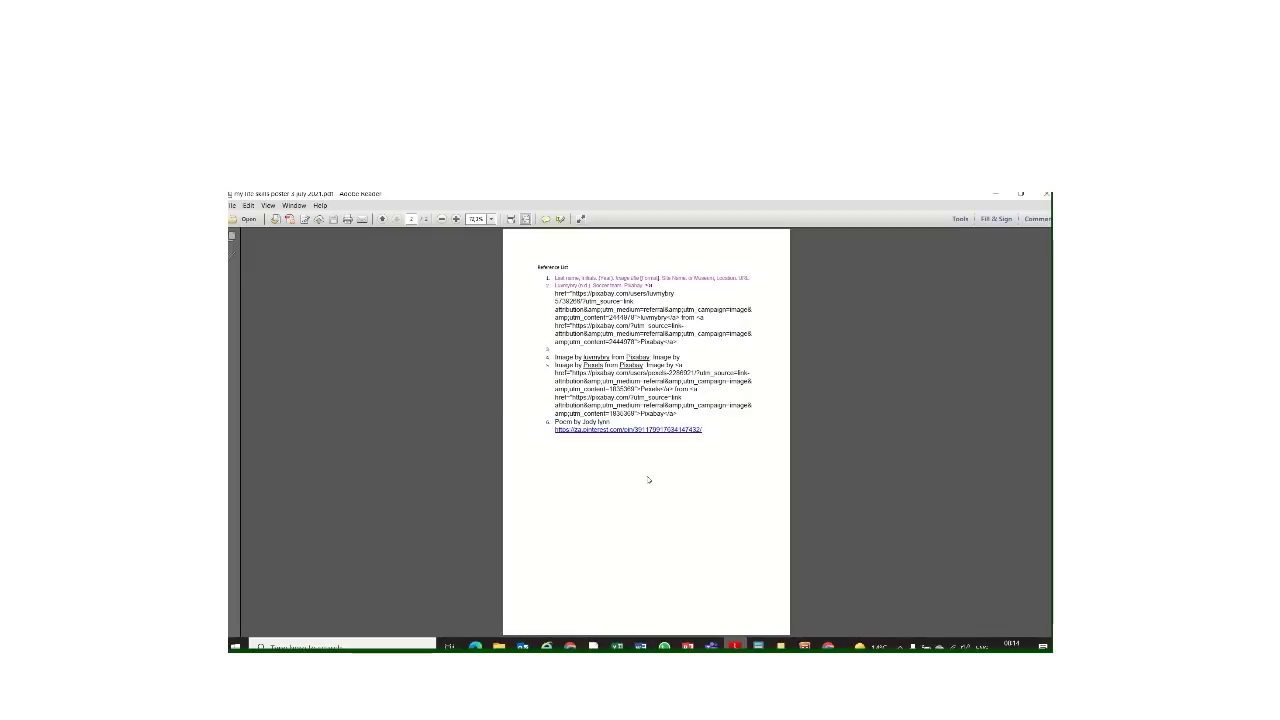
pyautogui.scroll(3, 648, 480)
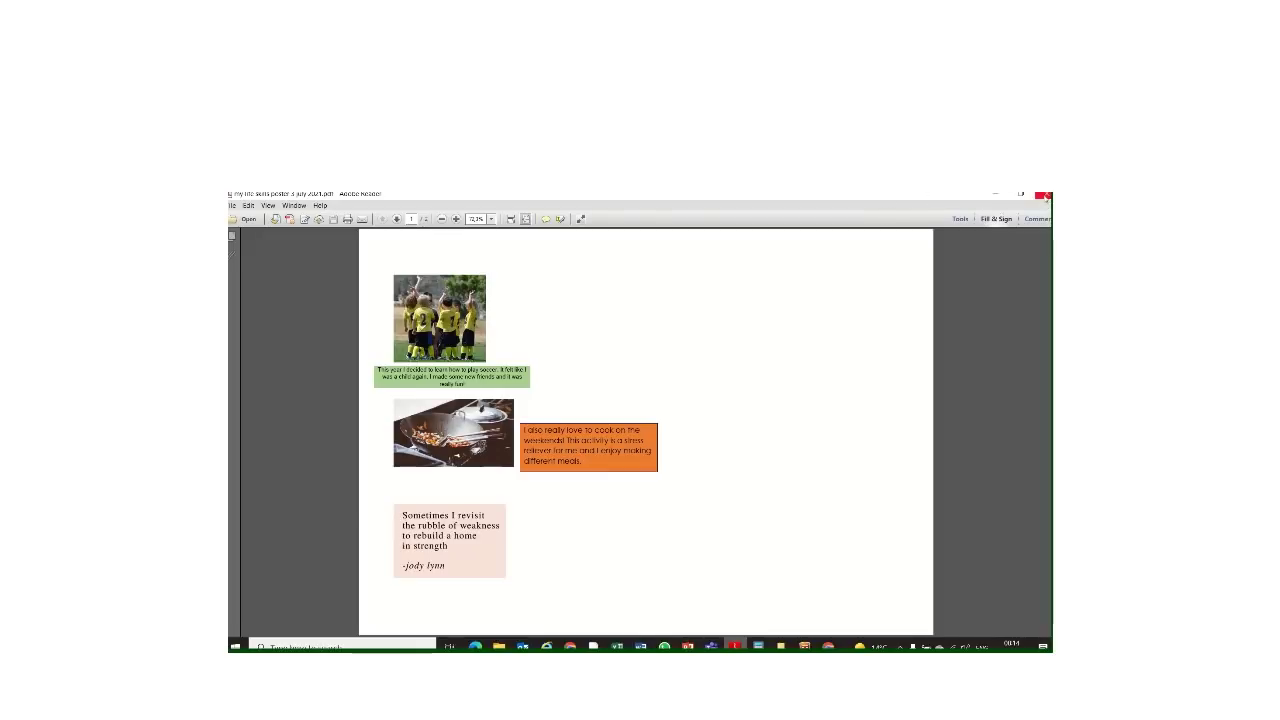
pyautogui.click(1046, 194)
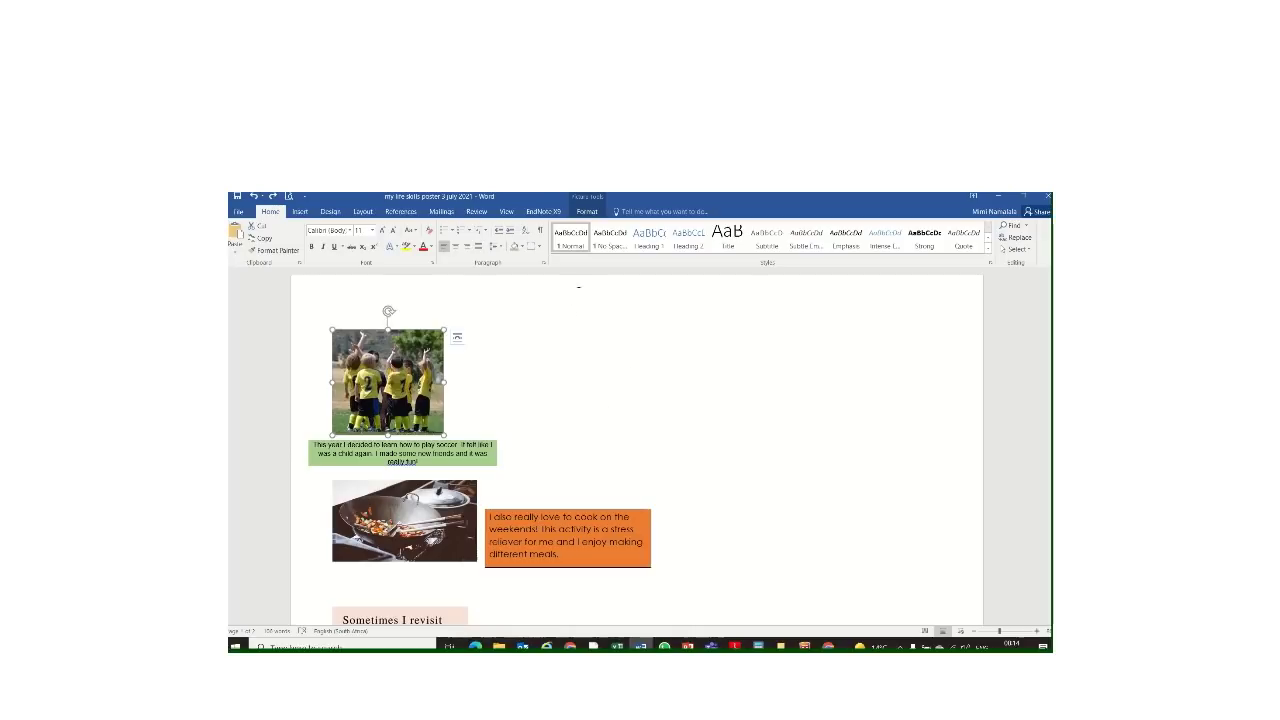
# - Add the page header 'The rollercoaster that has been my life so far' to the poster
pyautogui.doubleClick(578, 288)
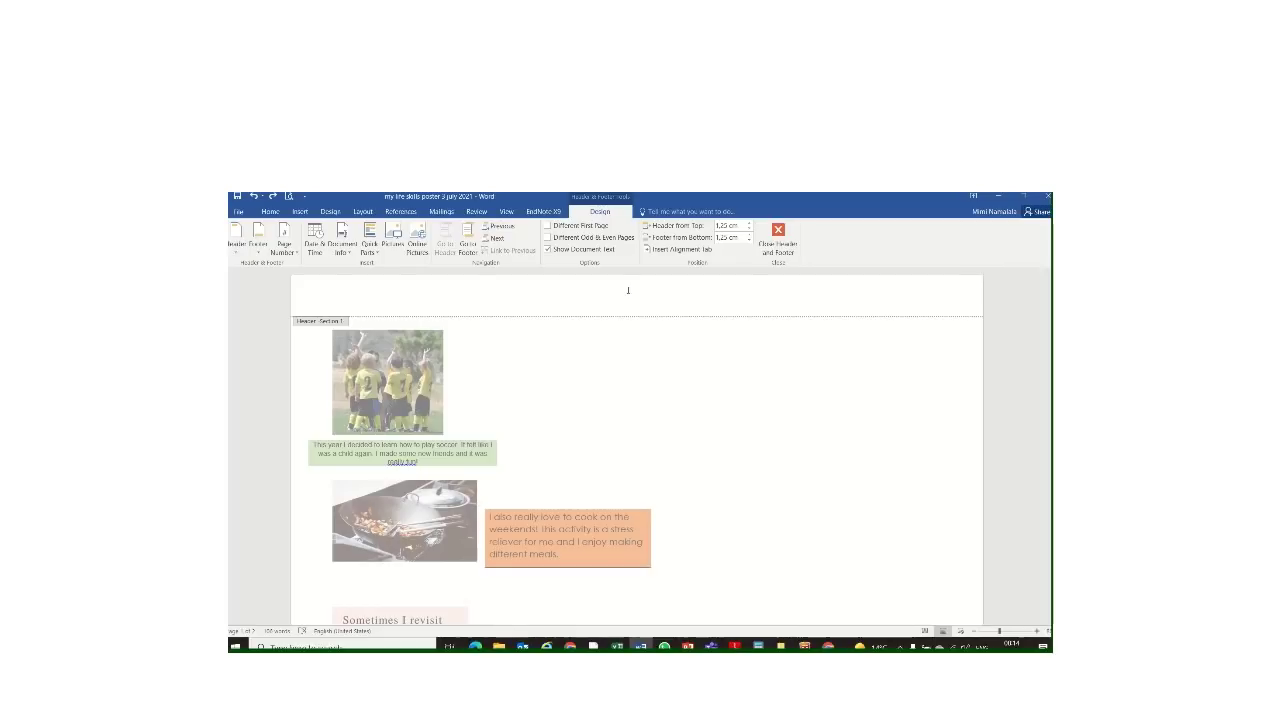
pyautogui.write('M')
pyautogui.write('y lirst Year')
pyautogui.write(' Experien')
pyautogui.write('s been my life so far...')
pyautogui.click(779, 246)
# - Switch to the Chrome window with Scribbr and go back to the APA image citation example
pyautogui.scroll(-2, 660, 529)
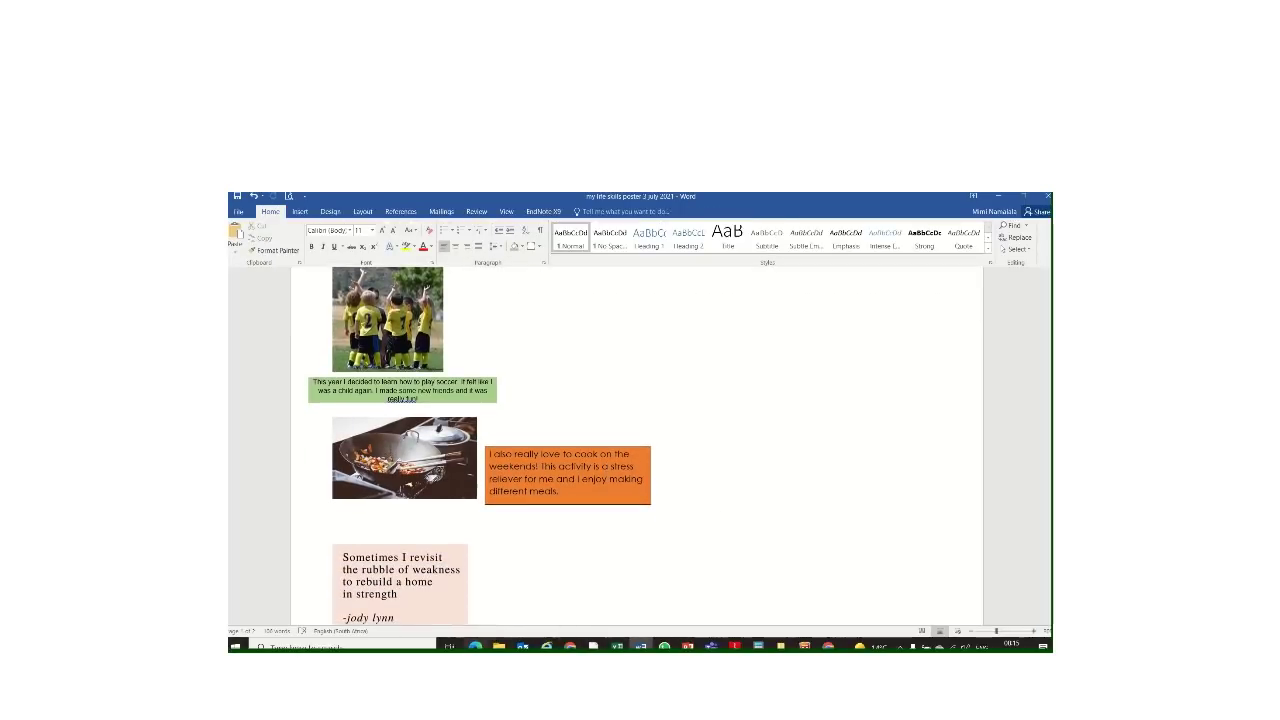
pyautogui.moveTo(717, 208)
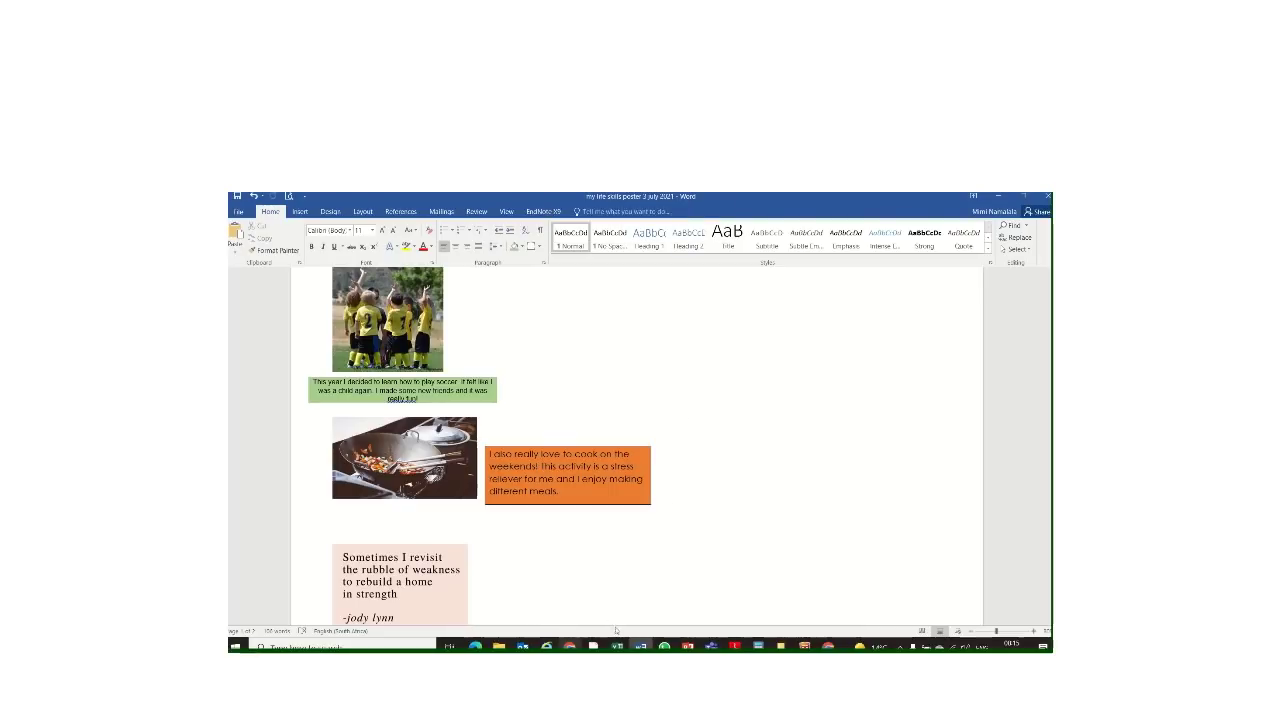
pyautogui.moveTo(569, 645)
pyautogui.click(590, 590)
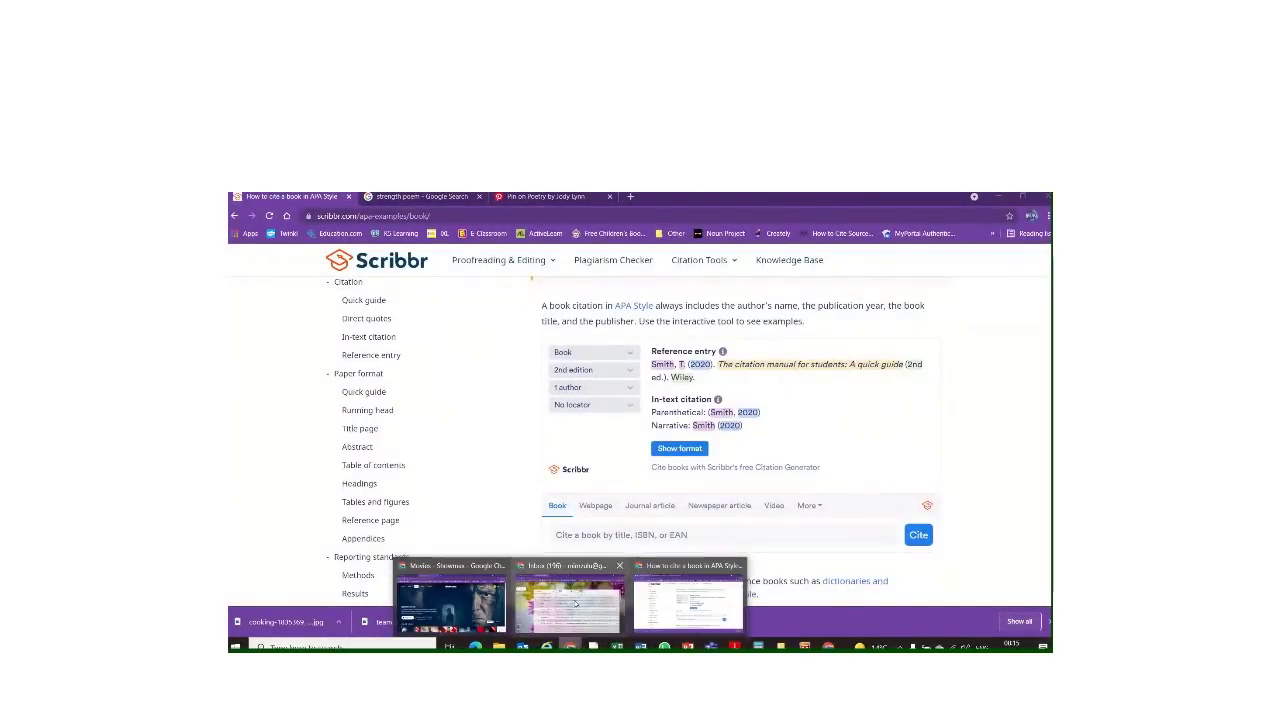
pyautogui.click(465, 595)
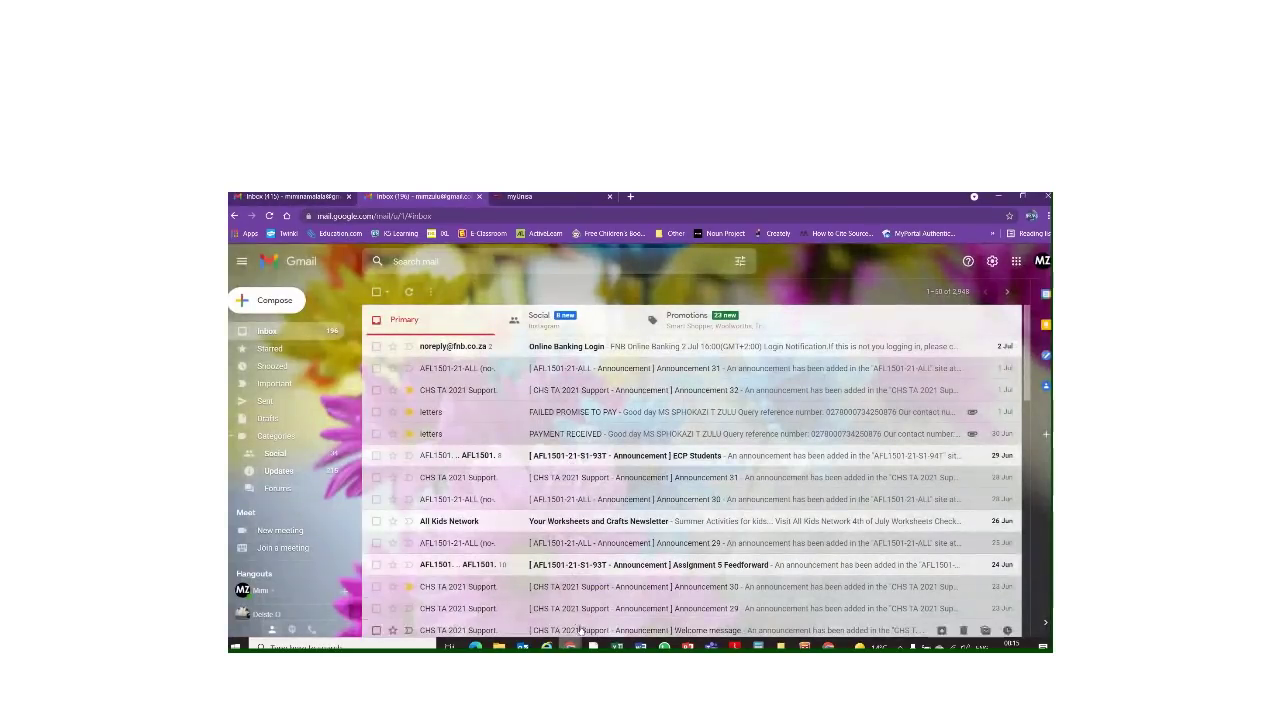
pyautogui.moveTo(569, 645)
pyautogui.click(590, 595)
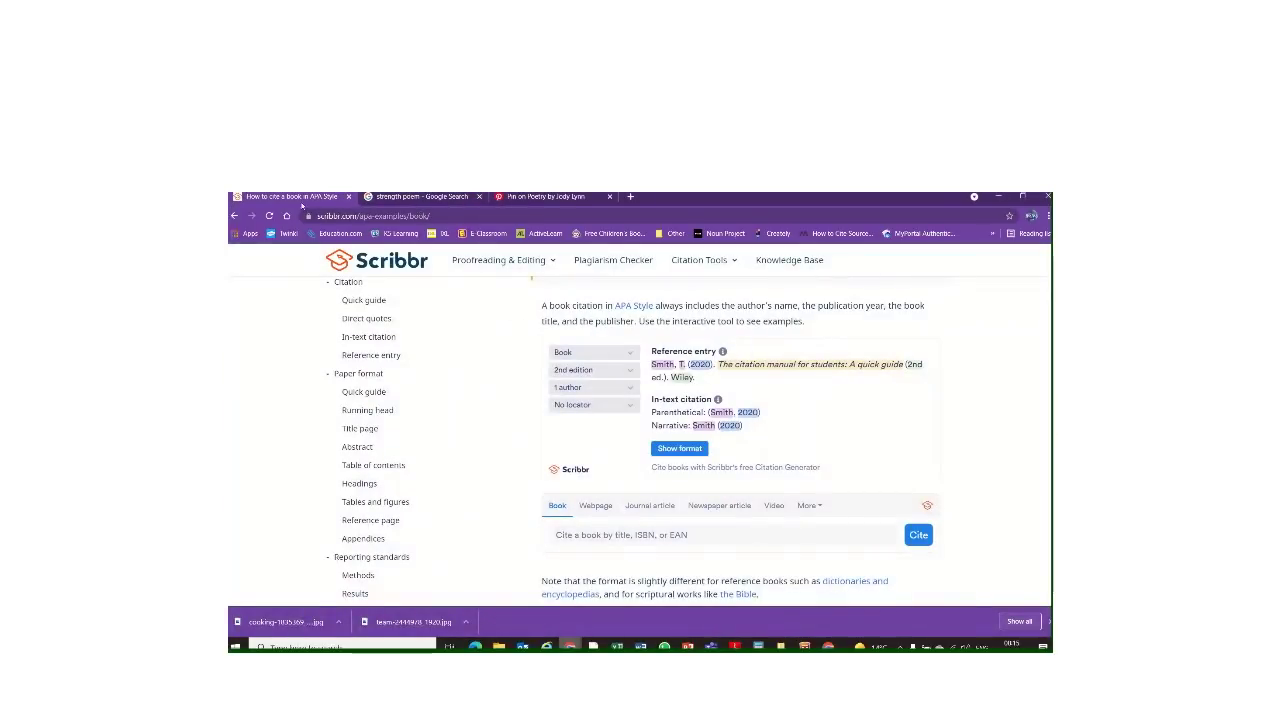
pyautogui.click(236, 216)
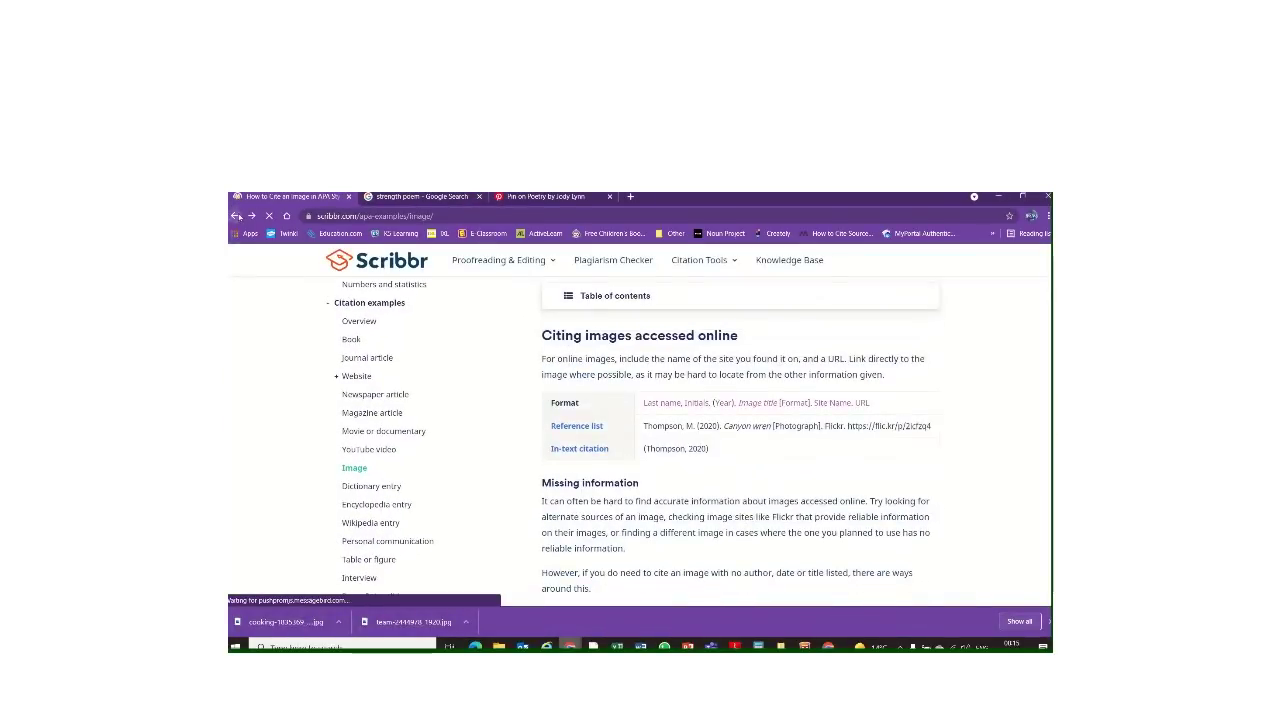
# - Open the ePortfolio FYE Poster assignment from the course Assignments page
pyautogui.click(236, 216)
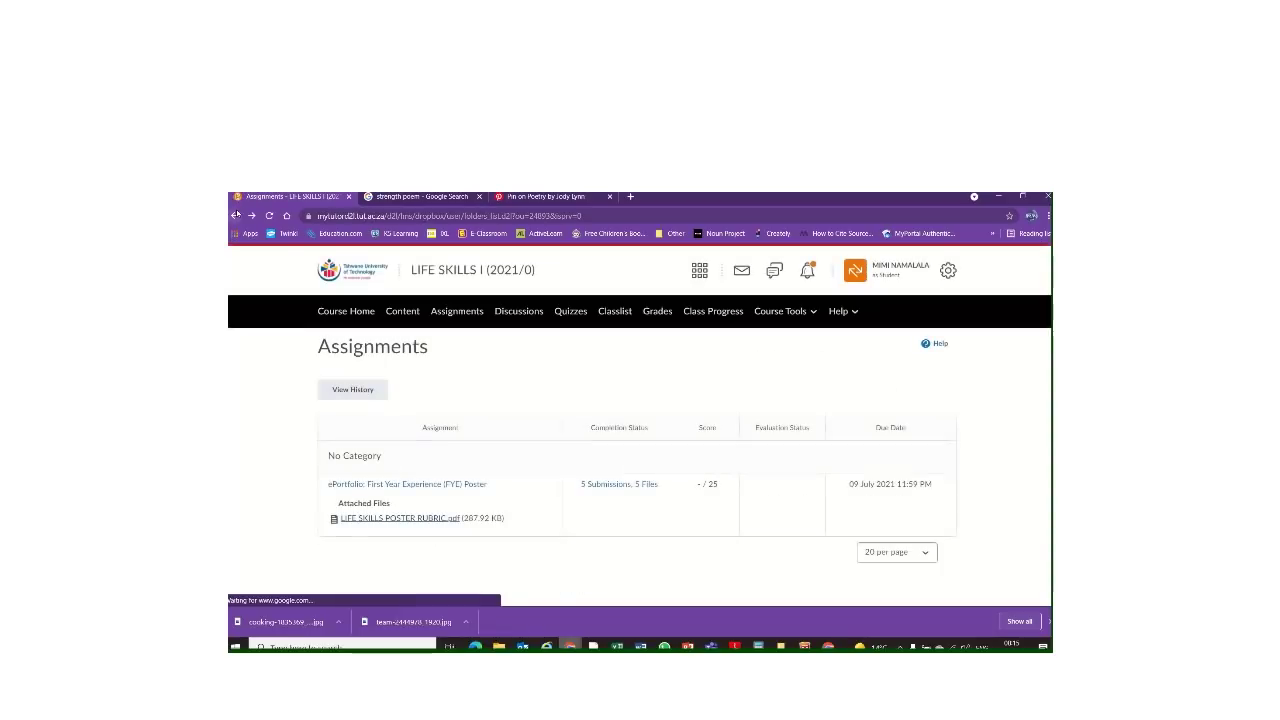
pyautogui.click(432, 486)
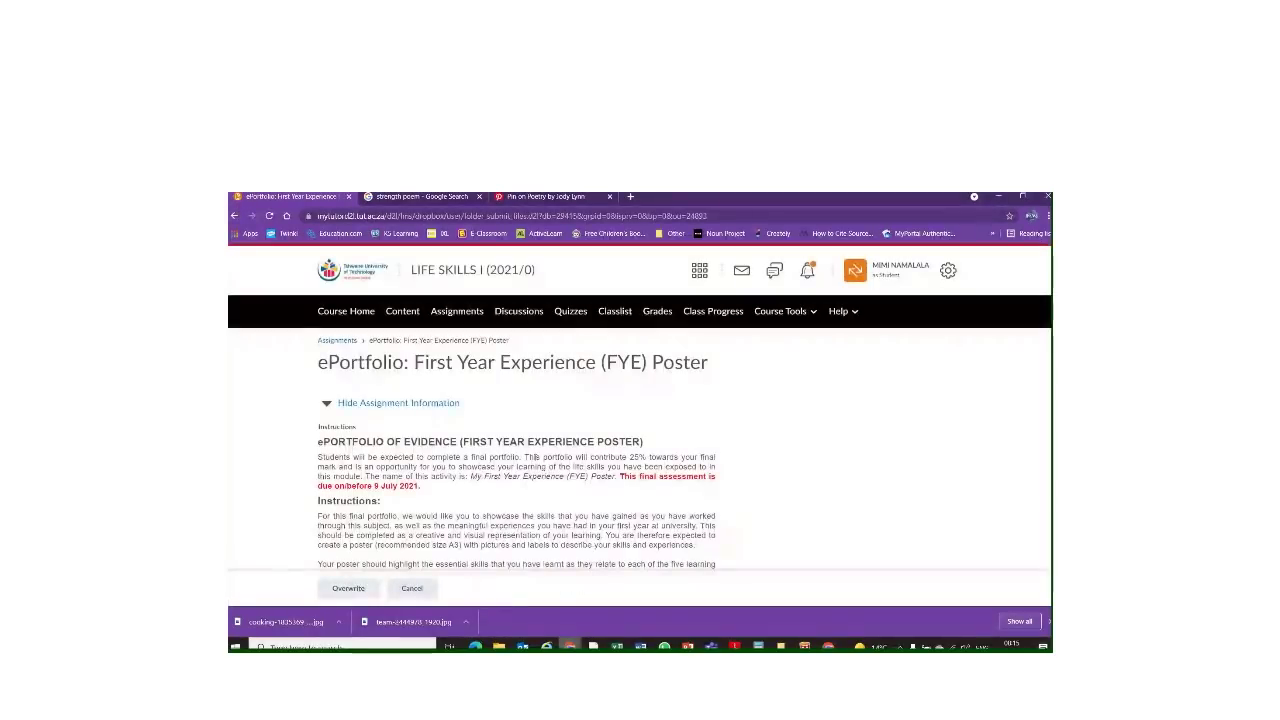
pyautogui.scroll(-15, 520, 475)
pyautogui.scroll(-5, 537, 470)
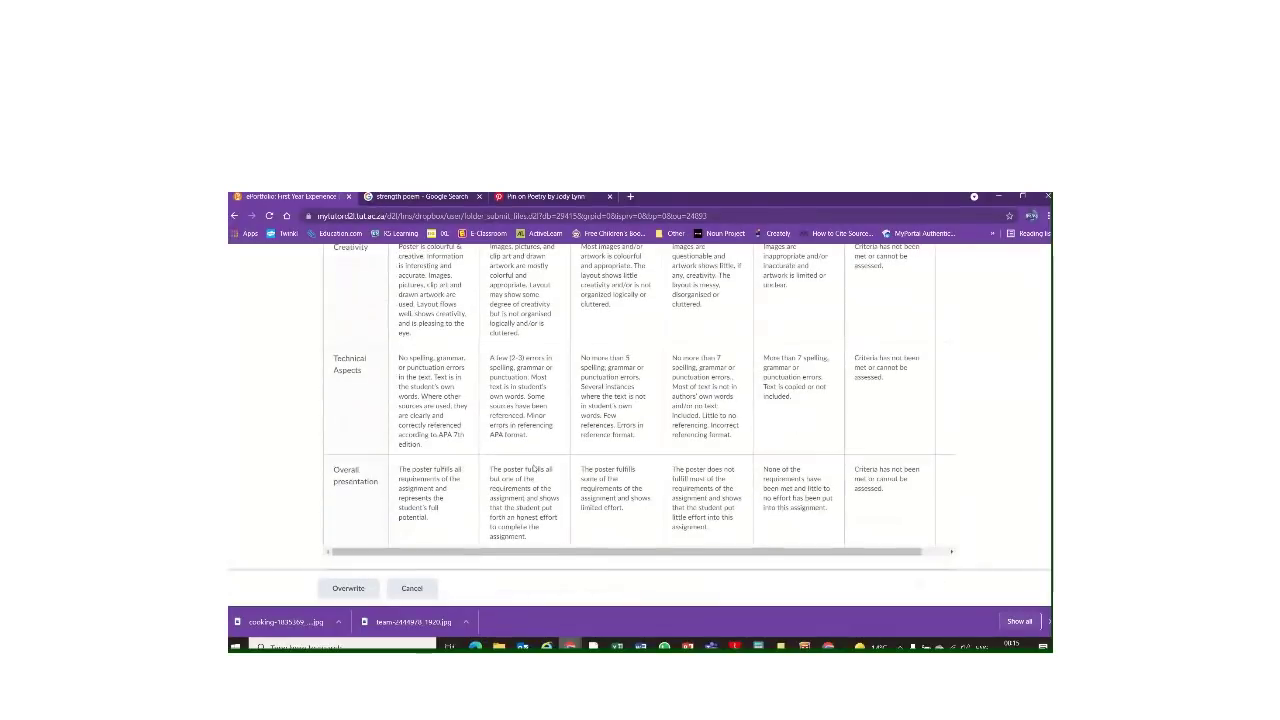
pyautogui.scroll(-3, 520, 471)
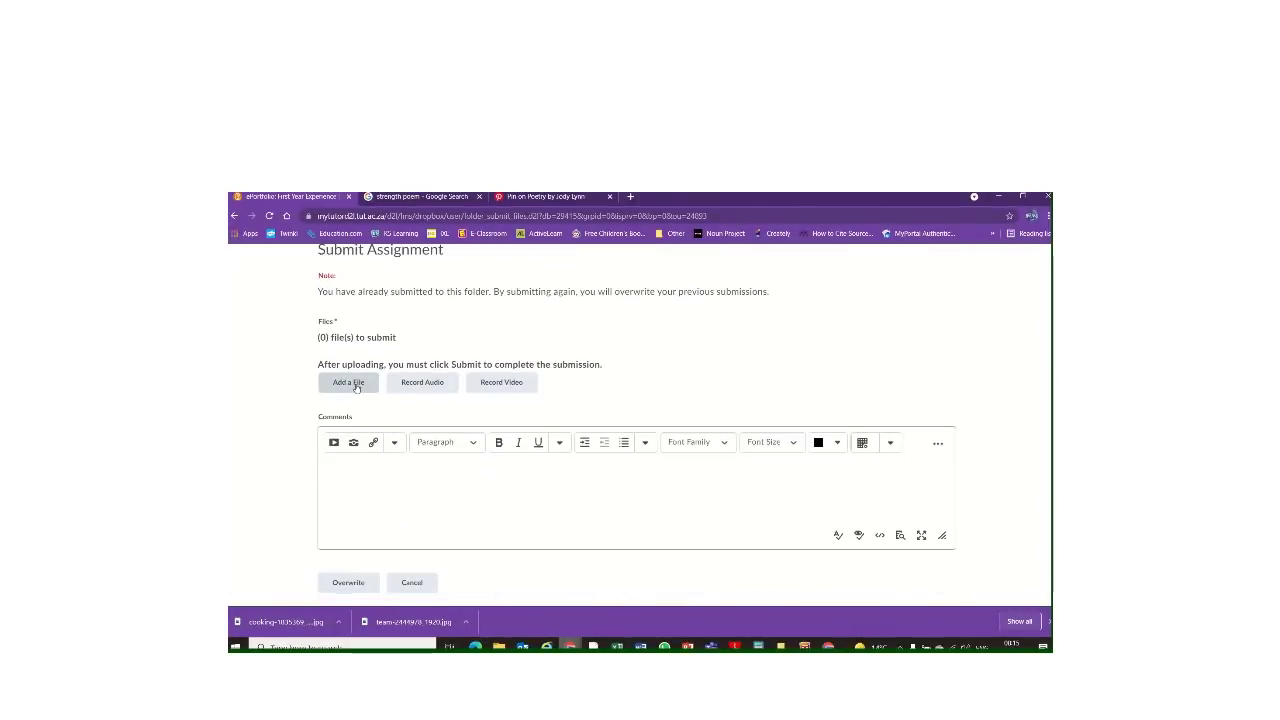
# - Attach my life skills poster 3 july 2021.pdf from the Desktop and submit it, overwriting earlier submissions
pyautogui.click(372, 385)
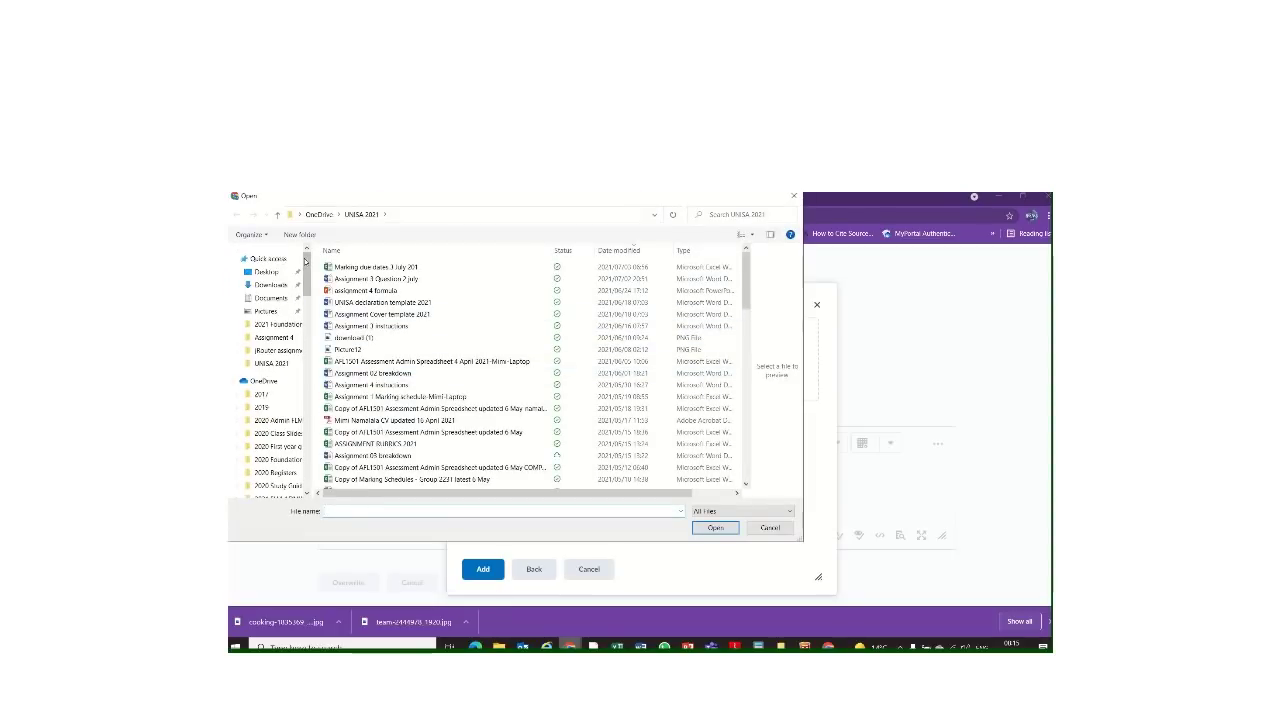
pyautogui.click(267, 272)
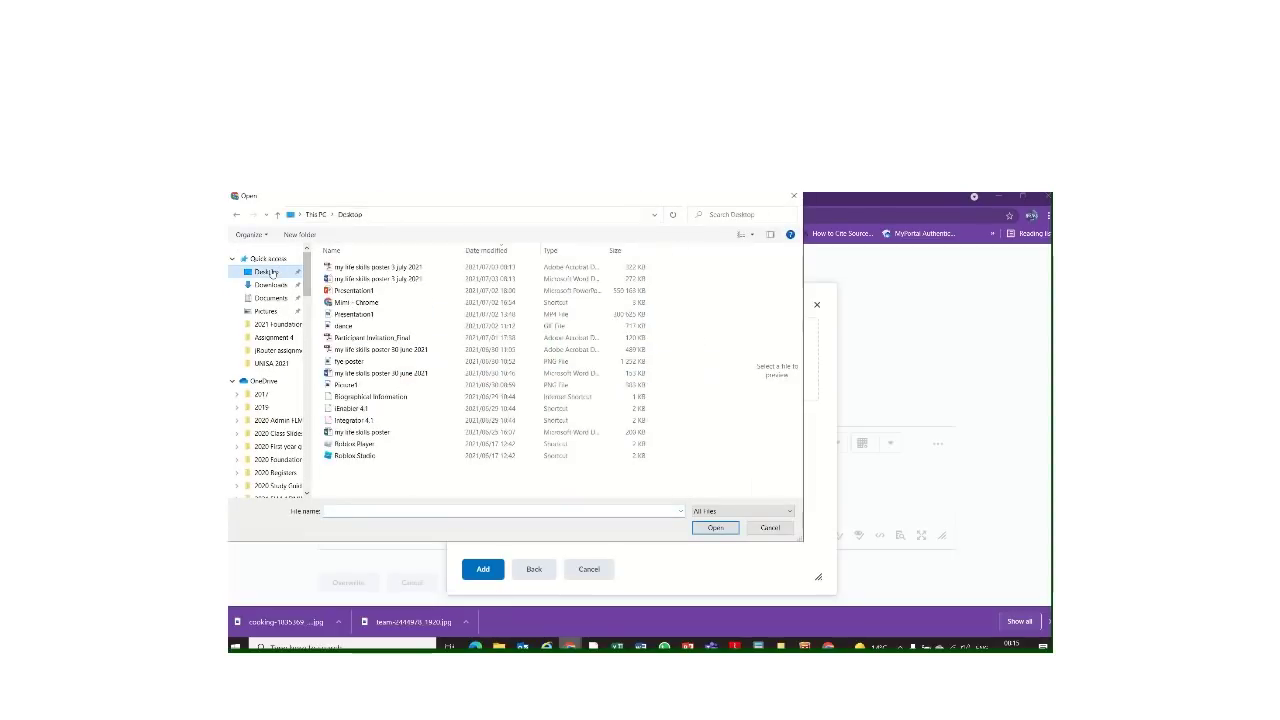
pyautogui.doubleClick(360, 267)
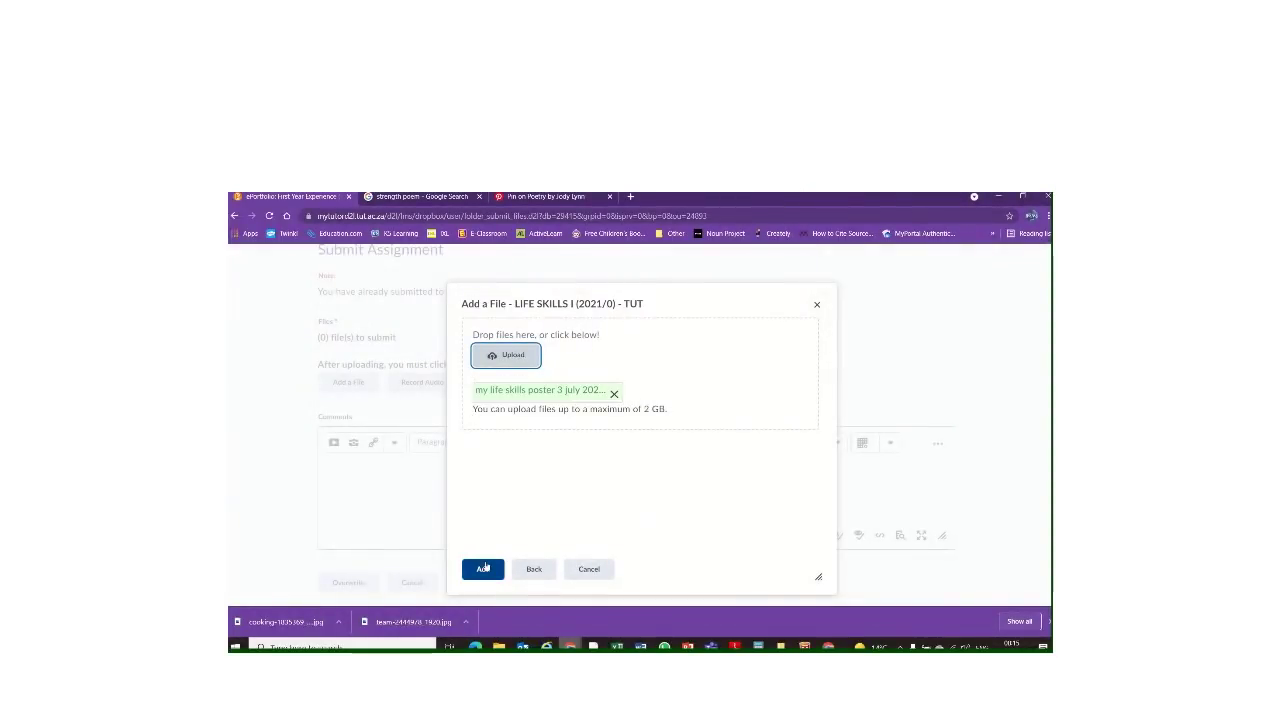
pyautogui.click(483, 569)
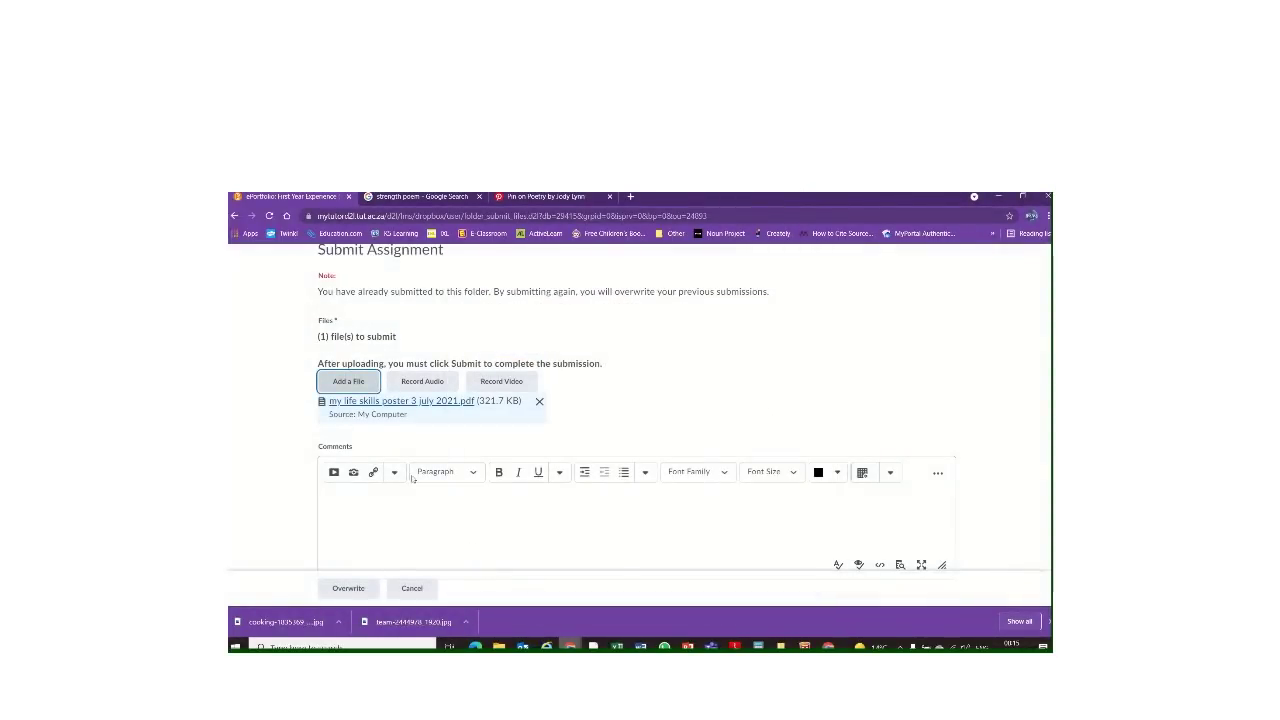
pyautogui.scroll(-1, 375, 405)
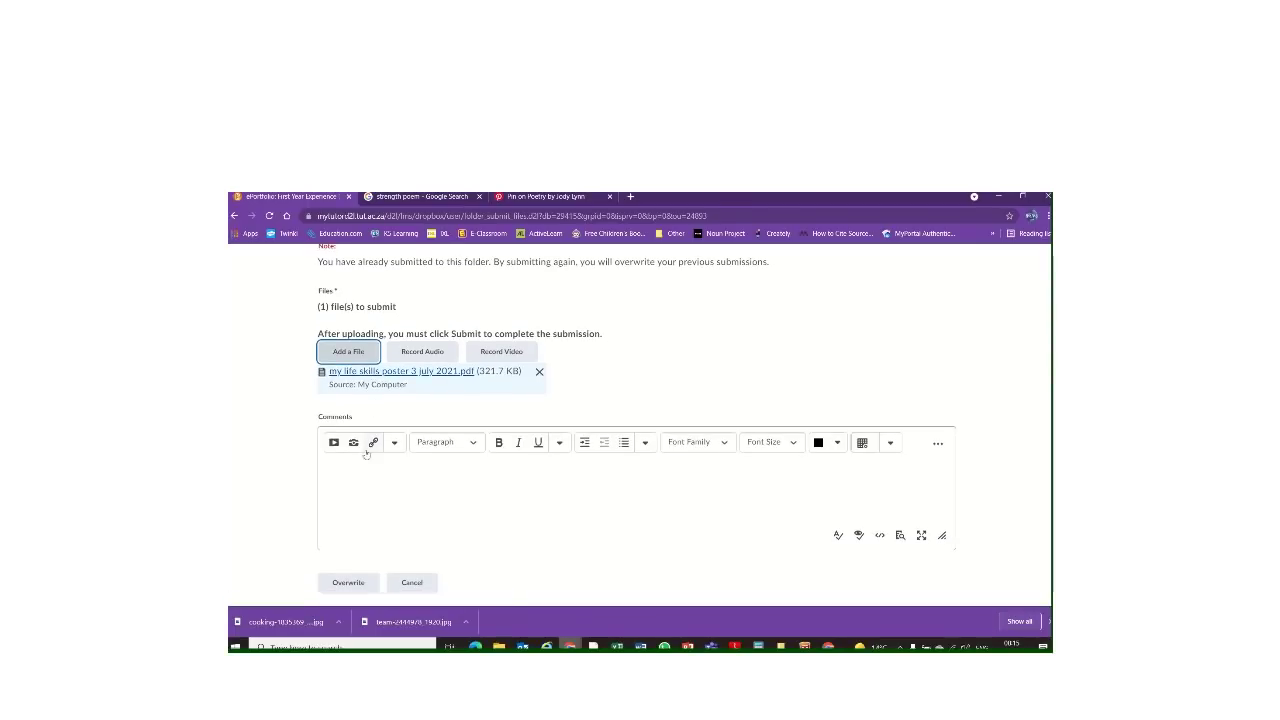
pyautogui.click(343, 588)
pyautogui.click(551, 421)
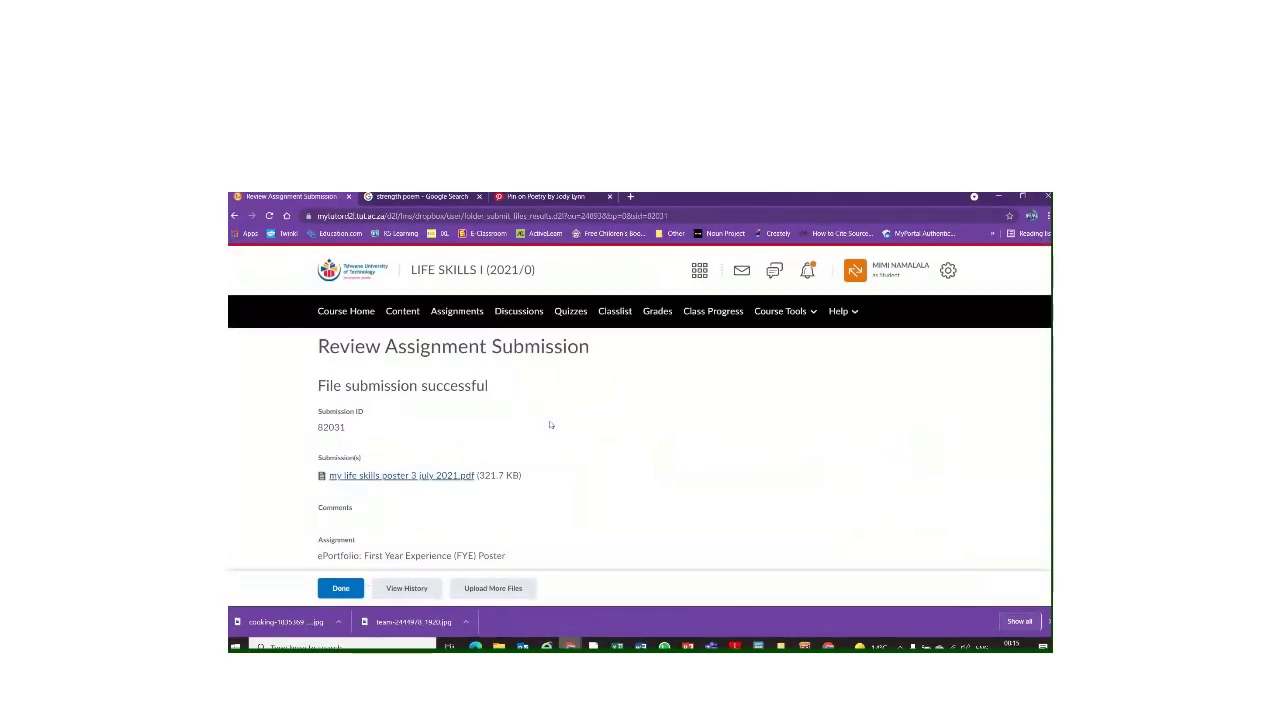
# - Download the submitted poster PDF and open it to check its pages
pyautogui.scroll(-1, 432, 410)
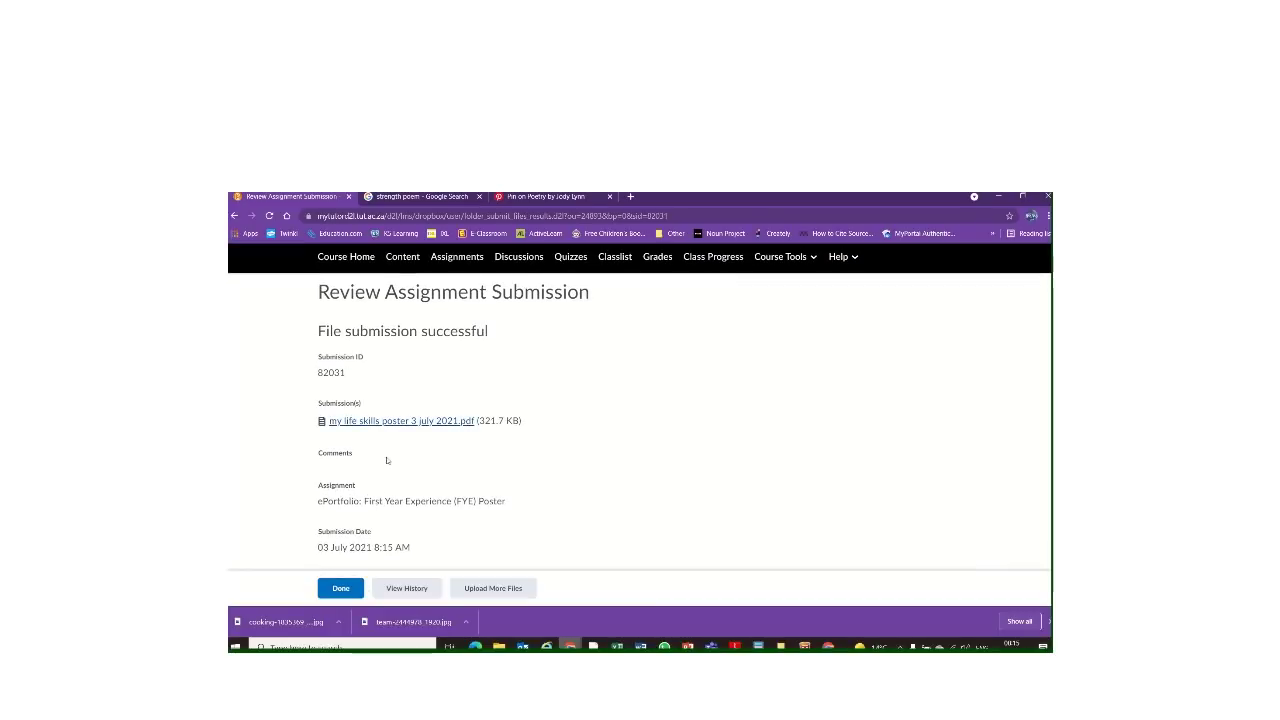
pyautogui.click(413, 422)
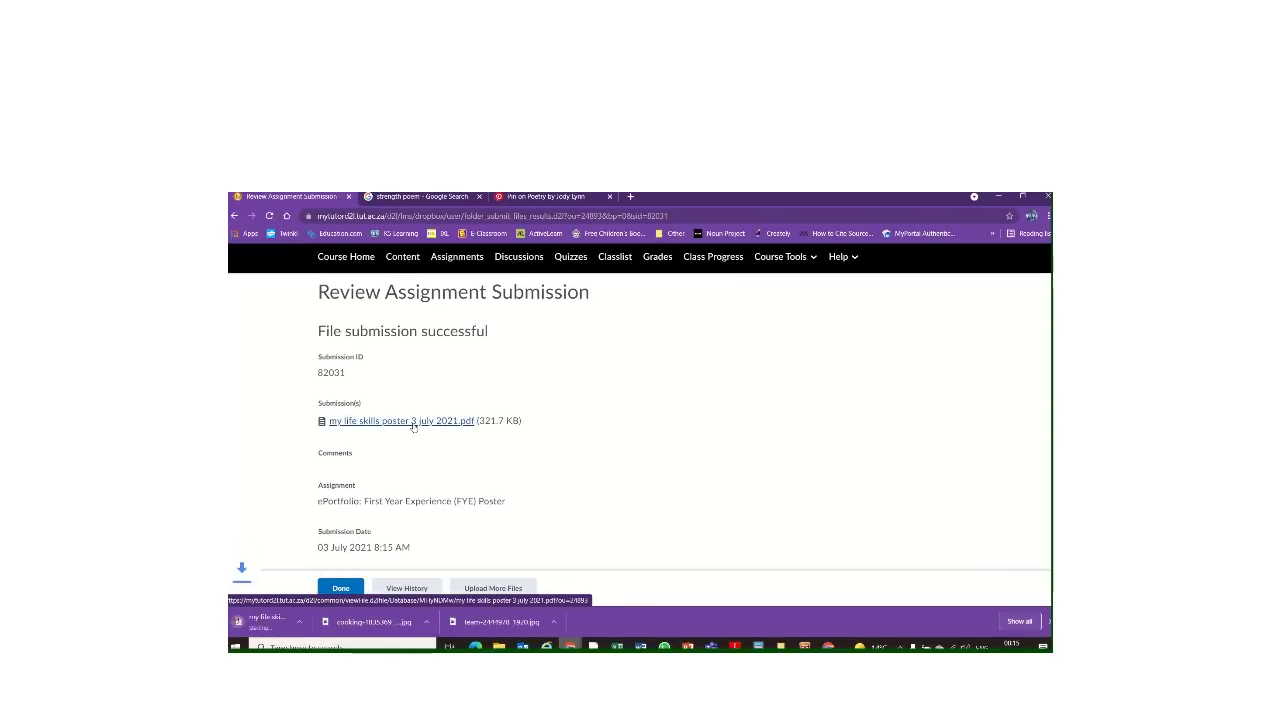
pyautogui.click(264, 622)
pyautogui.scroll(-10, 523, 420)
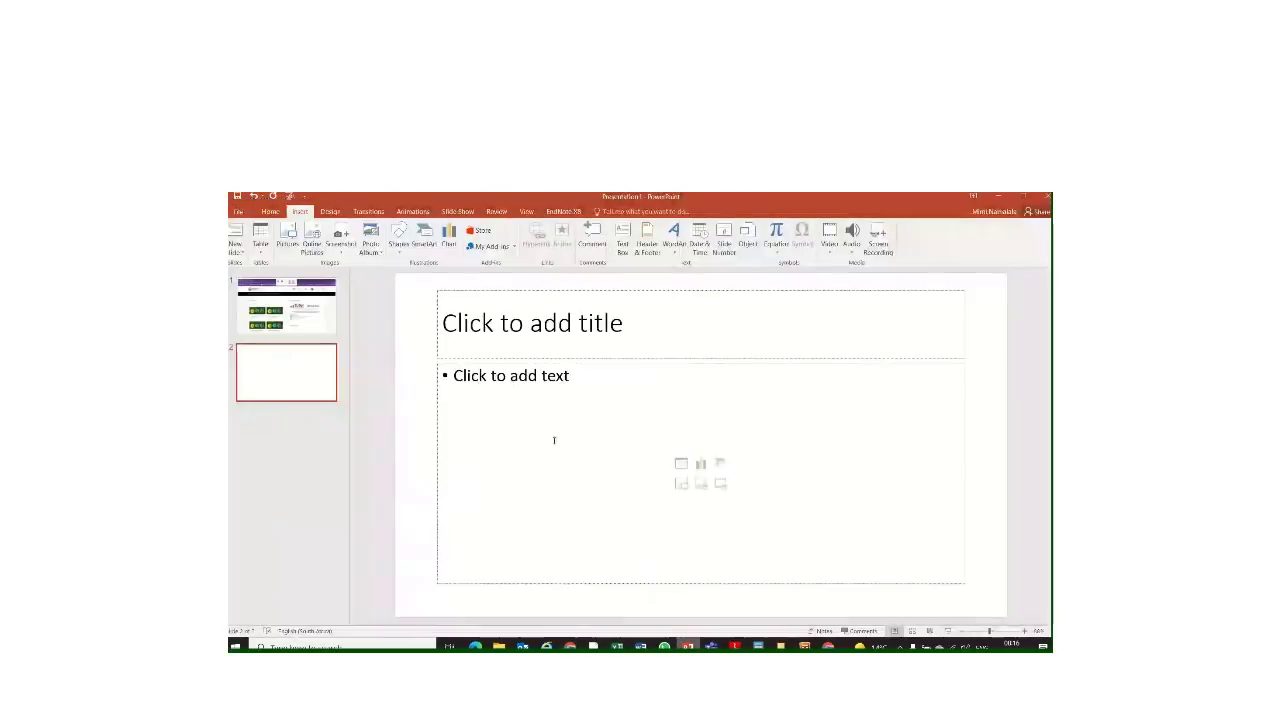
# - Start a new presentation and copy the strength poem image from Google Images
pyautogui.hotkey('ctrl', 'n')
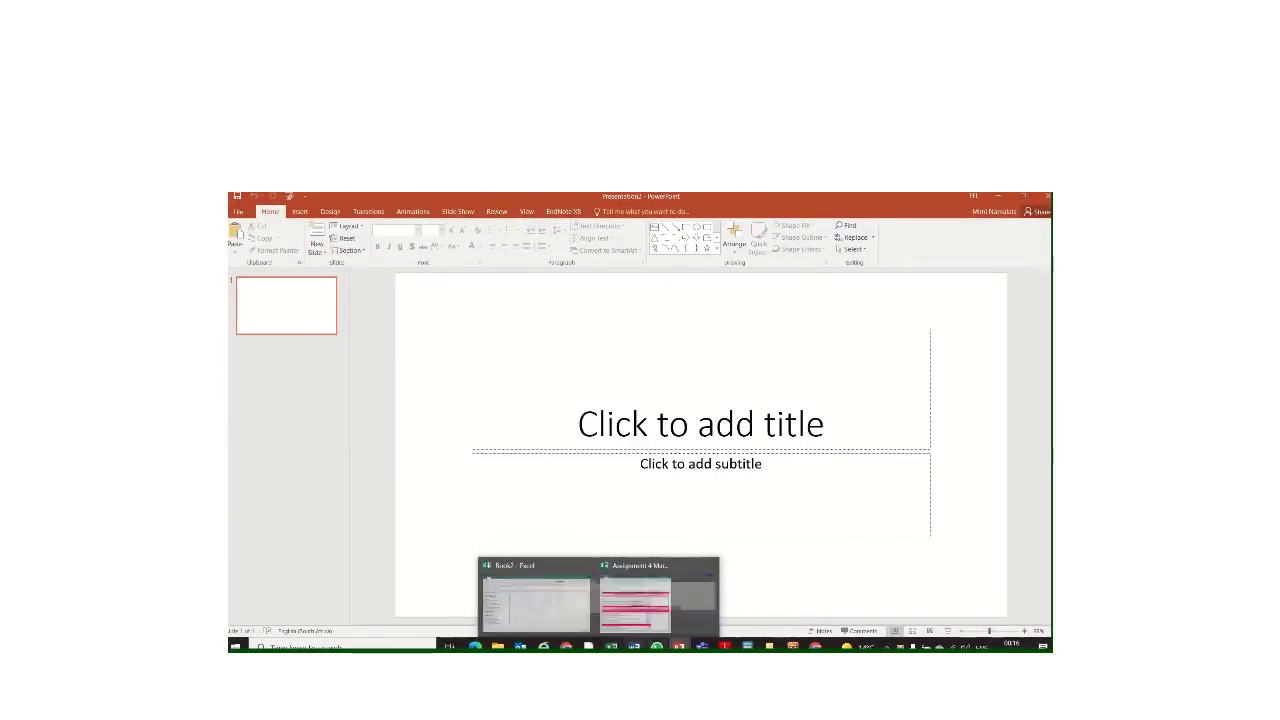
pyautogui.moveTo(565, 646)
pyautogui.click(682, 598)
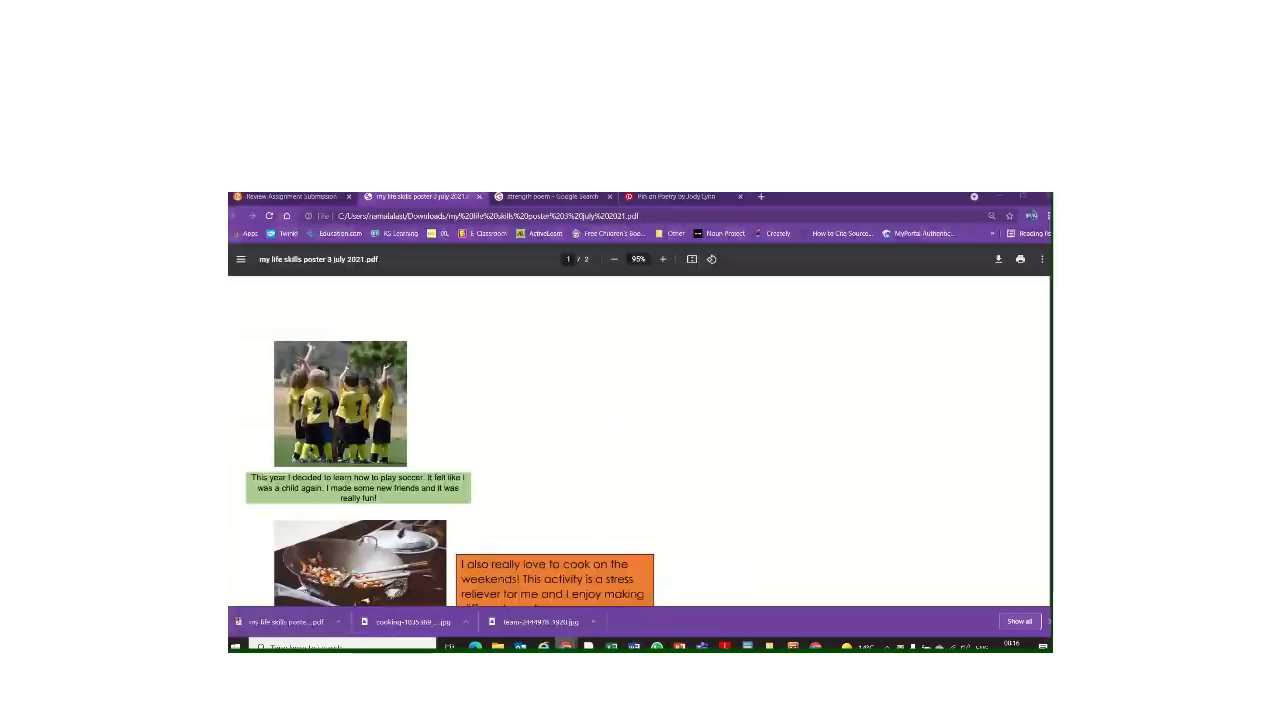
pyautogui.click(548, 197)
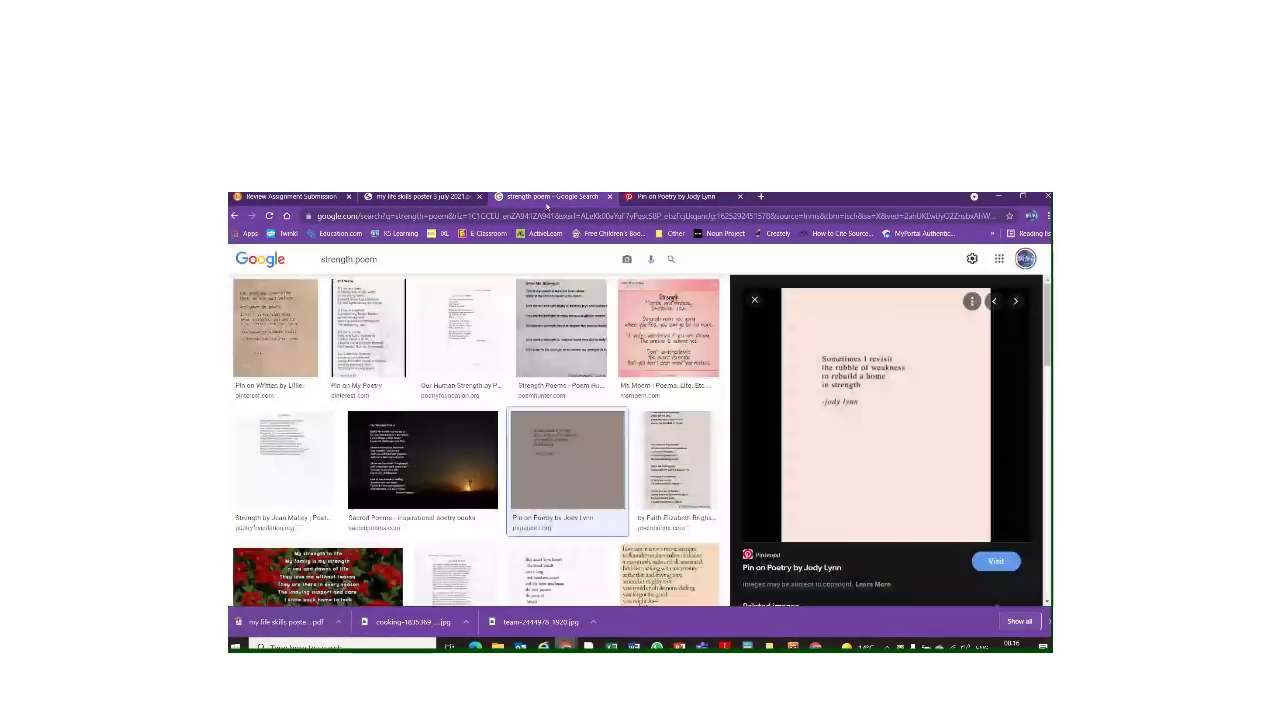
pyautogui.rightClick(837, 401)
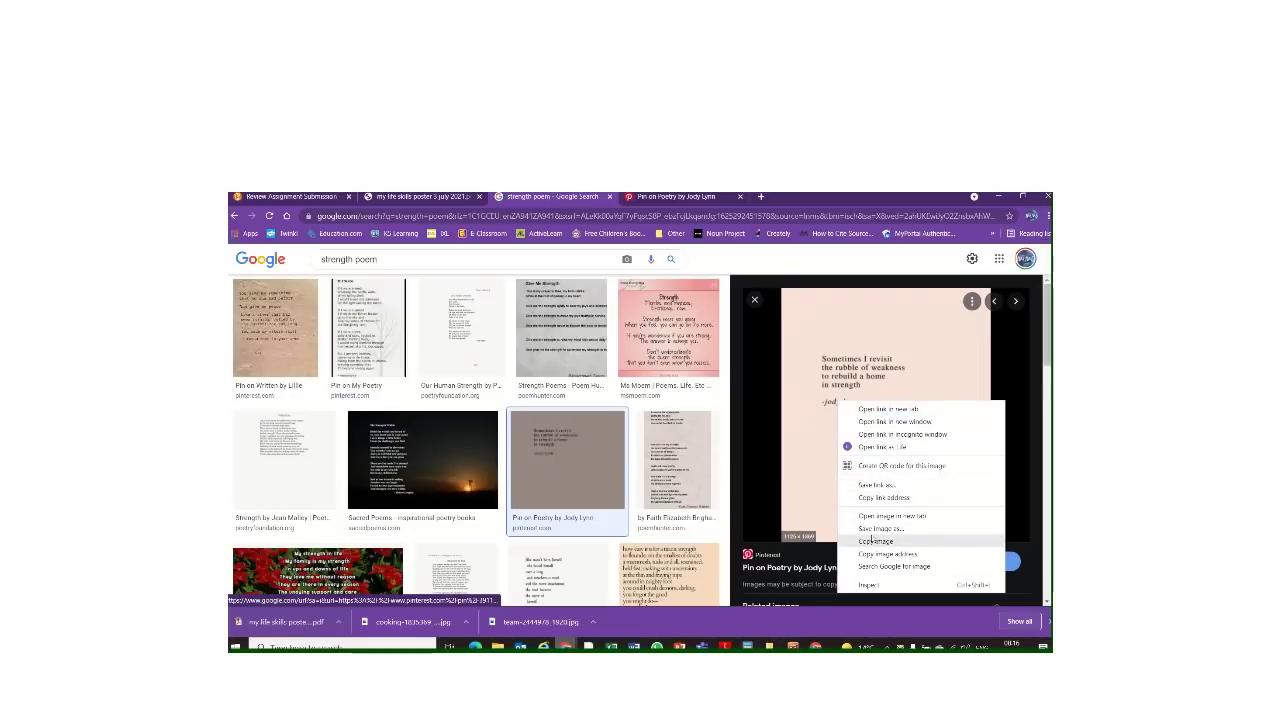
pyautogui.click(876, 541)
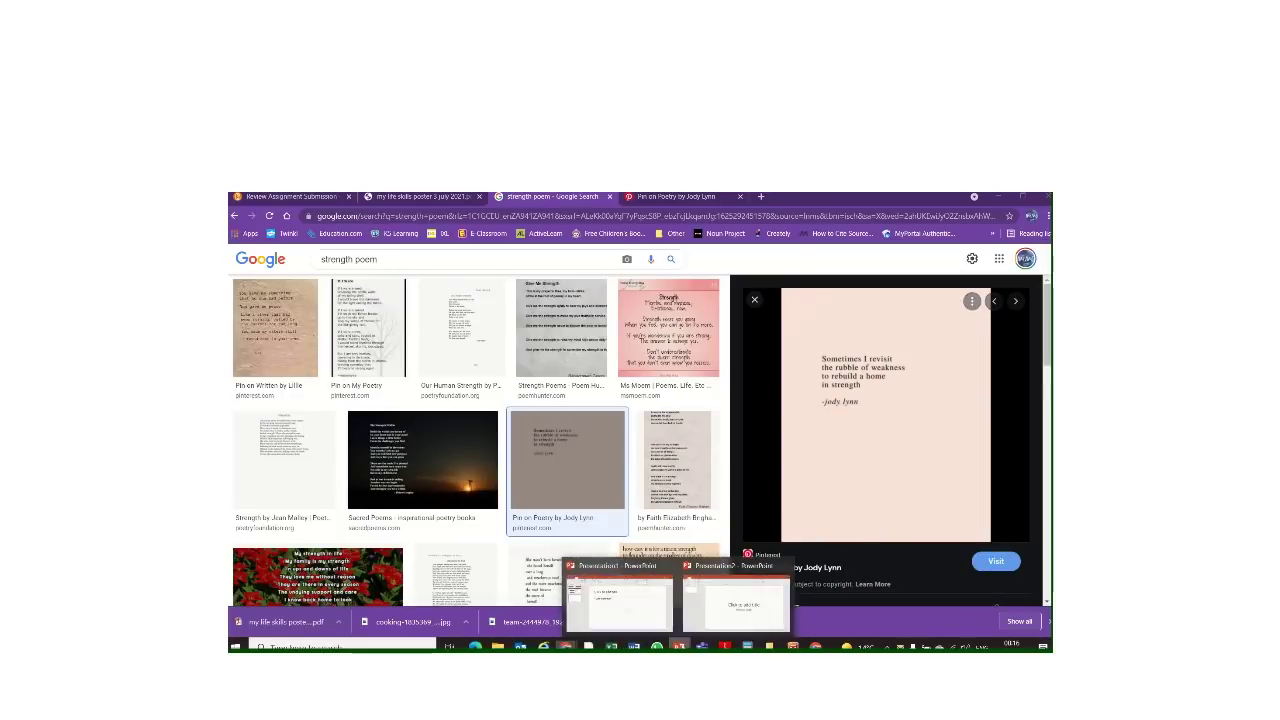
pyautogui.click(616, 597)
# - Paste the strength poem image onto slide 1, then resize and centre it
pyautogui.click(593, 416)
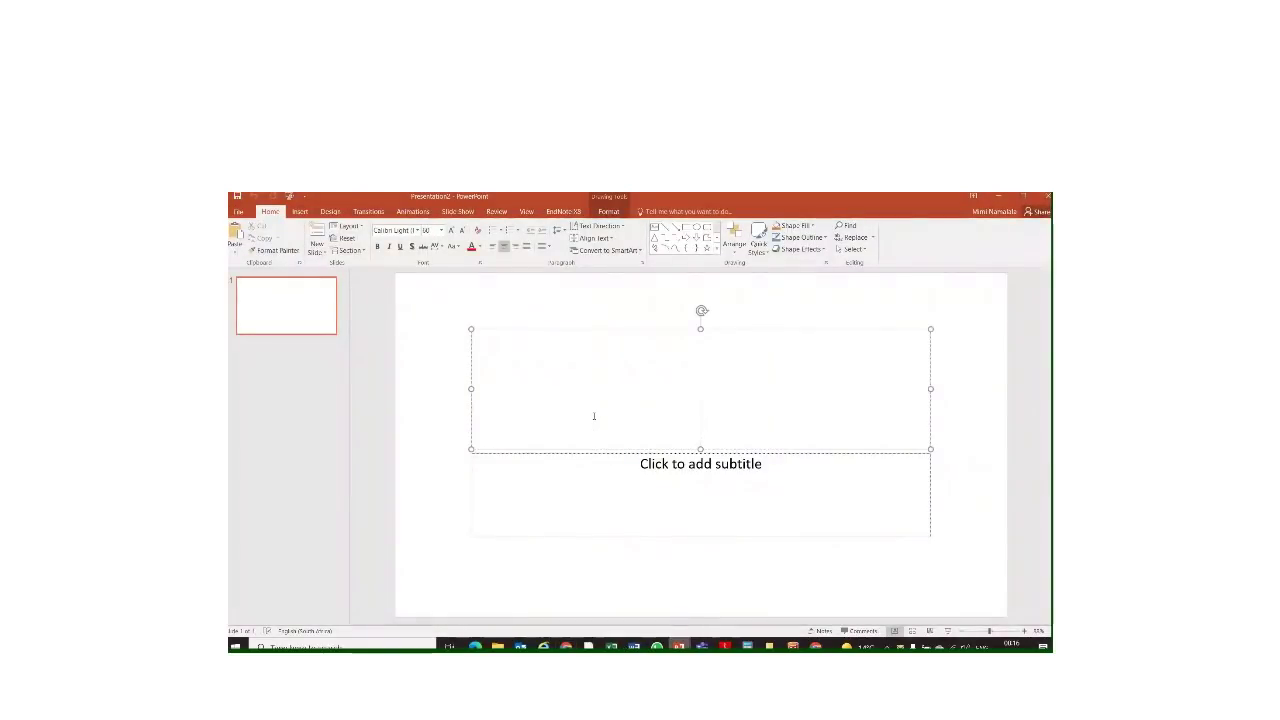
pyautogui.hotkey('ctrl', 'v')
pyautogui.moveTo(600, 425); pyautogui.dragTo(671, 460)
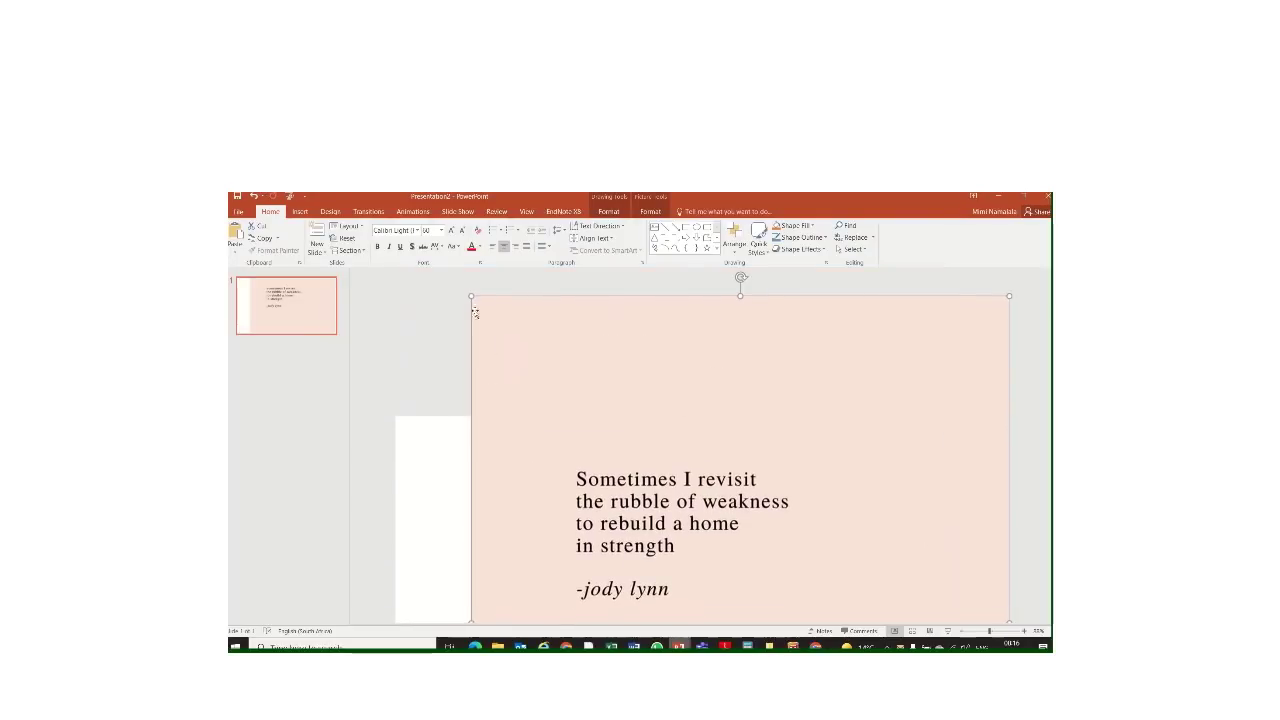
pyautogui.moveTo(467, 293); pyautogui.dragTo(580, 390)
pyautogui.scroll(-2, 686, 514)
pyautogui.press('Up')
pyautogui.press('Up')
pyautogui.press('Up')
pyautogui.press('Up')
pyautogui.press('Up')
pyautogui.press('Up')
pyautogui.press('Up')
pyautogui.press('Up')
pyautogui.press('Up')
pyautogui.press('Up')
pyautogui.press('Left')
pyautogui.press('Left')
pyautogui.press('Left')
pyautogui.press('Left')
pyautogui.press('Left')
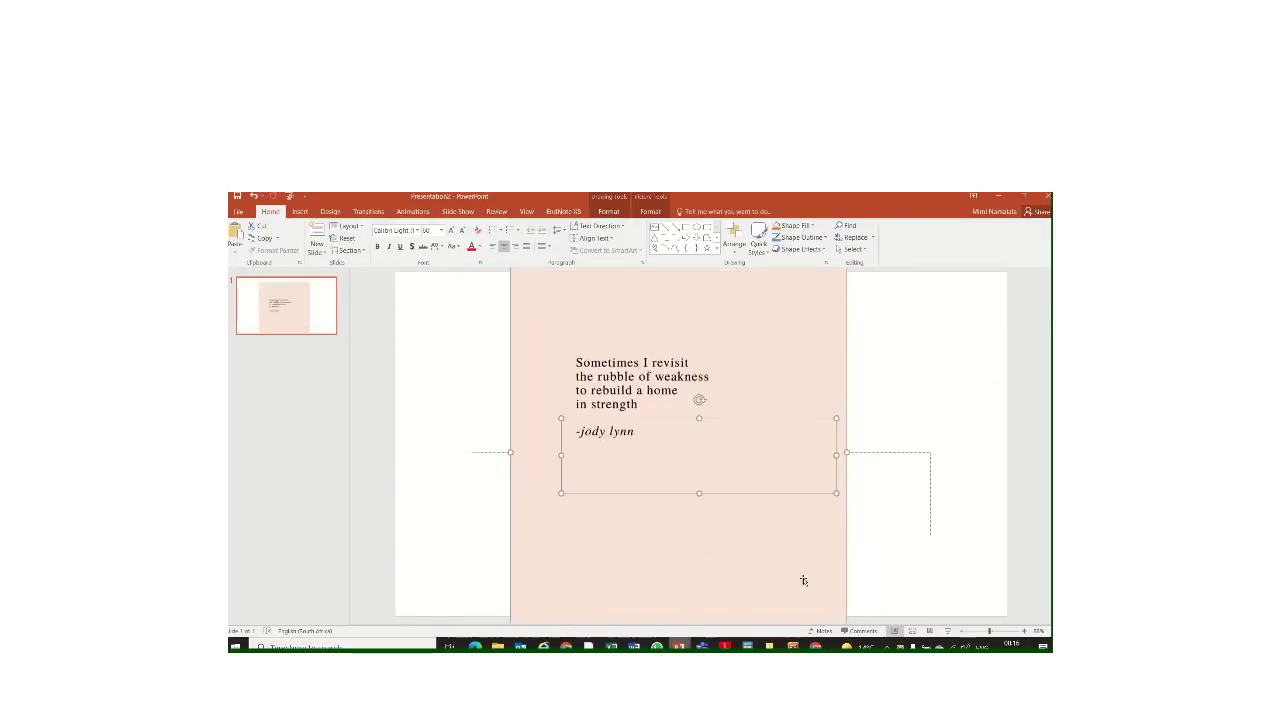
pyautogui.press('Up')
pyautogui.press('Up')
pyautogui.press('Up')
pyautogui.press('Up')
pyautogui.press('Up')
pyautogui.press('Up')
pyautogui.press('Up')
pyautogui.press('Up')
pyautogui.press('Up')
pyautogui.press('Up')
pyautogui.press('Up')
pyautogui.press('Left')
pyautogui.press('Left')
pyautogui.press('Left')
pyautogui.press('Left')
pyautogui.press('Left')
pyautogui.moveTo(826, 610); pyautogui.dragTo(734, 489)
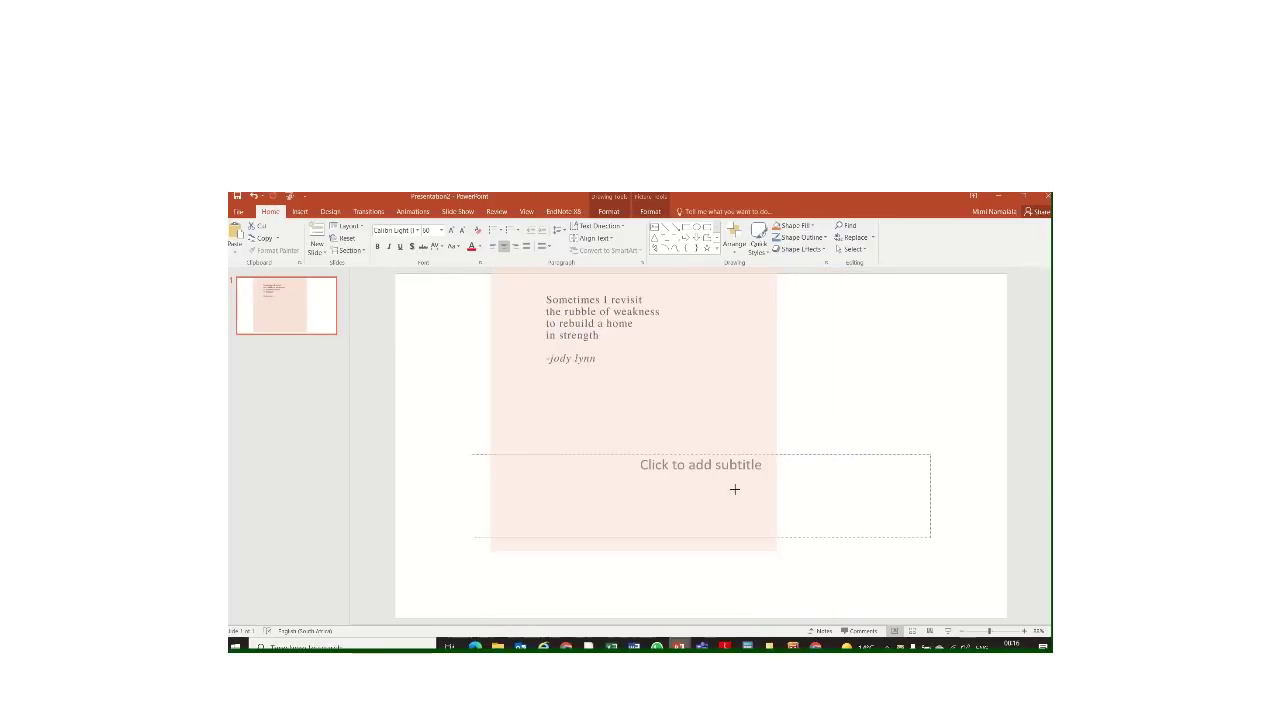
pyautogui.scroll(2, 734, 489)
pyautogui.moveTo(640, 440); pyautogui.dragTo(666, 423)
pyautogui.scroll(-2, 581, 471)
# - Delete the empty subtitle placeholder and add a blank second slide
pyautogui.click(549, 468)
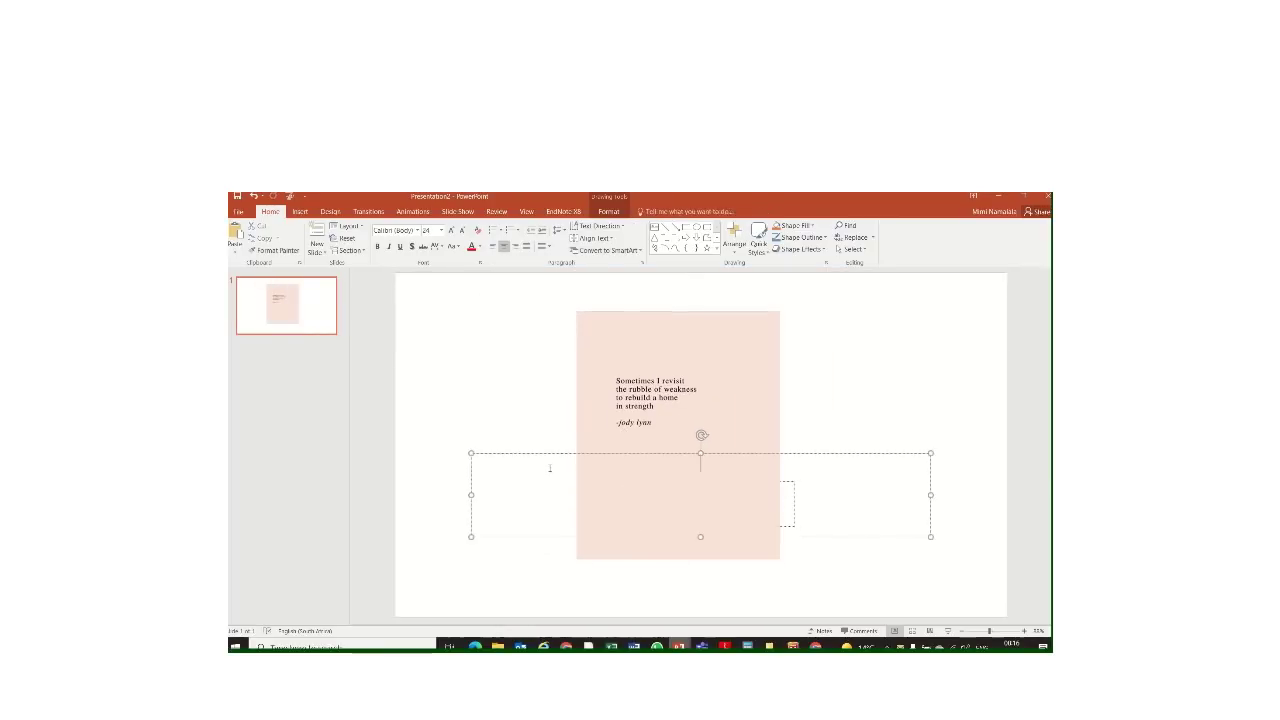
pyautogui.click(716, 462)
pyautogui.click(532, 388)
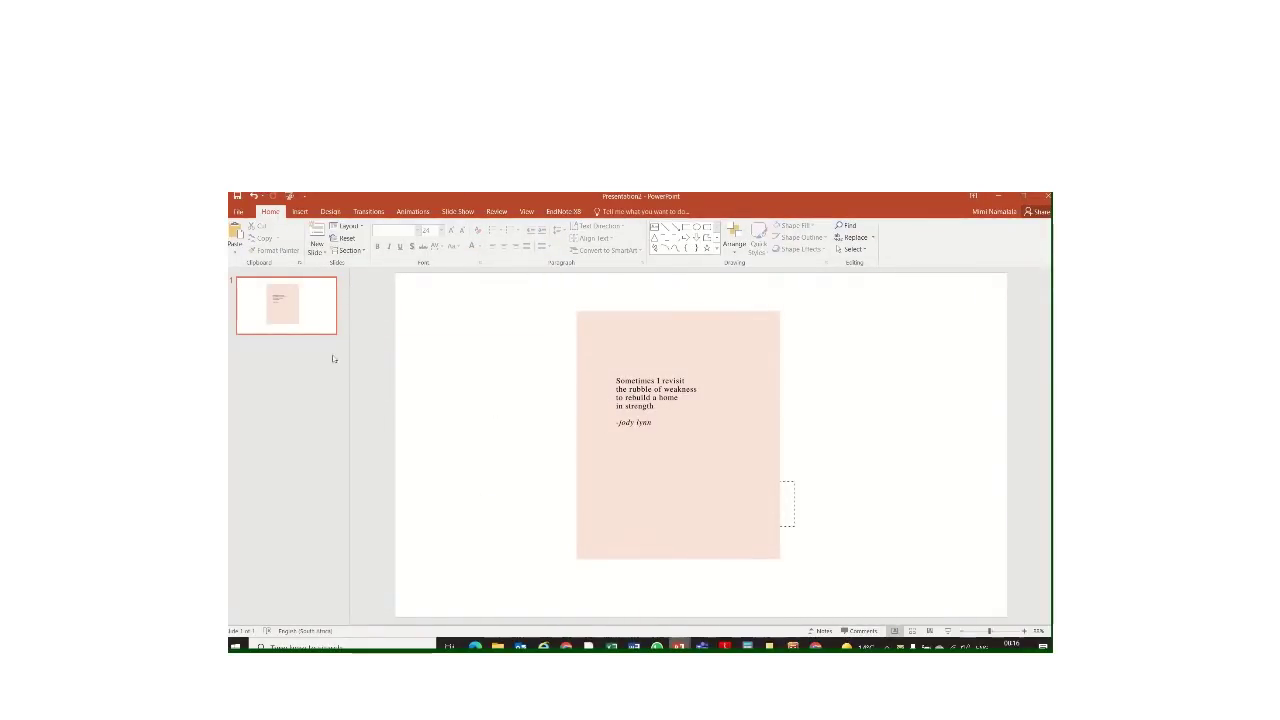
pyautogui.click(314, 320)
pyautogui.press('Return')
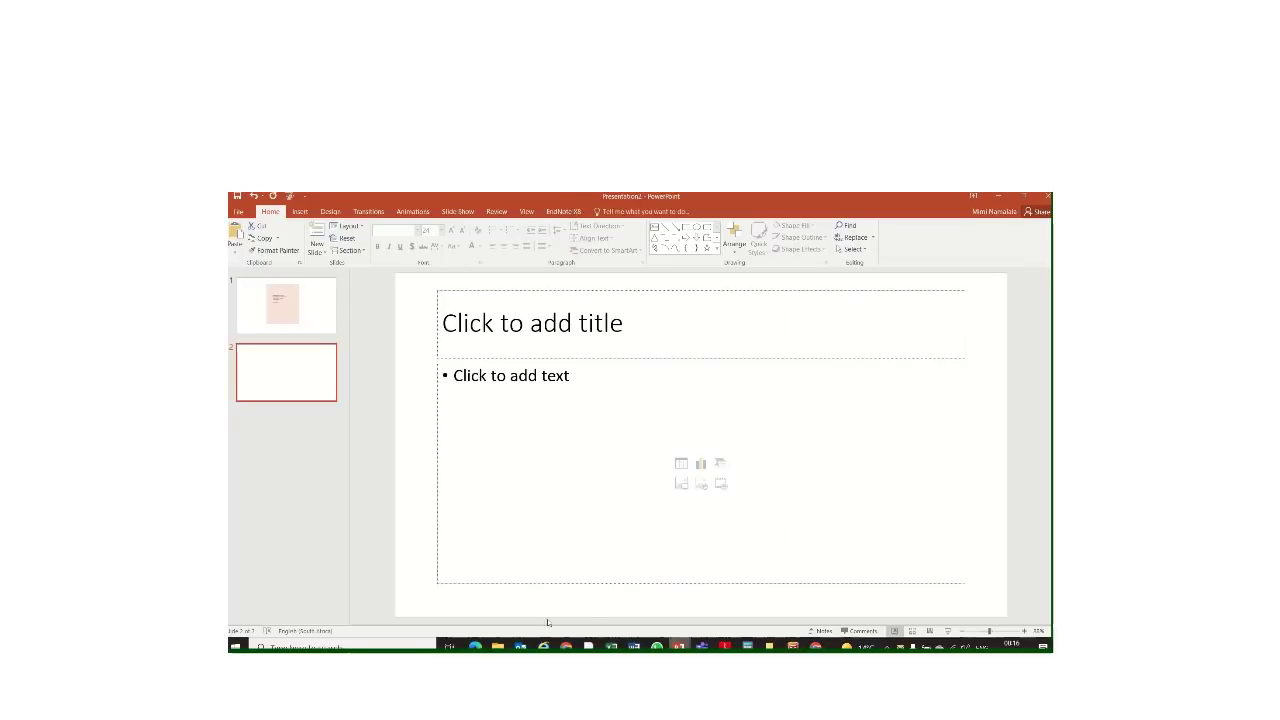
pyautogui.click(633, 647)
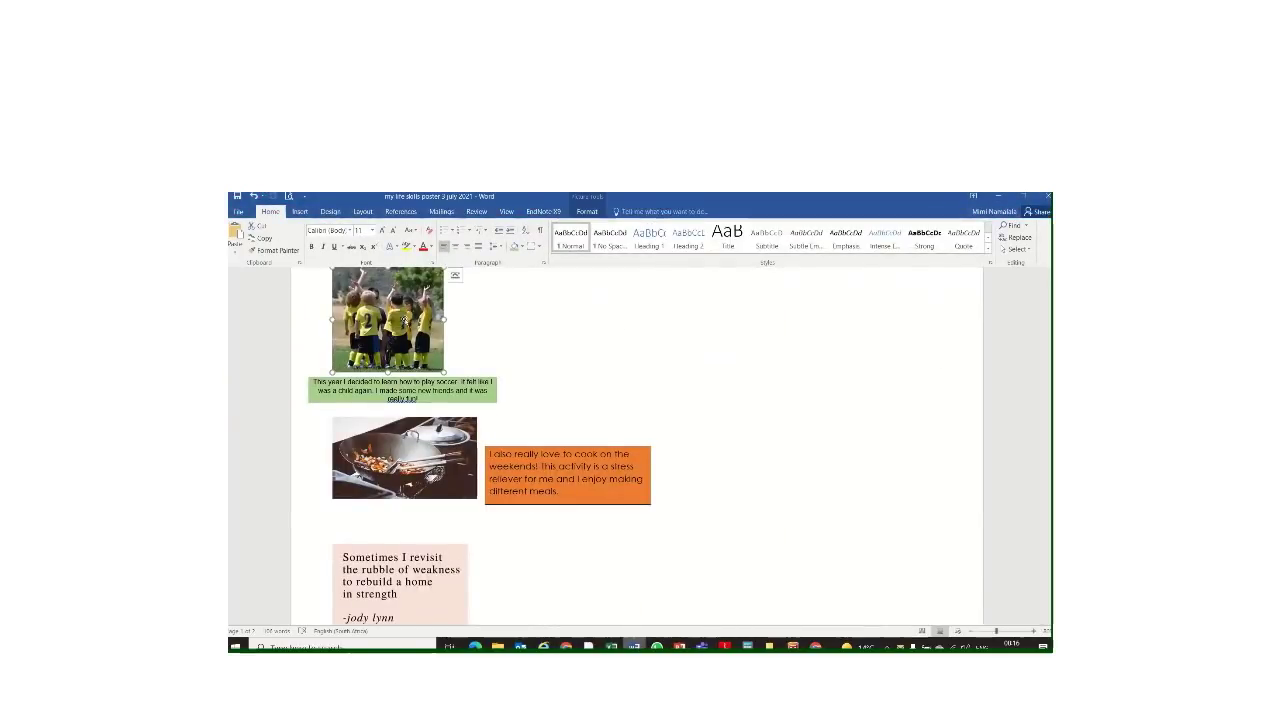
# - Paste the soccer picture into slide 2 and title it 'Write a short reflection'
pyautogui.moveTo(679, 646)
pyautogui.click(740, 585)
pyautogui.click(574, 454)
pyautogui.hotkey('ctrl', 'v')
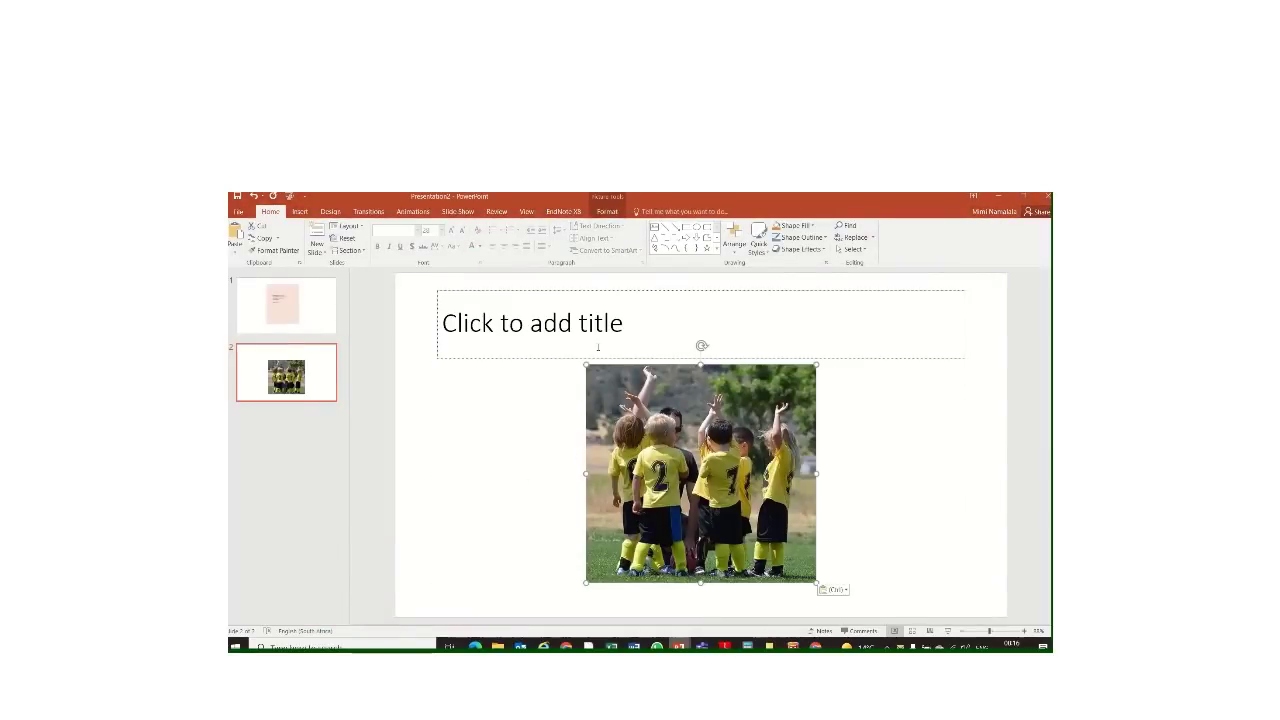
pyautogui.click(598, 343)
pyautogui.write('Write a')
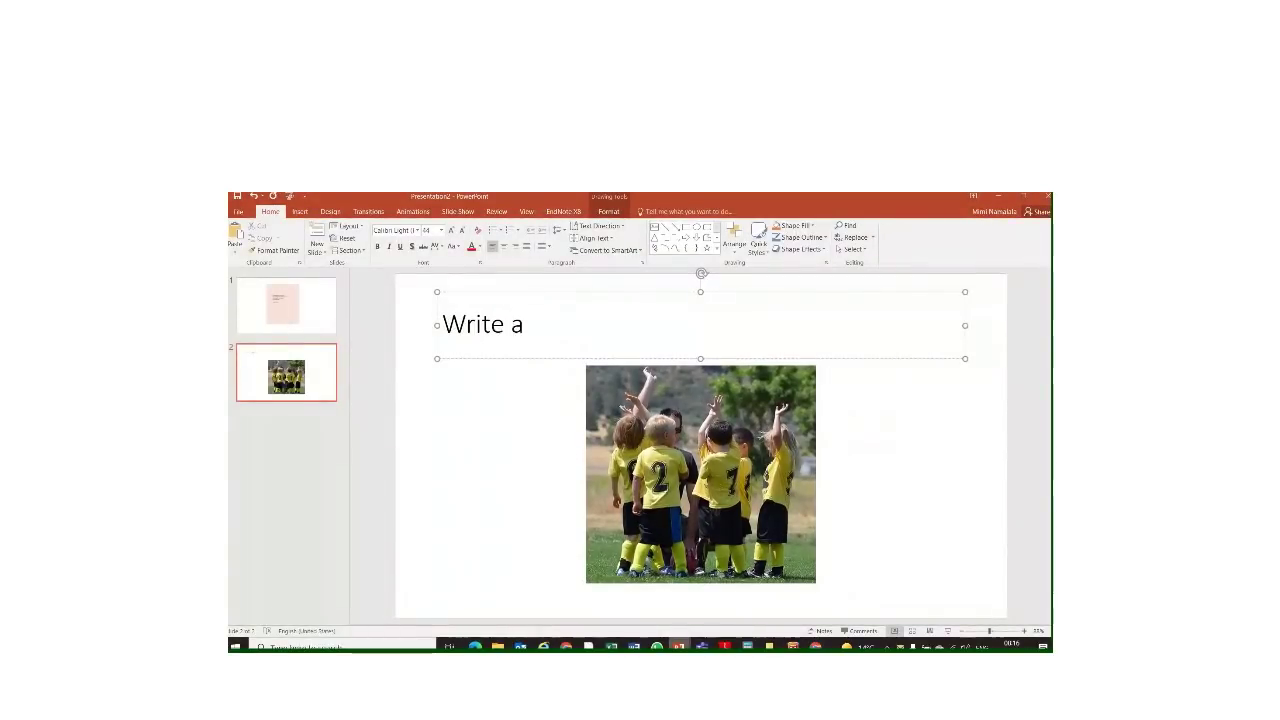
pyautogui.write(' short reflection')
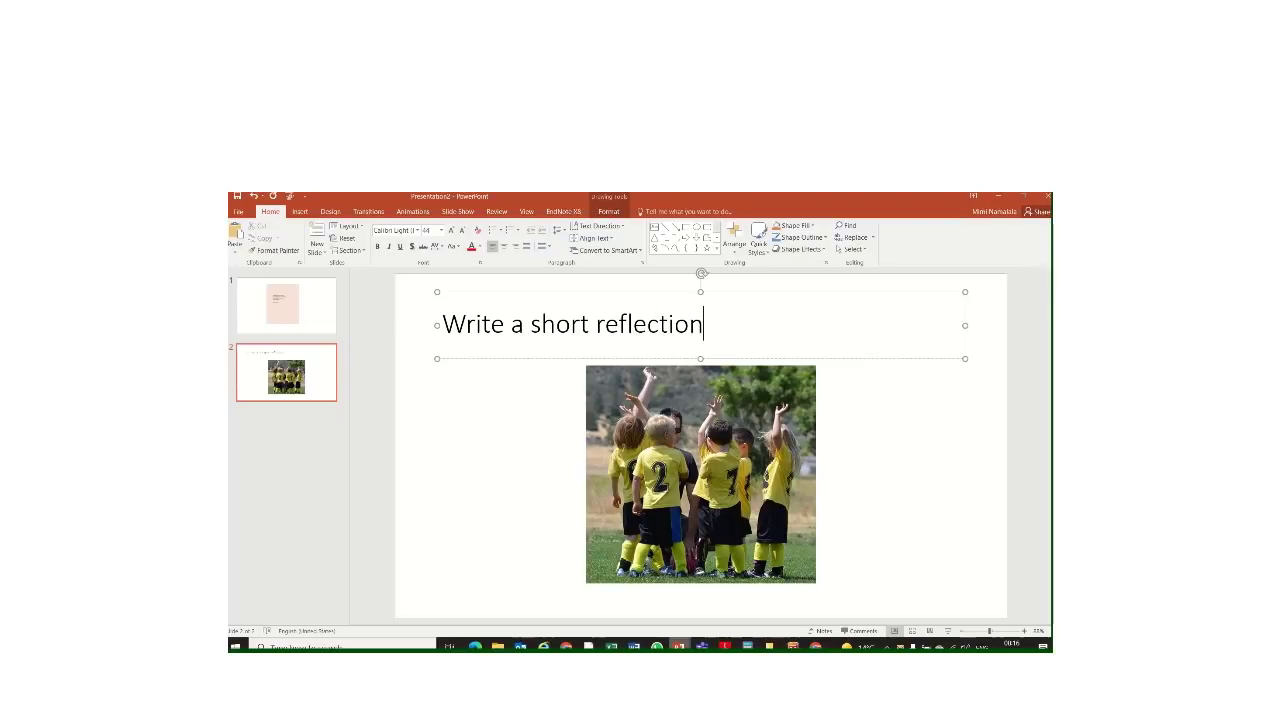
# - Add slide 3 with the wok picture, titled 'write a short reflection....'
pyautogui.hotkey('ctrl', 'm')
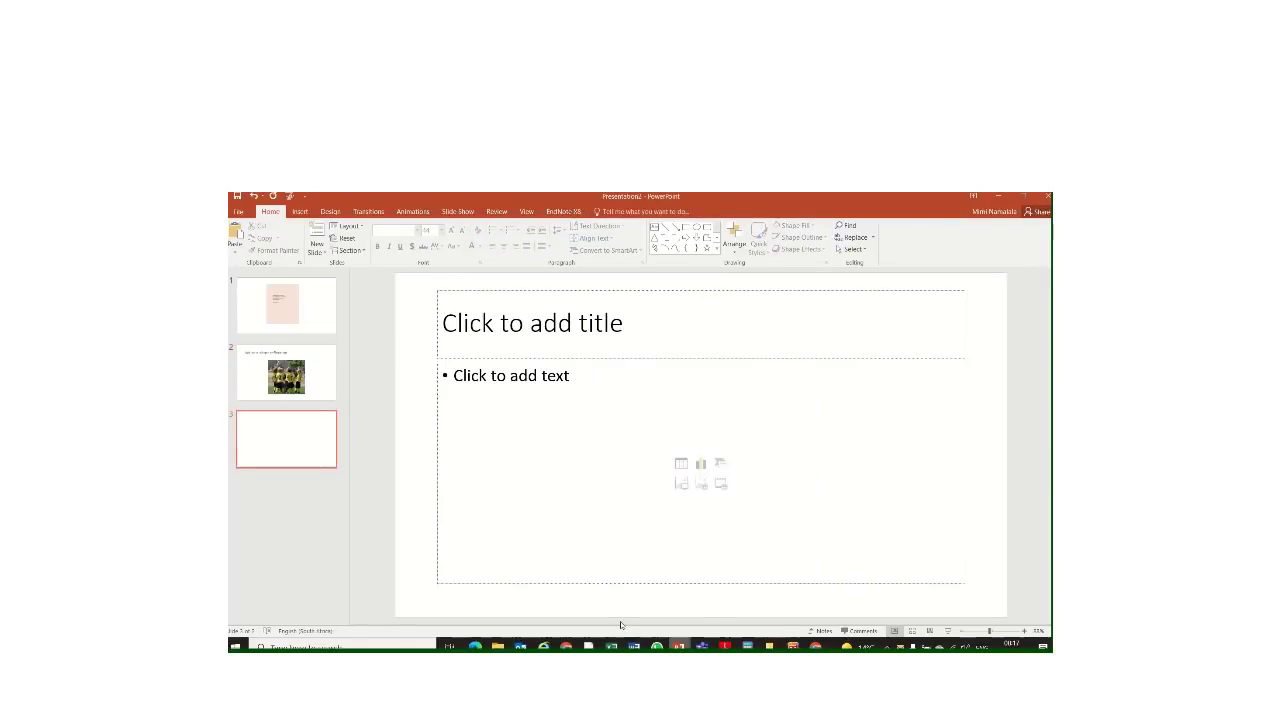
pyautogui.click(633, 646)
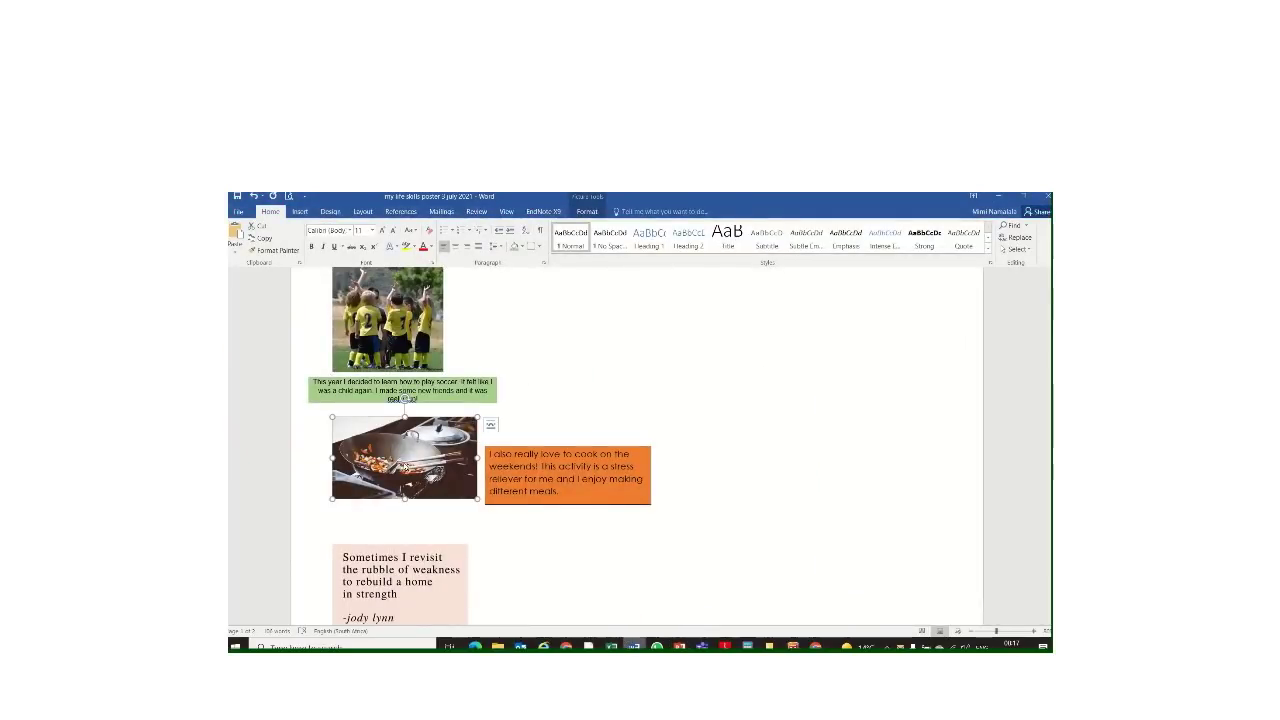
pyautogui.click(679, 646)
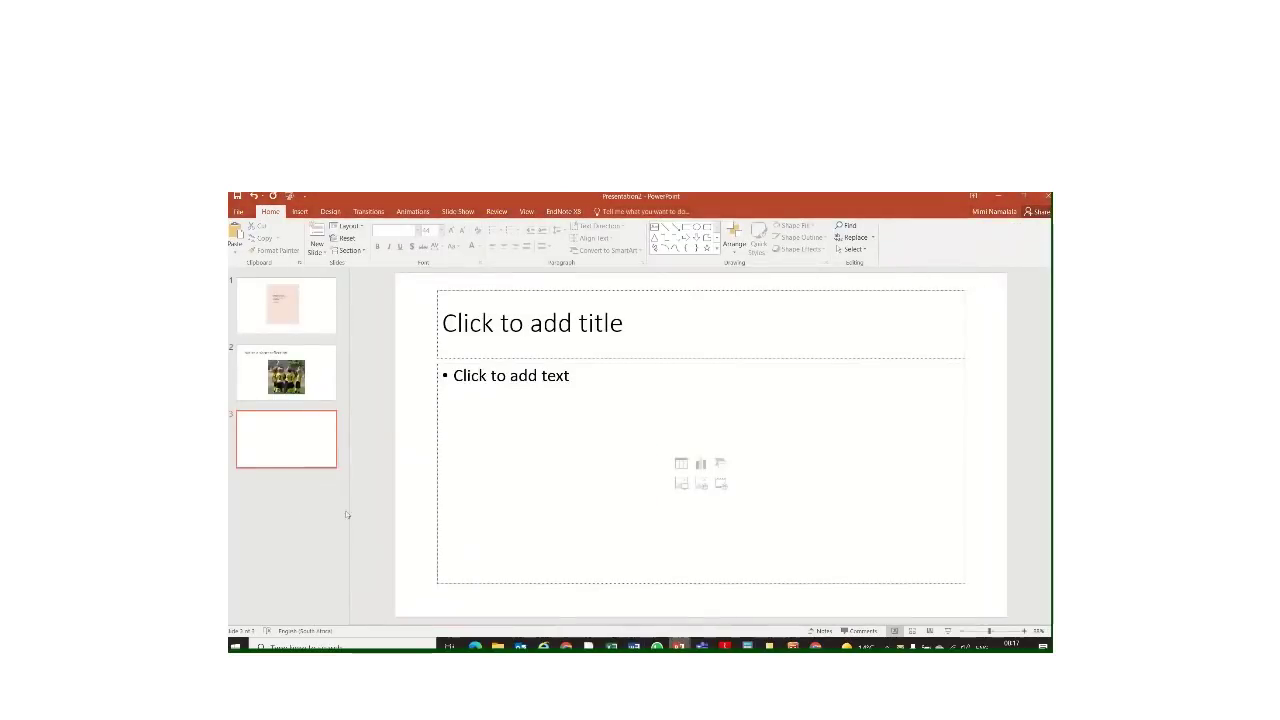
pyautogui.click(531, 454)
pyautogui.hotkey('ctrl', 'v')
pyautogui.click(569, 331)
pyautogui.write('write a shoer')
pyautogui.press('BackSpace')
pyautogui.press('BackSpace')
pyautogui.write('rt reflection....')
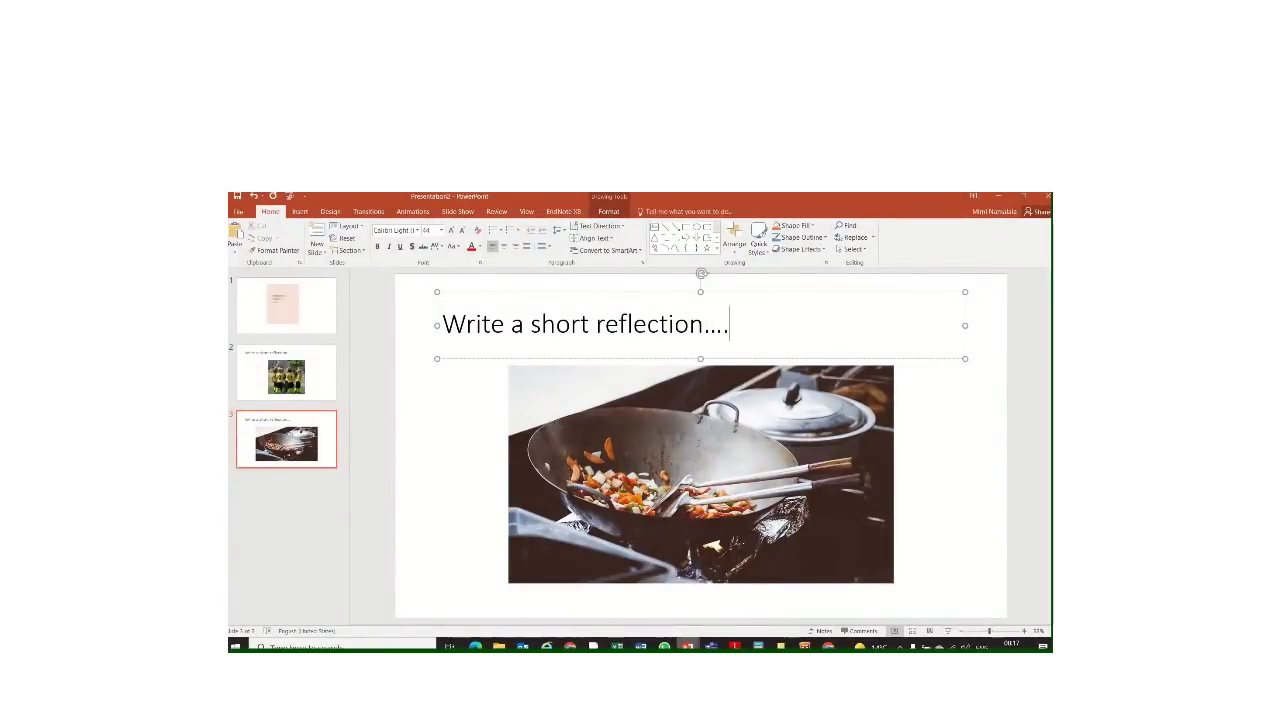
# - Add a blank slide 4, glance at the Word poster, and return to slide 3
pyautogui.hotkey('ctrl', 'm')
pyautogui.moveTo(687, 646)
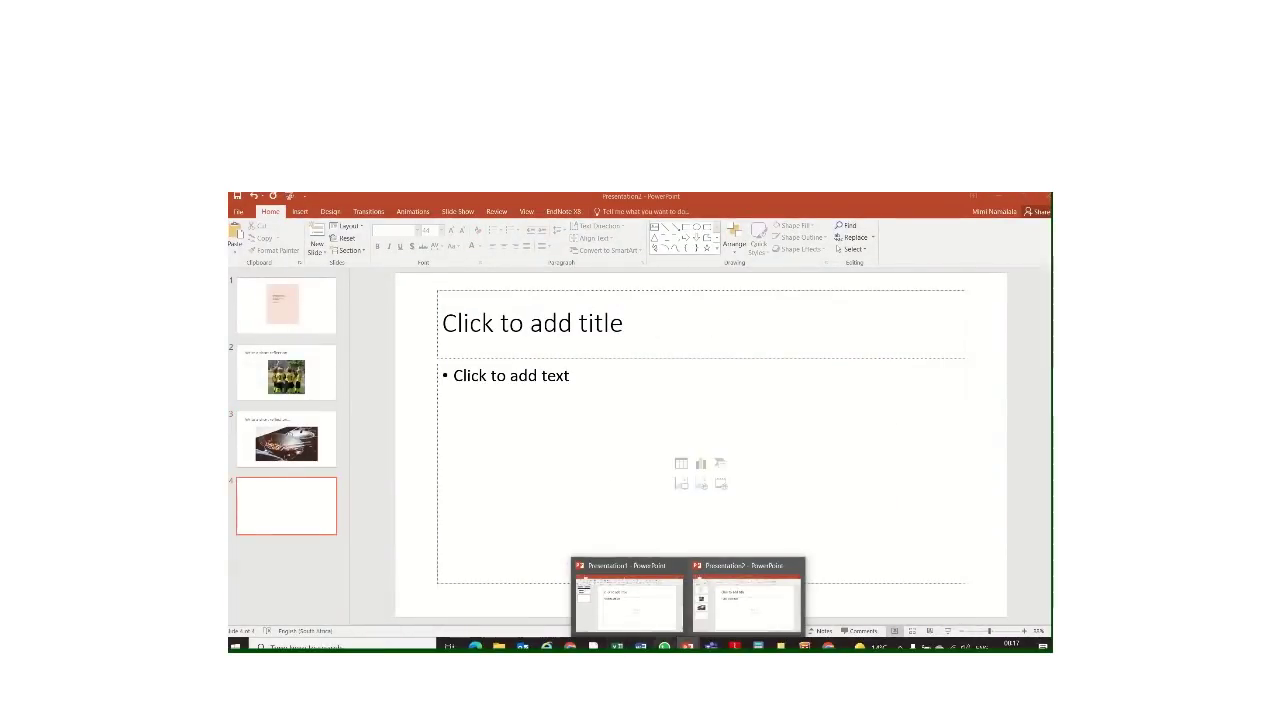
pyautogui.click(640, 646)
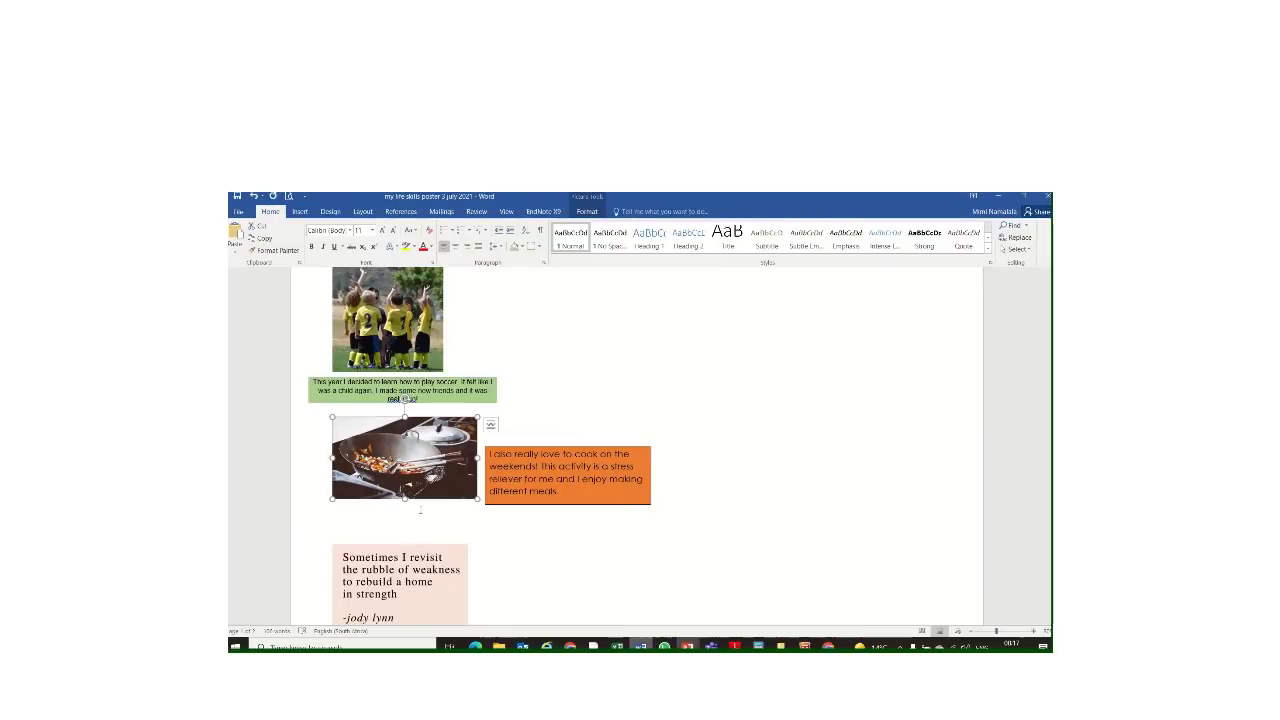
pyautogui.scroll(1, 420, 510)
pyautogui.scroll(-2, 420, 510)
pyautogui.moveTo(687, 646)
pyautogui.click(760, 614)
pyautogui.press('Up')
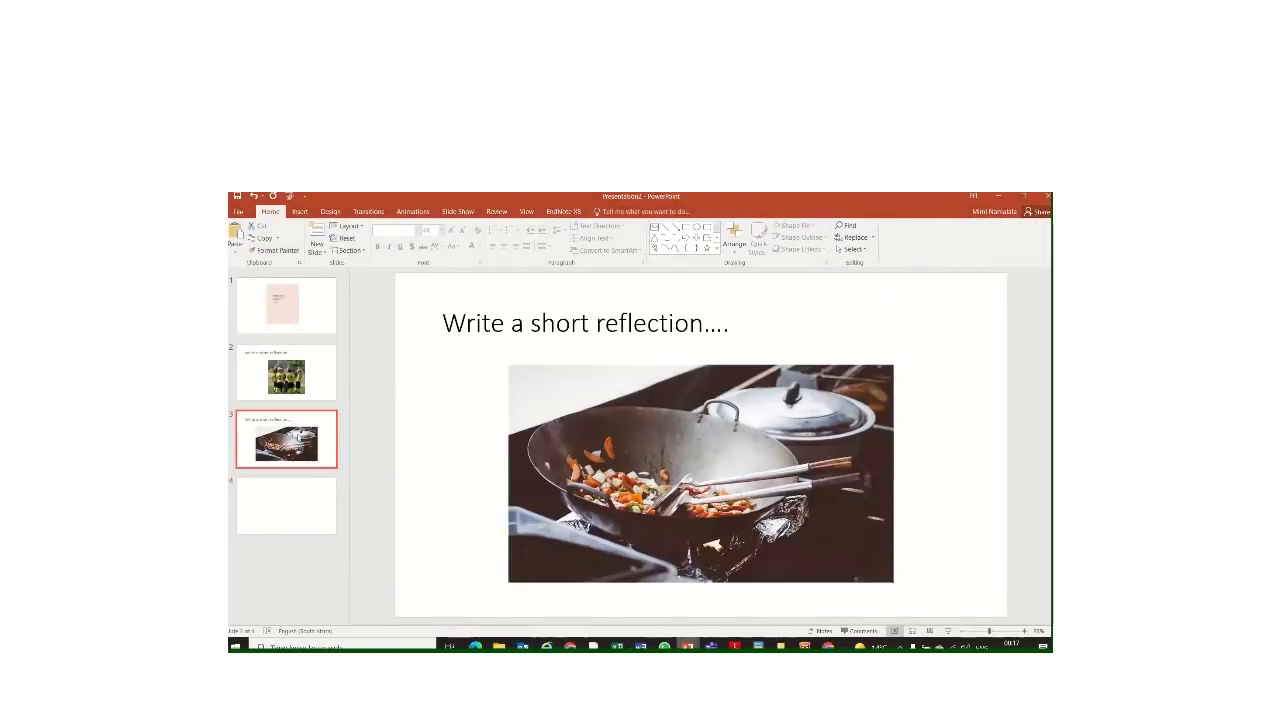
# - Start a Save As to the Desktop under the name 'my life skills poster'
pyautogui.click(239, 212)
pyautogui.click(248, 310)
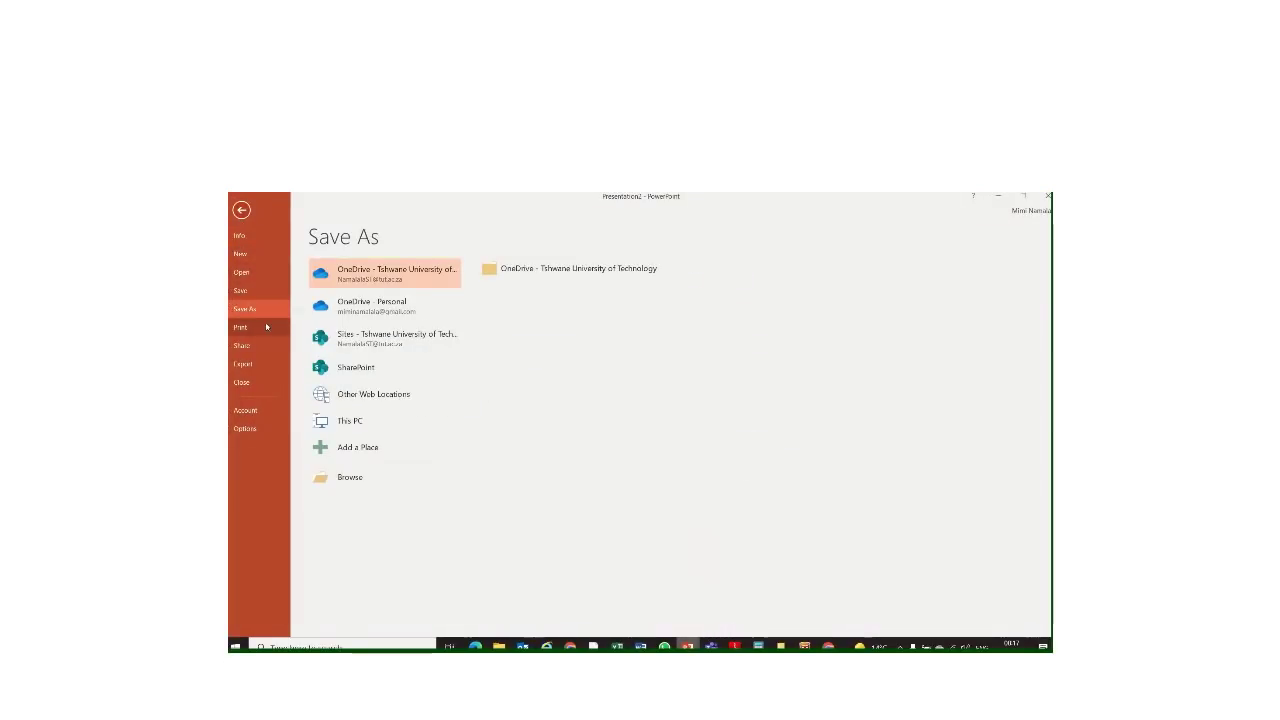
pyautogui.click(354, 479)
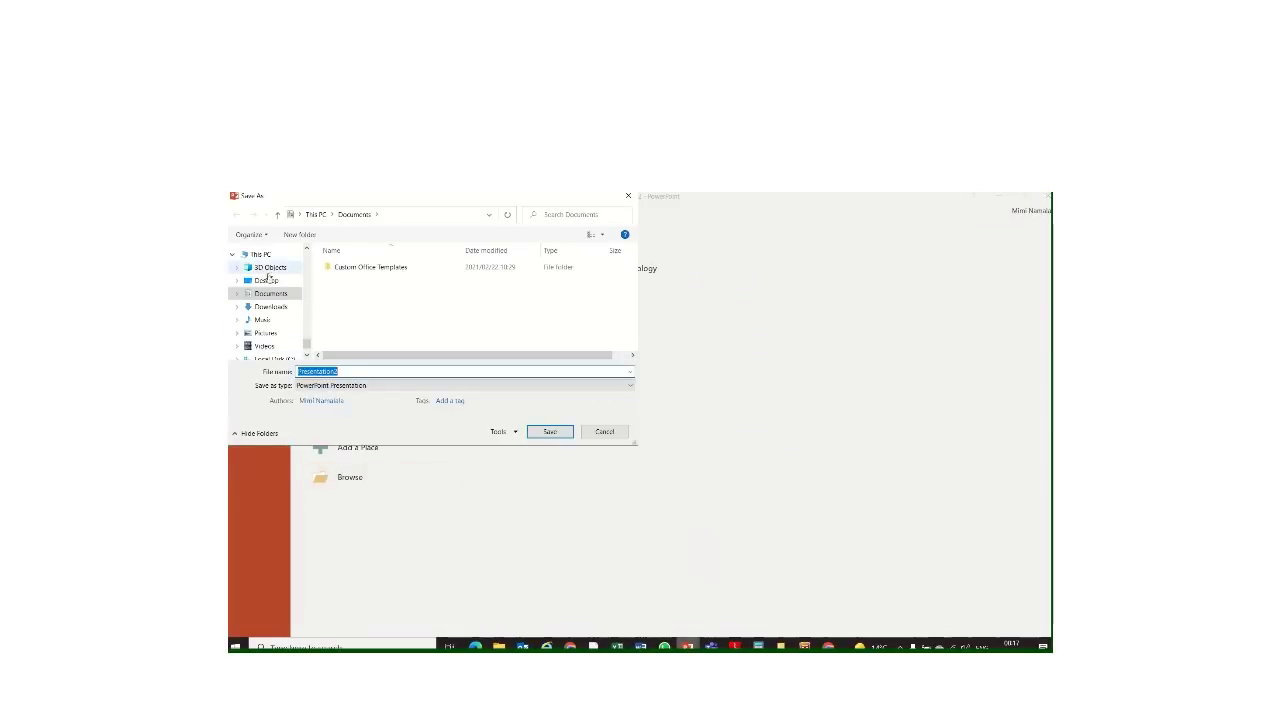
pyautogui.click(266, 280)
pyautogui.click(317, 371)
pyautogui.write('my life skills poster')
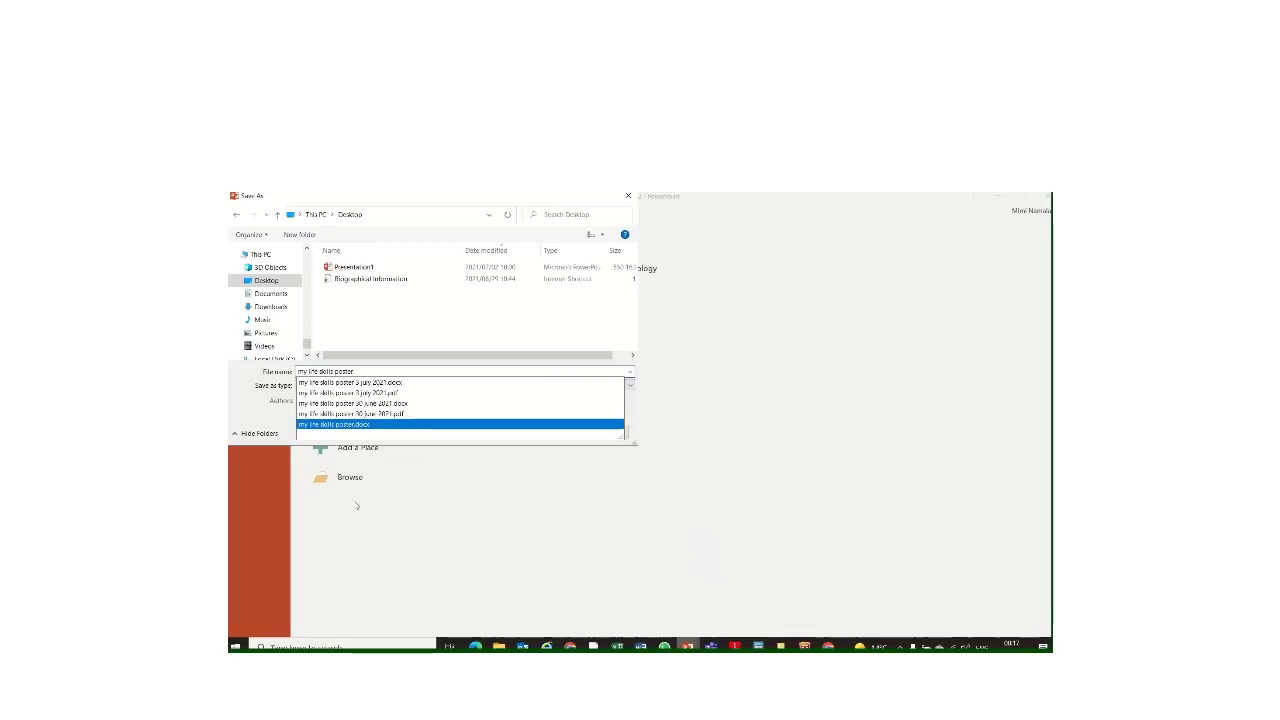
pyautogui.click(567, 505)
pyautogui.click(426, 410)
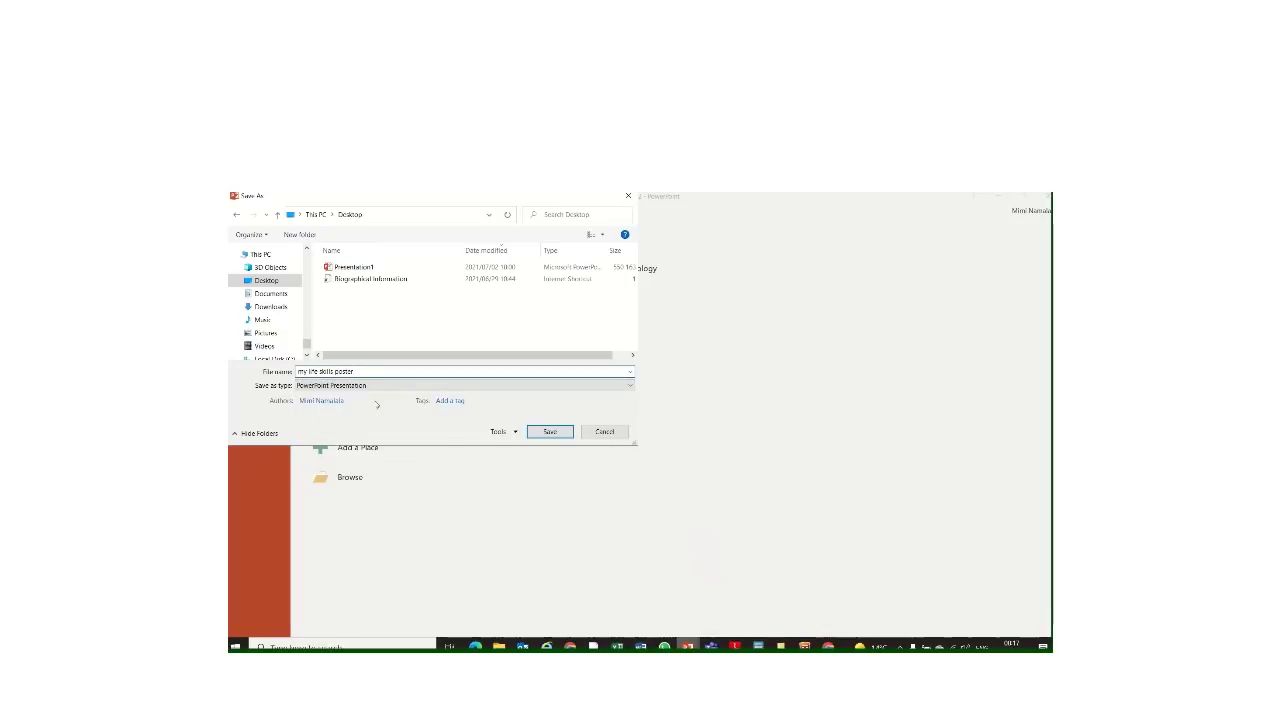
# - Save as PNG pictures, exporting all slides, and acknowledge the confirmation
pyautogui.click(326, 386)
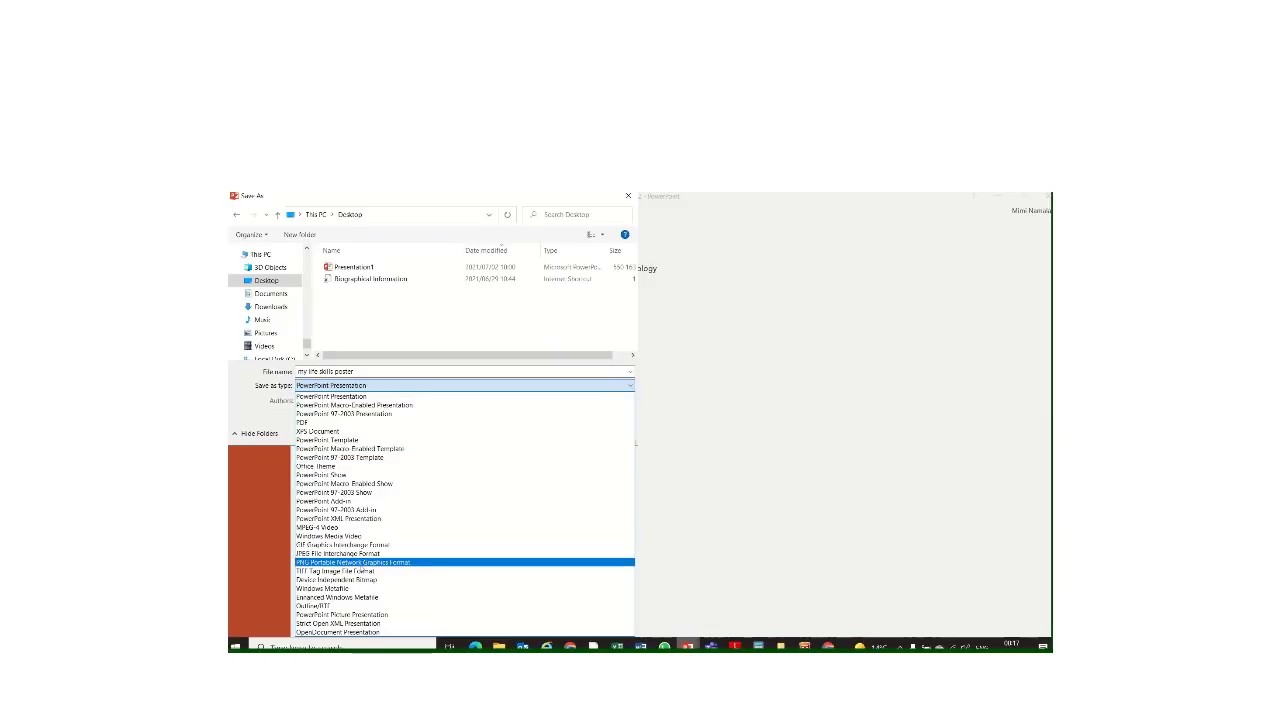
pyautogui.click(361, 562)
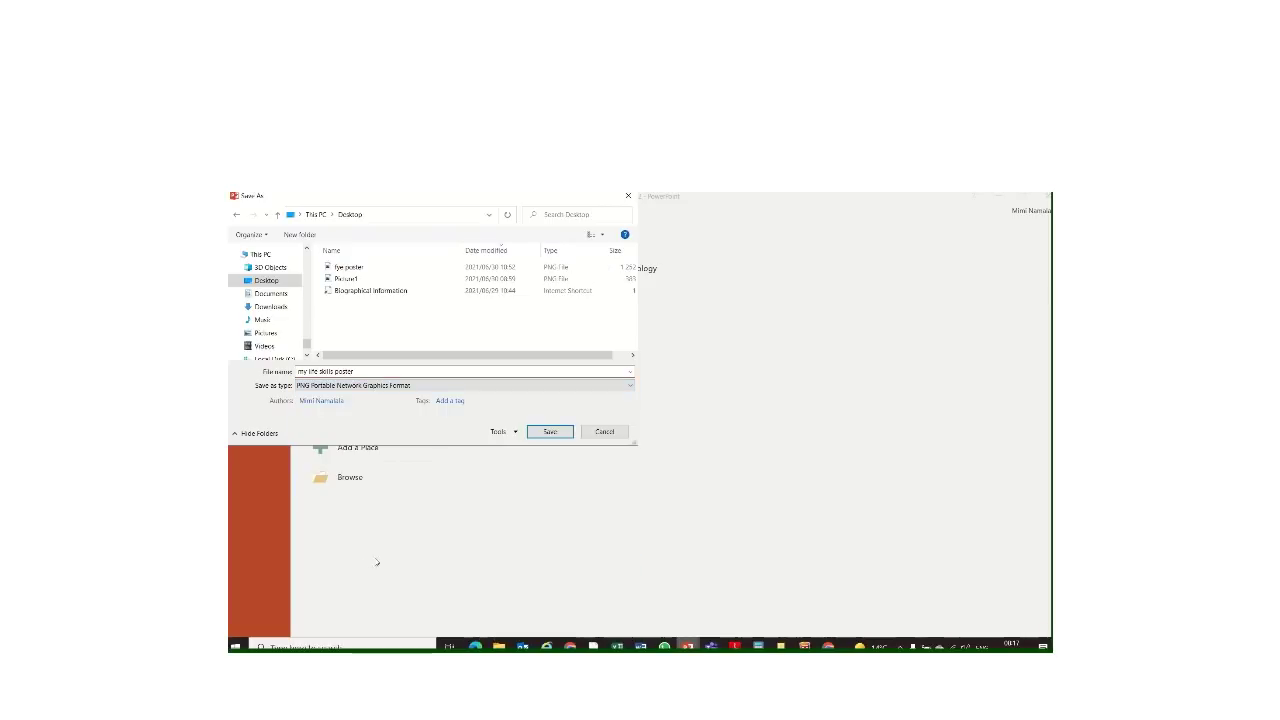
pyautogui.click(549, 433)
pyautogui.click(601, 448)
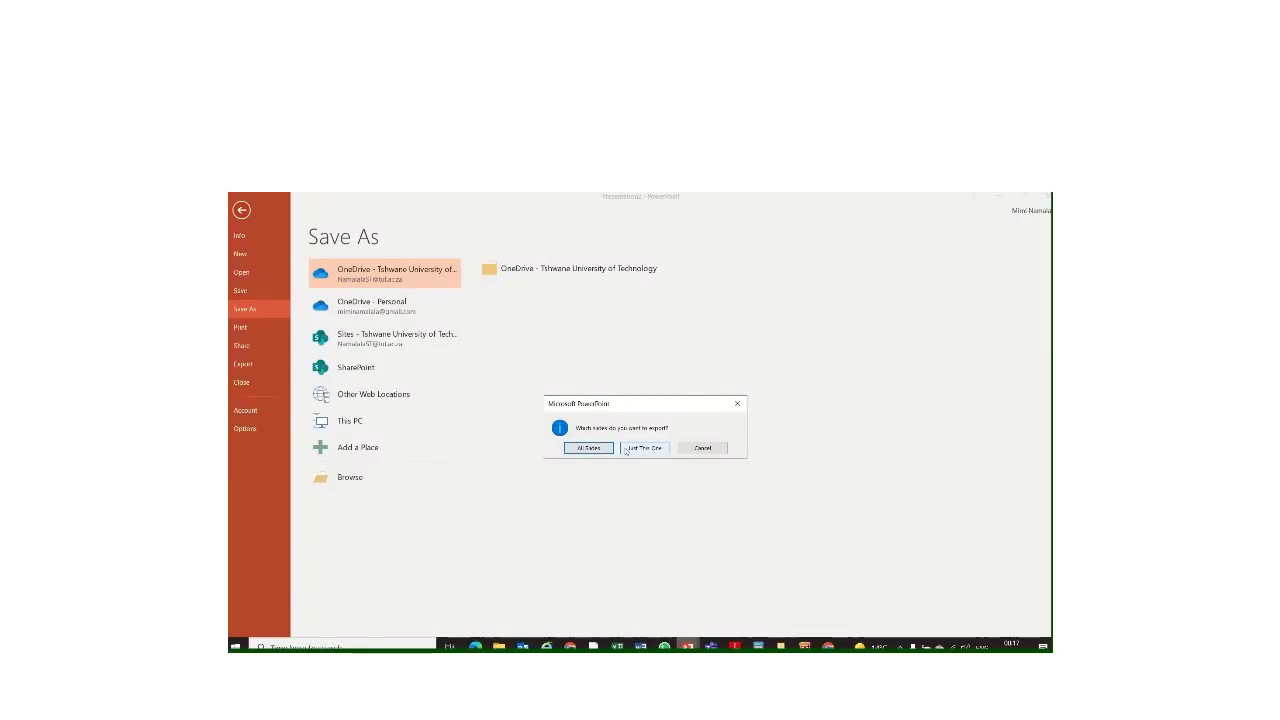
pyautogui.click(600, 448)
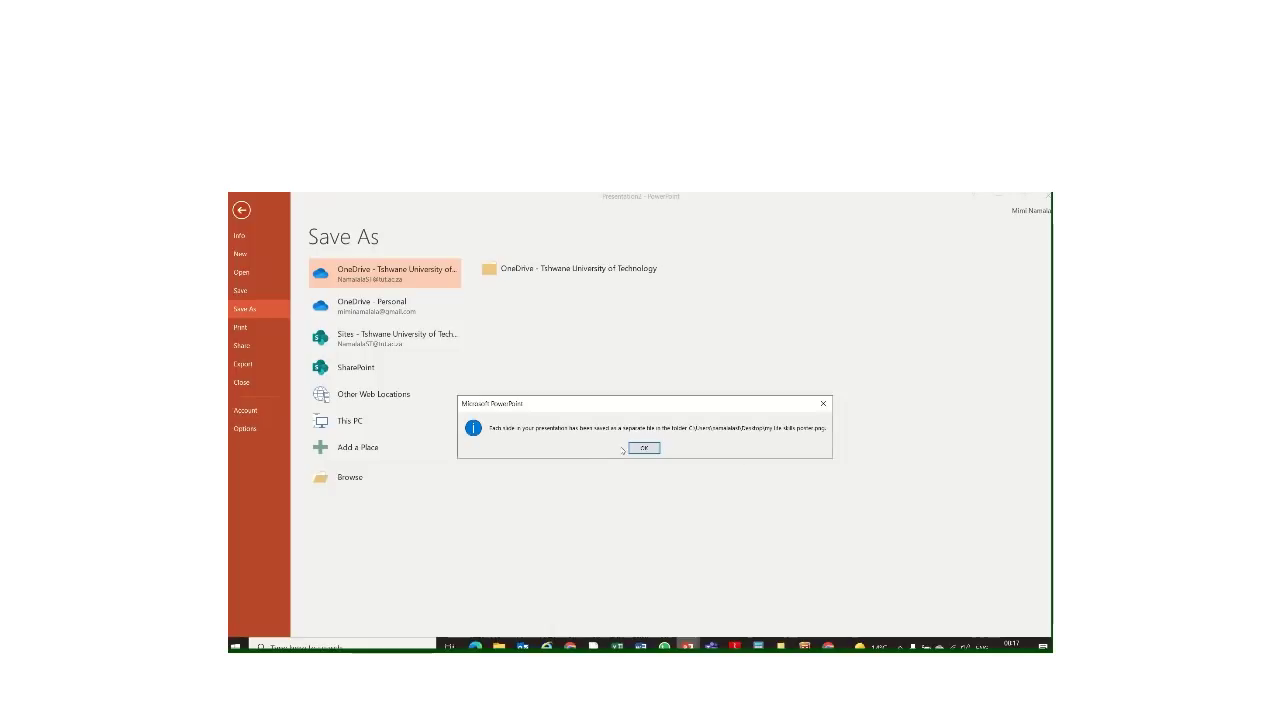
pyautogui.click(640, 448)
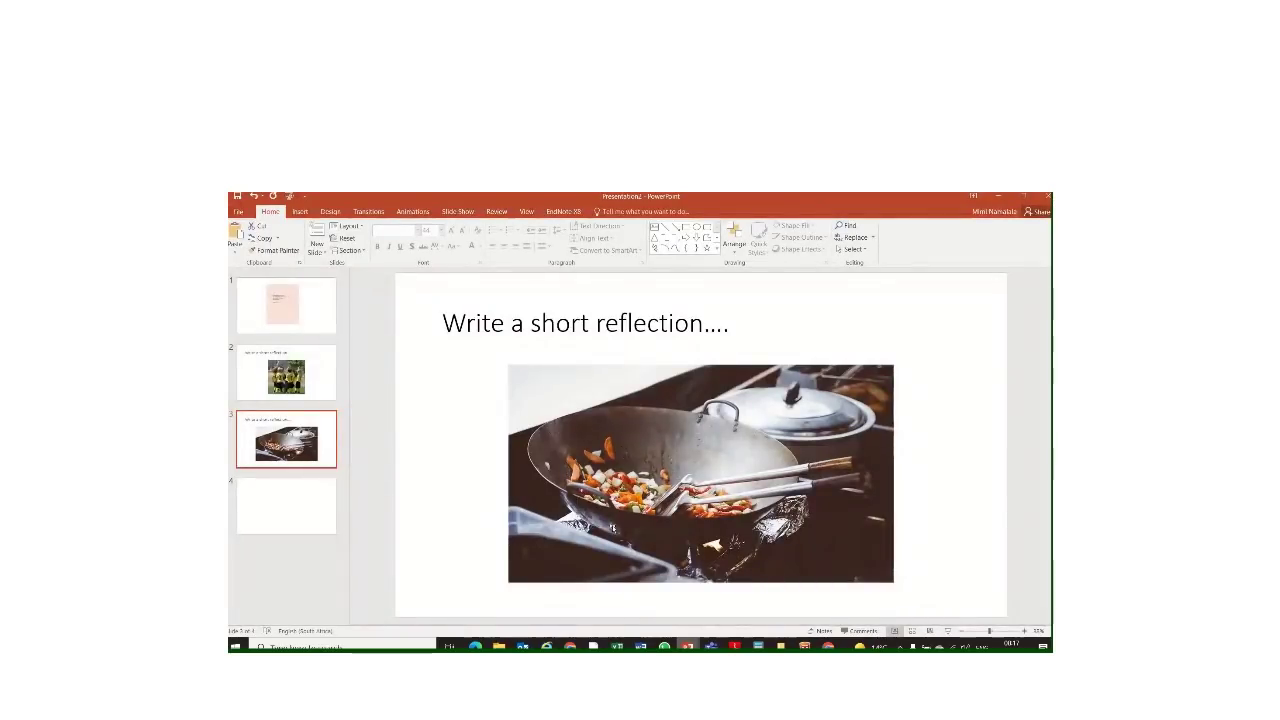
# - Open the Desktop's 'my life skills poster' folder in File Explorer
pyautogui.moveTo(498, 646)
pyautogui.click(488, 594)
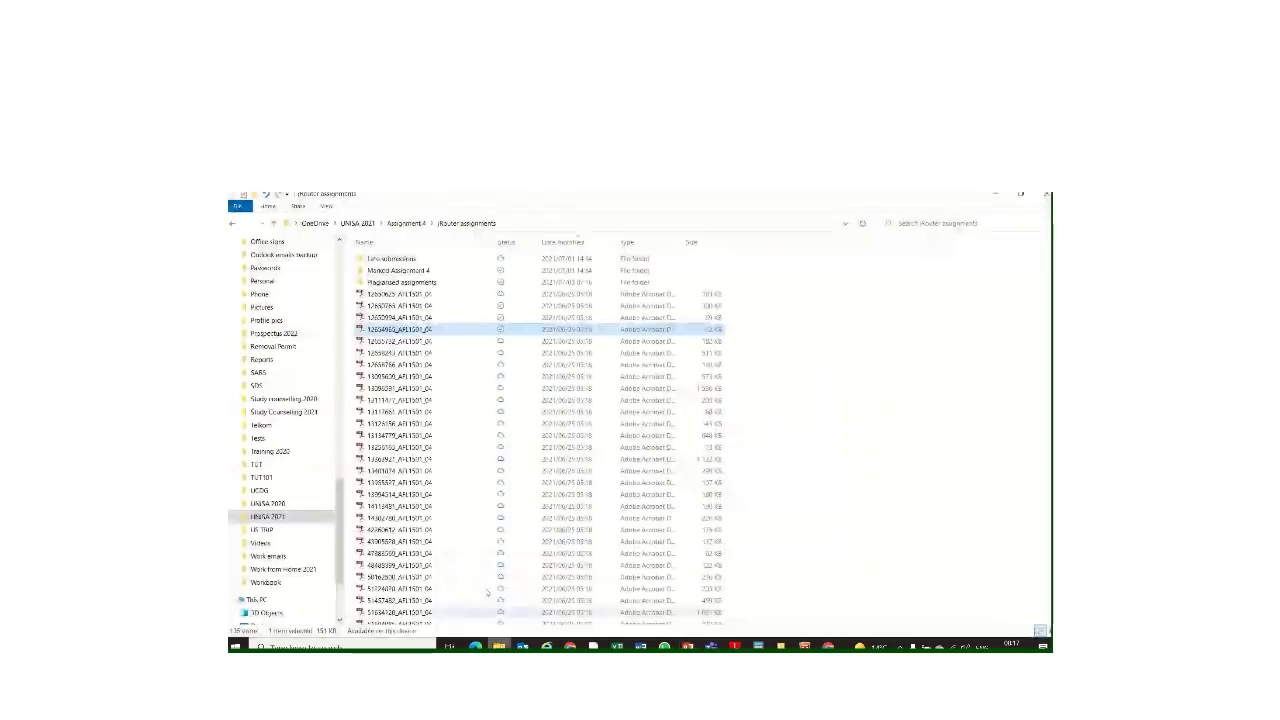
pyautogui.click(342, 249)
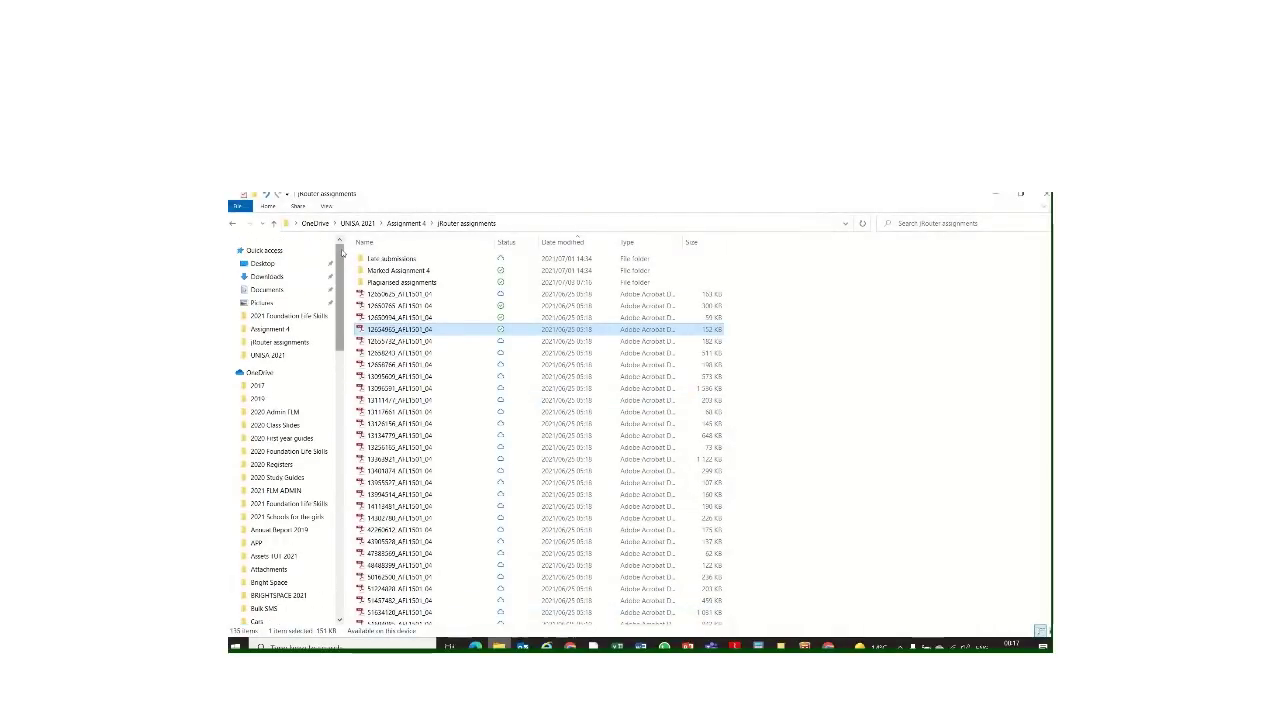
pyautogui.click(262, 263)
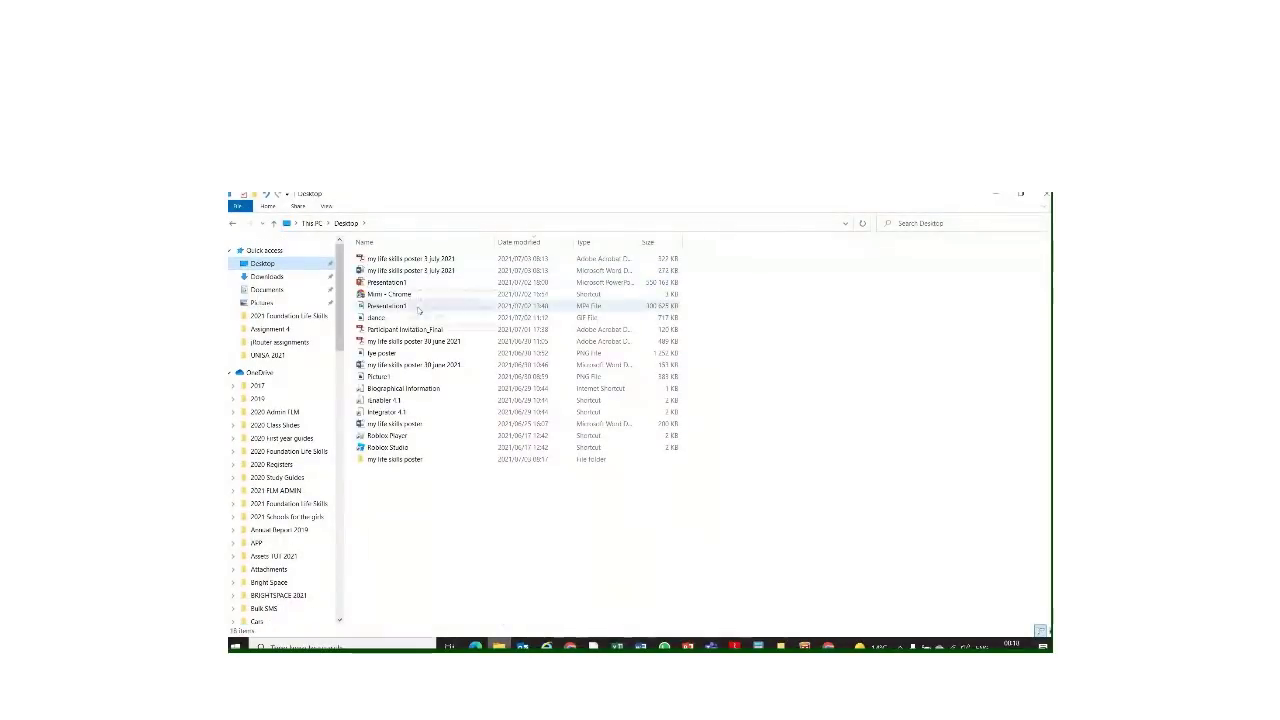
pyautogui.click(402, 461)
pyautogui.doubleClick(402, 461)
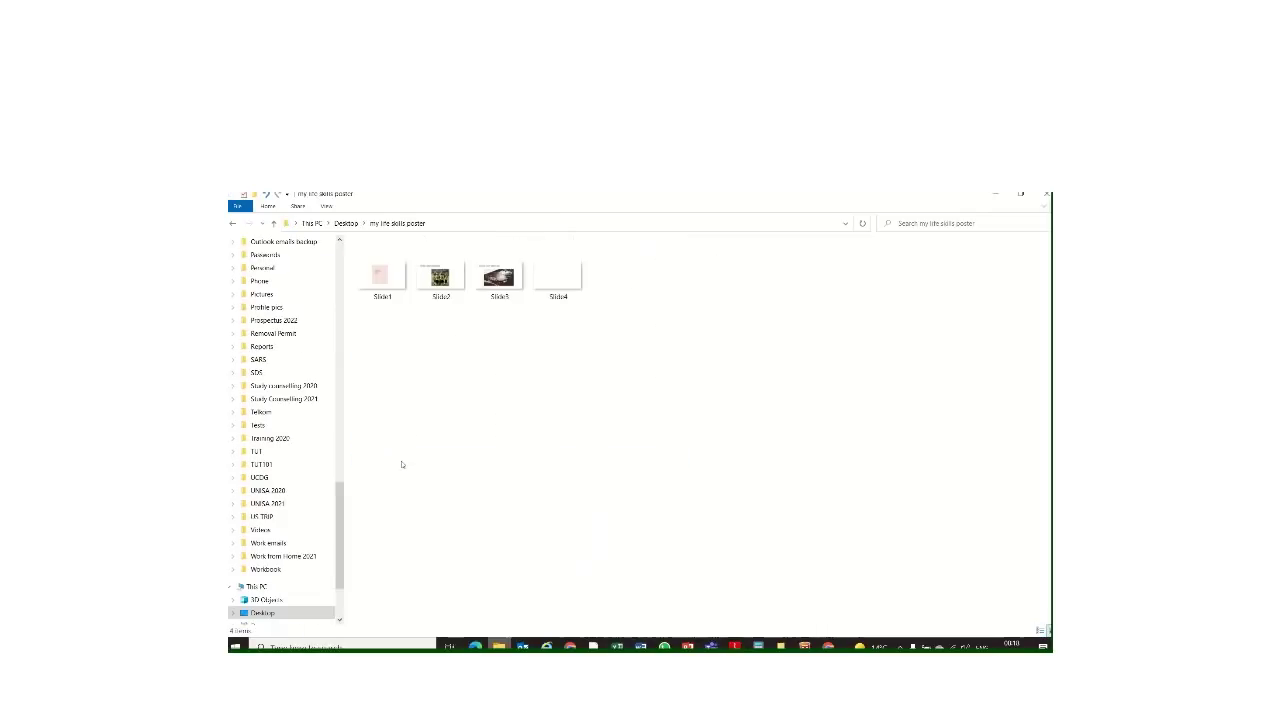
# - Preview Slide1 through Slide3 in the picture viewer, then close it
pyautogui.doubleClick(387, 273)
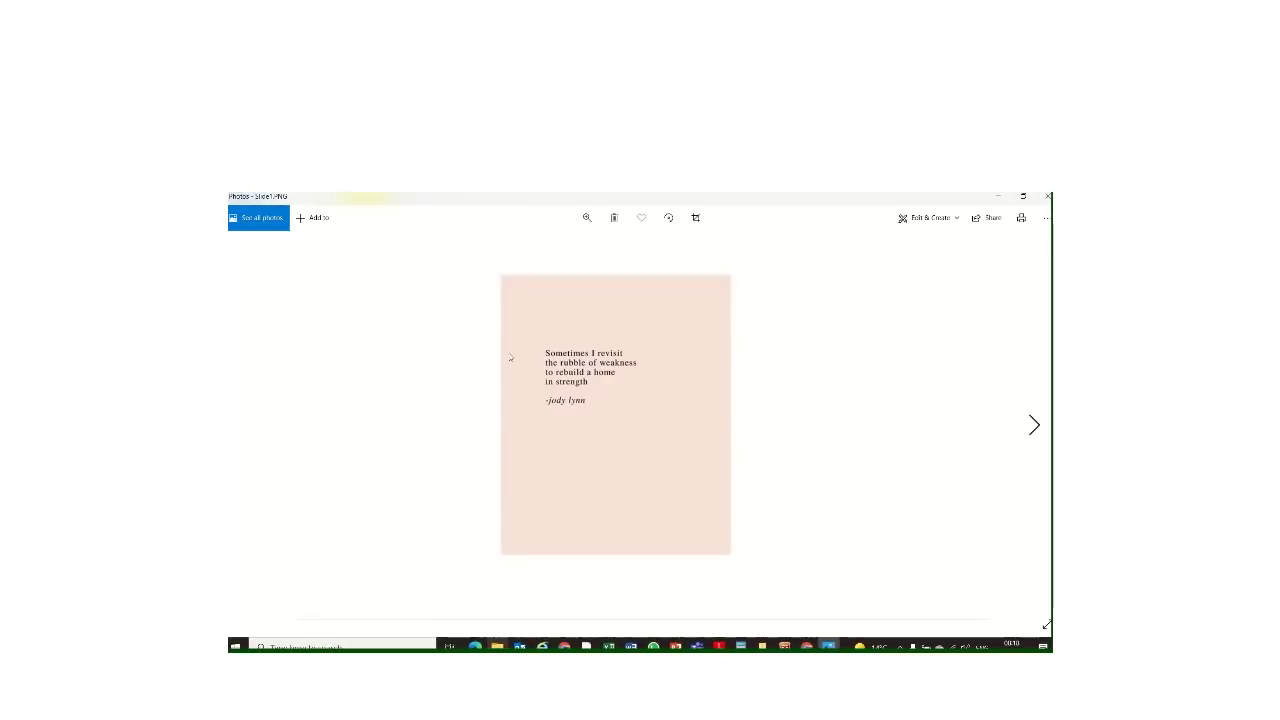
pyautogui.click(1034, 424)
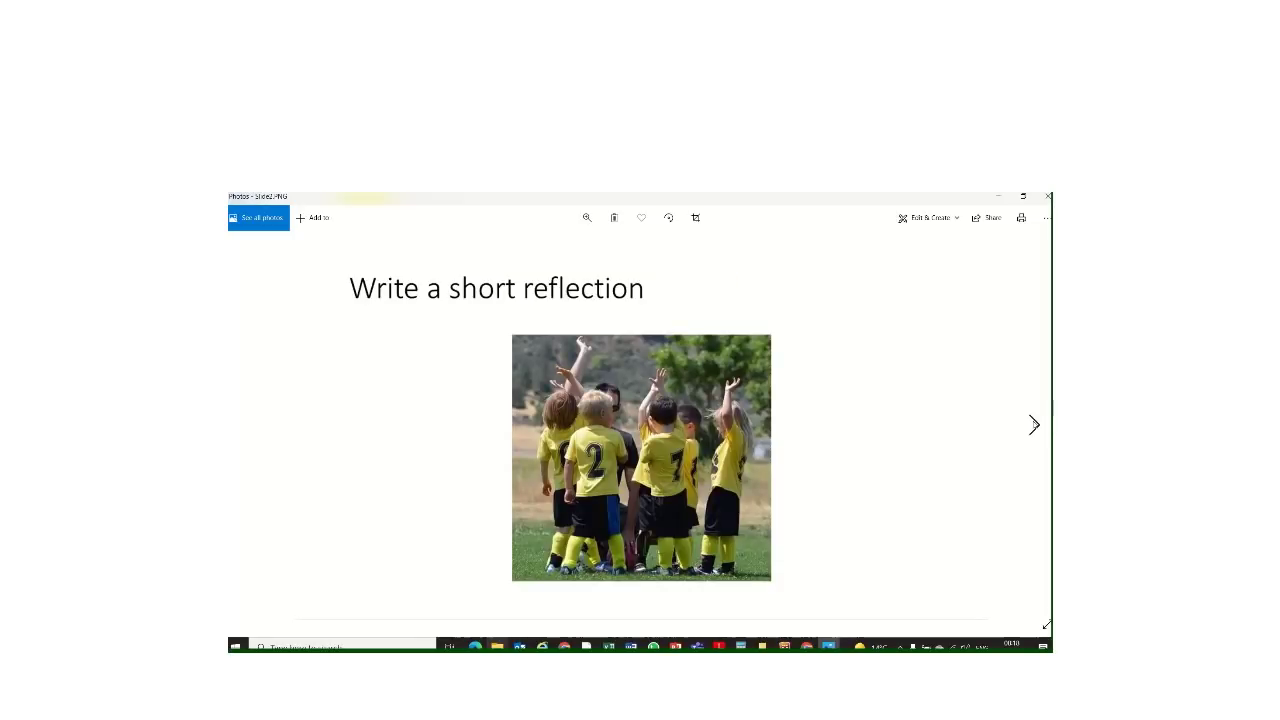
pyautogui.click(1034, 424)
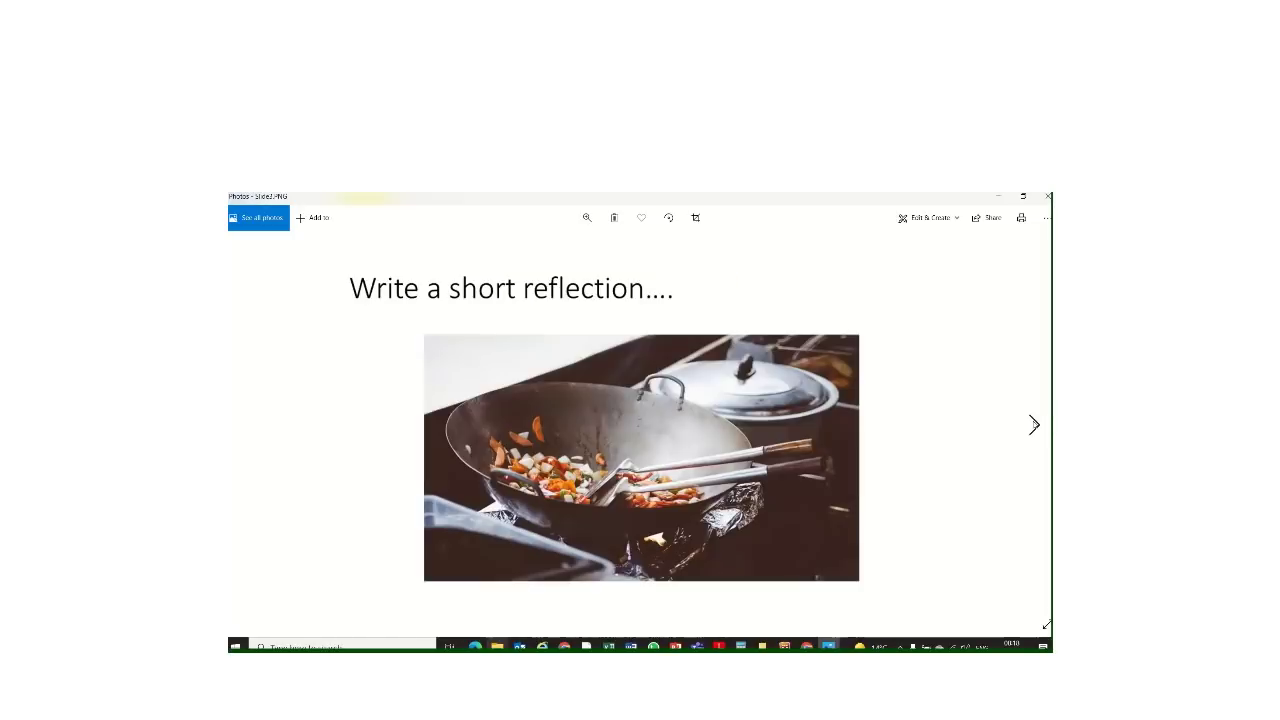
pyautogui.click(1047, 196)
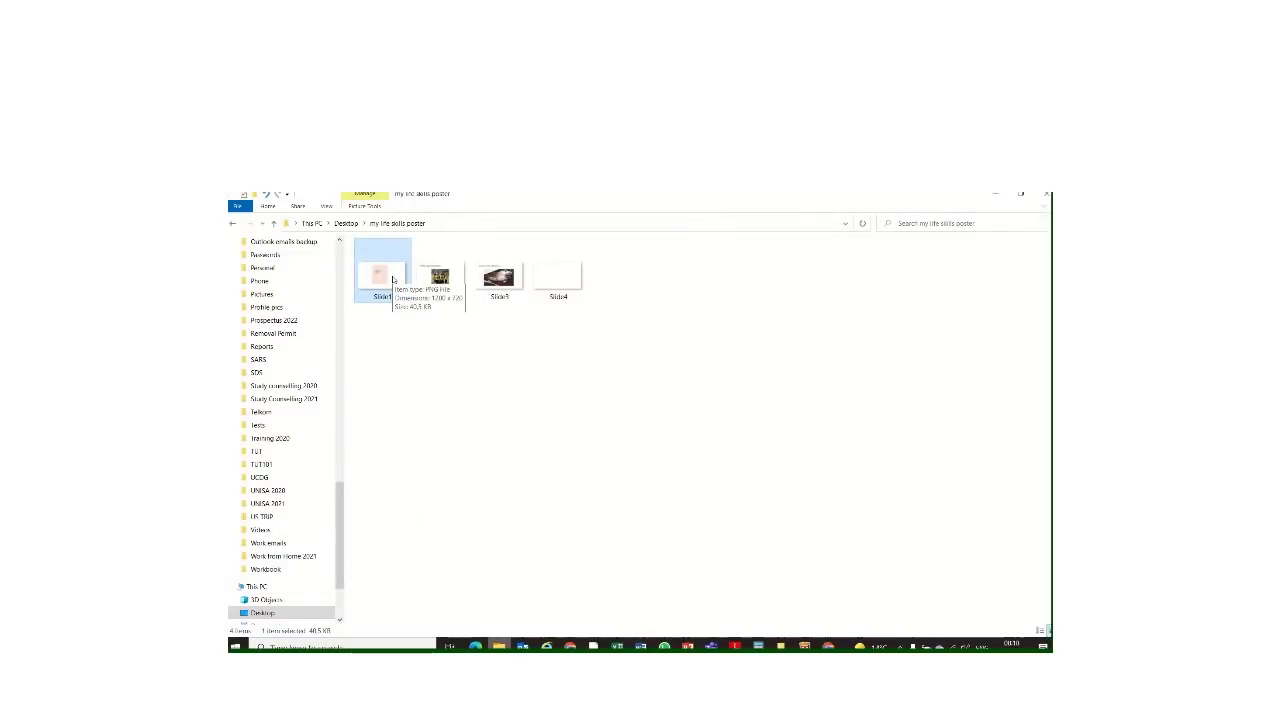
# - Paste the Slide1 pink quote picture into a new blank document and shrink it
pyautogui.click(640, 645)
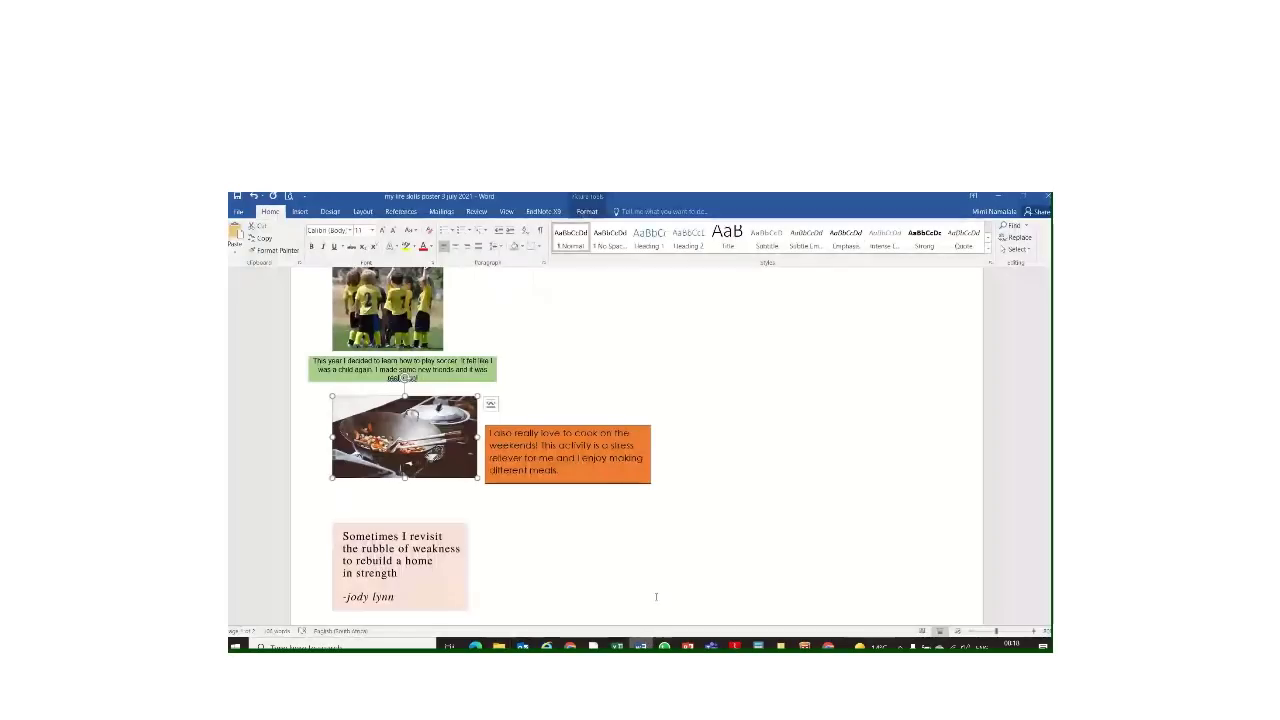
pyautogui.hotkey('ctrl', 'n')
pyautogui.hotkey('ctrl', 'v')
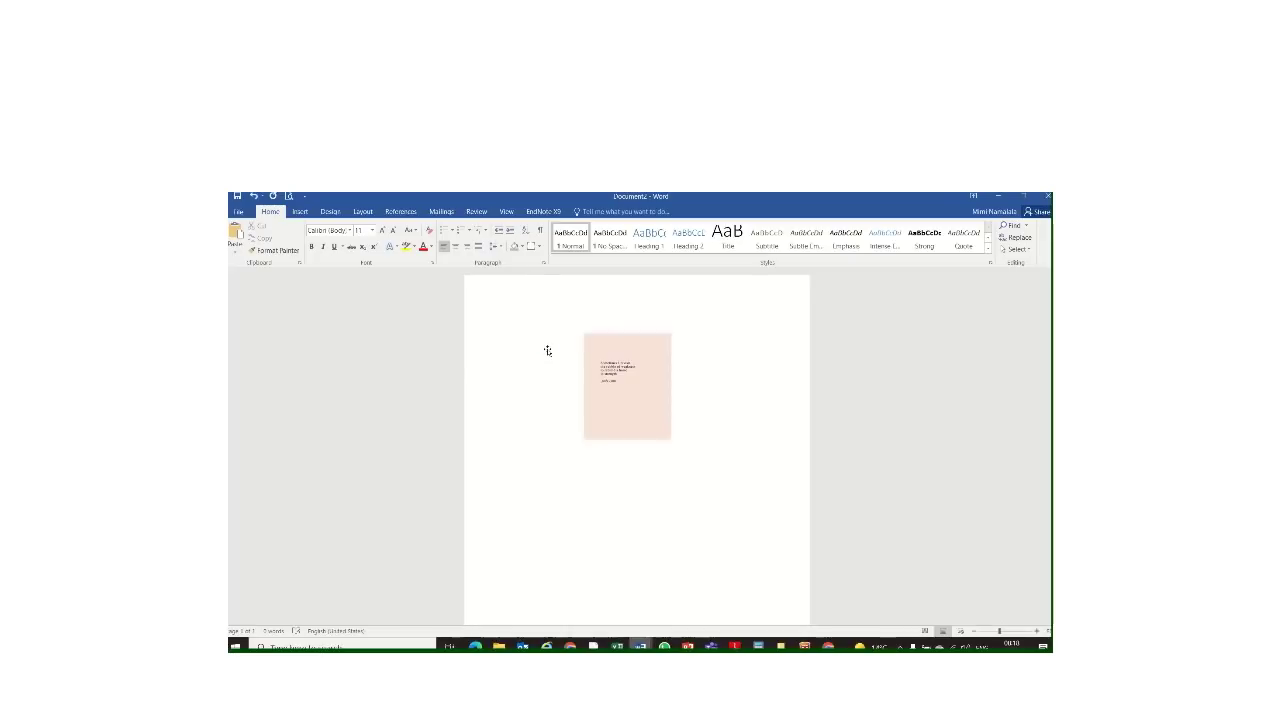
pyautogui.click(653, 392)
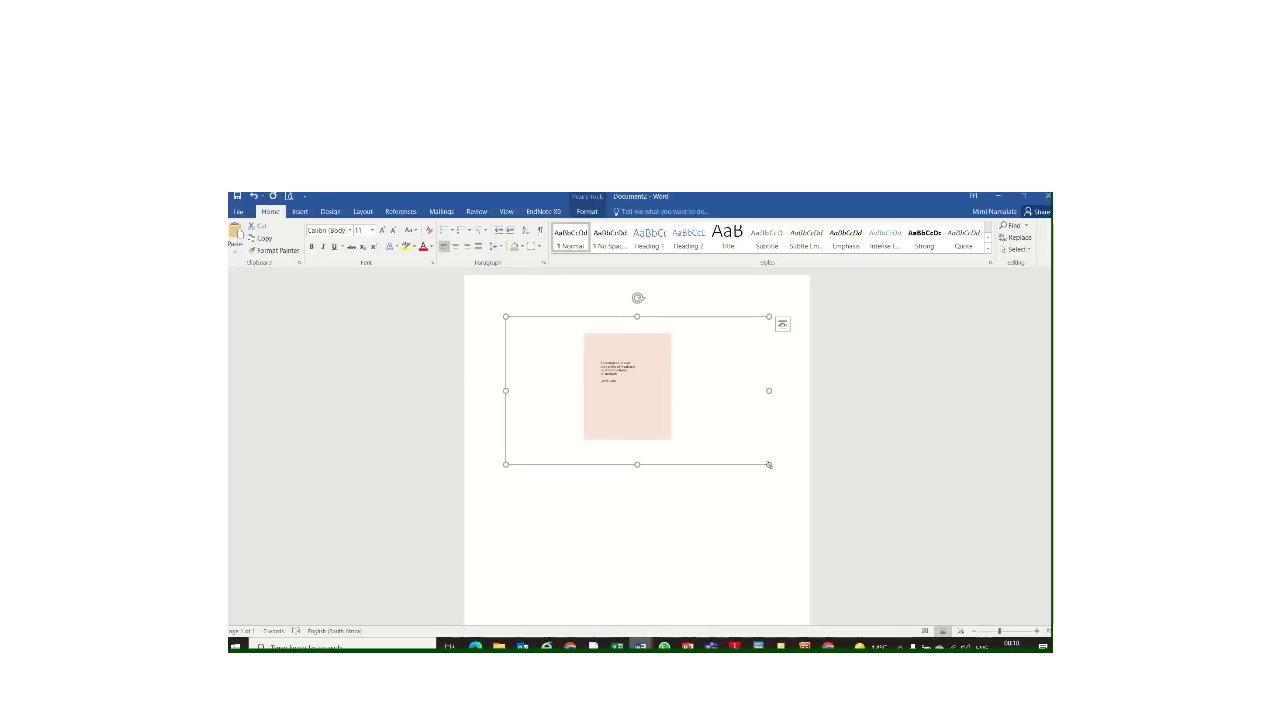
pyautogui.moveTo(769, 465); pyautogui.dragTo(654, 389)
pyautogui.click(726, 434)
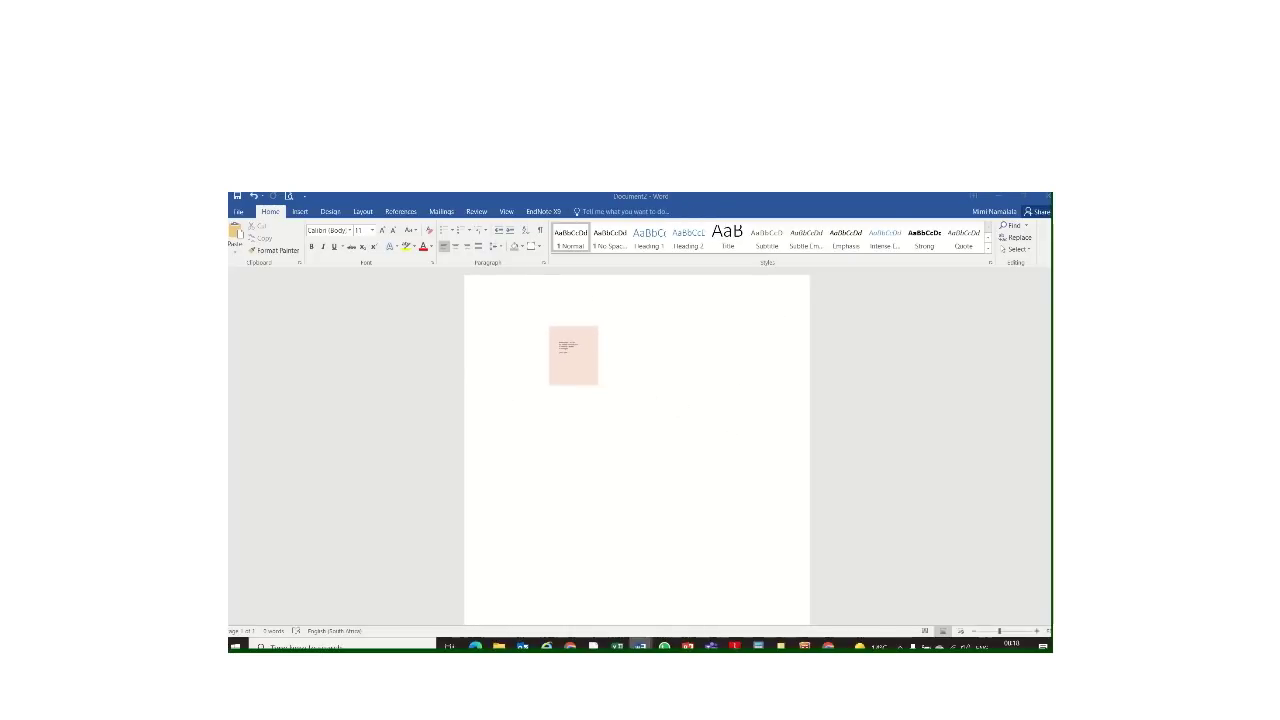
# - Paste the Slide2 reflection picture into the document and shrink it
pyautogui.click(498, 645)
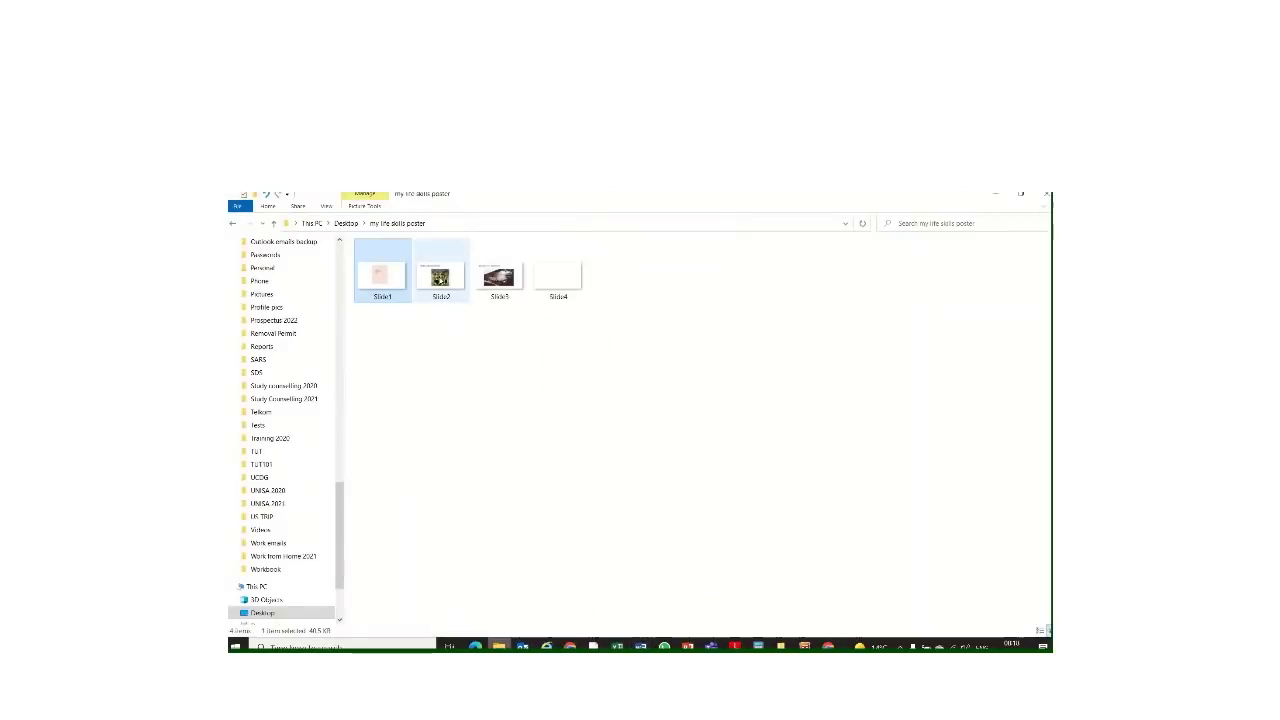
pyautogui.click(441, 278)
pyautogui.moveTo(640, 645)
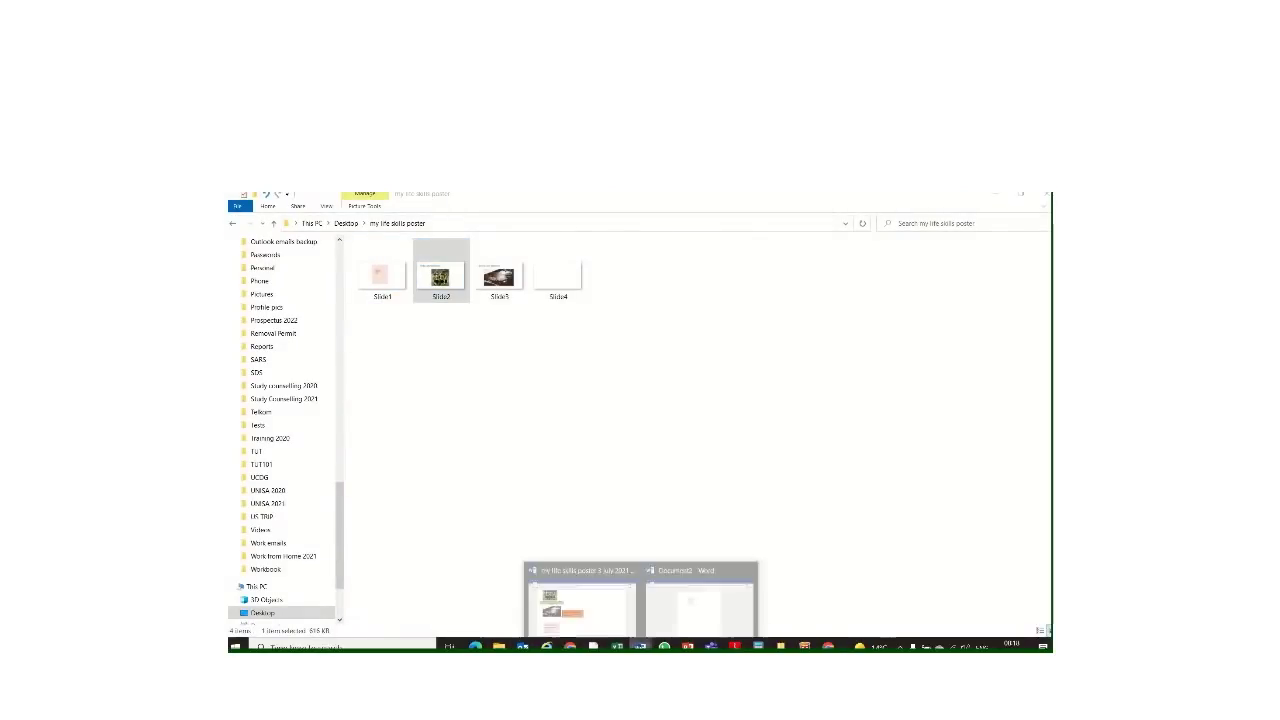
pyautogui.click(680, 595)
pyautogui.write('Write a short reflection')
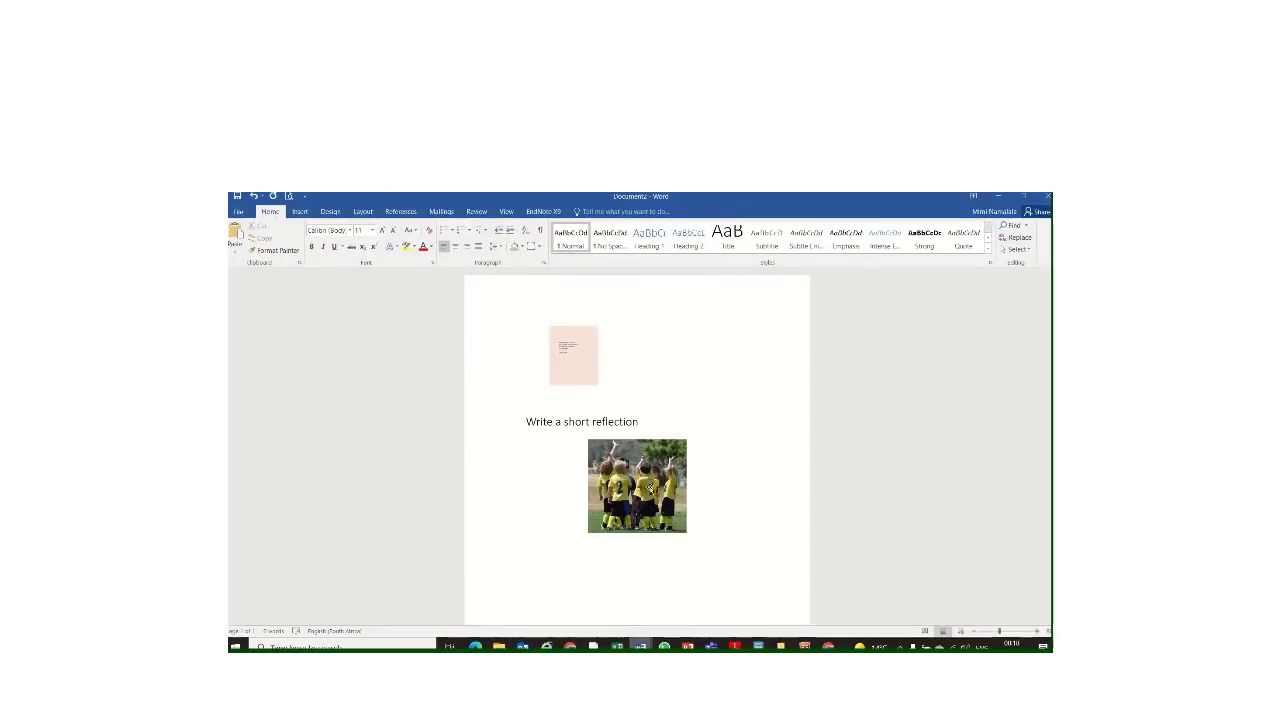
pyautogui.click(690, 529)
pyautogui.moveTo(768, 548); pyautogui.dragTo(662, 487)
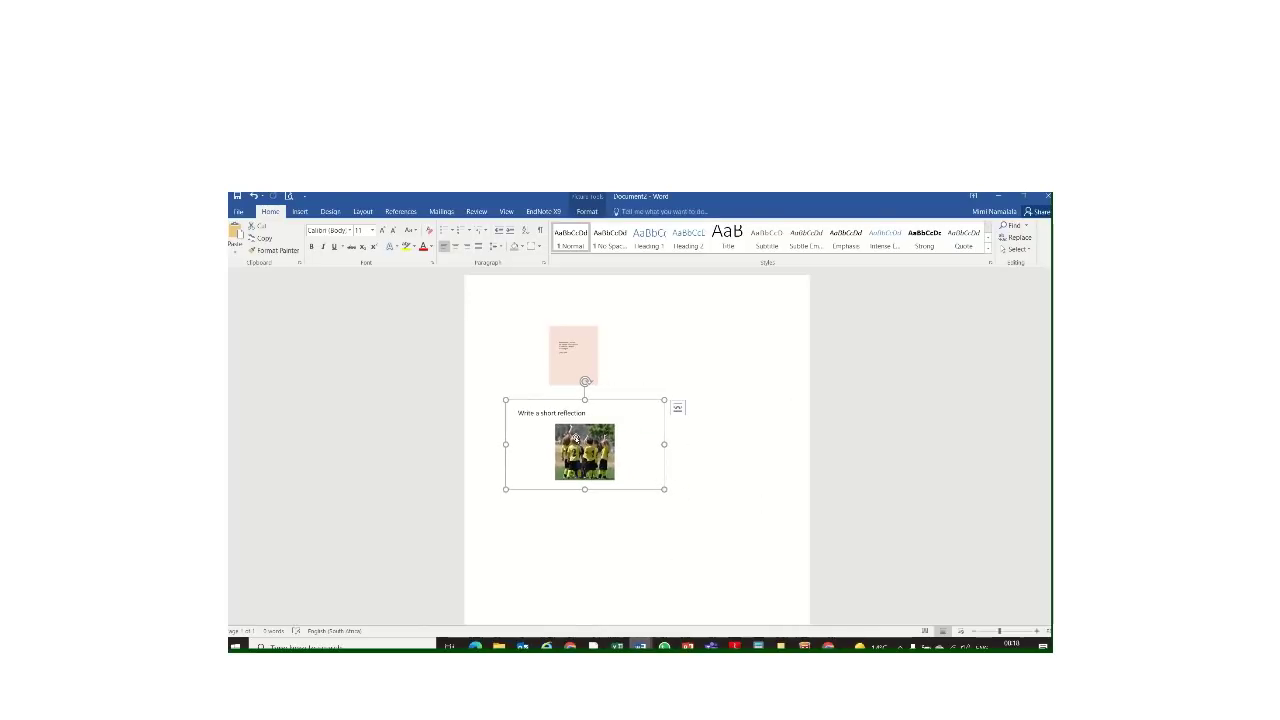
pyautogui.moveTo(687, 646)
pyautogui.click(705, 612)
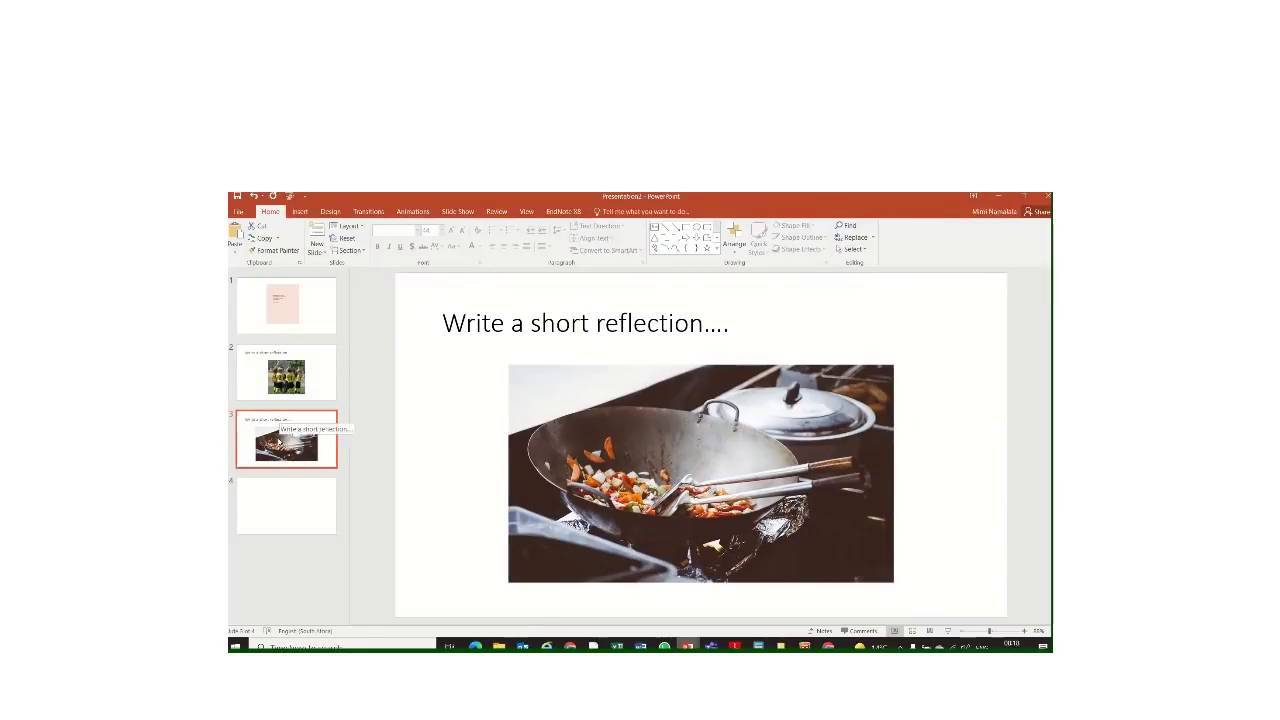
# - Review slides 1 through 4 of Presentation2, then return to Word's Document2
pyautogui.click(286, 305)
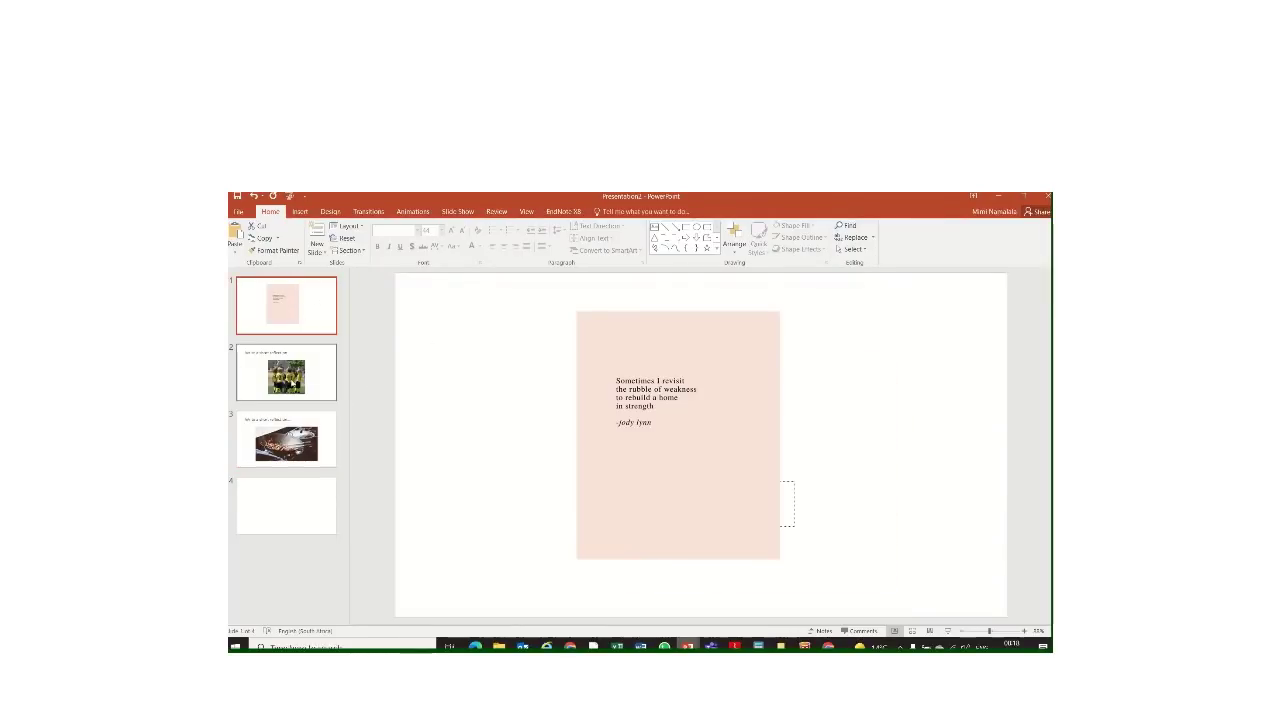
pyautogui.click(286, 372)
pyautogui.click(286, 438)
pyautogui.click(280, 497)
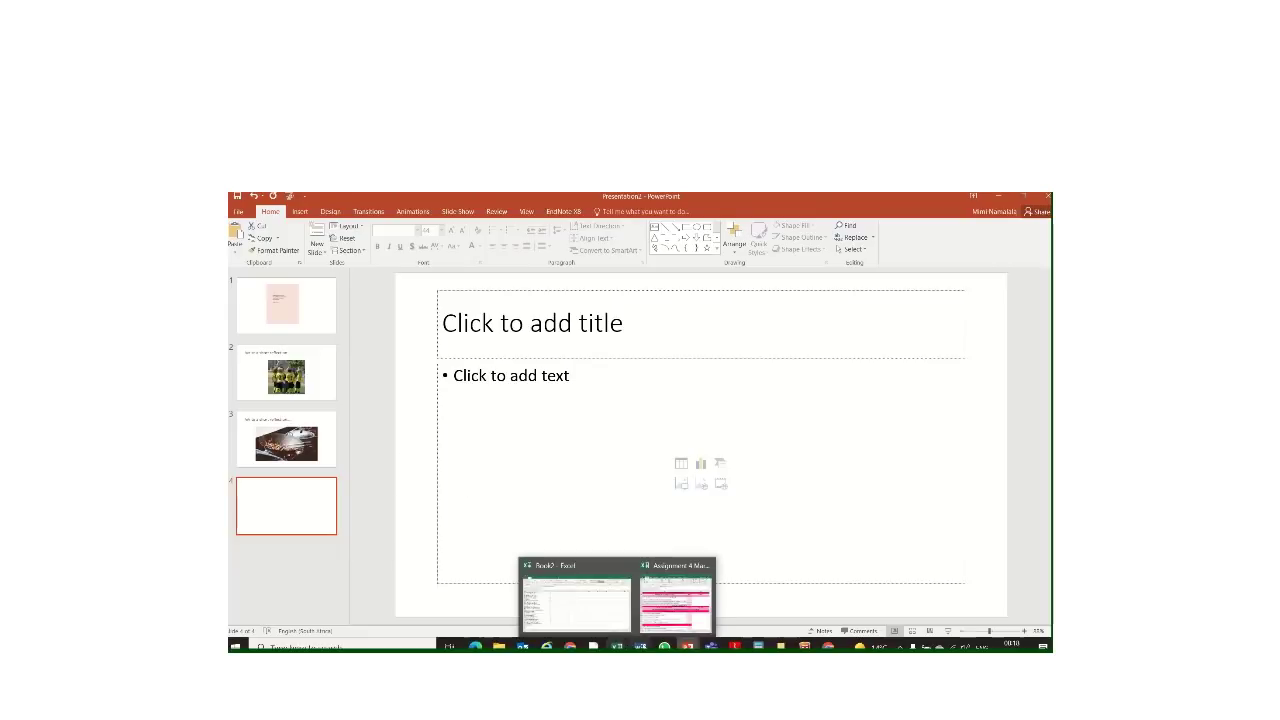
pyautogui.moveTo(640, 645)
pyautogui.click(575, 605)
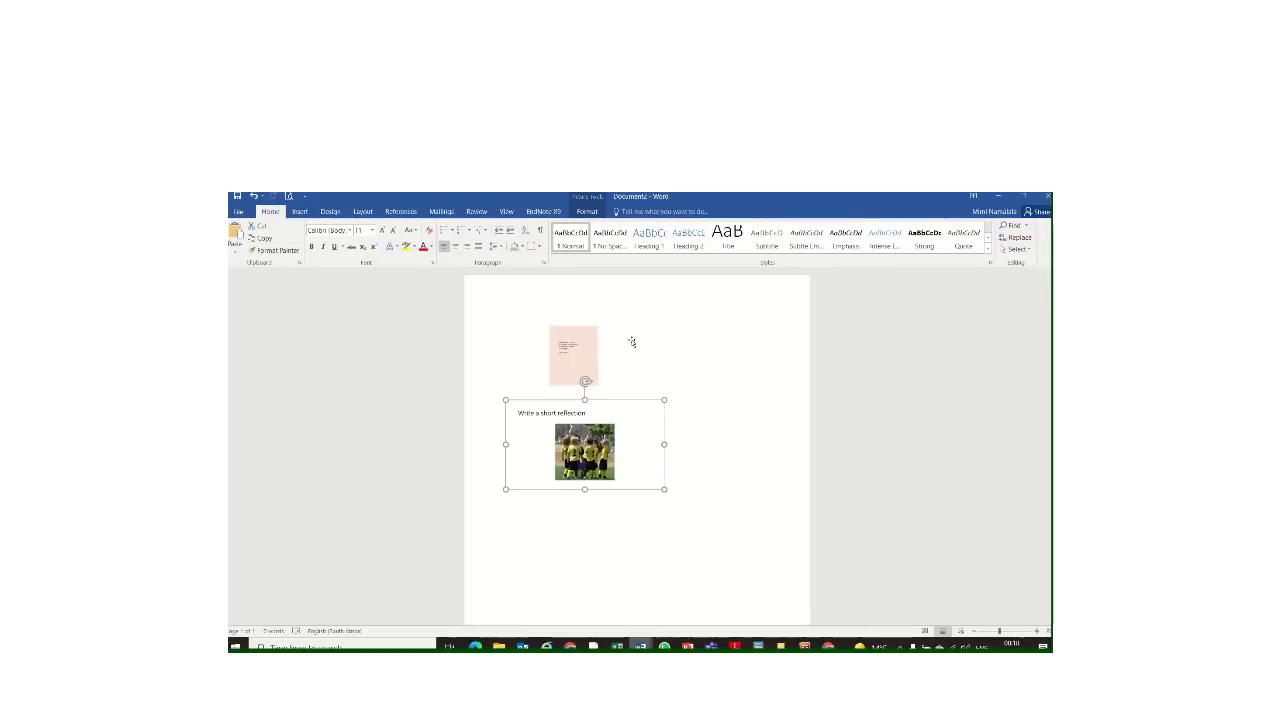
# - Re-paste the pink quote picture so it sits above the soccer reflection picture
pyautogui.hotkey('ctrl', 'z')
pyautogui.hotkey('ctrl', 'v')
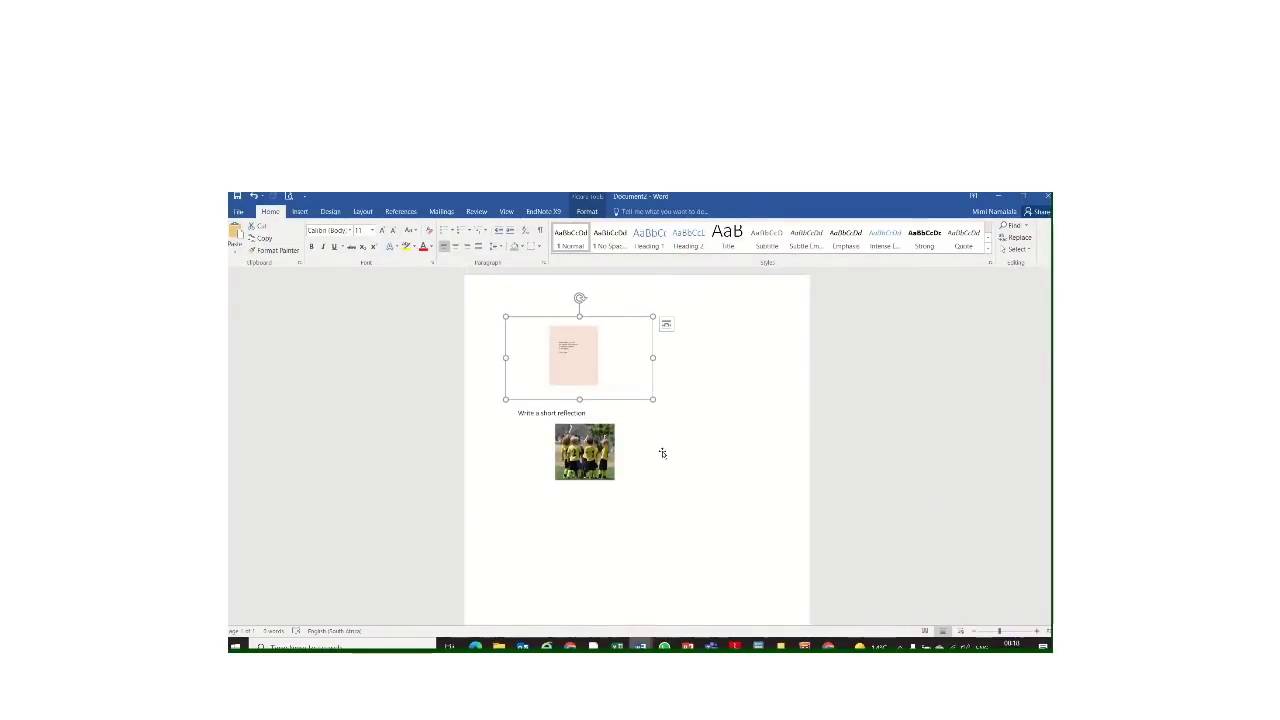
pyautogui.moveTo(688, 640)
pyautogui.moveTo(606, 195)
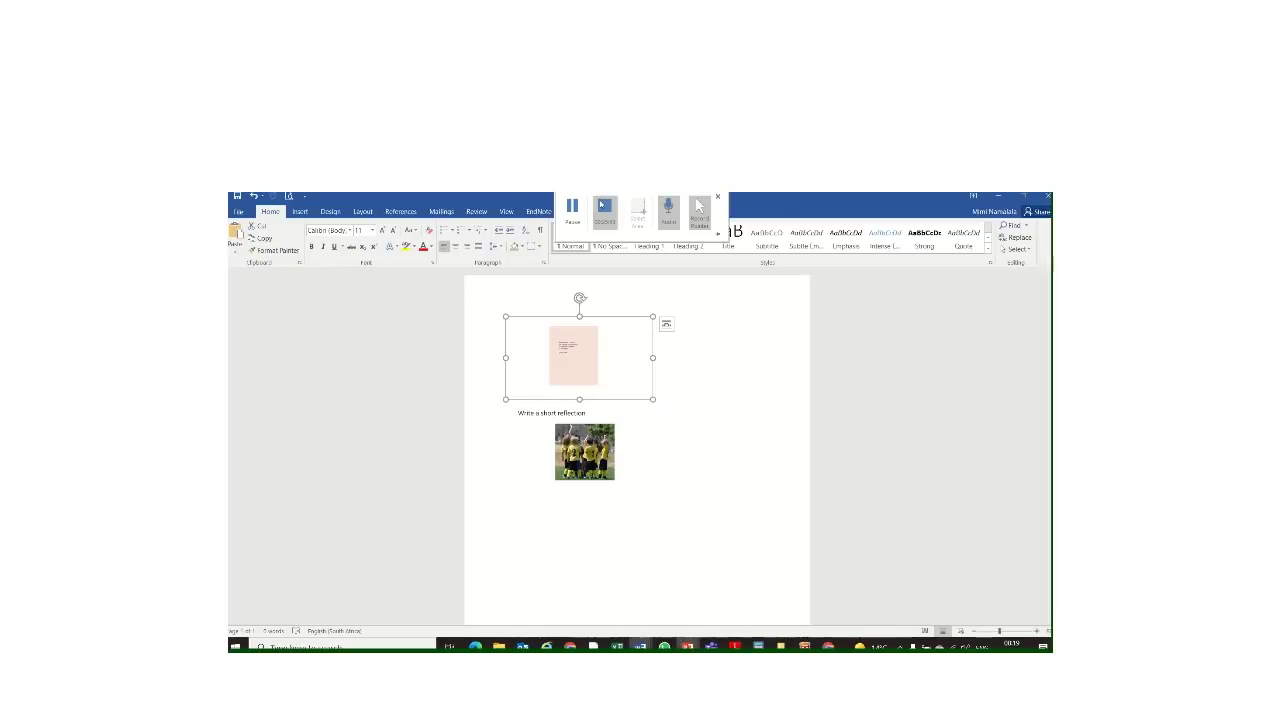